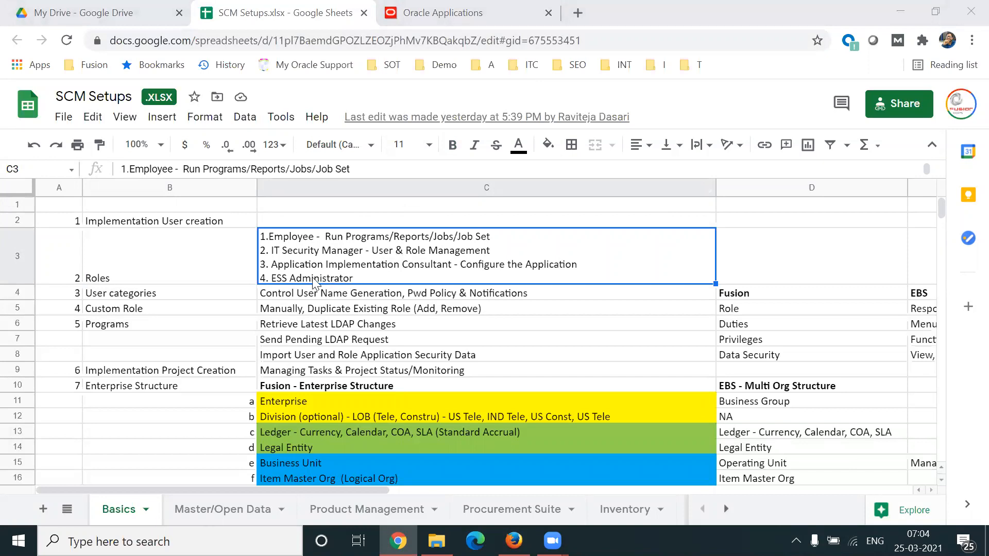
Step: Extend the ESS Administrator line in the Roles description cell with "- View & Manage all ESS Jobs submitted by the users" and save
double_click(306, 278)
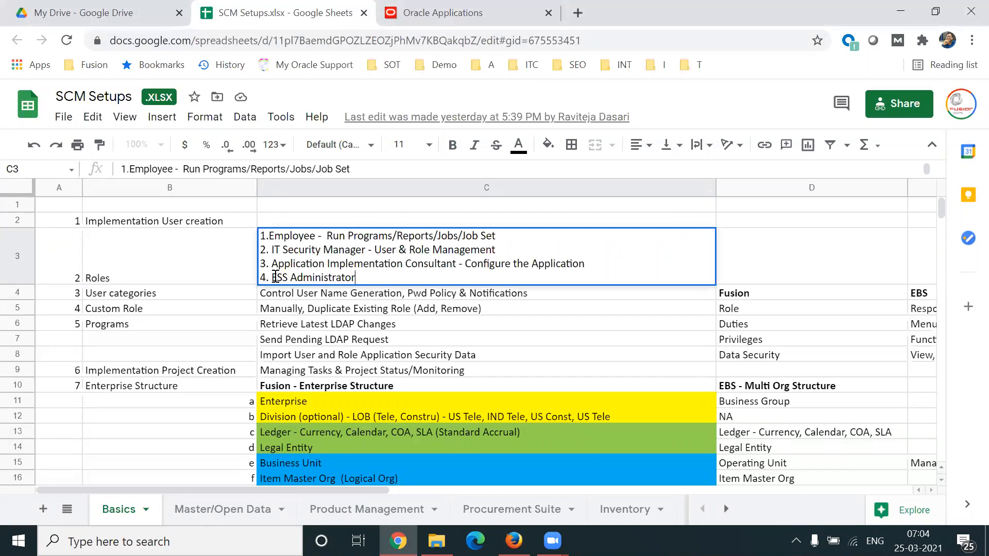
left_click_drag(275, 278, 356, 278)
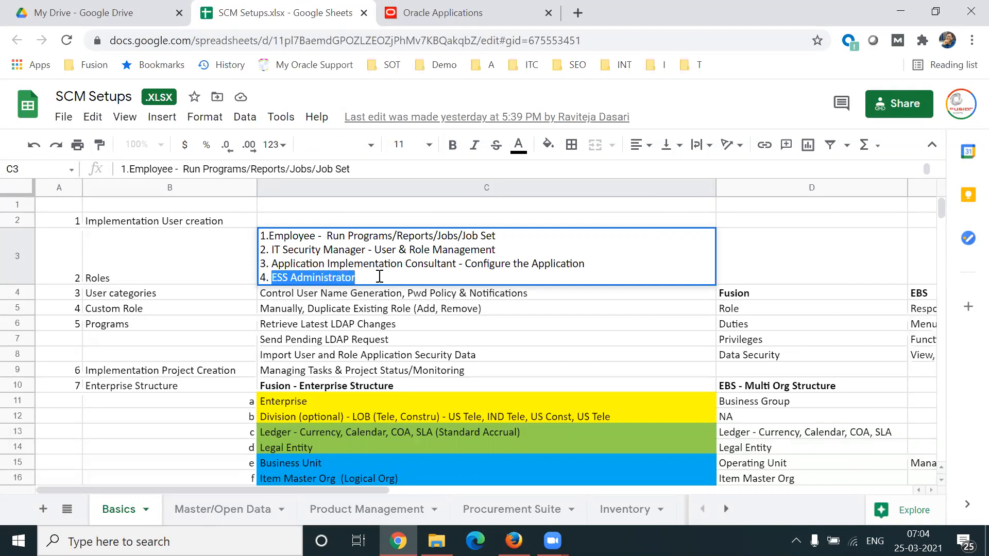
left_click(381, 277)
type("-")
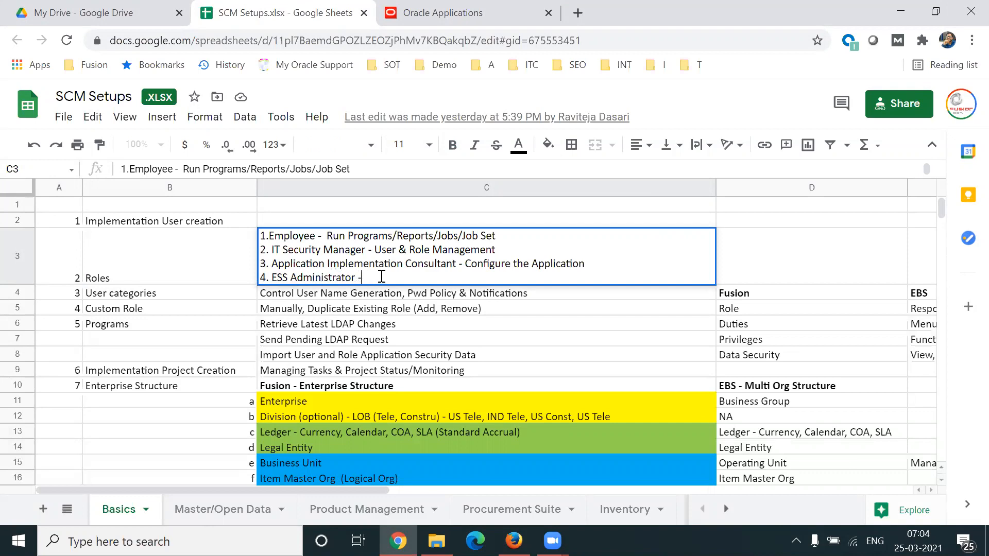
type(" View & Manage all ESS Jobs")
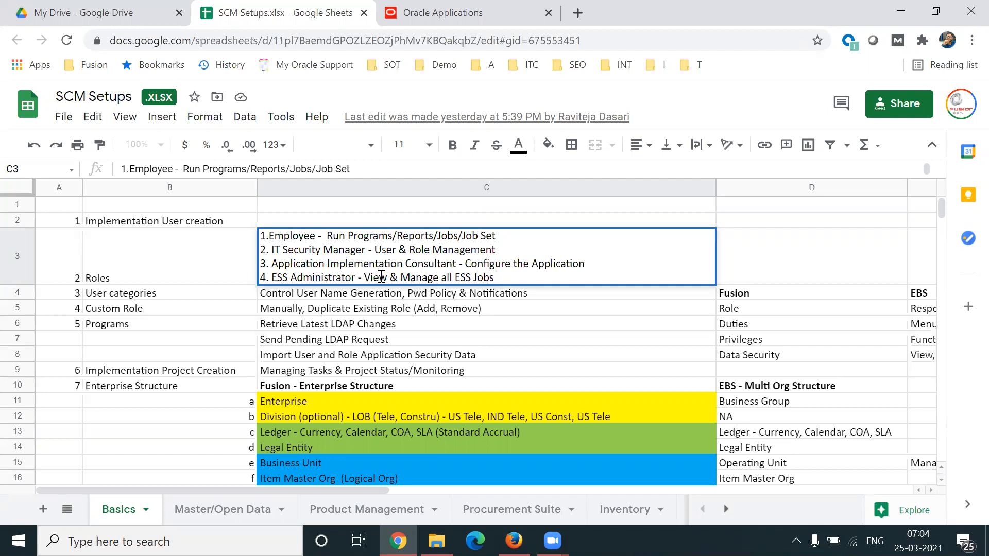
type("submitted by the users")
key("ctrl+s")
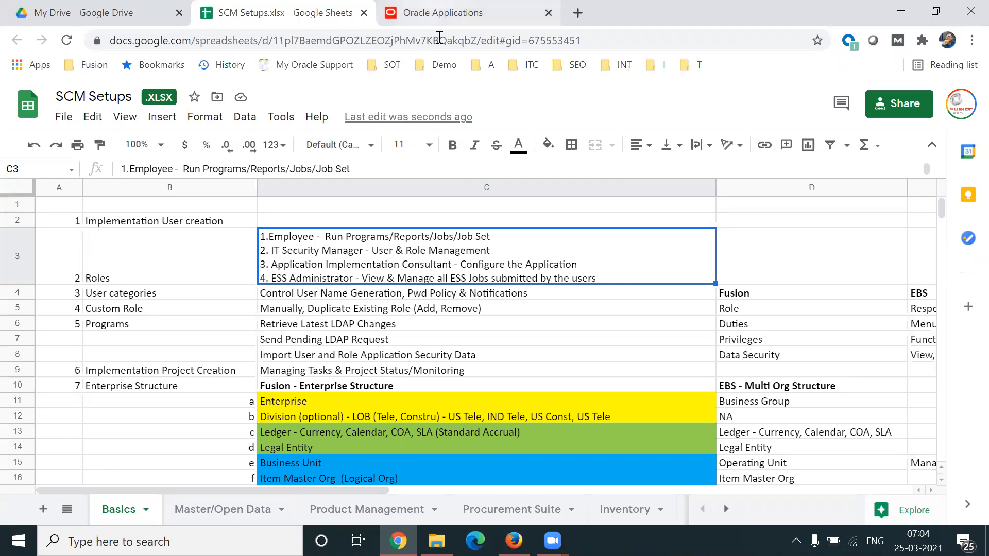
Step: Switch to Oracle Applications and open the Security Console from the Tools apps
left_click(443, 13)
left_click(819, 260)
left_click(819, 260)
left_click(819, 259)
left_click(819, 260)
left_click(816, 260)
left_click(816, 260)
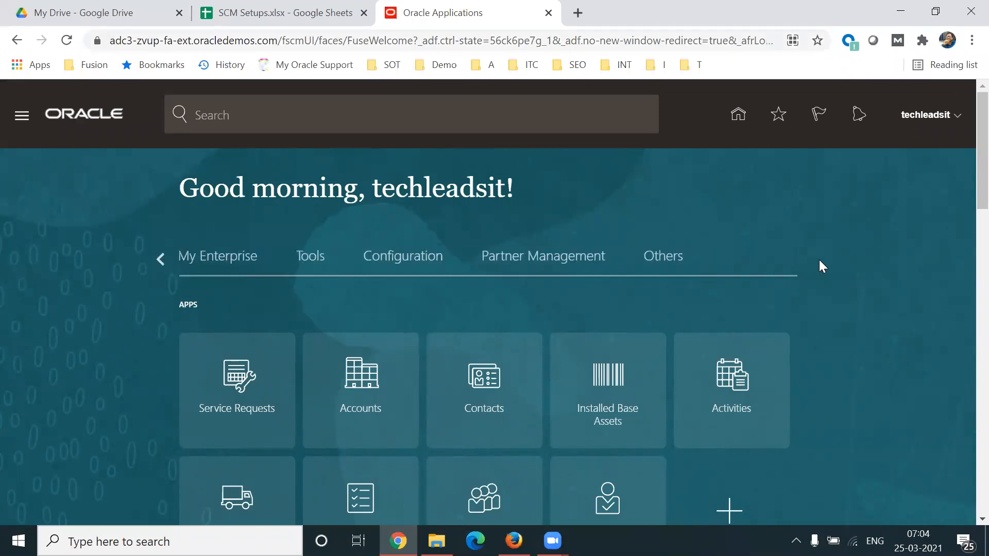
left_click(298, 256)
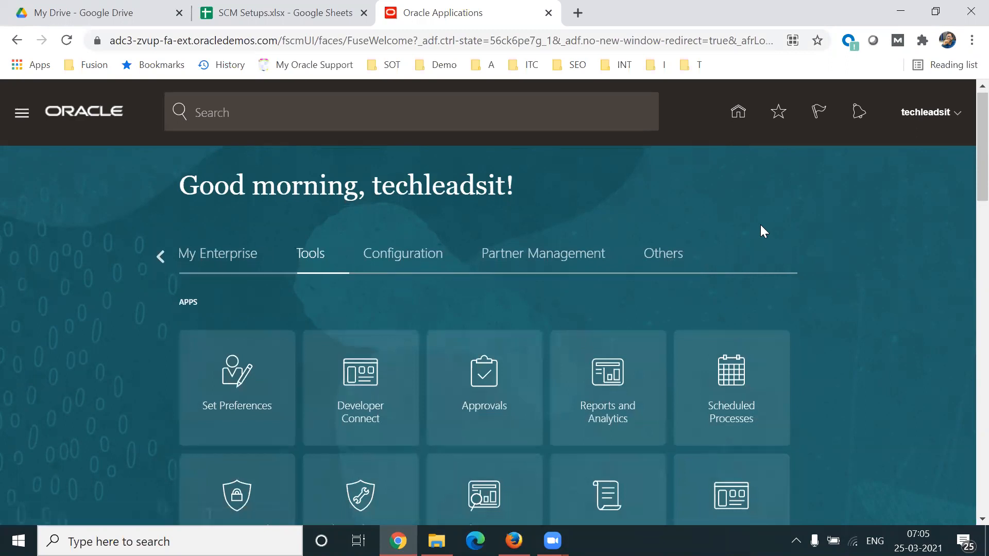
scroll(760, 225, "down", 2)
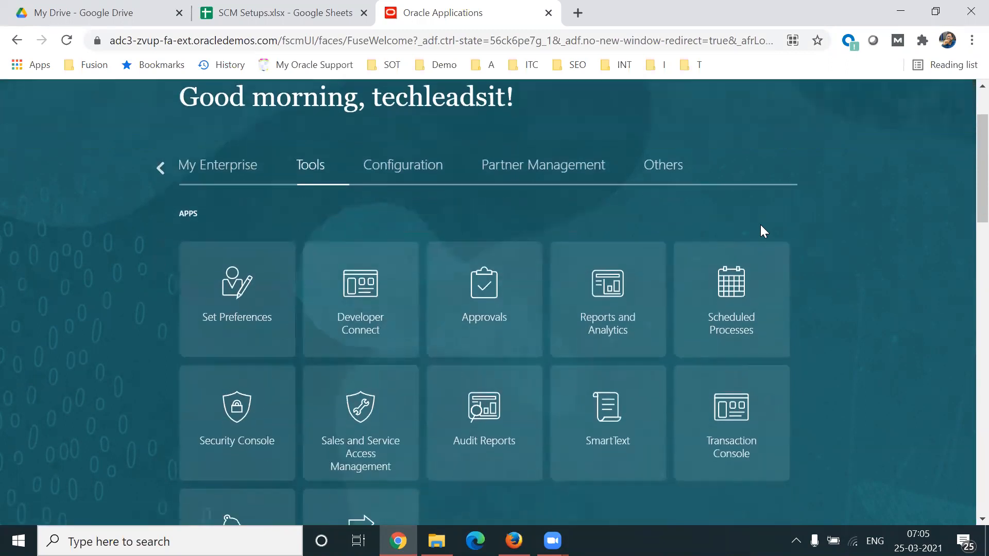
left_click(200, 423)
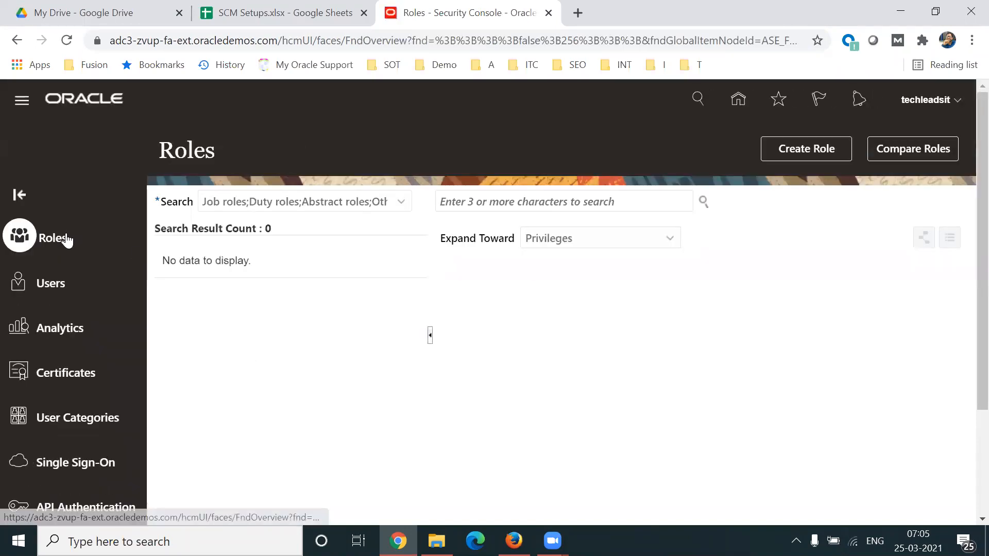
Step: Search the roles for "ESS Admin" and display the ESS Administrator Role
left_click(522, 201)
type("ESS Admin")
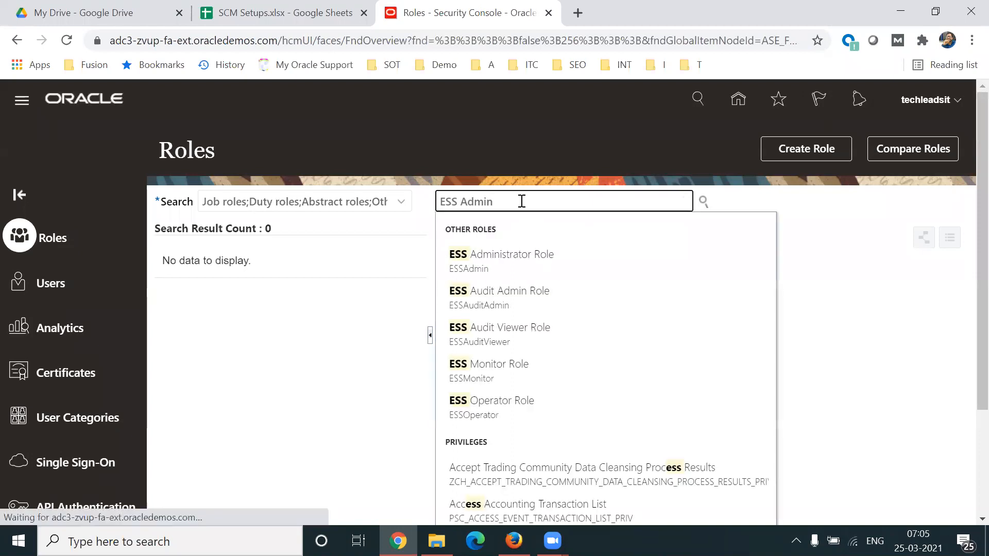
left_click(508, 256)
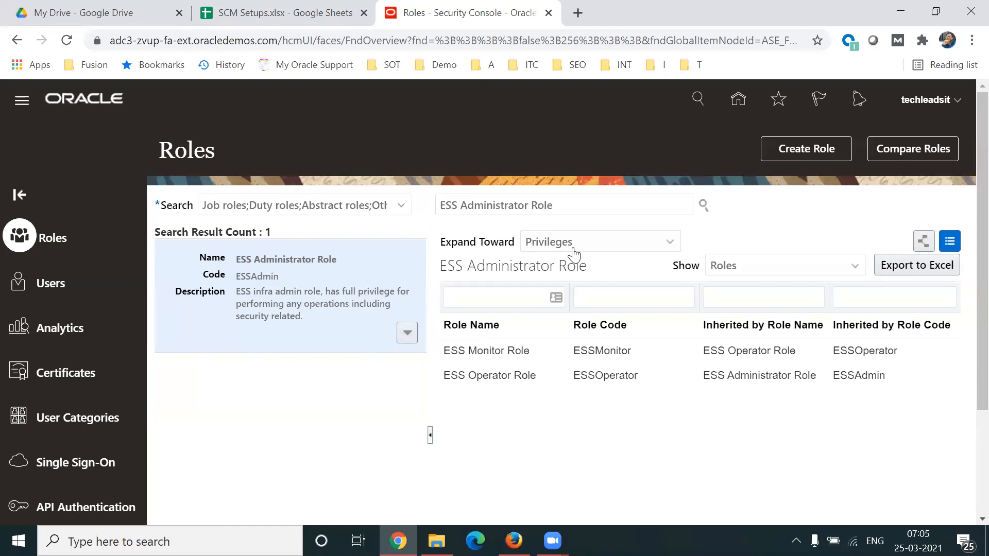
triple_click(585, 205)
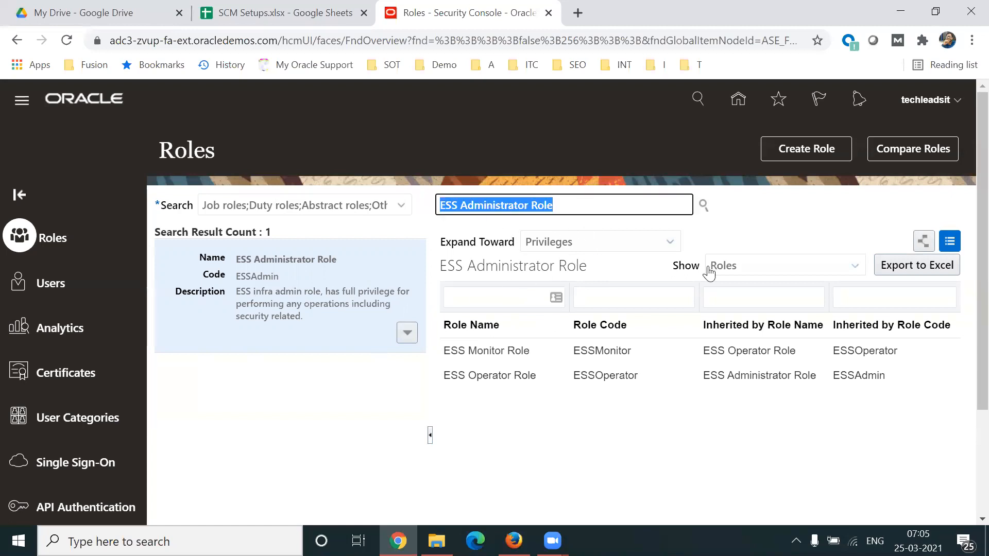
left_click(747, 240)
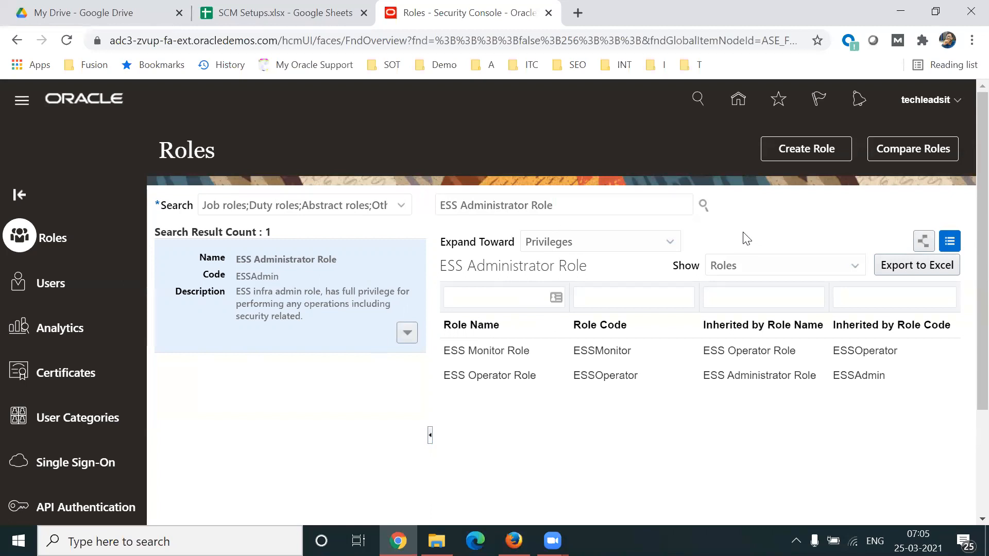
Step: Return to the SCM Setups spreadsheet and examine the Fusion and EBS role comparison, including the Order Management examples
left_click(374, 27)
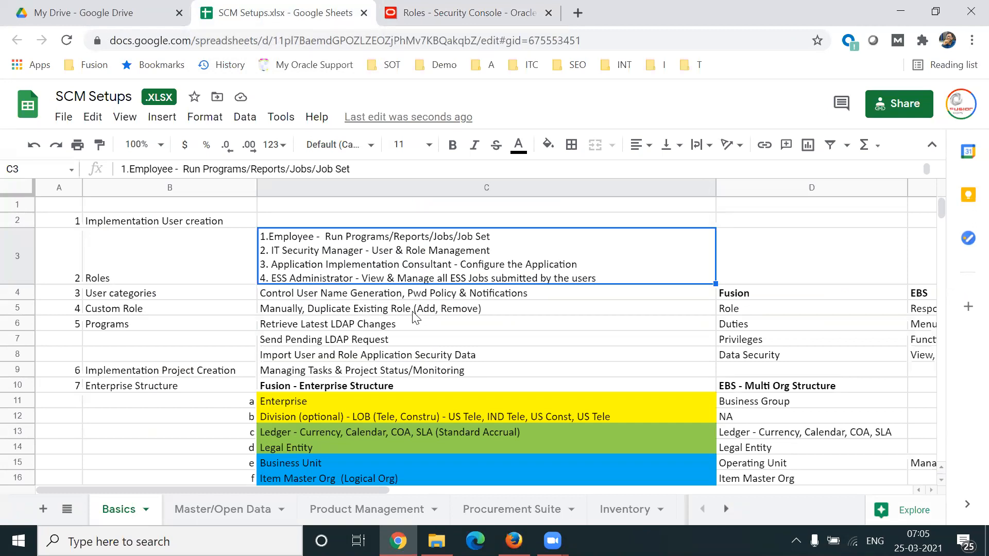
left_click(681, 298)
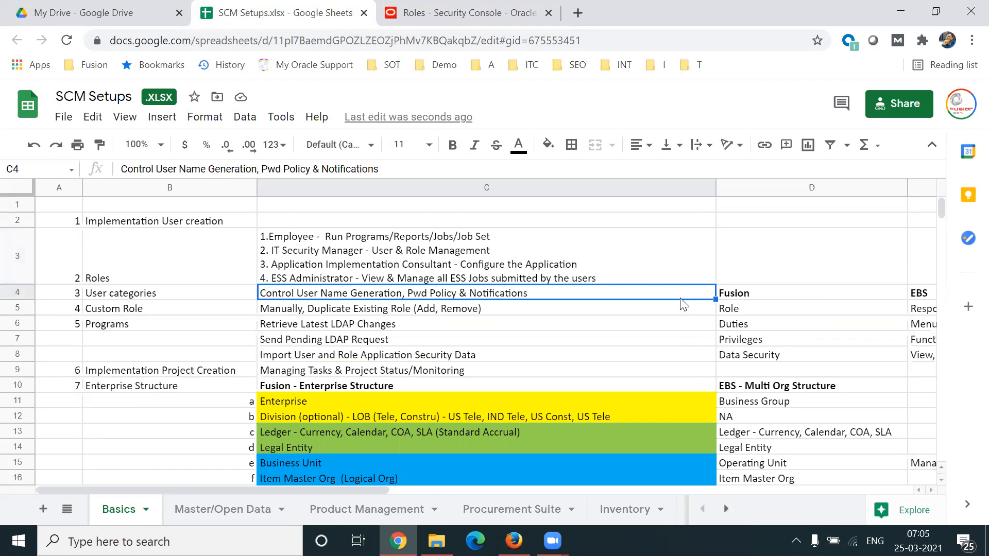
key("Right")
key("Right")
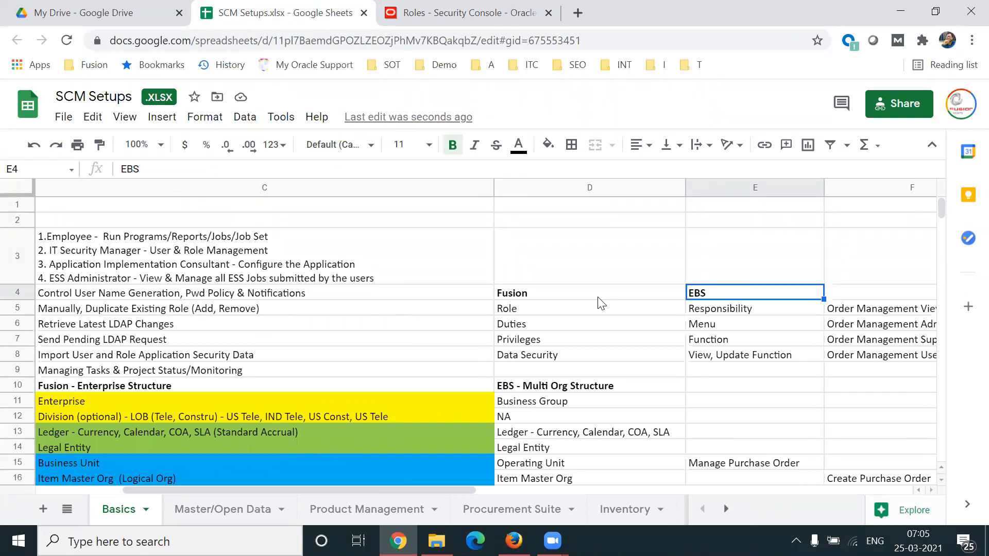
left_click(766, 313)
key("Right")
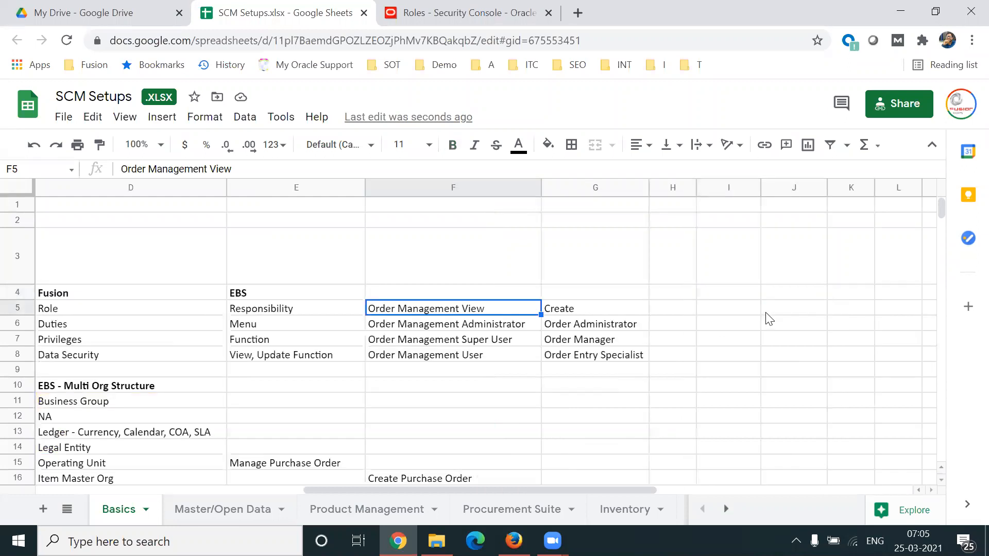
key("Left")
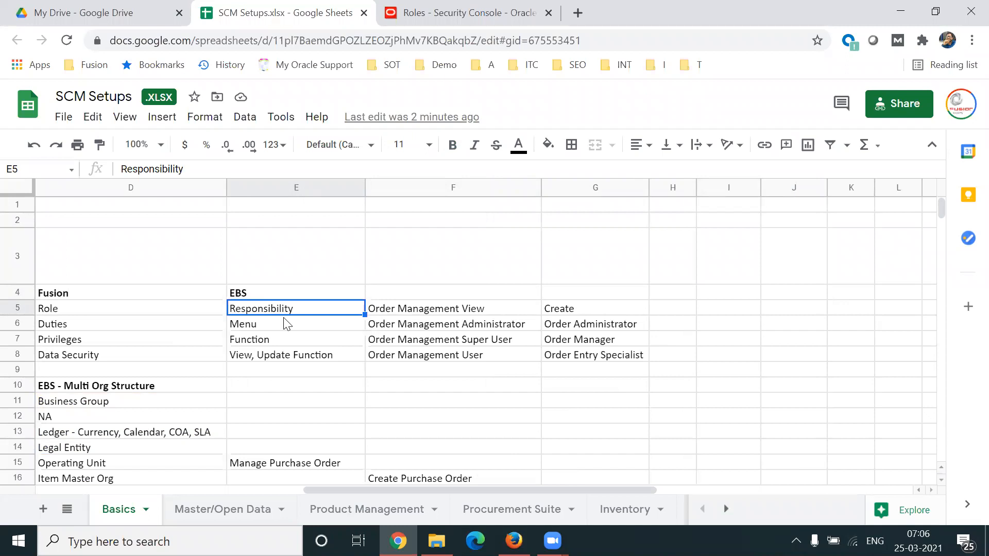
left_click(493, 358)
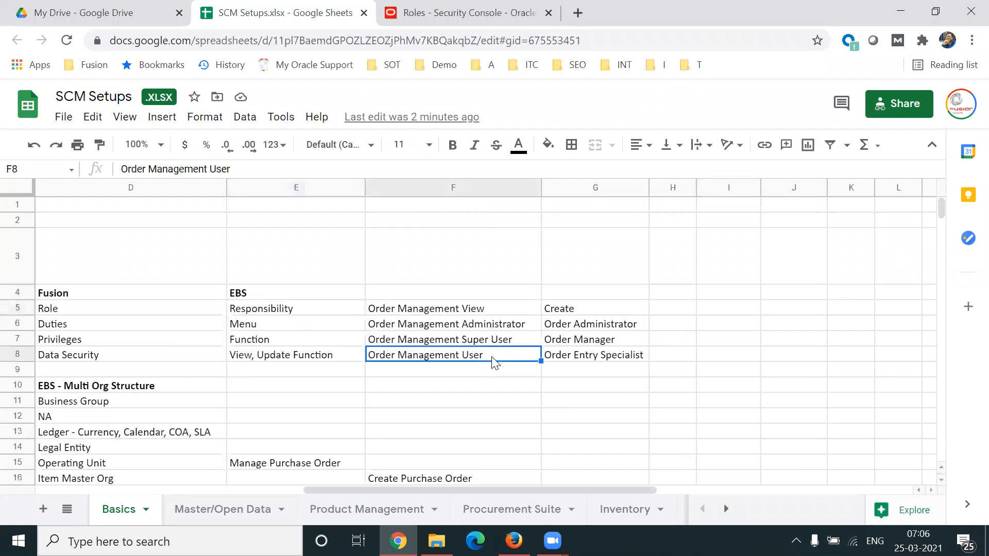
left_click(483, 342)
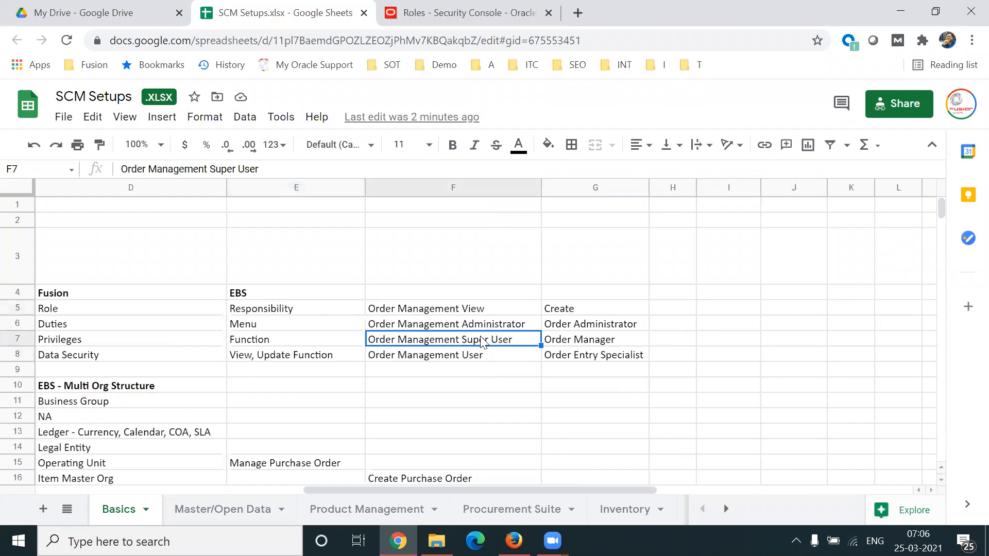
key("Up")
key("Up")
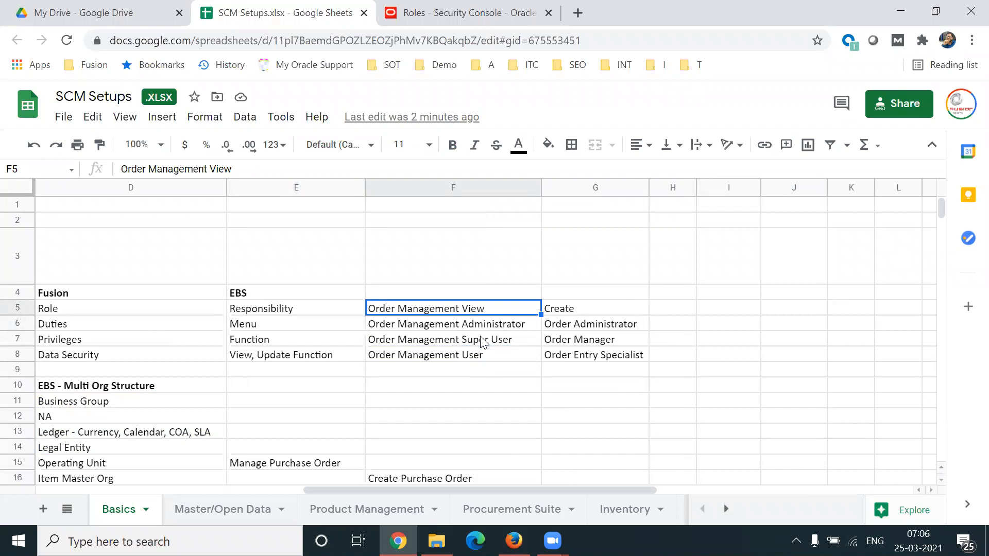
Step: Open a blank Notepad document and enter the heading "IT Team"
key("super+r")
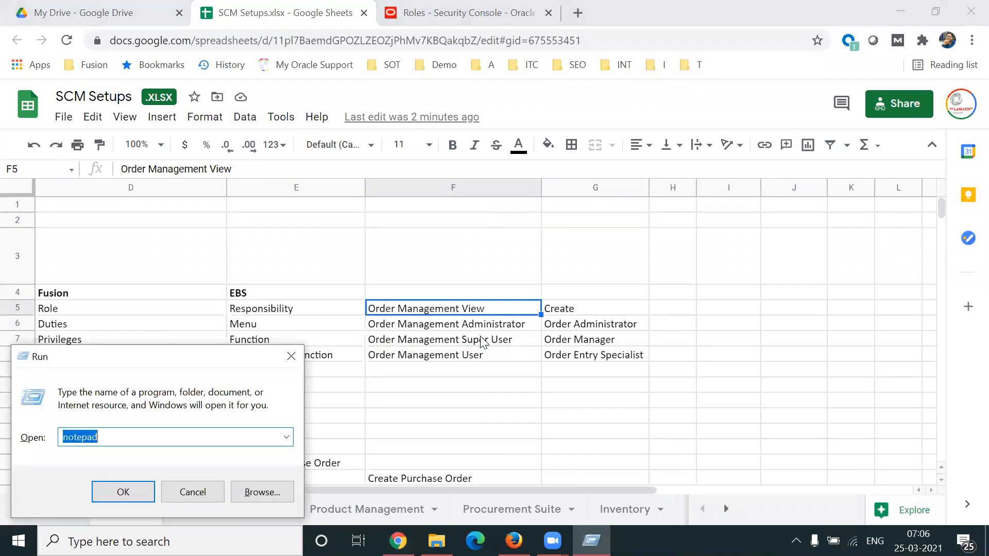
key("Return")
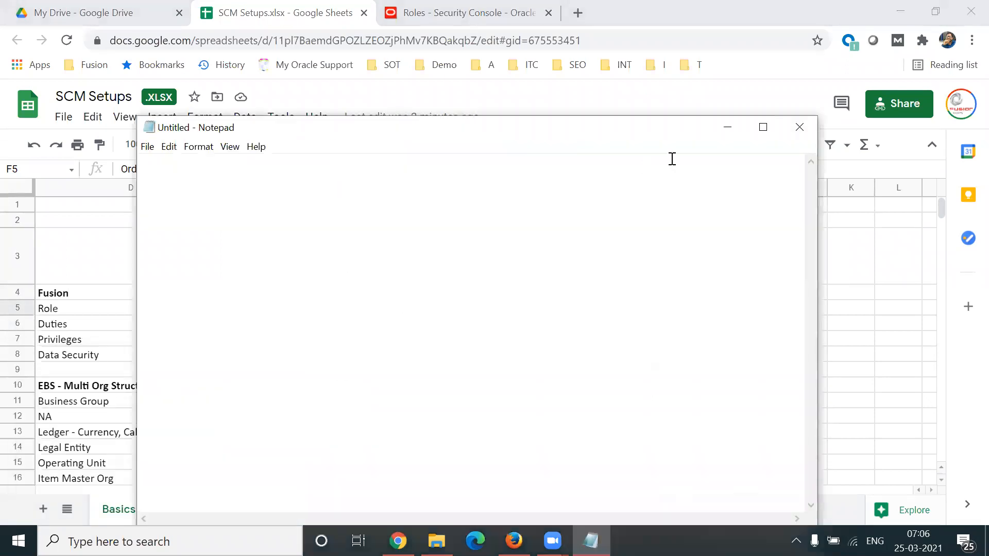
left_click_drag(637, 127, 637, 95)
key("Return")
type("IT Team")
Step: Add a second heading "Client User/Business User" a few lines below IT Team
key("Return")
key("Return")
key("Return")
key("Return")
key("Return")
key("Return")
key("Return")
type("Cl")
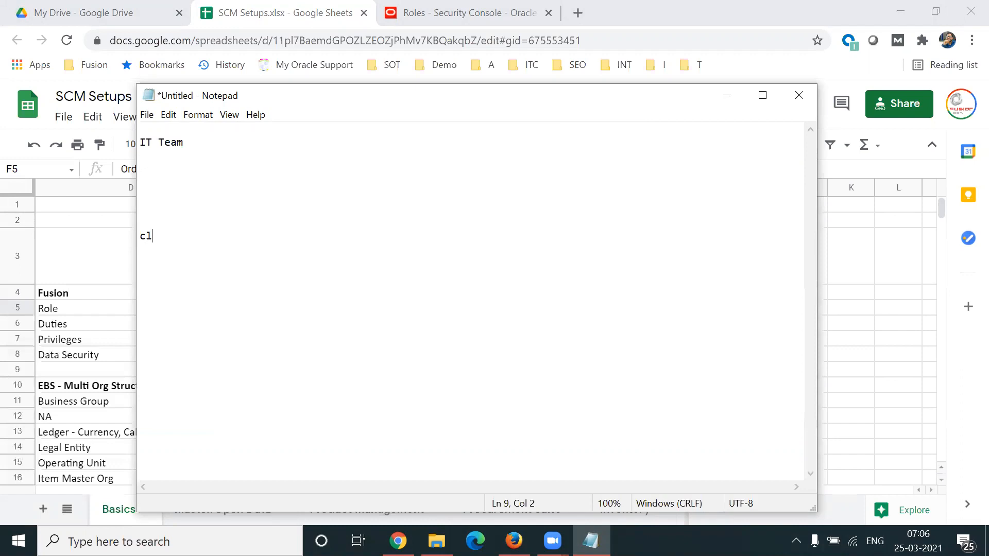
key("BackSpace")
key("BackSpace")
type("Client User/Business User")
Step: List "Manager/Process Owners", "Super Users" and "Users" on separate lines under the Client User/Business User heading
key("Return")
key("Return")
key("Return")
key("Return")
key("Return")
key("Return")
key("Return")
key("Return")
type("Users")
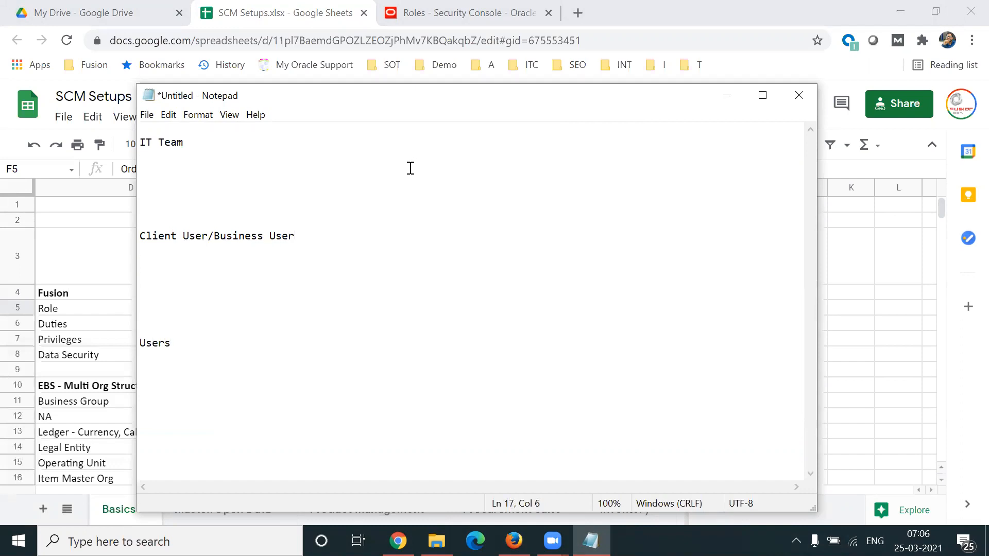
left_click(165, 316)
type("Super Users")
left_click(156, 297)
type("Manager/Process Owners")
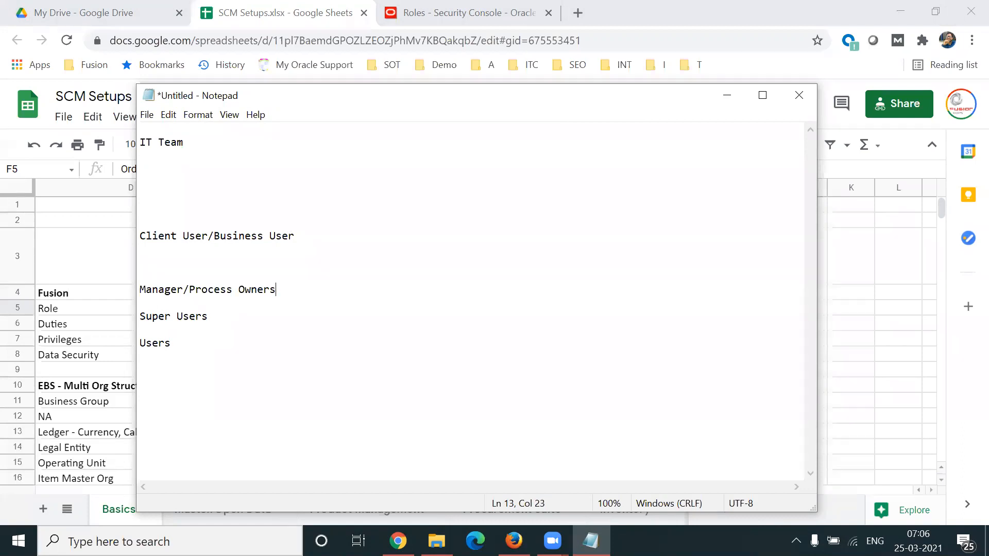
Step: Add the entry "Consultant" below the IT Team heading
left_click(215, 144)
key("Return")
key("Return")
Step: Insert the entry "Lead" above Consultant in the IT Team list
key("Return")
type("Cons")
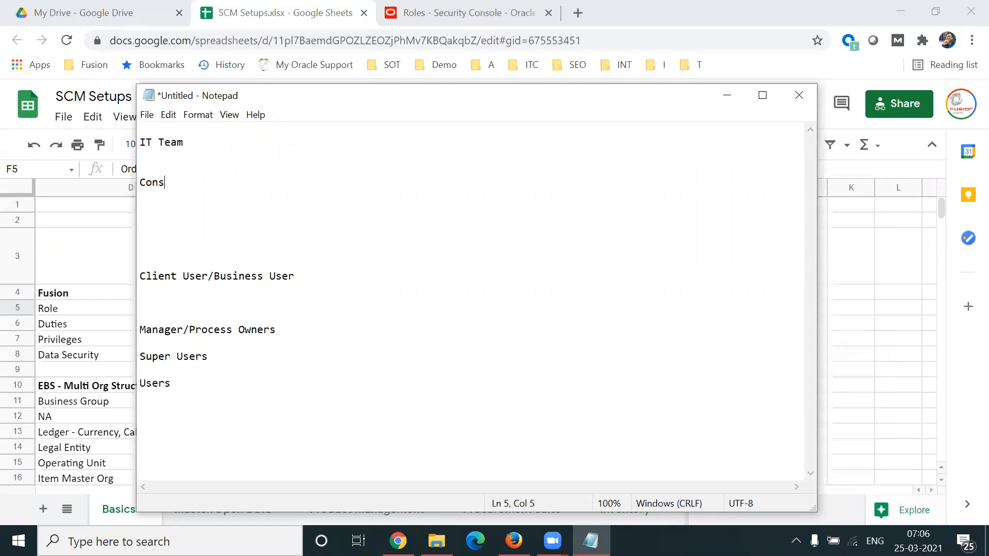
type("ultant")
left_click(214, 148)
Step: Insert the entry "Manager" above Lead in the IT Team list
key("Return")
key("Return")
type("Leader")
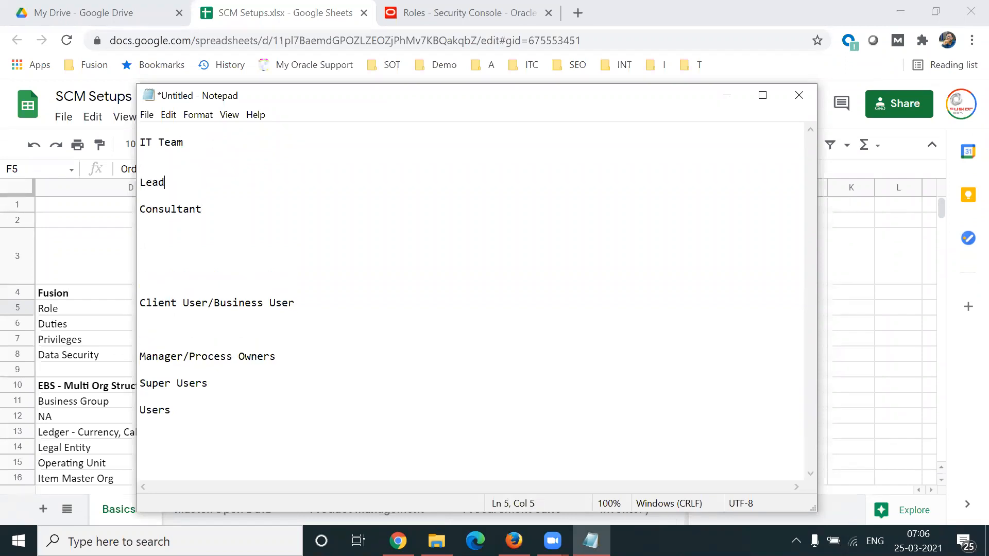
key("BackSpace")
key("BackSpace")
key("Up")
key("Return")
key("Return")
key("Up")
type("Manager")
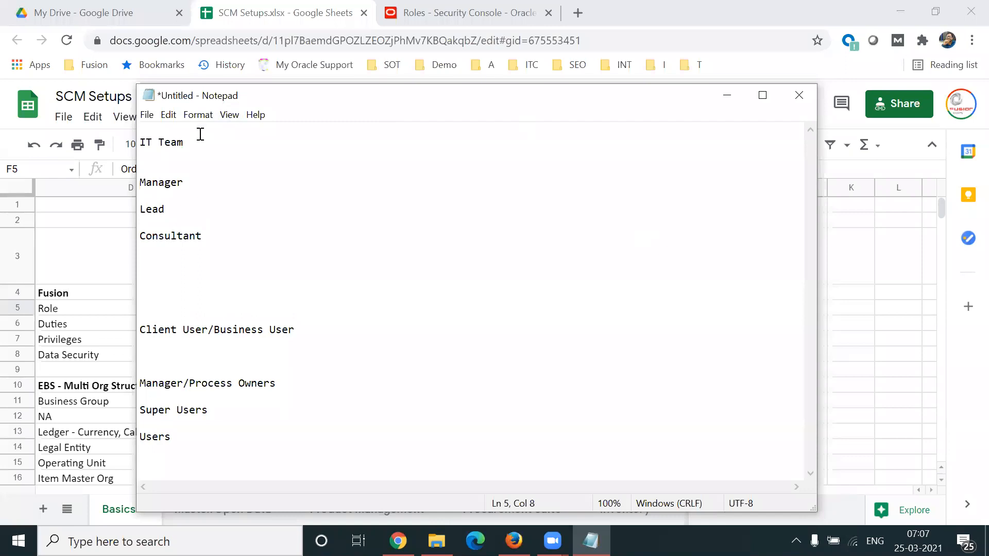
Step: Examine the IT Team levels and the Client User/Business User levels in the note by highlighting their entries
left_click_drag(220, 144, 140, 144)
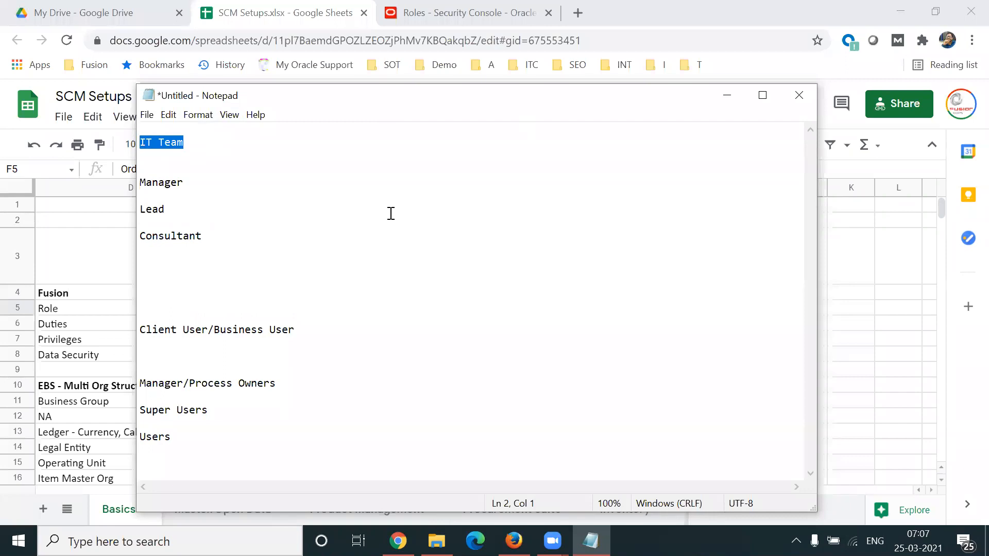
left_click(204, 244)
left_click_drag(205, 242, 131, 235)
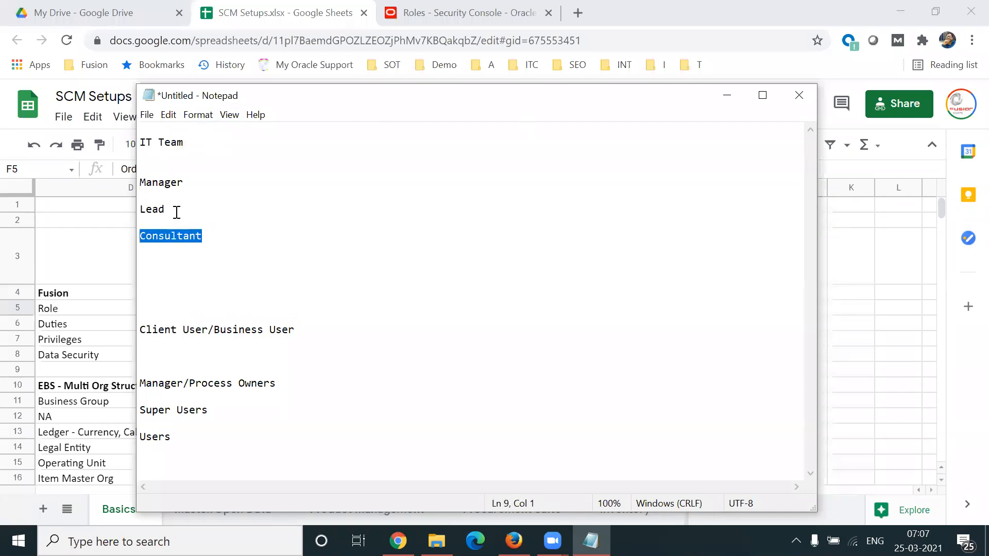
left_click_drag(177, 211, 133, 204)
left_click(178, 183)
left_click(159, 183, "shift")
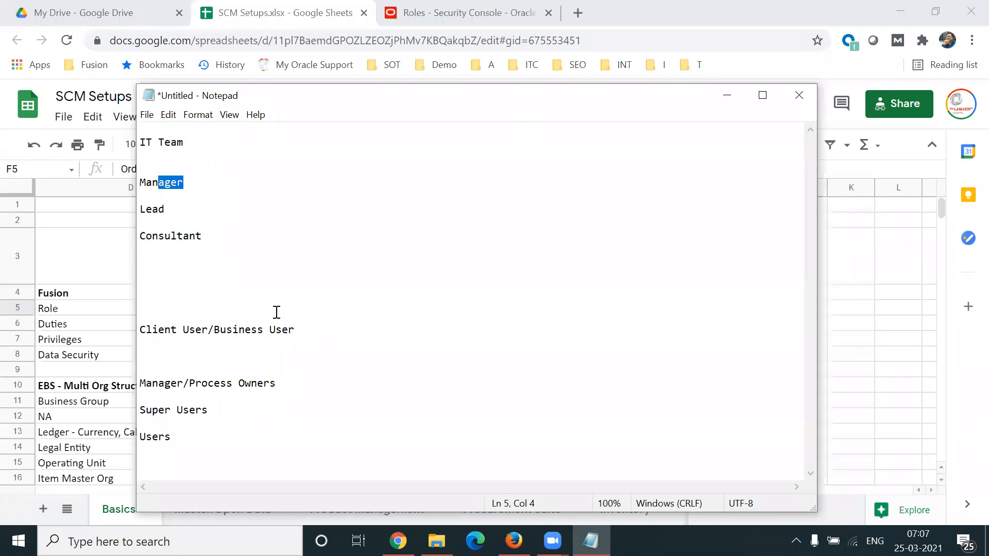
left_click(300, 330)
left_click(162, 328, "shift")
left_click(133, 328, "shift")
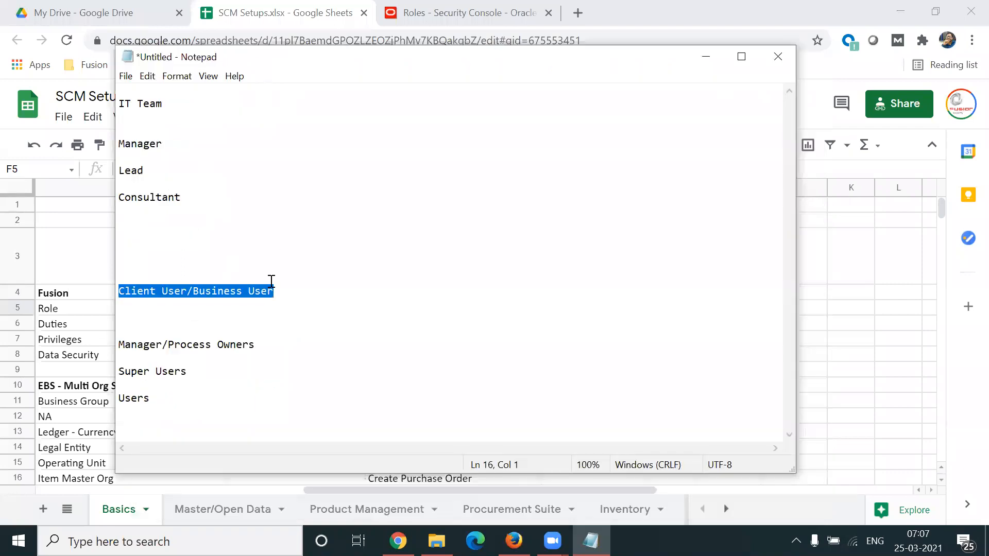
left_click(157, 320)
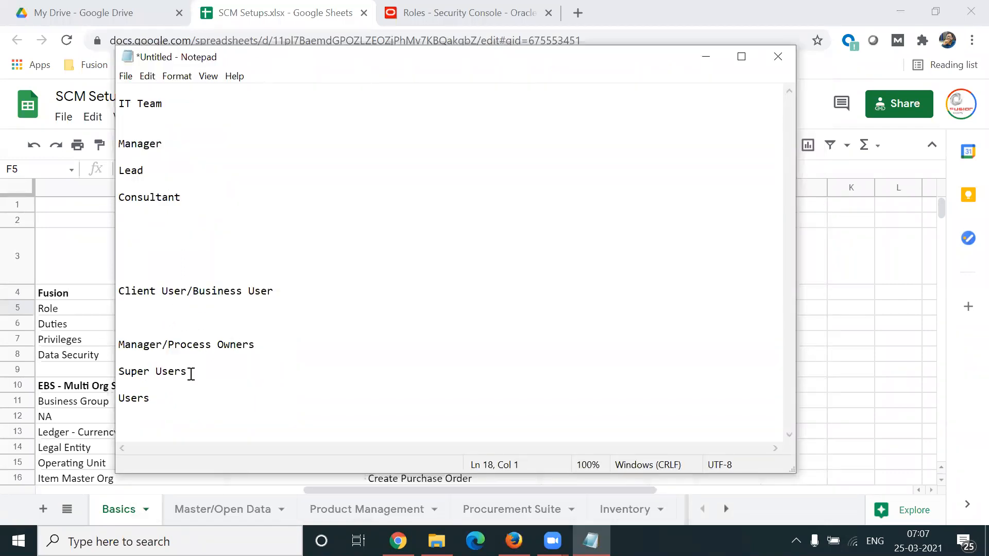
left_click(157, 398)
left_click_drag(150, 398, 118, 398)
left_click_drag(187, 372, 118, 371)
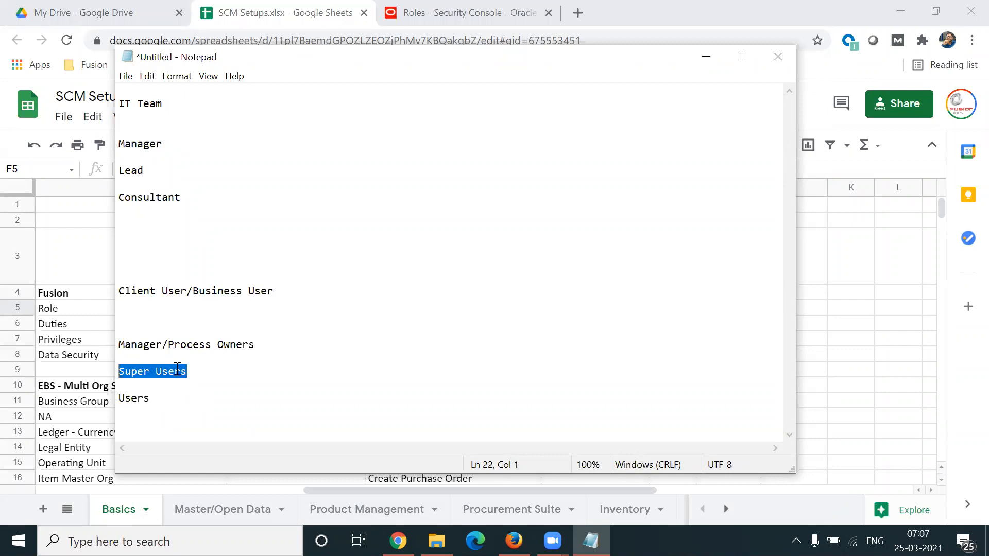
Step: Append "- Transactions" to the Users entry under Client User/Business User in the note
left_click_drag(272, 344, 114, 348)
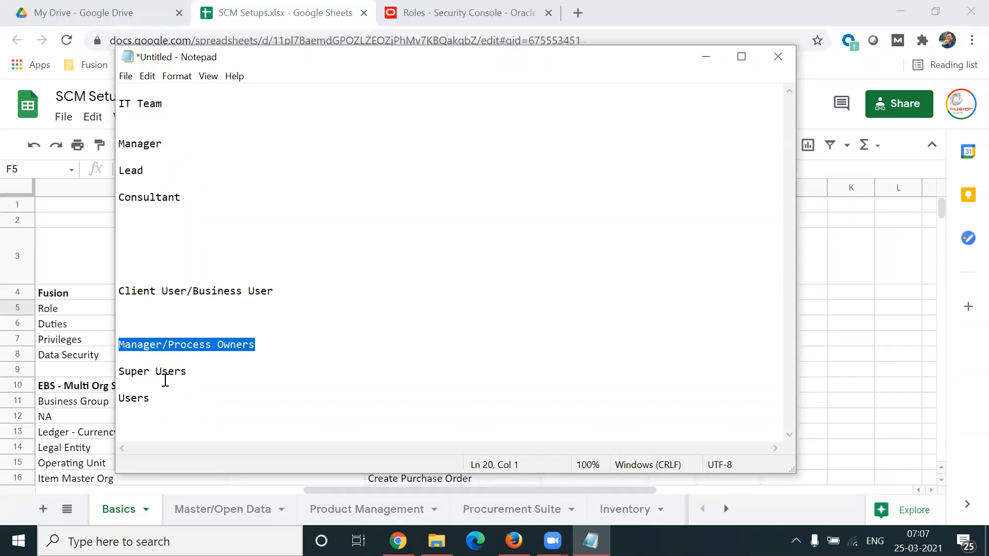
left_click(166, 400)
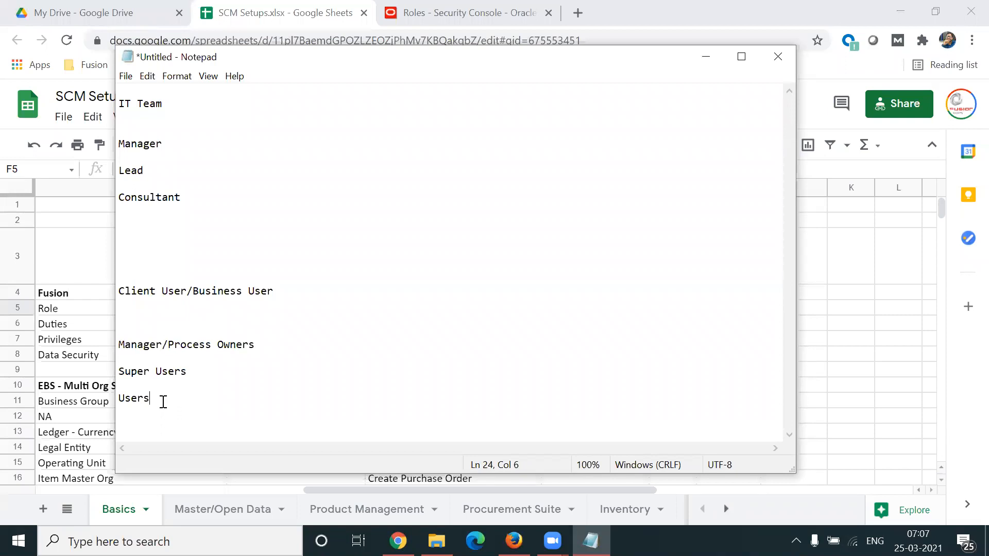
left_click(197, 378)
left_click(269, 348)
left_click_drag(165, 393, 103, 398)
left_click(193, 397)
type("- Transactions")
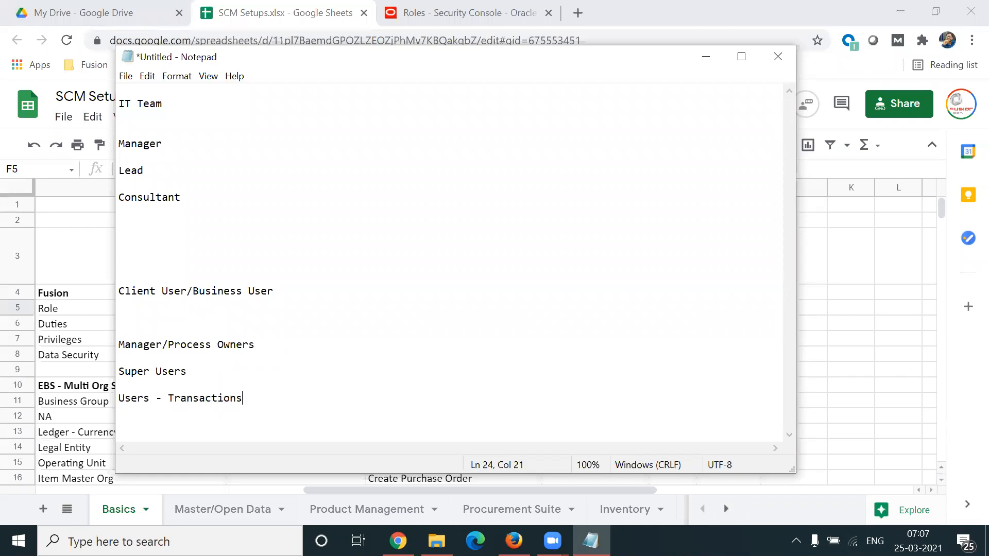
type(" (Sales Order, Purchase,")
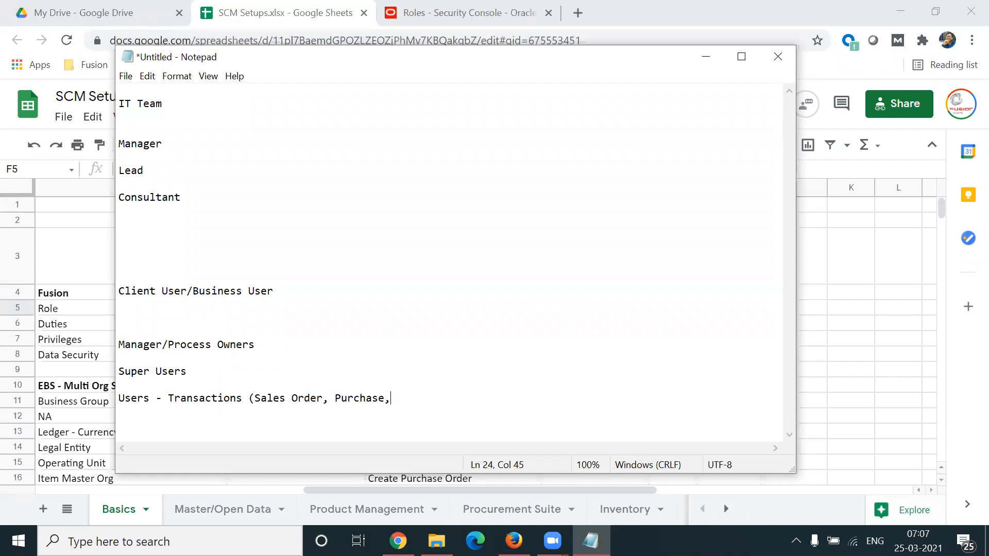
Step: Add the examples "(Sales Order, Purchase Order, Receiving stock)" after Transactions on the Users line
key("BackSpace")
type("Order, Receiving stoc")
key("BackSpace")
key("BackSpace")
type("tock)")
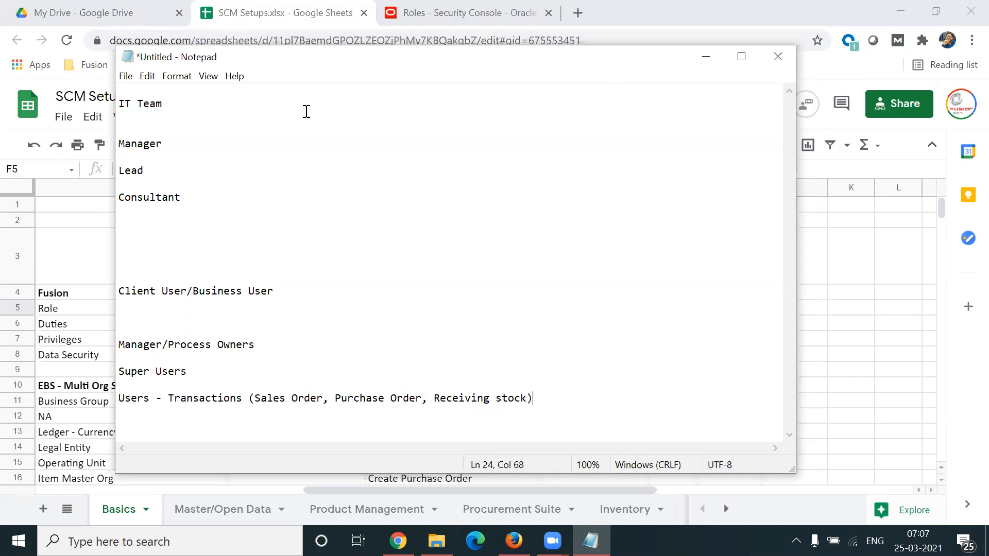
key("alt+Tab")
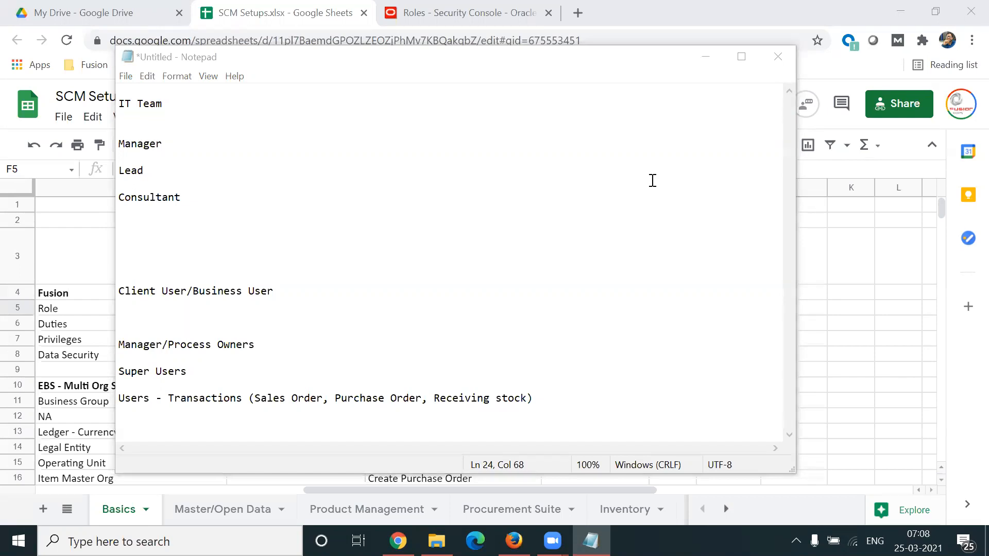
Step: Add the description "(Transactions, Setups)" to the Super Users entry
left_click(233, 361)
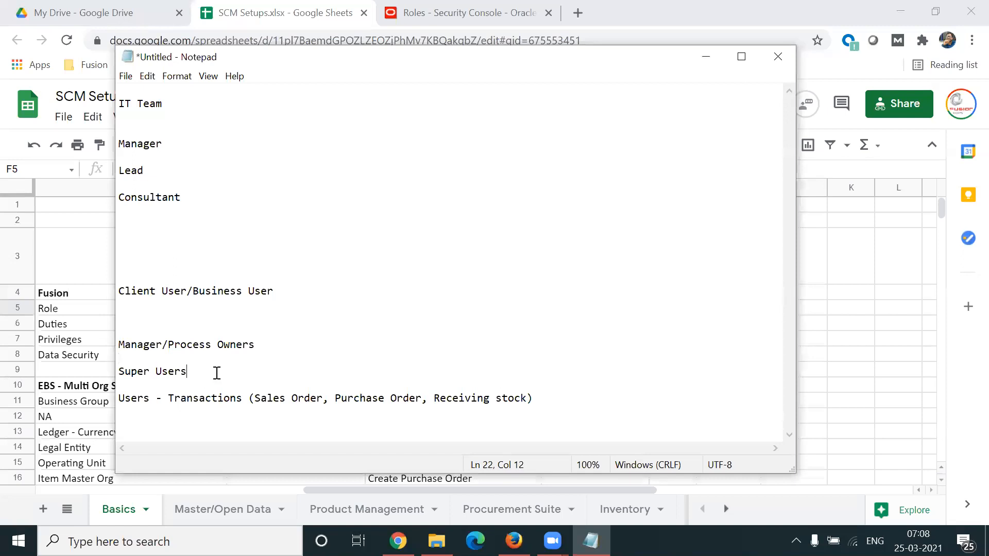
type("(Transactions,")
type("Setups")
left_click_drag(188, 372, 119, 376)
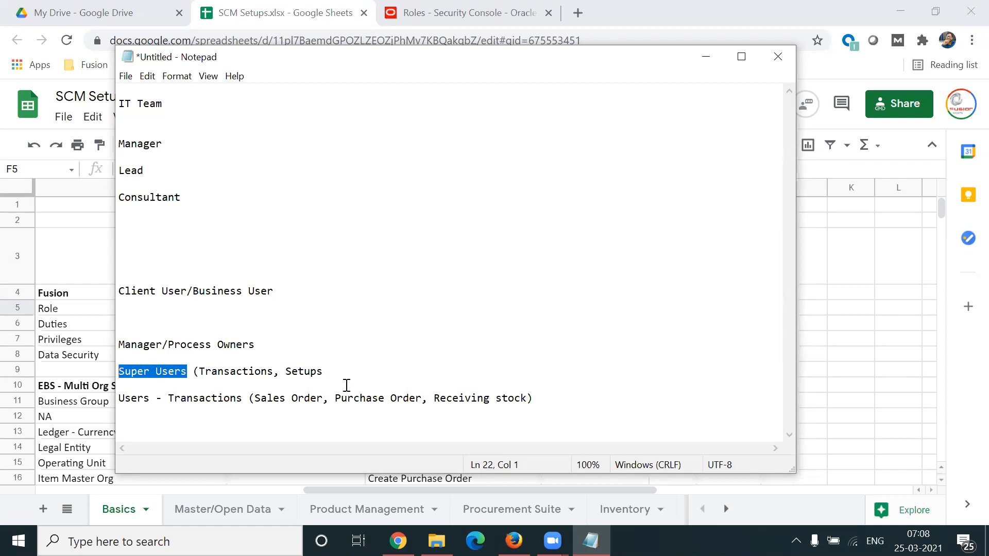
left_click(337, 372)
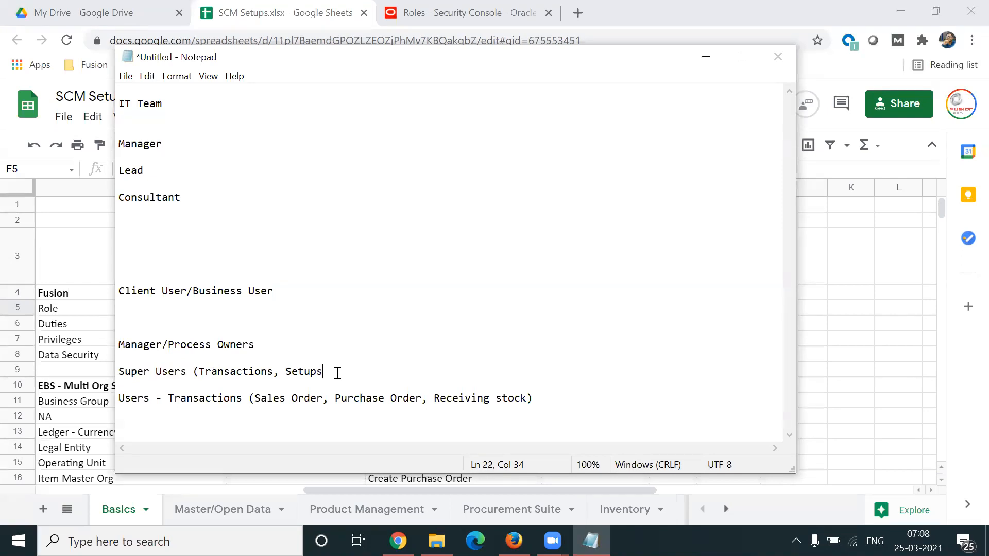
type(")")
Step: Add the description "(Take decisioin that need to implemented)" to the Manager/Process Owners entry
left_click_drag(264, 346, 119, 346)
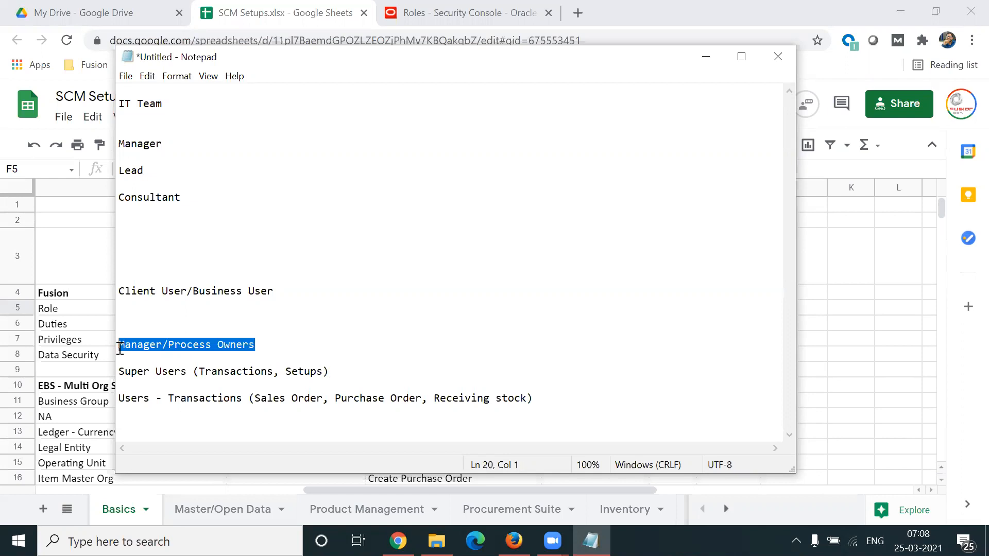
left_click(291, 345)
type("(Ta")
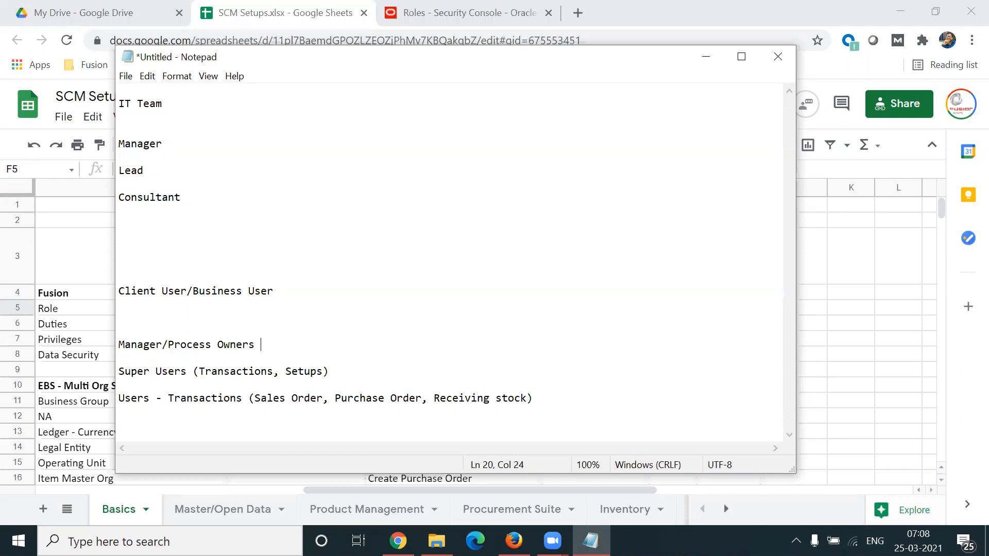
type("kes d")
key("BackSpace")
key("BackSpace")
key("BackSpace")
type("desci")
key("BackSpace")
key("BackSpace")
key("BackSpace")
type("cisioin th")
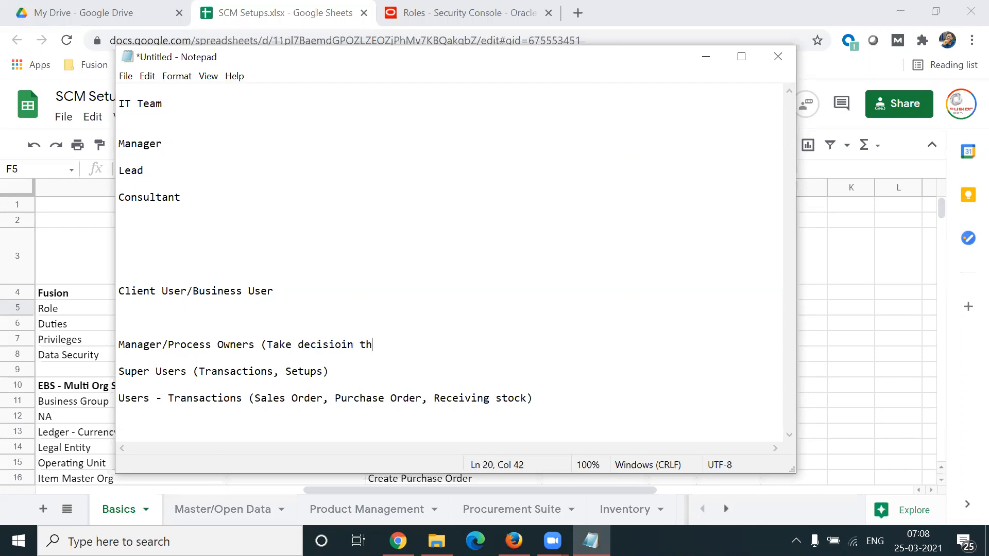
type("at need to imp")
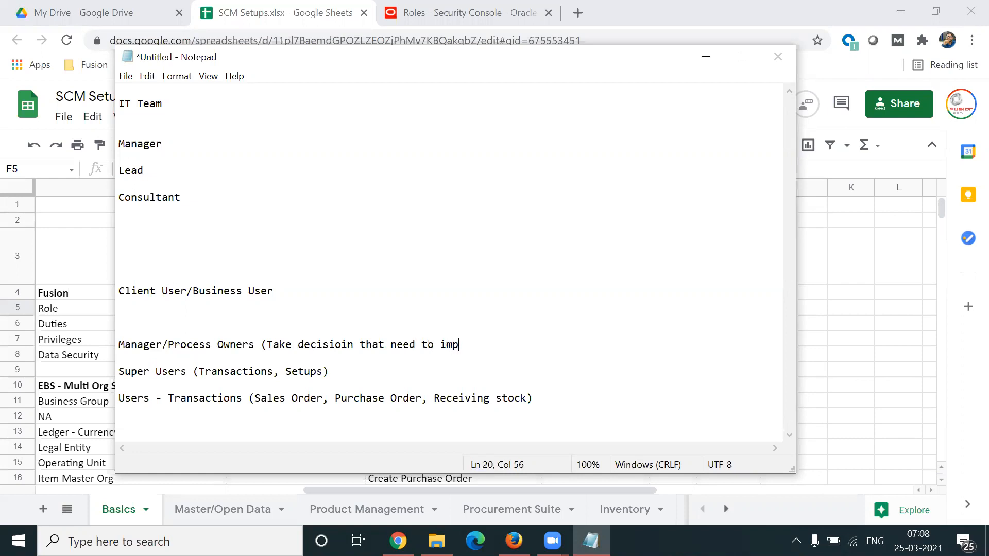
type("lemented)")
Step: Correct the misspelled word in the Manager/Process Owners description to "decision"
left_click(353, 346)
key("BackSpace")
key("BackSpace")
key("BackSpace")
key("BackSpace")
type("ion")
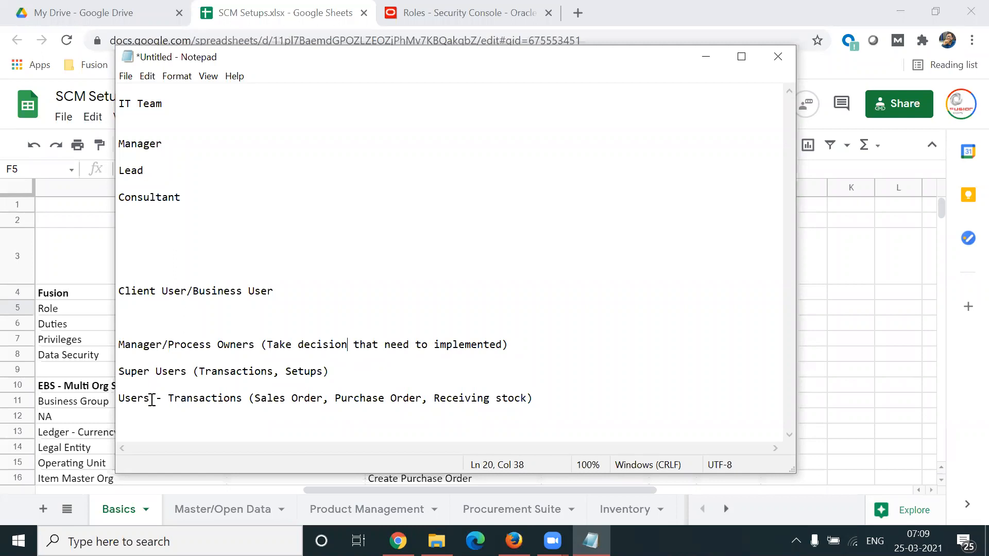
Step: Review the Users, Super Users and Manager/Process Owners entries by highlighting them, and shift the note window slightly up
left_click_drag(152, 400, 120, 399)
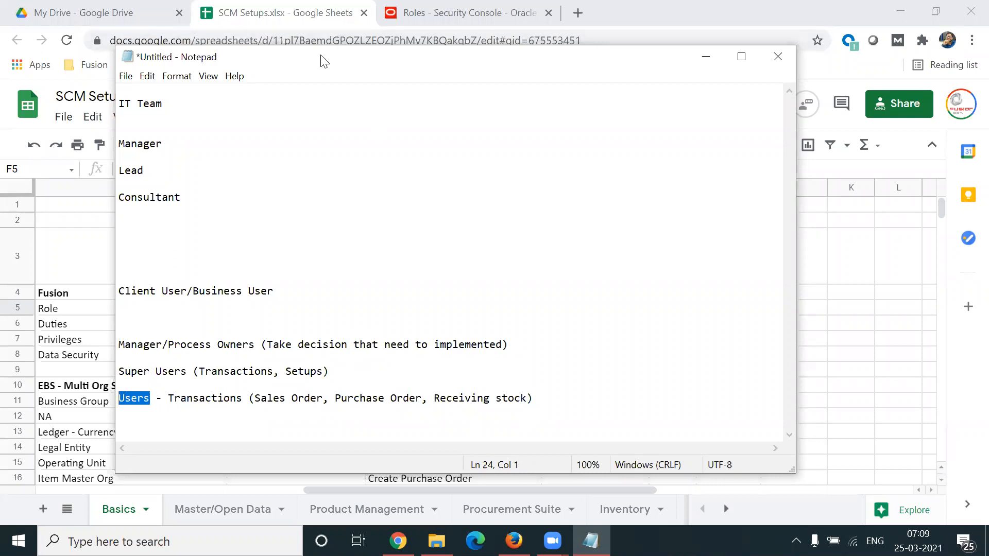
left_click_drag(325, 60, 315, 41)
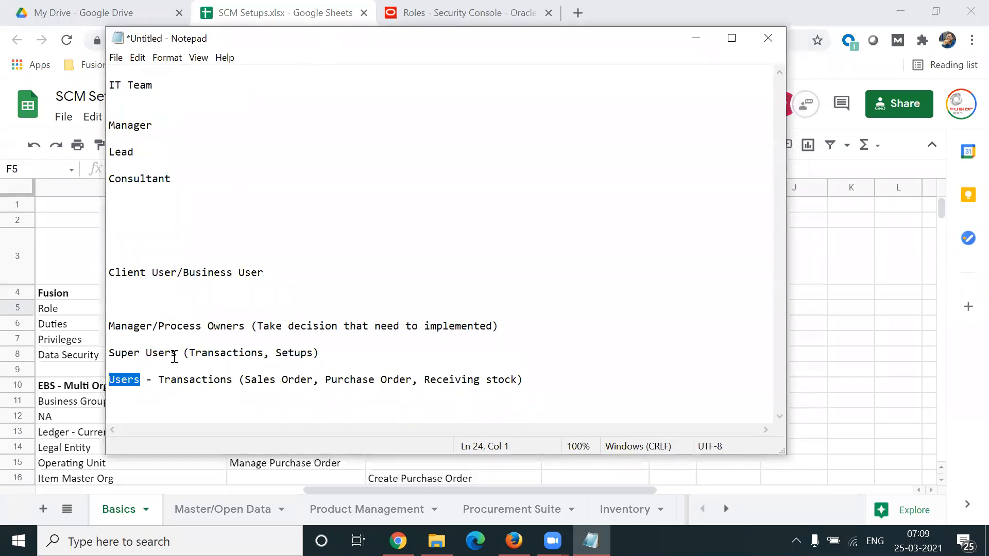
left_click_drag(159, 379, 108, 356)
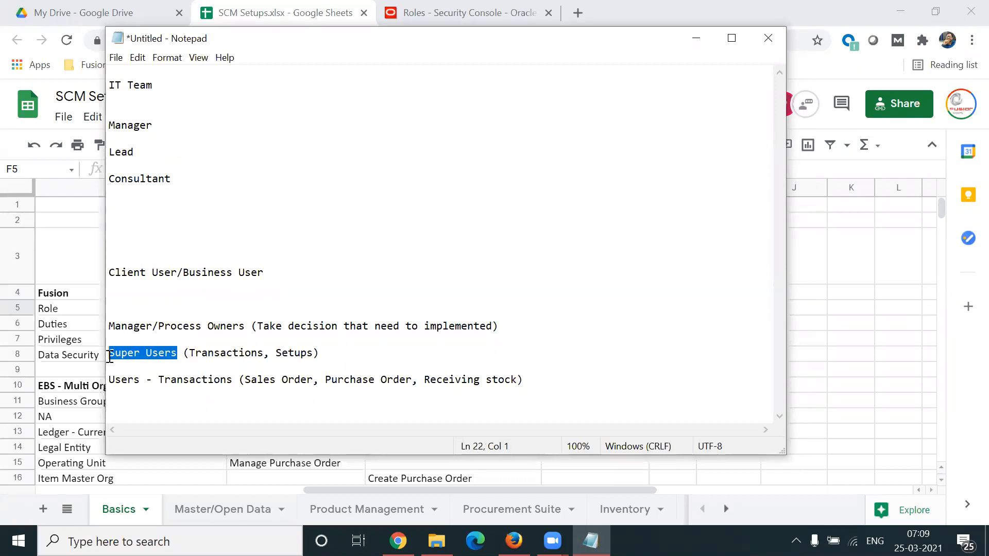
left_click_drag(189, 355, 314, 355)
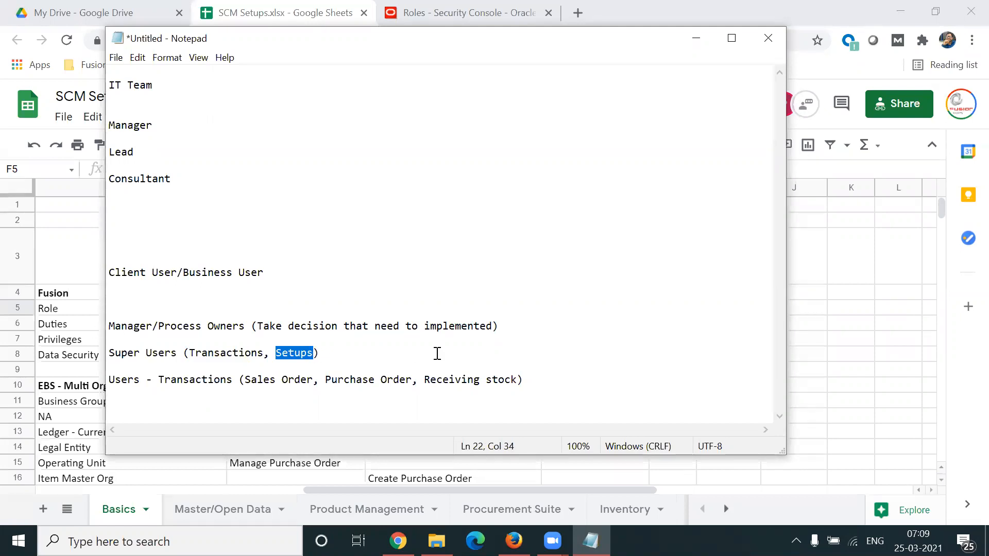
left_click_drag(114, 326, 247, 326)
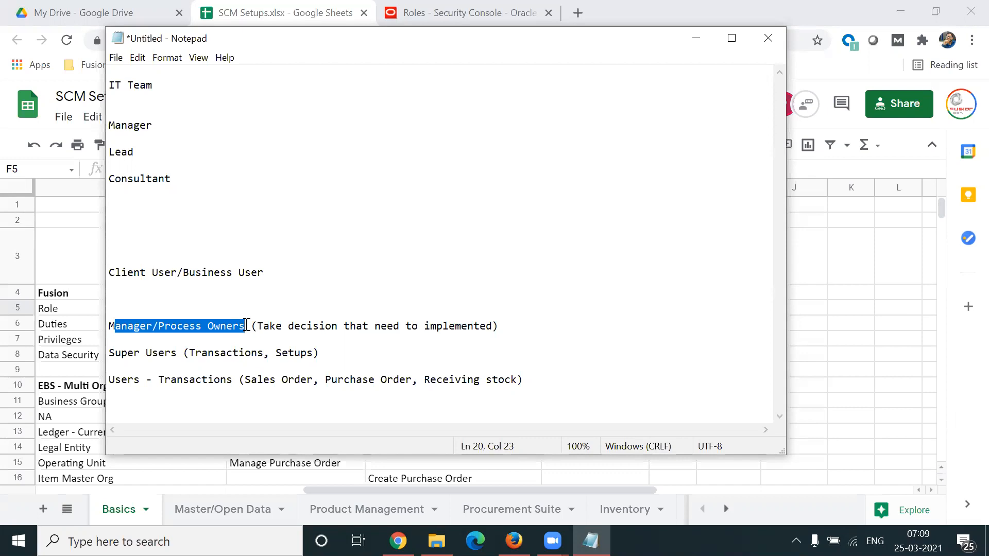
Step: Switch to the SCM Setups spreadsheet and examine the EBS heading and its Responsibility cell
left_click(824, 403)
left_click(262, 295)
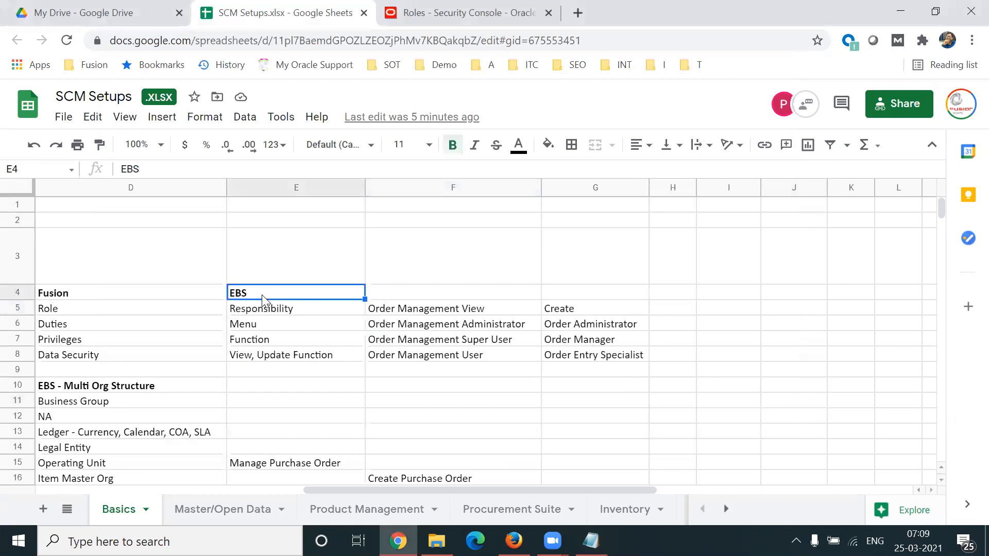
left_click(323, 311)
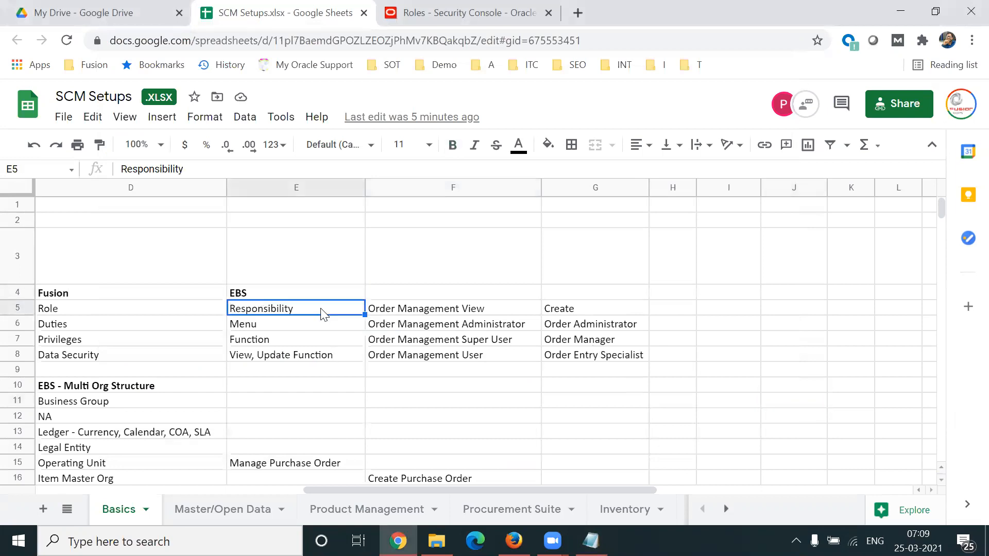
Step: Return to the Notepad note and highlight the Users and Super Users levels
left_click(591, 540)
left_click_drag(147, 379, 110, 381)
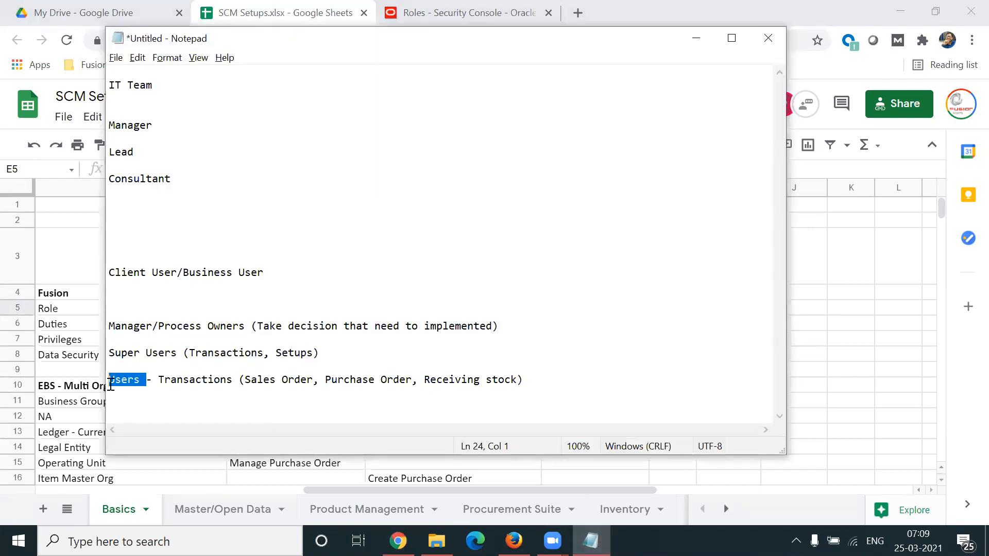
left_click_drag(183, 352, 110, 352)
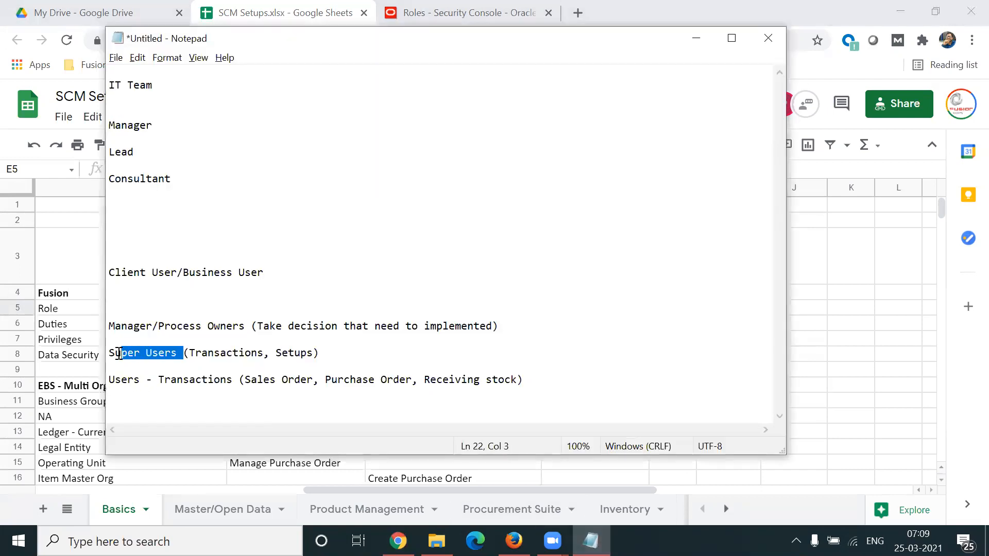
Step: Switch back to the SCM Setups spreadsheet and examine the Order Management responsibilities in cells F5 to F8
key("alt+Tab")
left_click(457, 342)
left_click(500, 360)
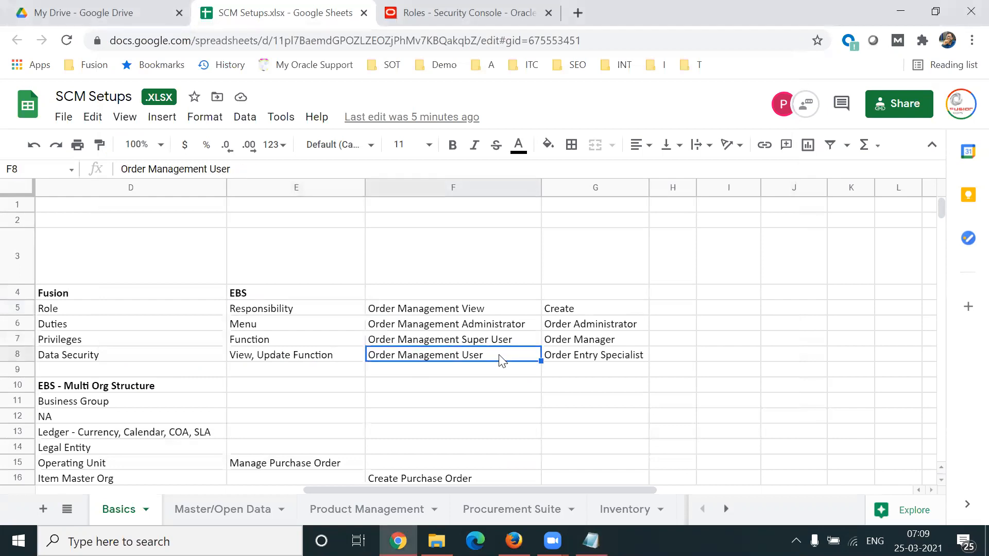
left_click(521, 329)
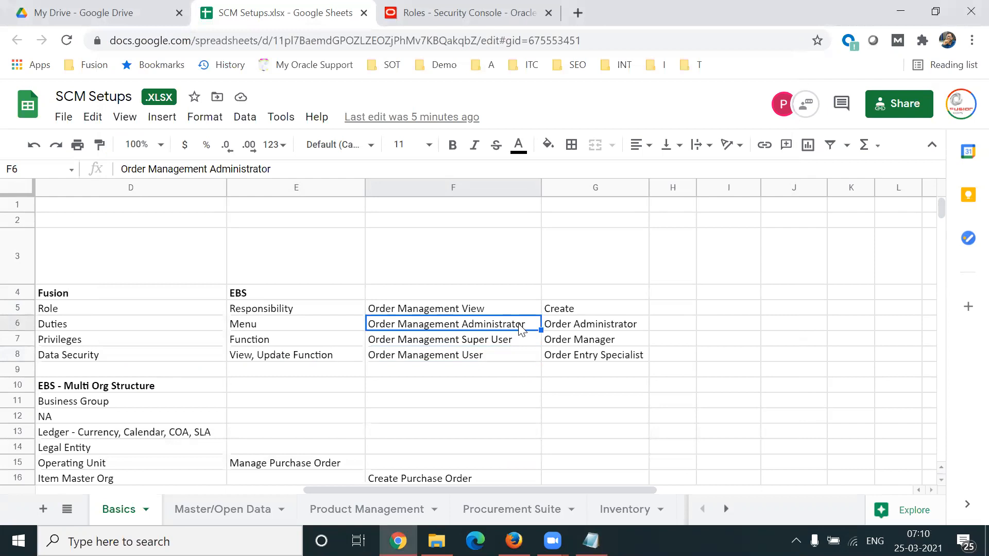
left_click(495, 311)
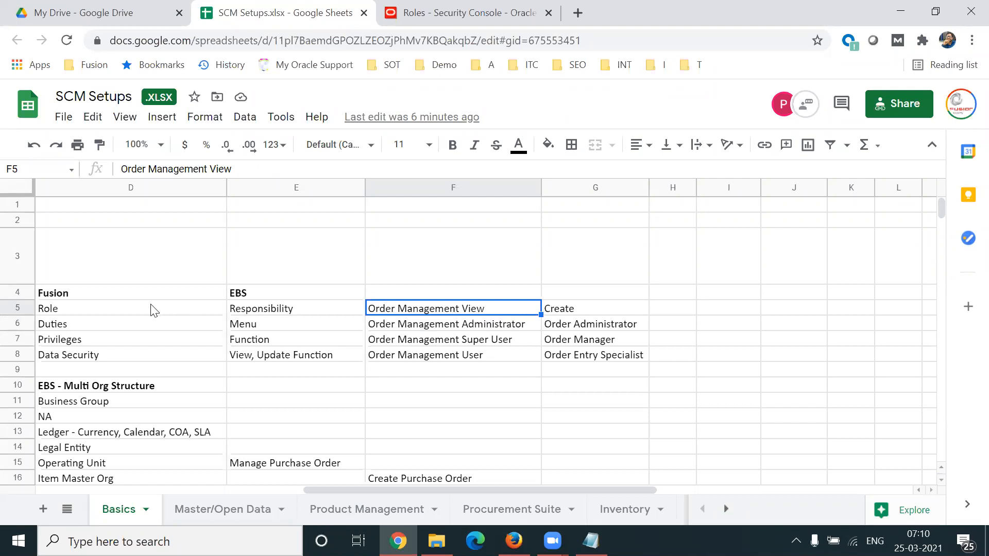
Step: Compare the Fusion Role cell with the EBS Responsibility cell and its Order Management View example in row 5
left_click(288, 311)
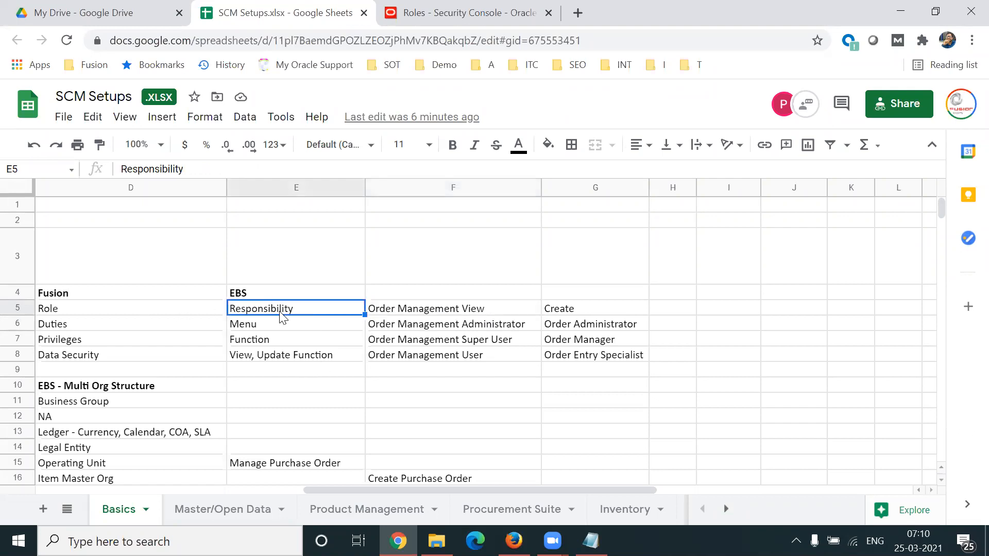
left_click(134, 311)
key("Left")
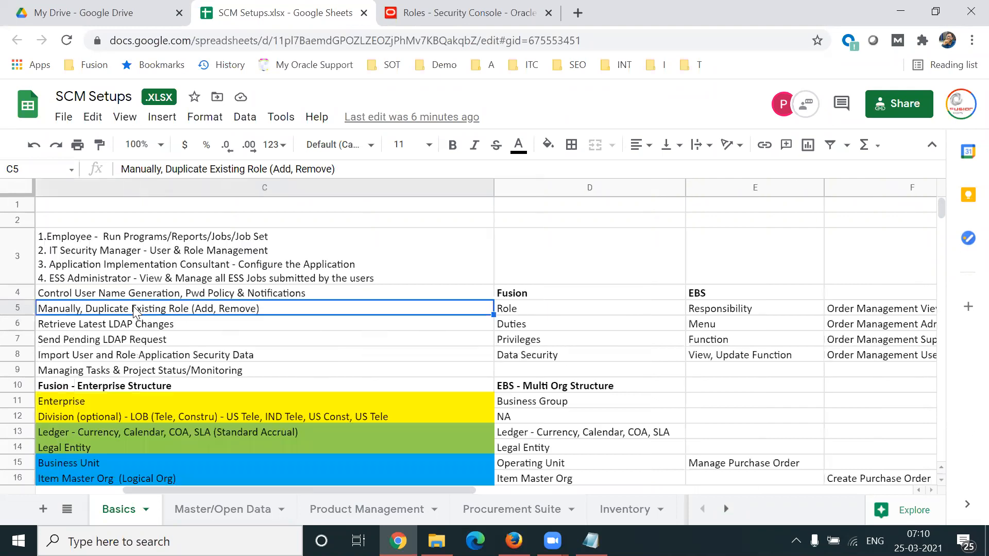
key("Right")
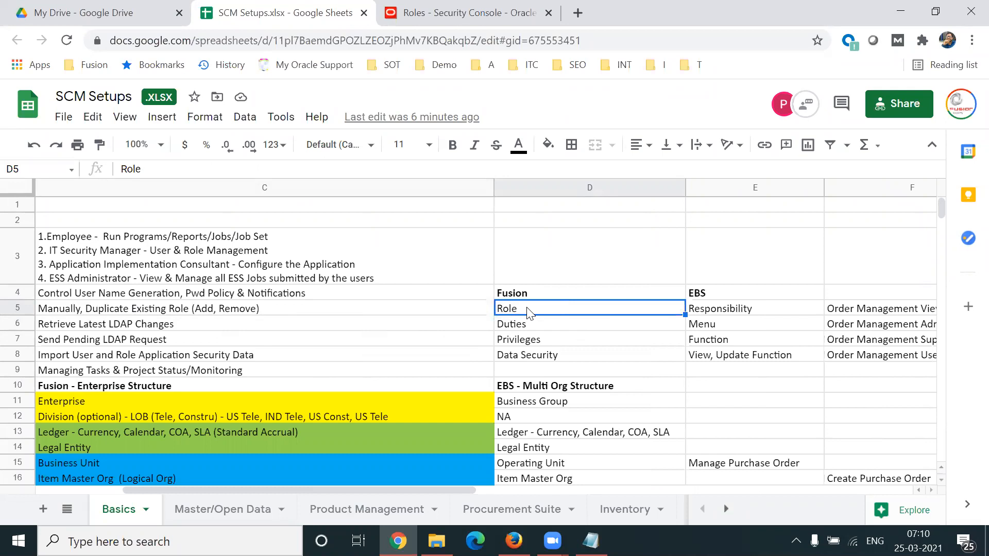
key("Right")
key("Right")
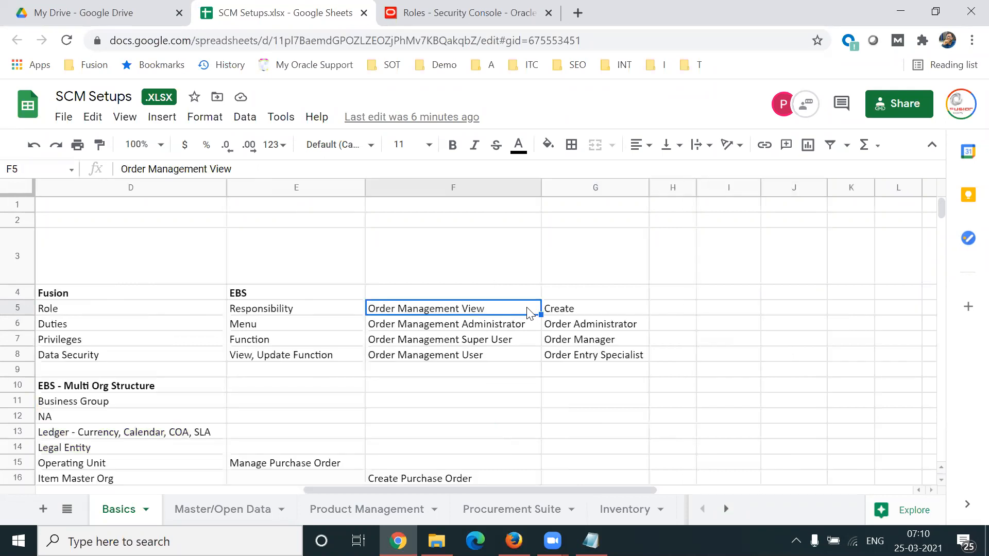
key("Left")
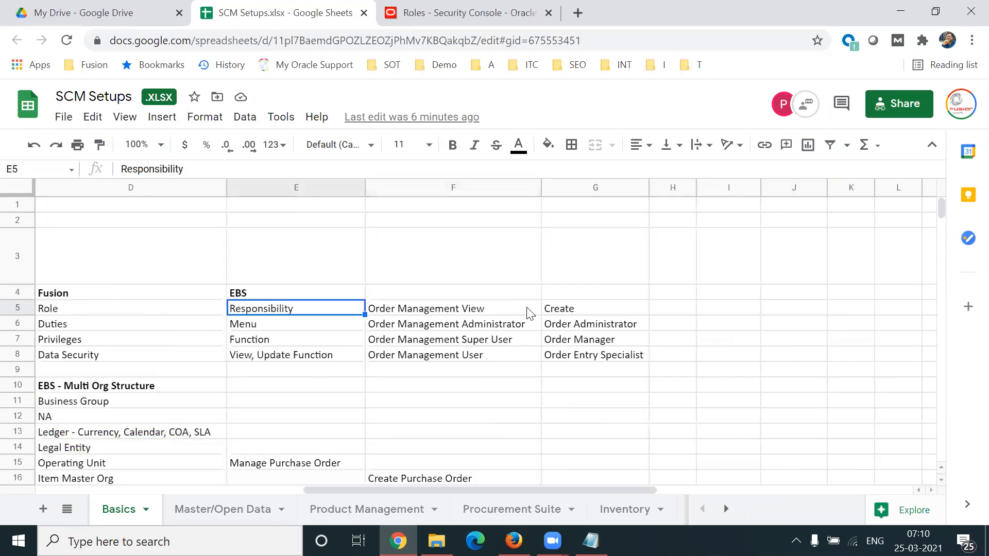
Step: Examine the EBS security levels Menu, Function, and View, Update Function in cells E6 to E8
left_click(327, 331)
key("Down")
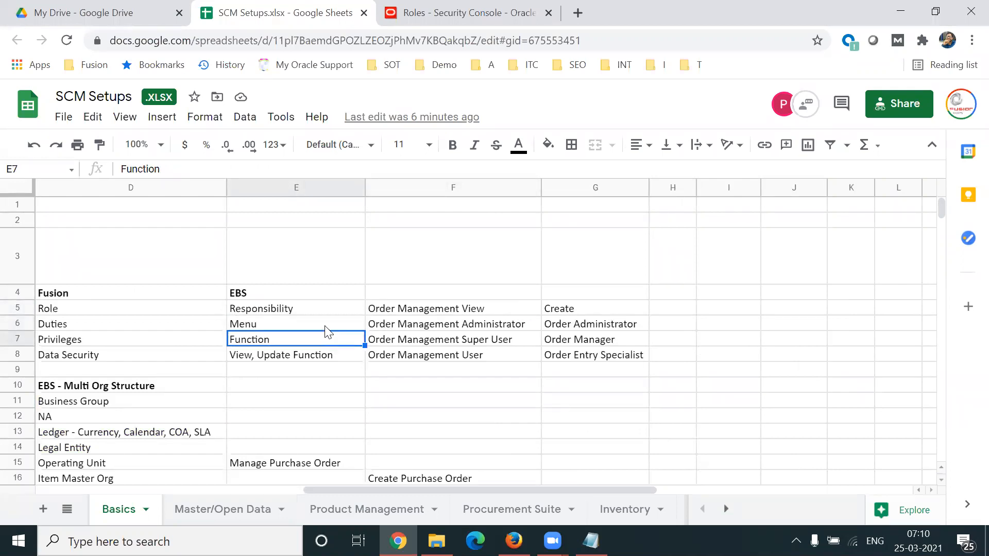
left_click(307, 326)
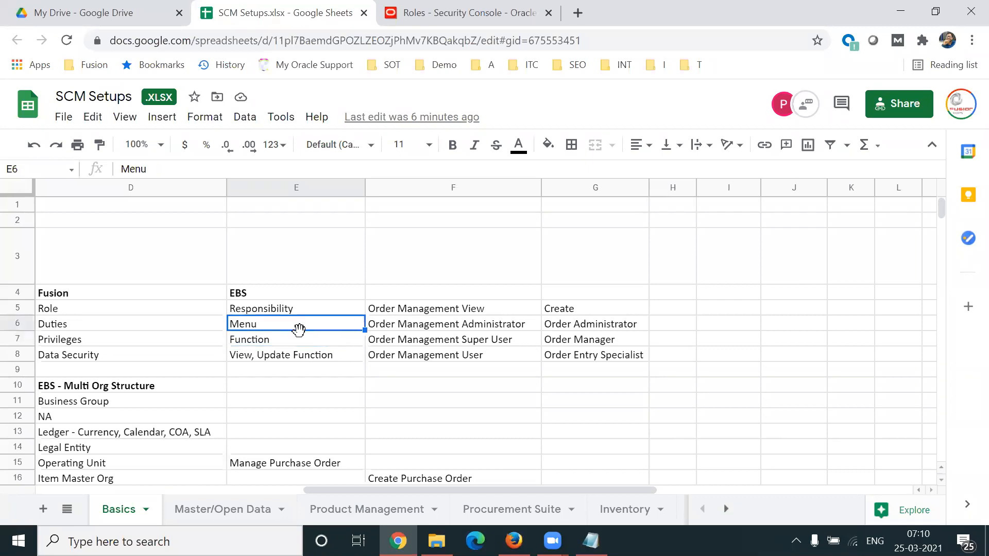
left_click(294, 342)
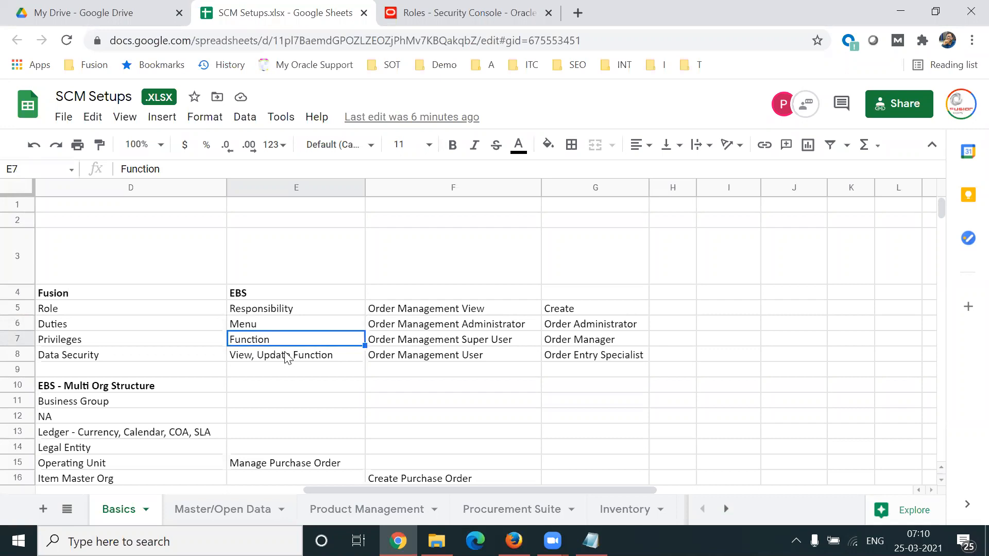
left_click(287, 357)
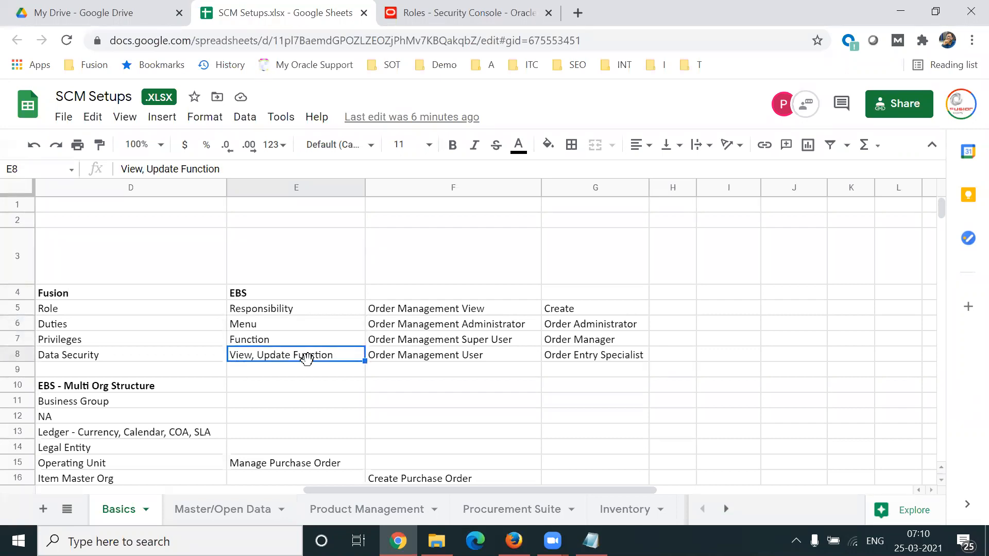
Step: Compare the EBS levels in E6 to E8 with their Fusion counterparts Duties, Privileges and Data Security
left_click(281, 330)
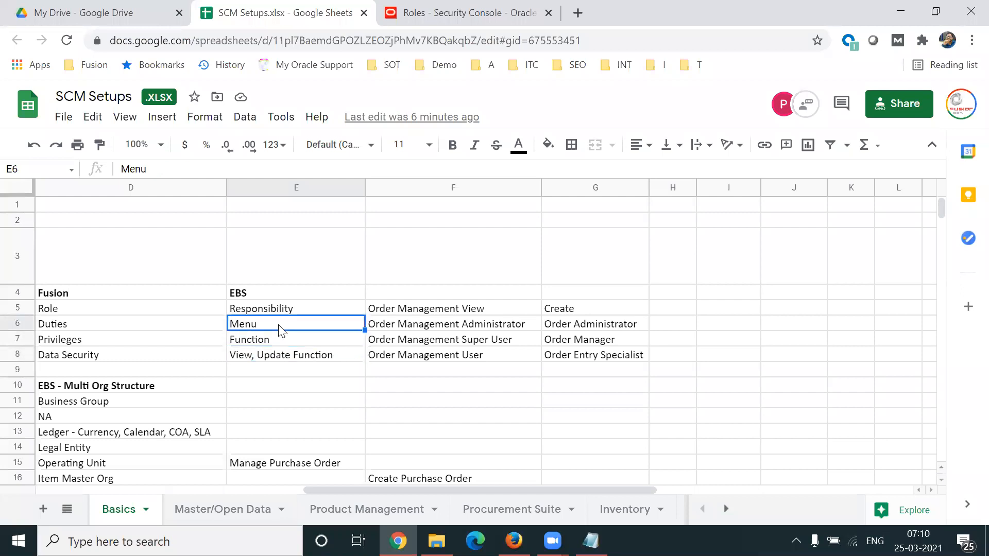
key("shift+Left")
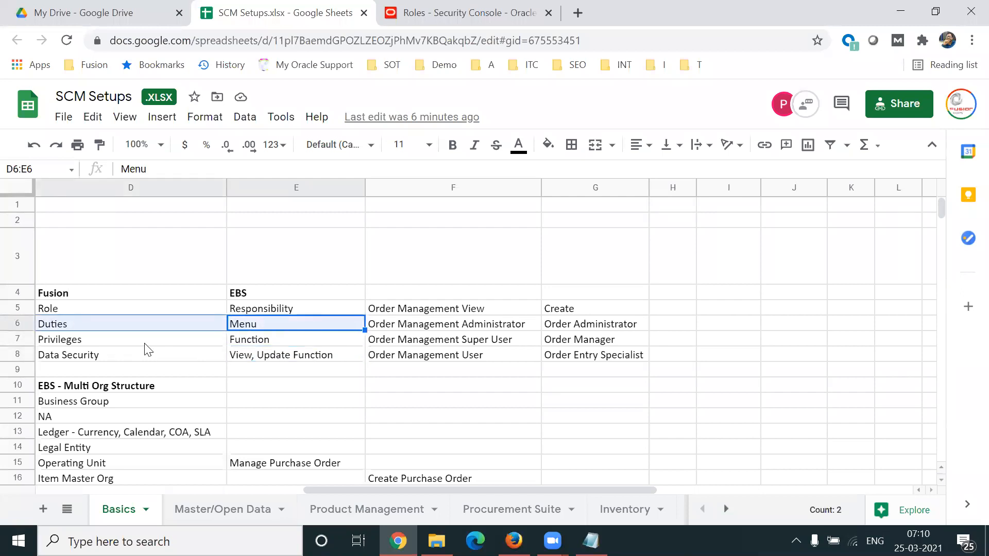
left_click(286, 341)
key("shift+Left")
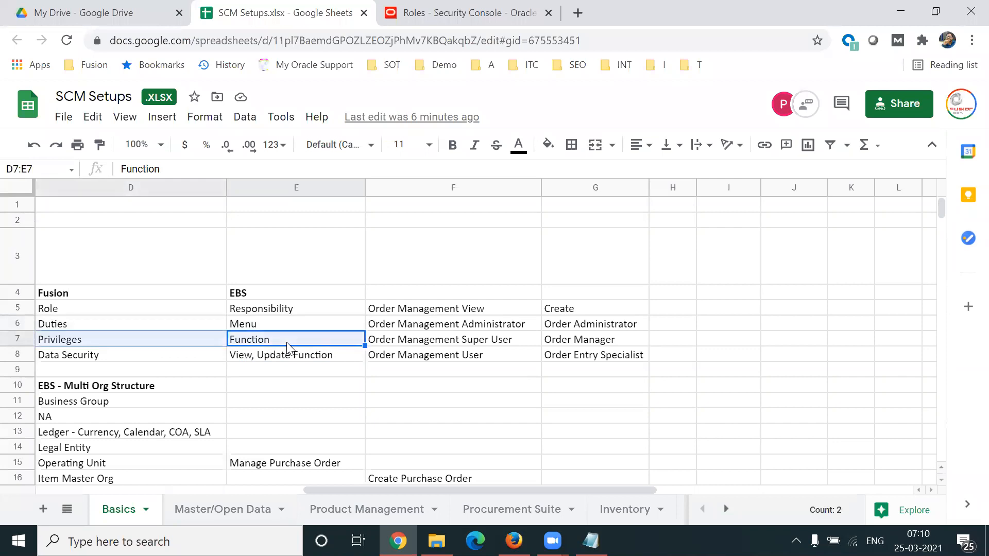
left_click(276, 353)
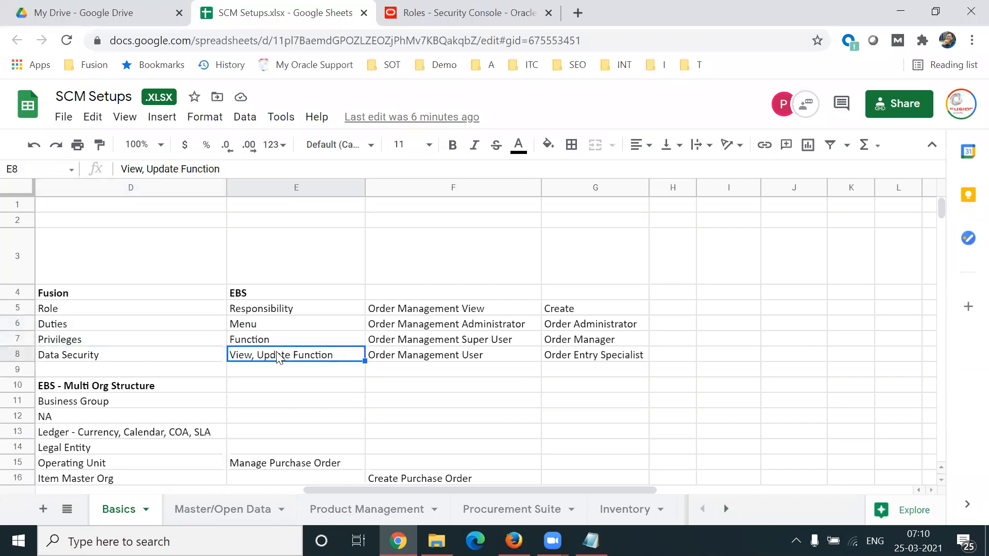
key("shift+Left")
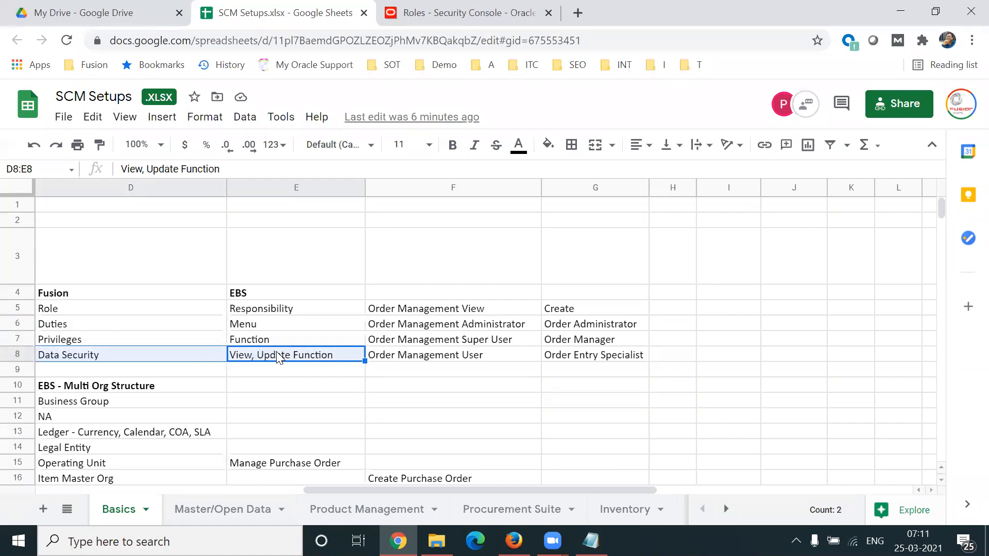
left_click(102, 328)
key("Left")
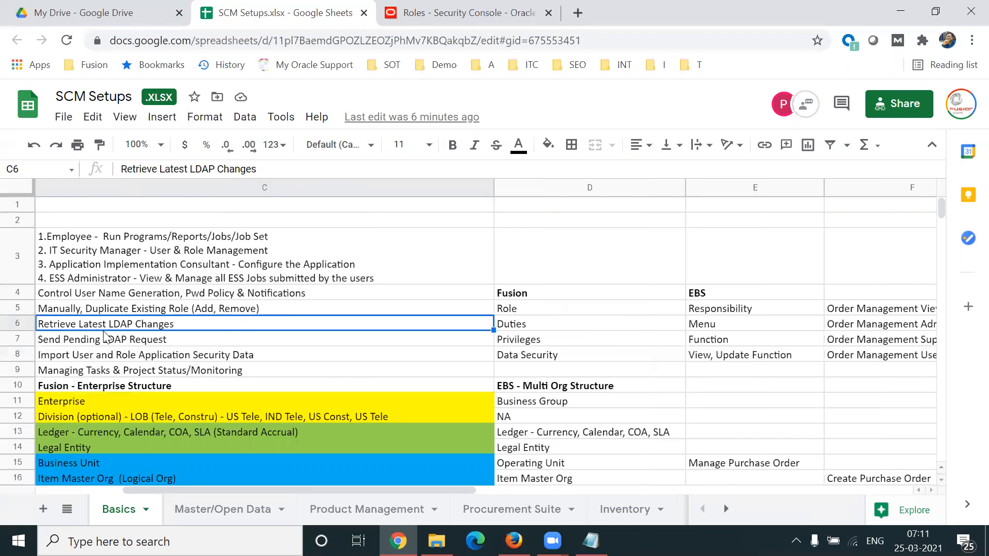
key("Right")
key("Right")
key("Right")
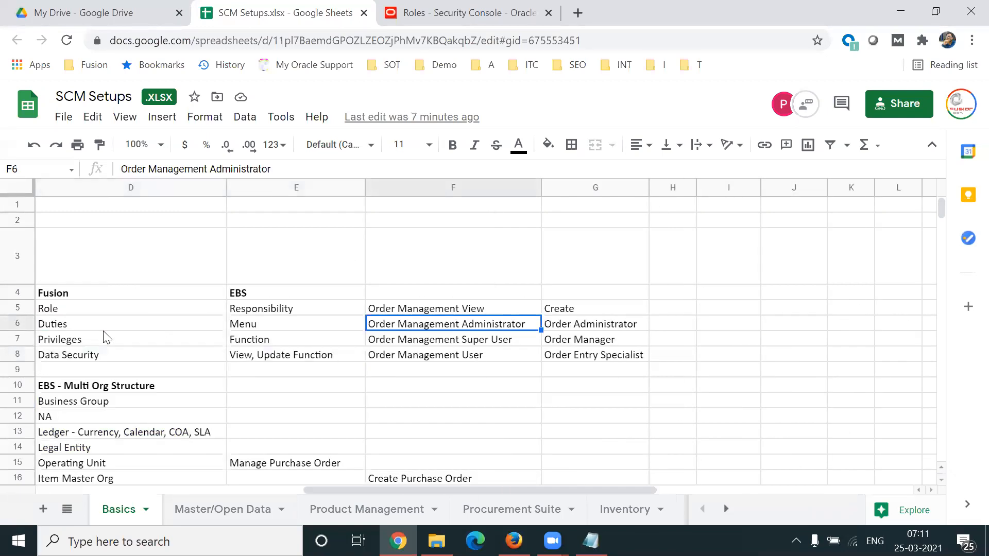
Step: Compare the EBS Order Management responsibilities in F6 to F8 with the matching Fusion job roles in G6 to G8
left_click(59, 299)
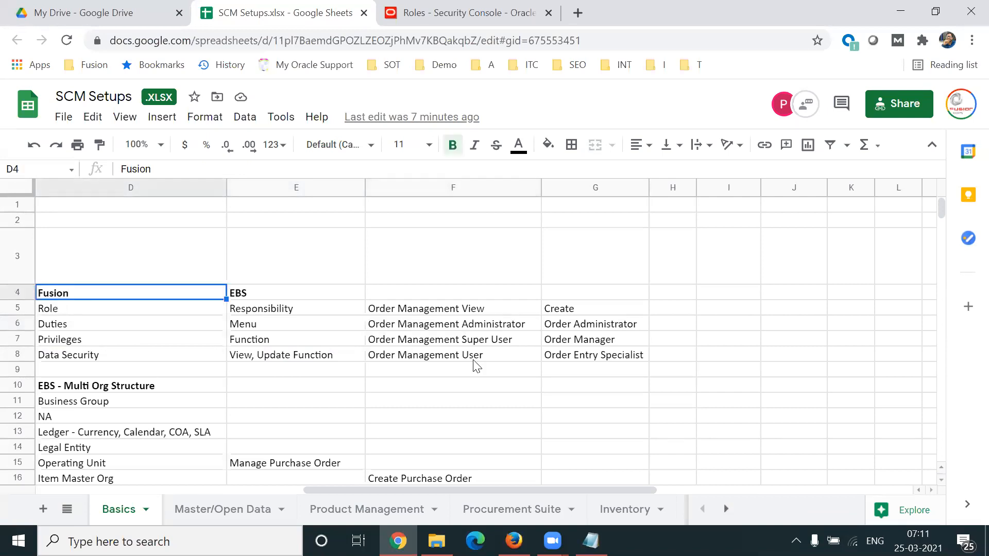
left_click(506, 356)
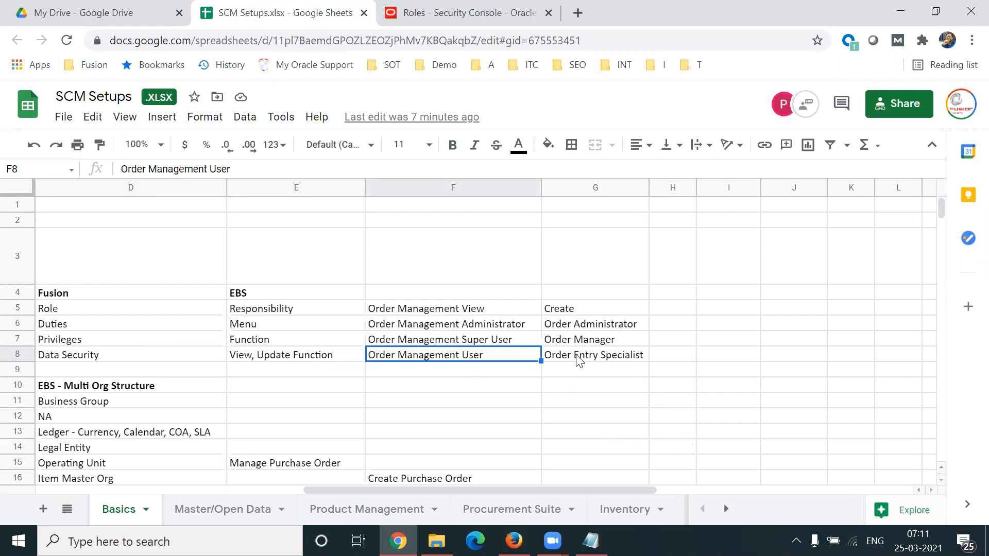
left_click(592, 356)
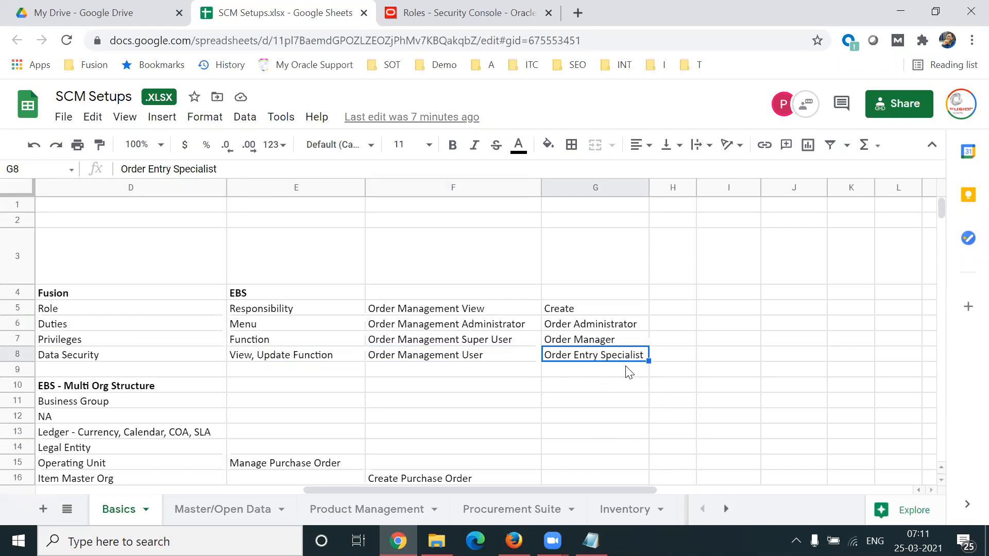
left_click(515, 359)
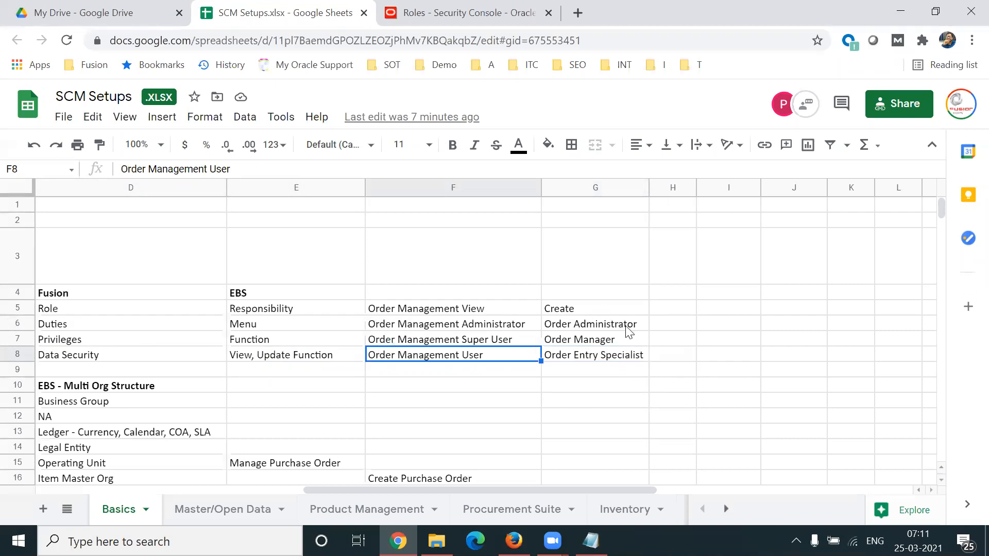
left_click(625, 340)
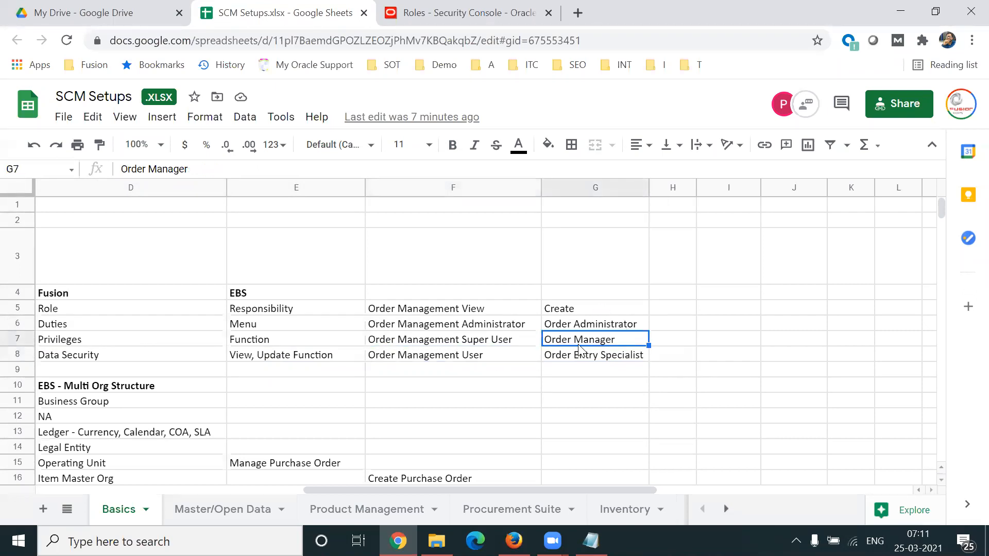
left_click(527, 345)
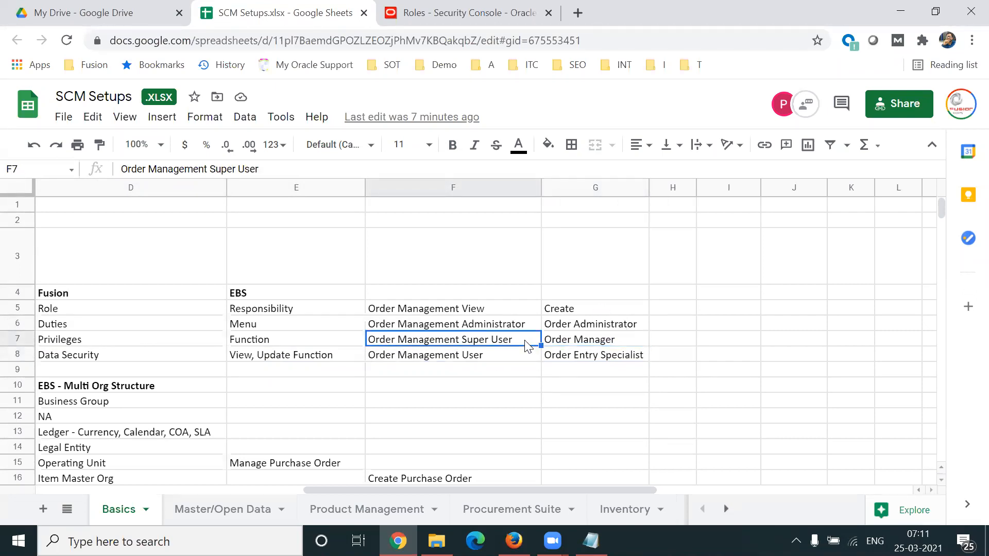
left_click(642, 326)
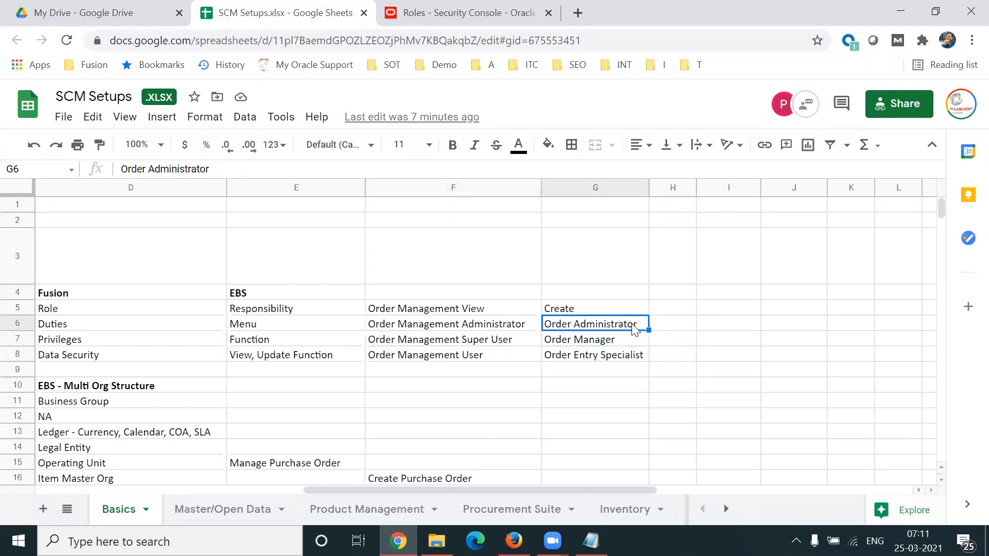
left_click(523, 329)
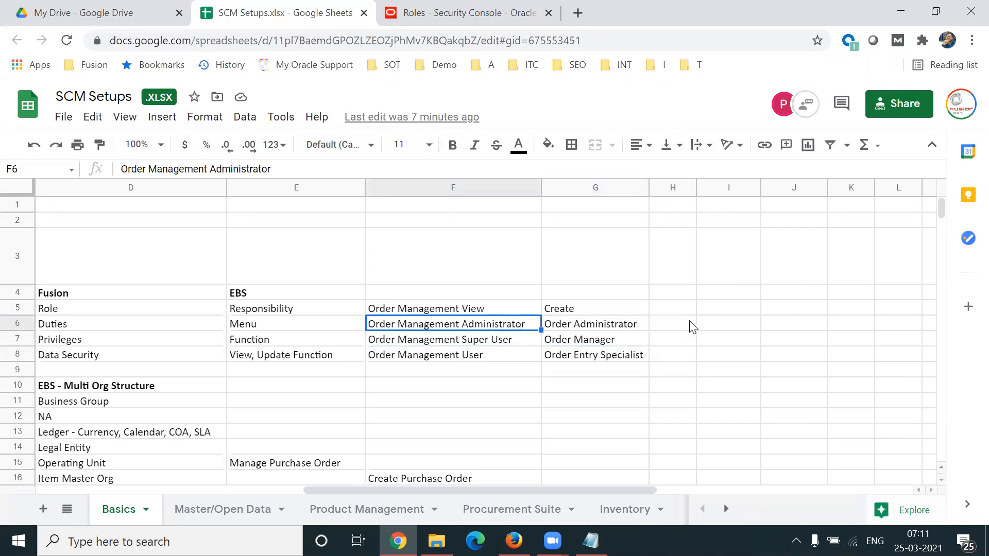
Step: Extend the Create entry in cell G5 so it reads "Create/Custom"
left_click(501, 309)
left_click(608, 312)
double_click(608, 311)
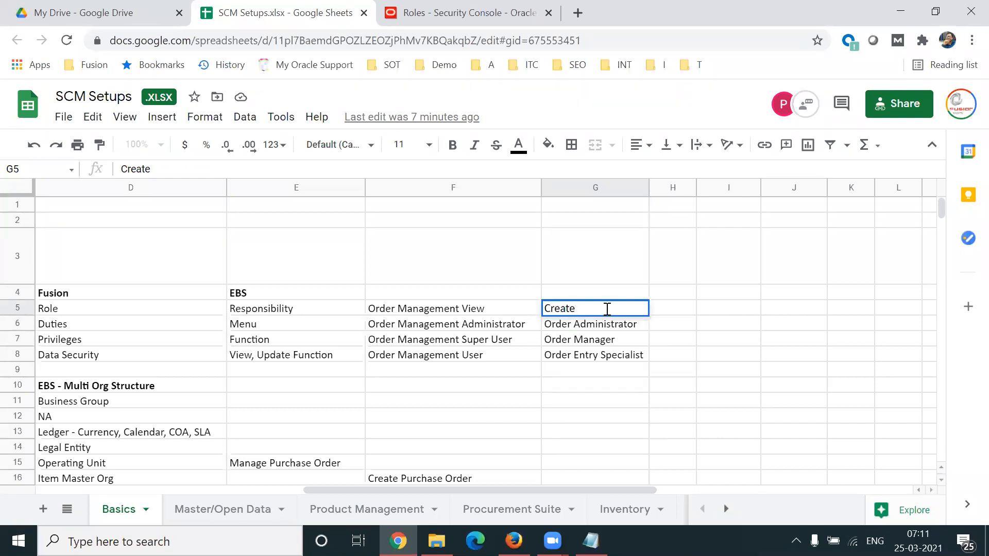
type("/Custom")
left_click(669, 310)
left_click(612, 309)
left_click(507, 309)
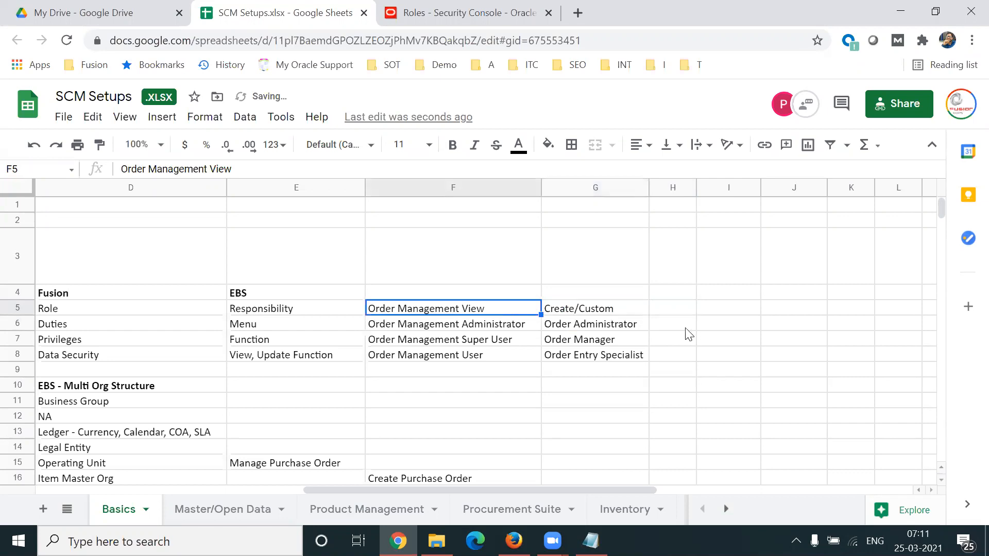
Step: Review the Fusion role entries in G5 to G8, from Create/Custom to Order Entry Specialist
left_click(632, 311)
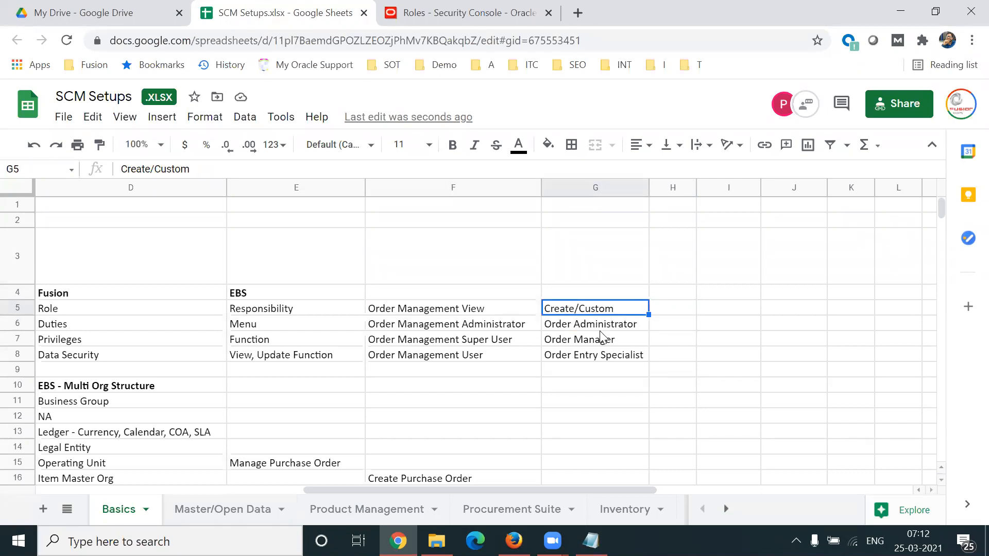
left_click(591, 360)
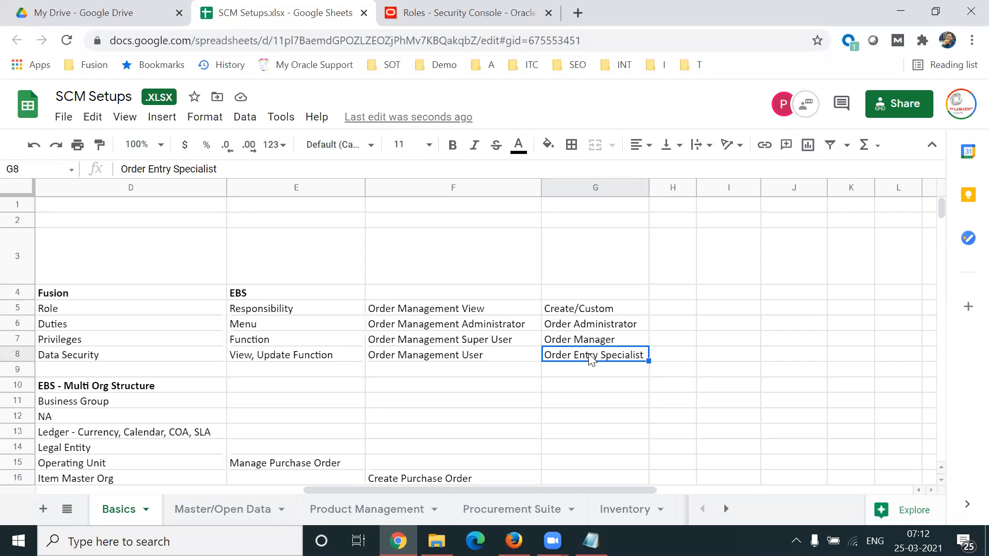
left_click(624, 343)
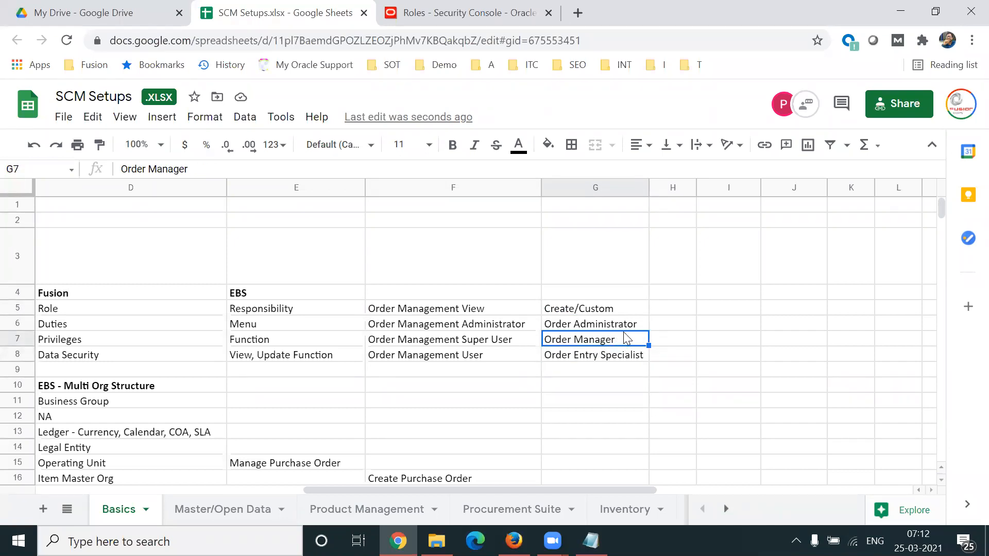
left_click(639, 326)
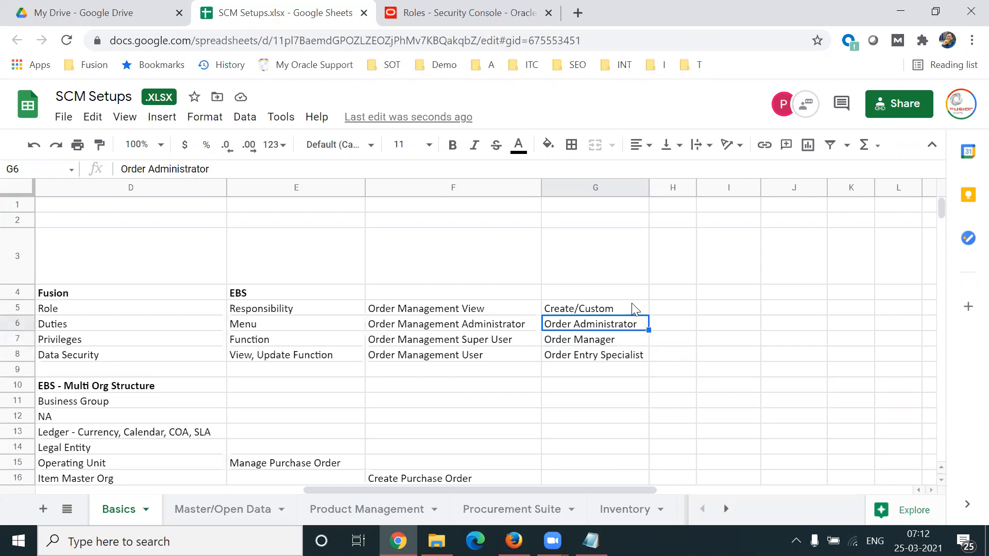
left_click(623, 312)
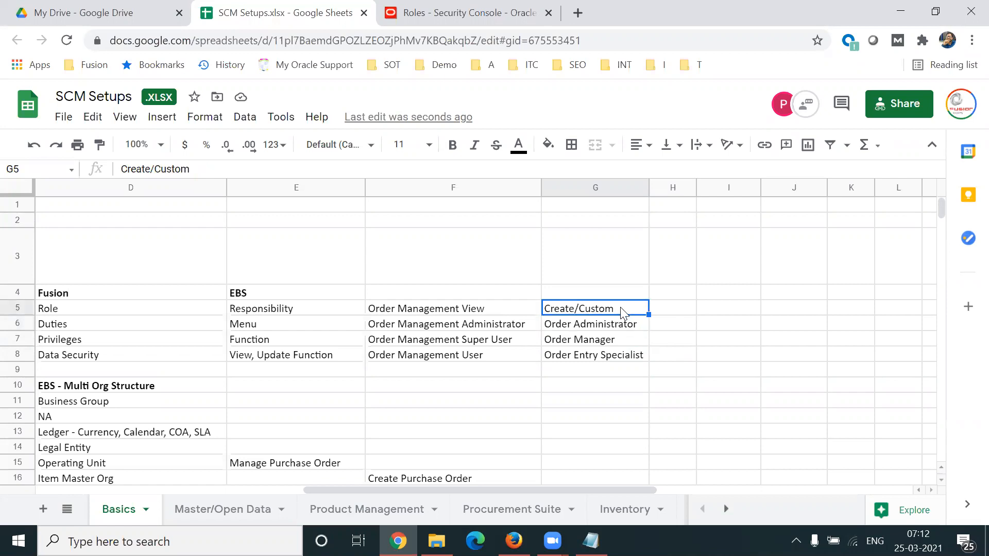
left_click(598, 358)
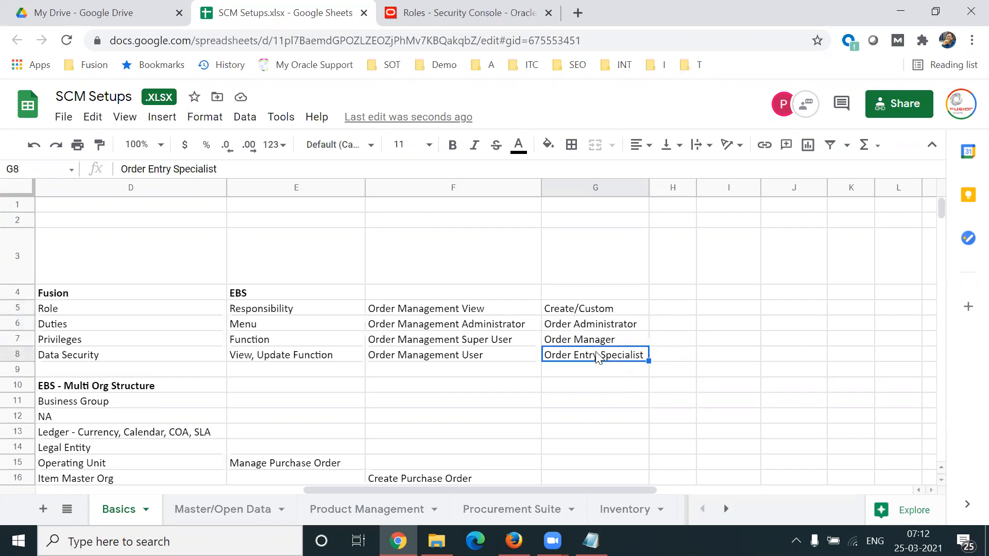
Step: Examine the Fusion security levels Role, Duties, Privileges and Data Security in cells D5 to D8
left_click(135, 310)
left_click(108, 330)
left_click(99, 341)
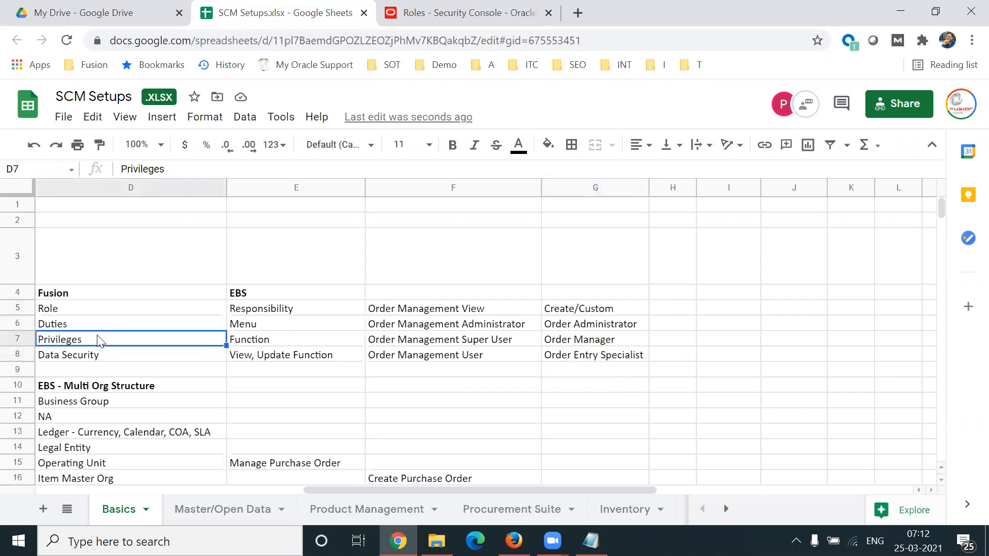
left_click(110, 360)
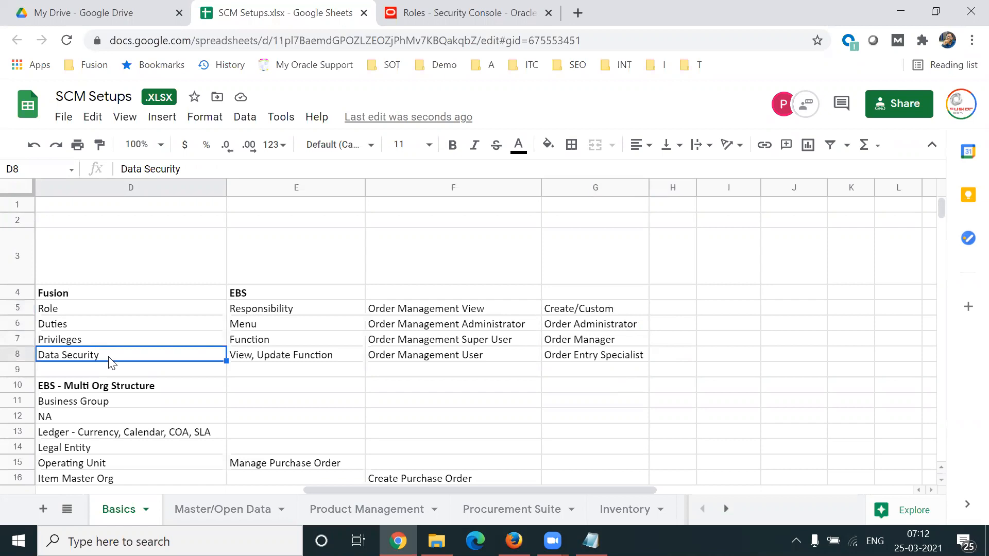
left_click(103, 343)
left_click(99, 359)
left_click(75, 312)
Step: Switch to the Notepad note and add a "Buyer" line below the Users - Transactions line
left_click(591, 541)
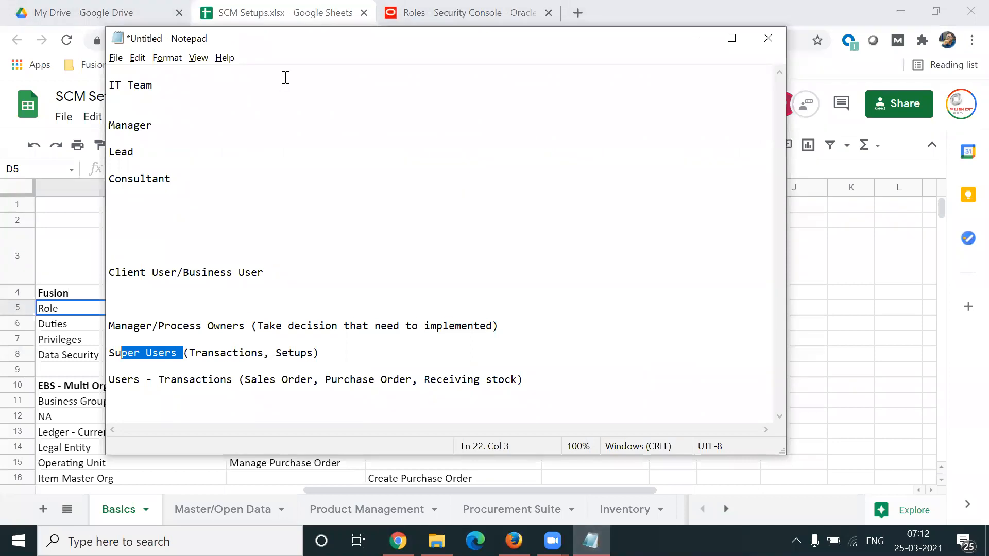
left_click_drag(327, 32, 351, 13)
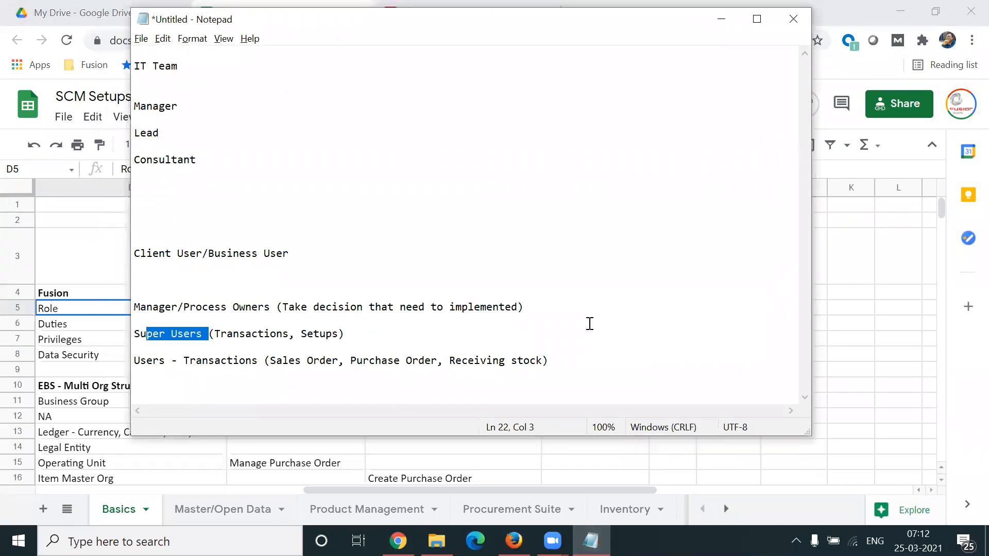
left_click(569, 360)
key("Return")
key("Return")
key("Return")
type("Buyer")
key("Return")
key("Return")
key("Return")
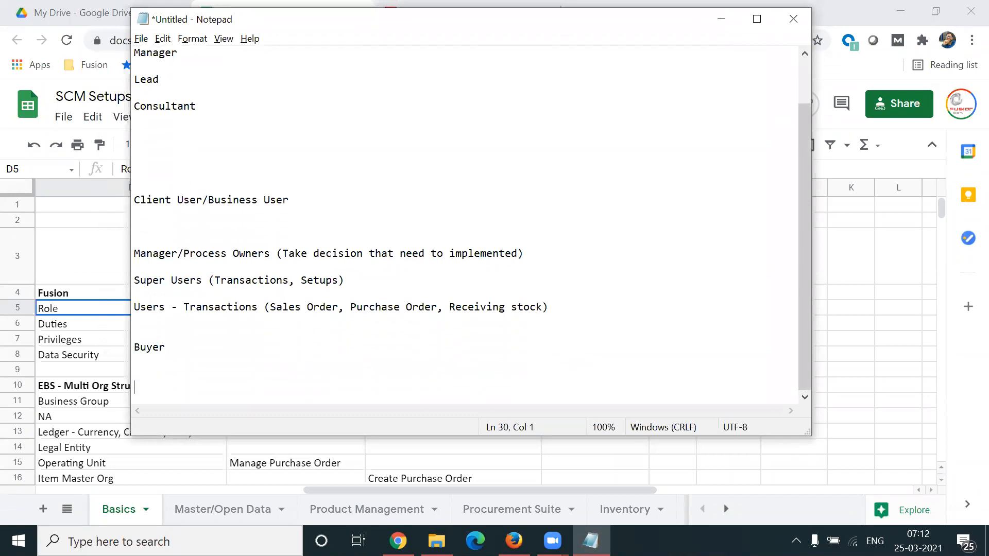
Step: Extend the Buyer line to "Buyer Role" and add blank lines beneath it
left_click(263, 342)
type("Role")
key("Return")
key("Return")
key("Return")
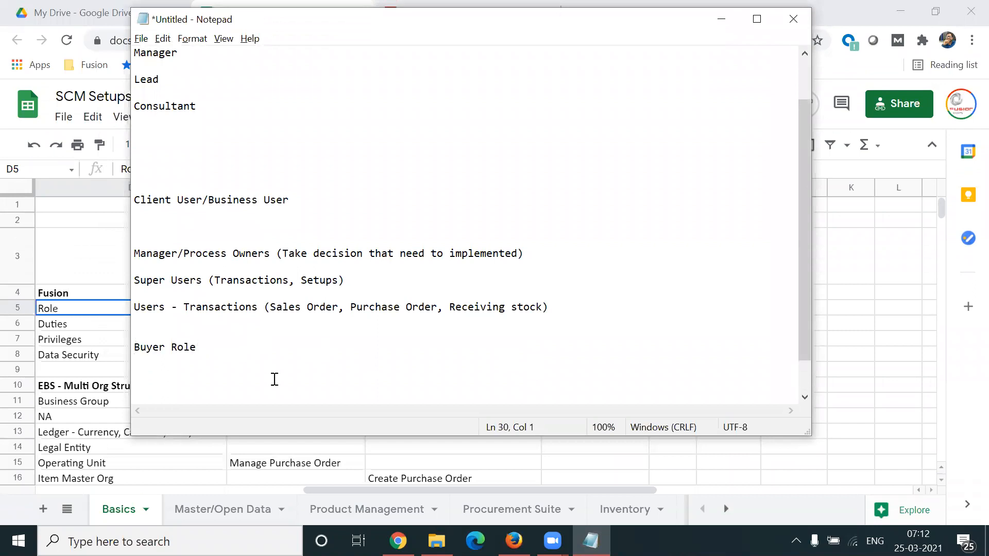
Step: Enter "Manage Purchase Order" as a duty line below the Buyer Role heading
left_click(186, 367)
type("Manage Purchase ORder")
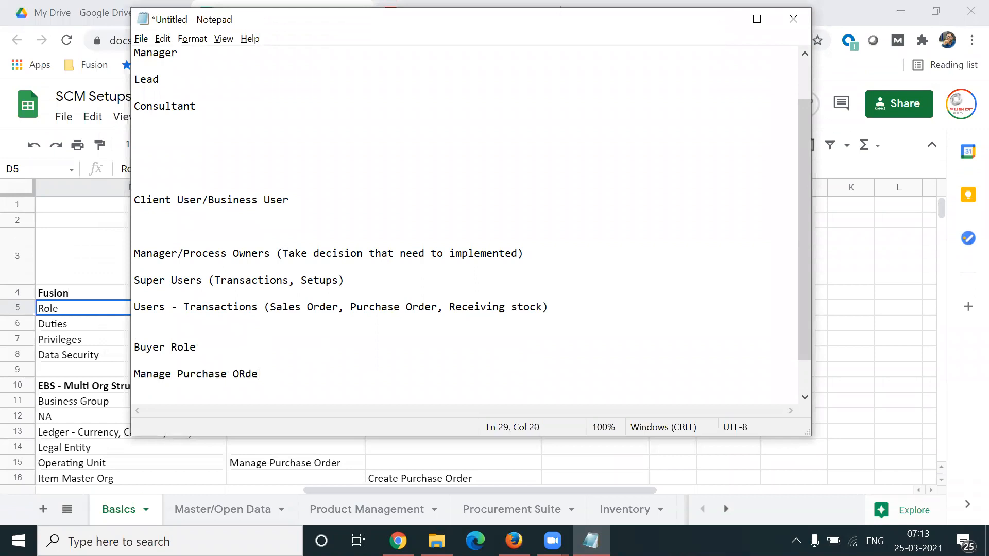
key("BackSpace")
key("BackSpace")
key("BackSpace")
key("BackSpace")
type("rder")
left_click_drag(803, 317, 810, 349)
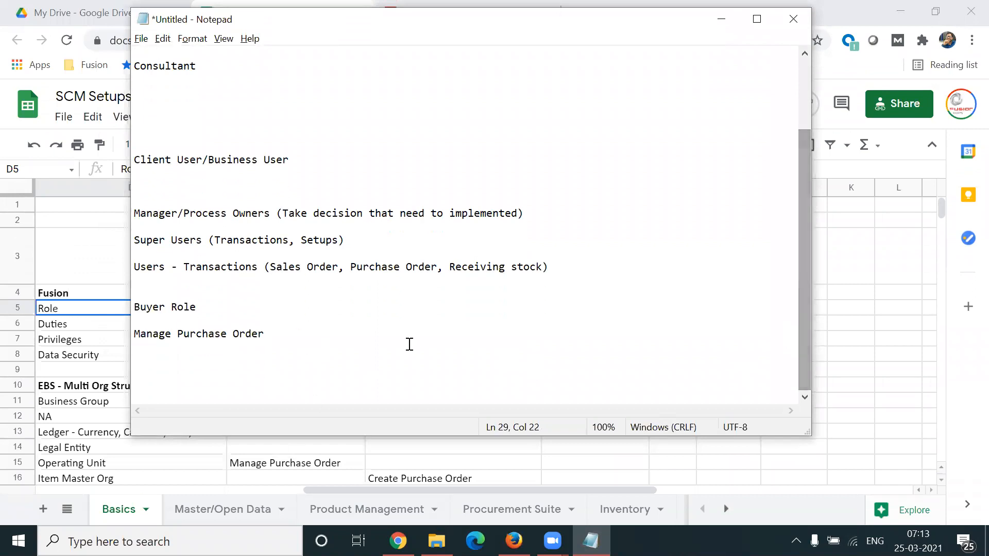
Step: Indent the Manage Purchase Order line one level under Buyer Role, leaving blank lines below it
key("Return")
key("Return")
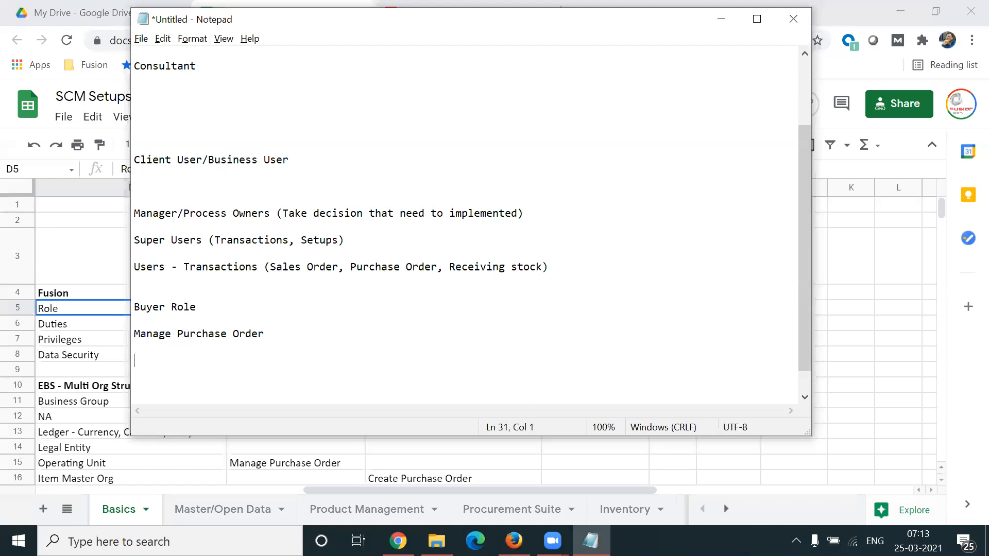
left_click(135, 333)
key("Tab")
Step: List the privileges "Create" and "Edit" on separate lines, indented two levels under Manage Purchase Order
left_click(325, 333)
key("Return")
key("Tab")
key("Tab")
type("Create")
key("Return")
key("Tab")
type("Edit")
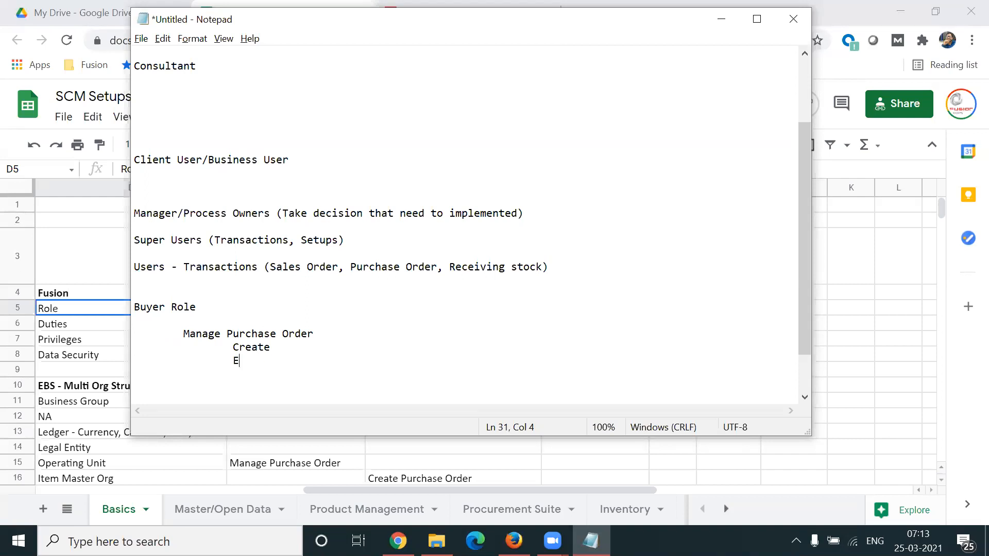
Step: Add the privileges "Close" and "Cancel" below Edit at the same indent, and highlight all four privileges
key("Return")
key("Return")
key("Tab")
key("Up")
type("Close")
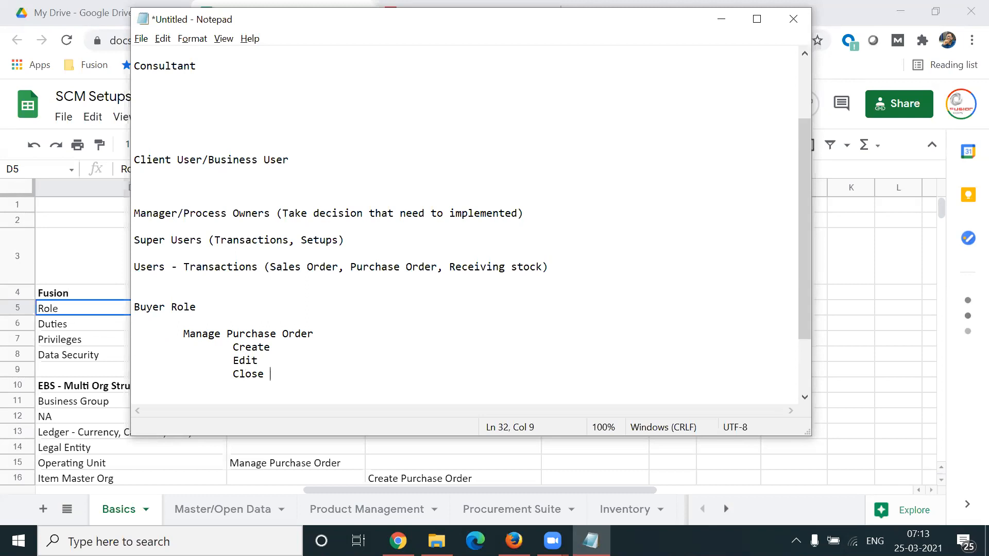
key("Return")
key("Tab")
type("Cancel")
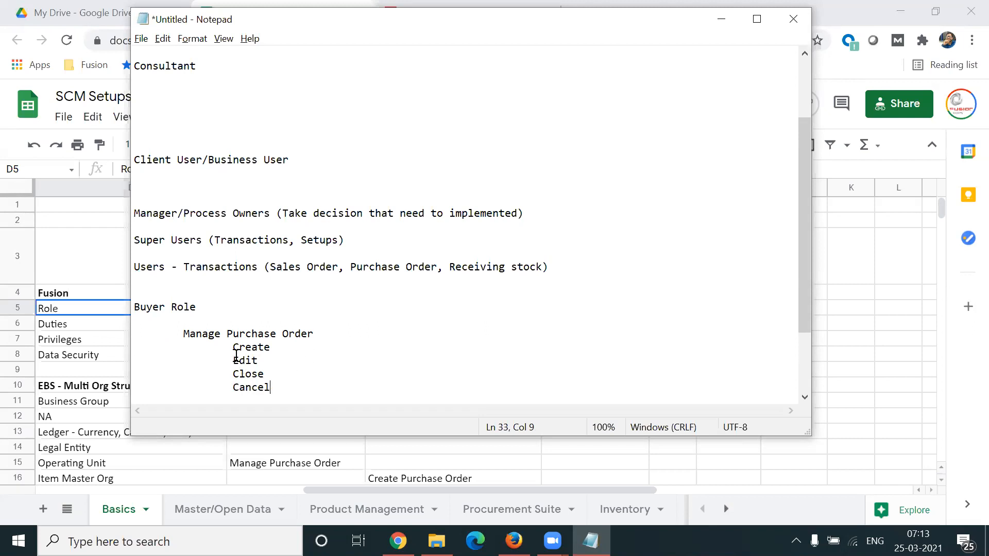
left_click_drag(234, 346, 279, 385)
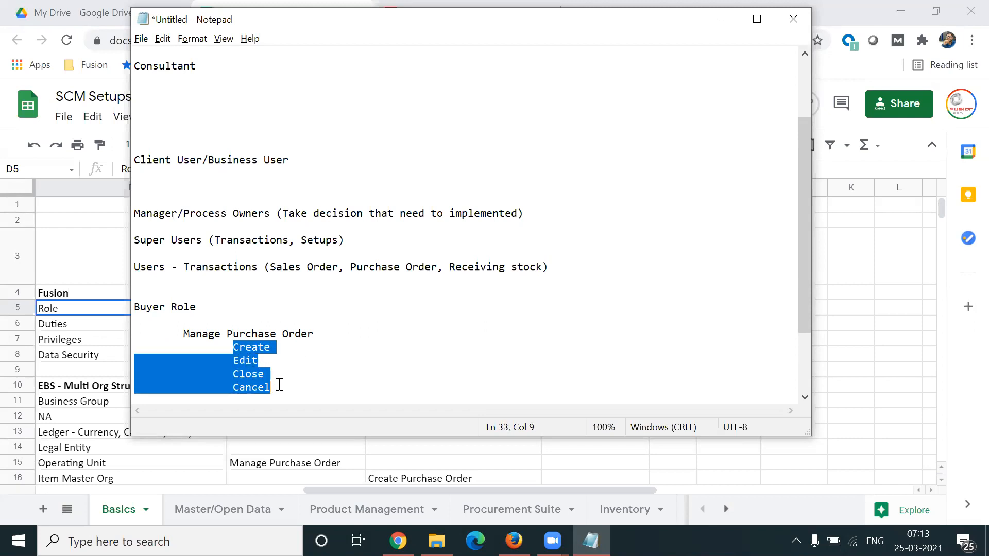
Step: Highlight the Manage Purchase Order duty, the Create privilege and the full list from Create to Cancel
left_click_drag(183, 333, 316, 333)
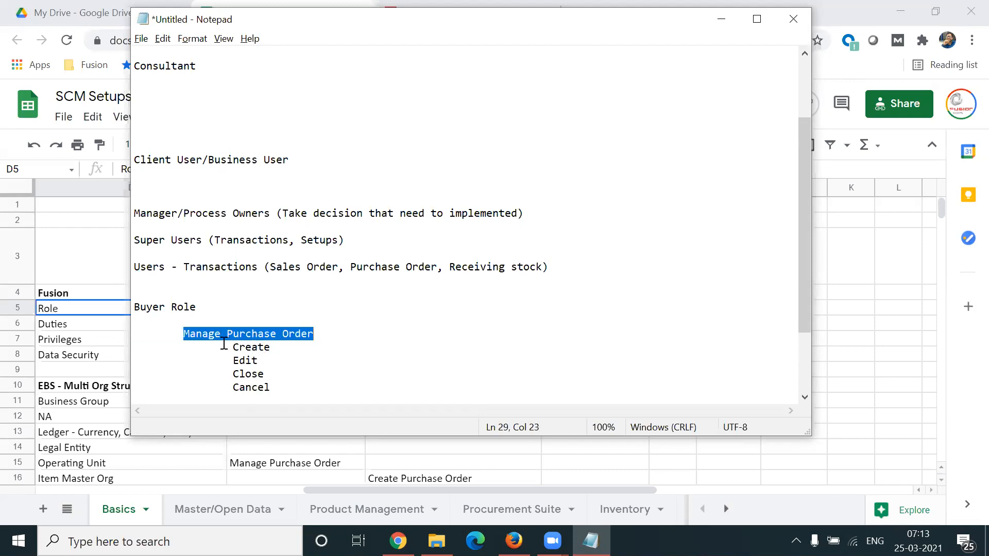
left_click_drag(233, 347, 269, 350)
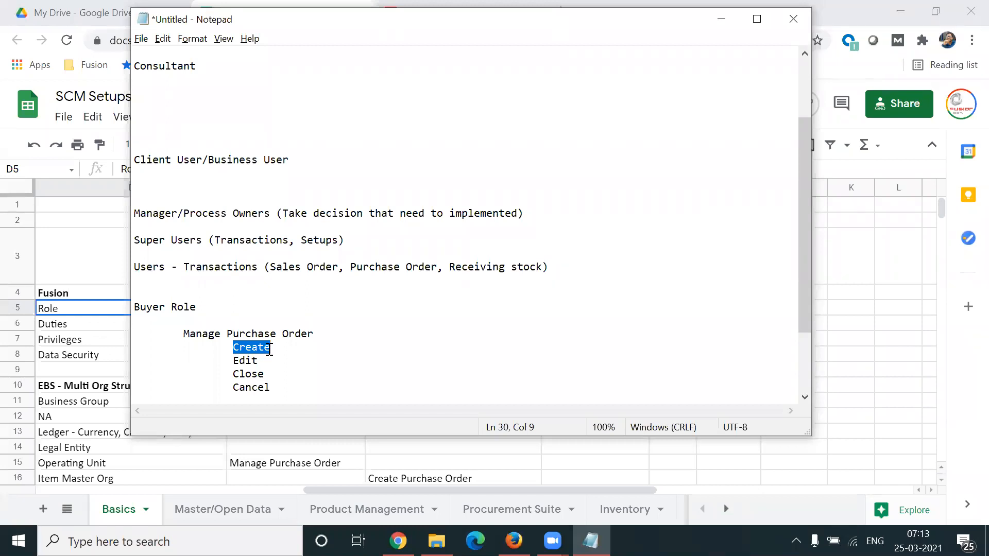
left_click_drag(269, 351, 286, 390)
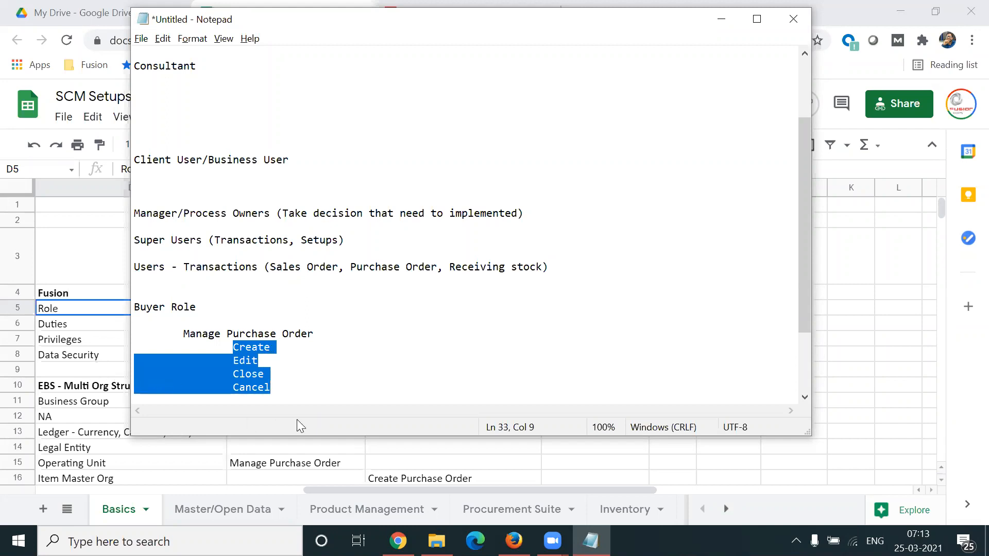
left_click(301, 389)
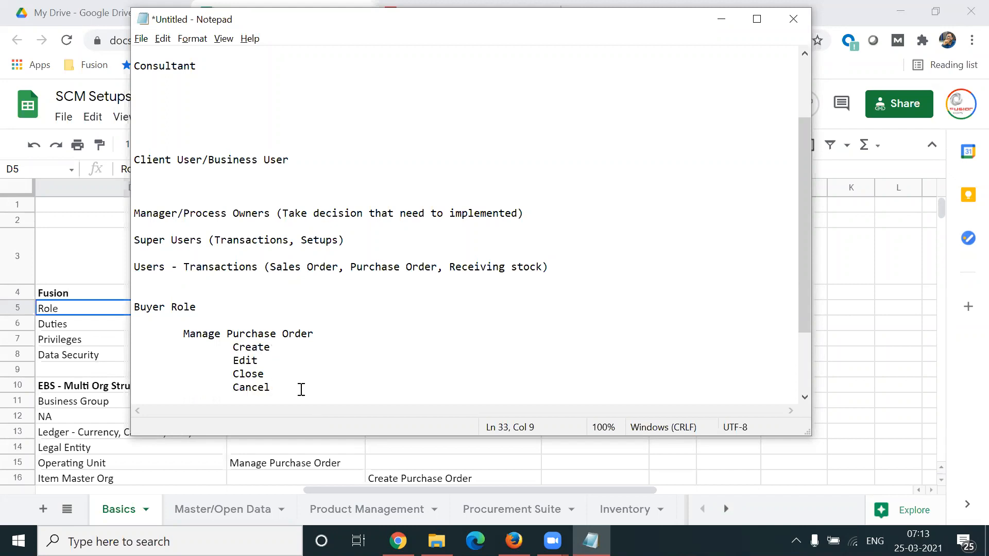
Step: Add a line reading "India, US, UK" below Cancel, indented one level and separated by a blank line
key("Return")
key("Return")
key("Tab")
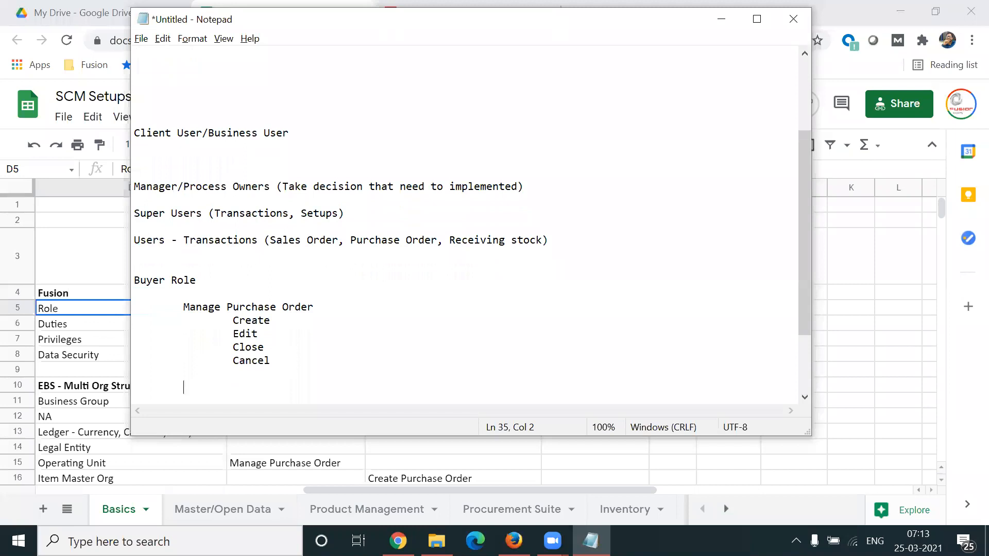
type("India, US, UK")
Step: Highlight the India, US, UK line and the indent in front of Manage Purchase Order
left_click_drag(228, 387, 272, 389)
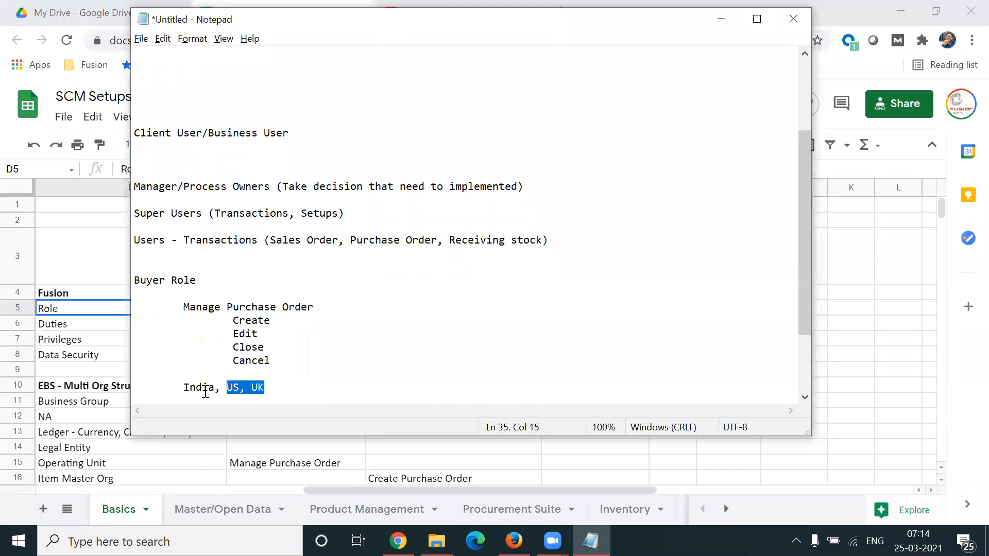
left_click_drag(182, 388, 264, 388)
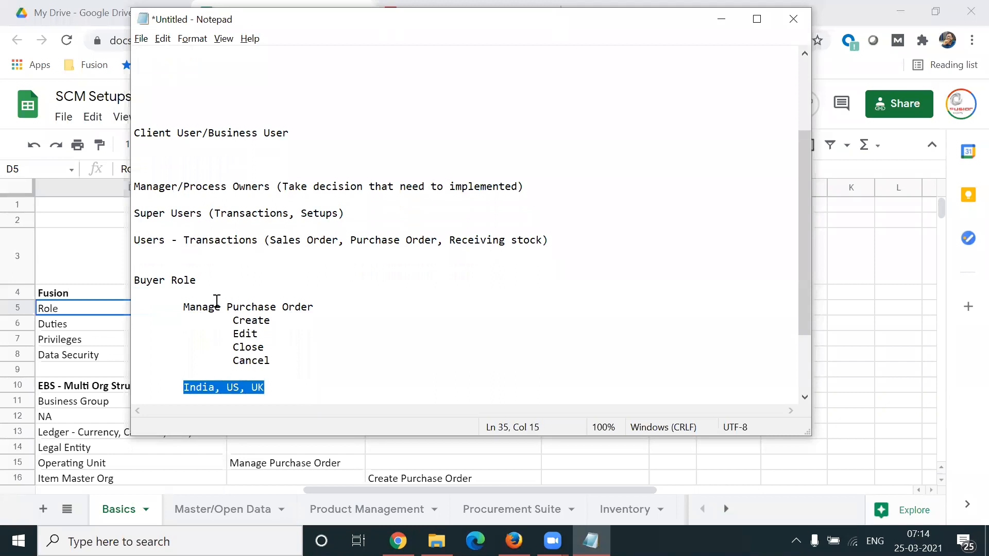
left_click_drag(184, 307, 134, 307)
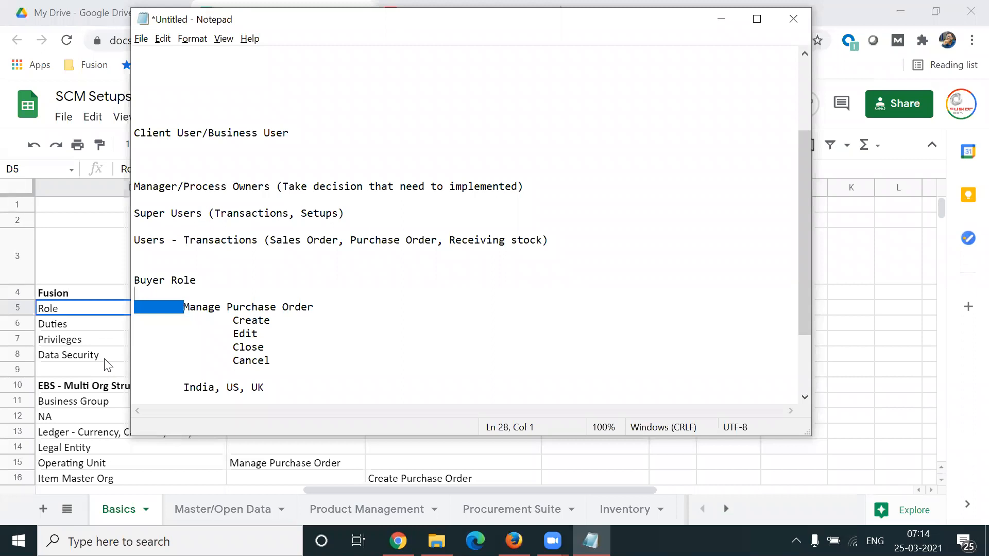
left_click_drag(184, 387, 282, 386)
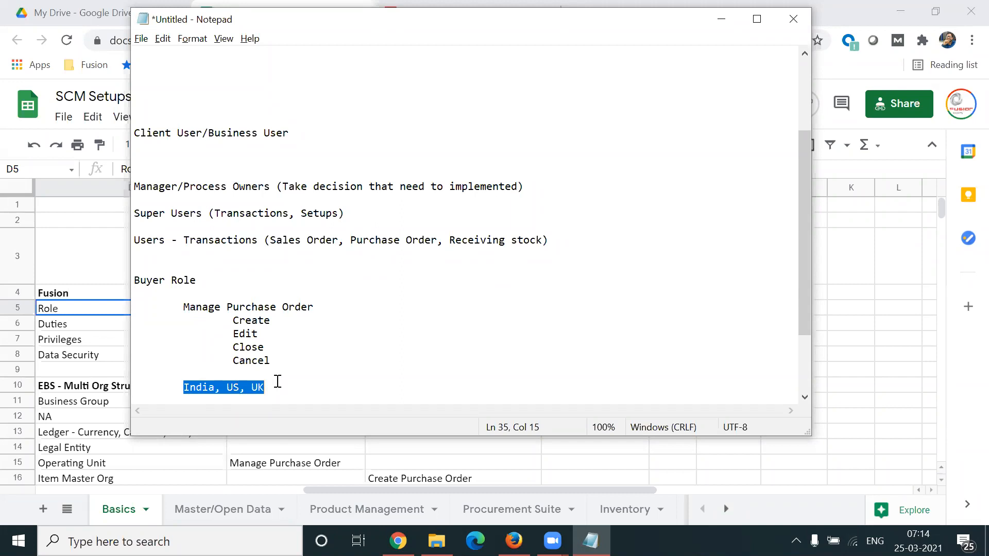
left_click(274, 387)
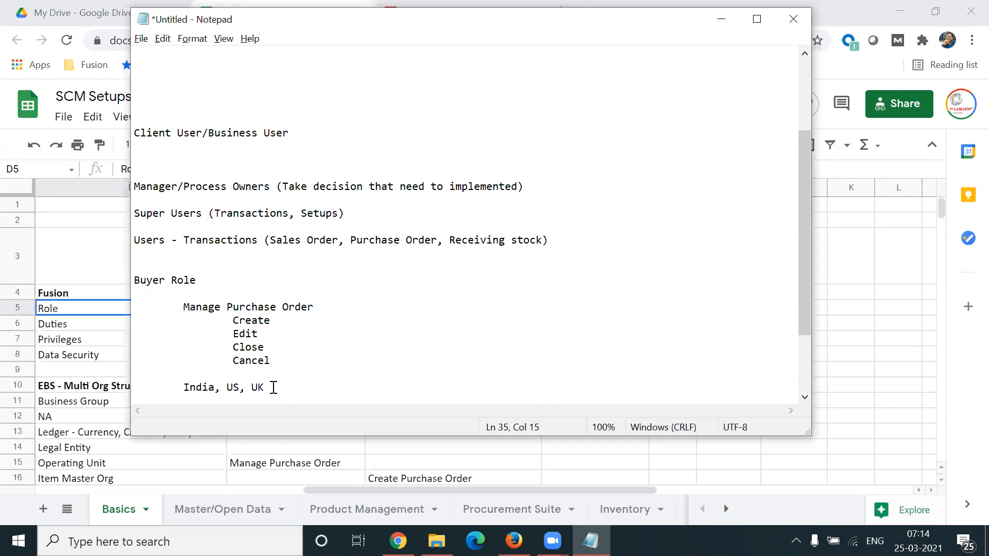
Step: Replace the text of the India, US, UK line with "Update, View, Delete"
type(",")
left_click_drag(187, 387, 304, 387)
key("BackSpace")
type("Upd")
key("BackSpace")
key("BackSpace")
type("pdate, View, Delete")
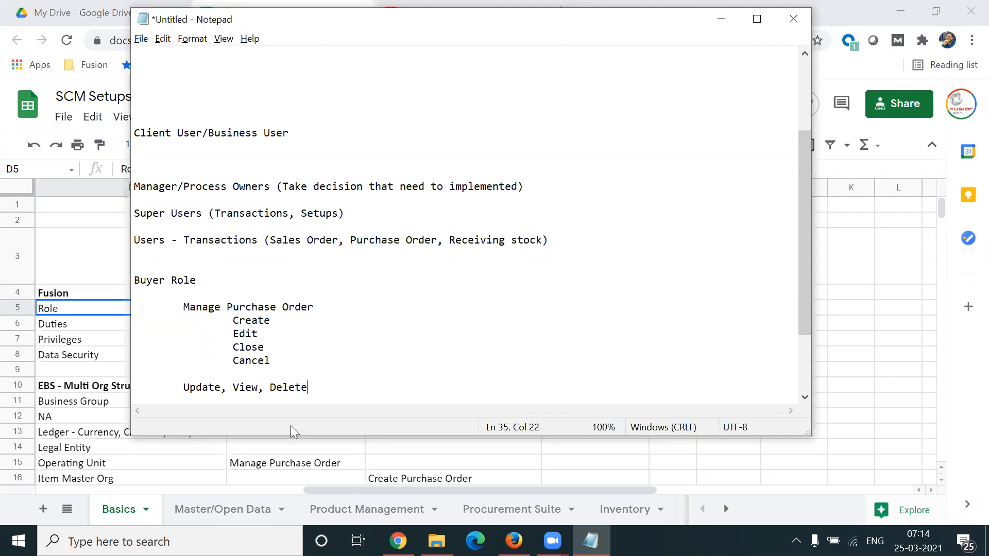
Step: Add an empty line at the same indent below Update, View, Delete, and highlight the Update, View, Delete text
left_click_drag(184, 387, 313, 391)
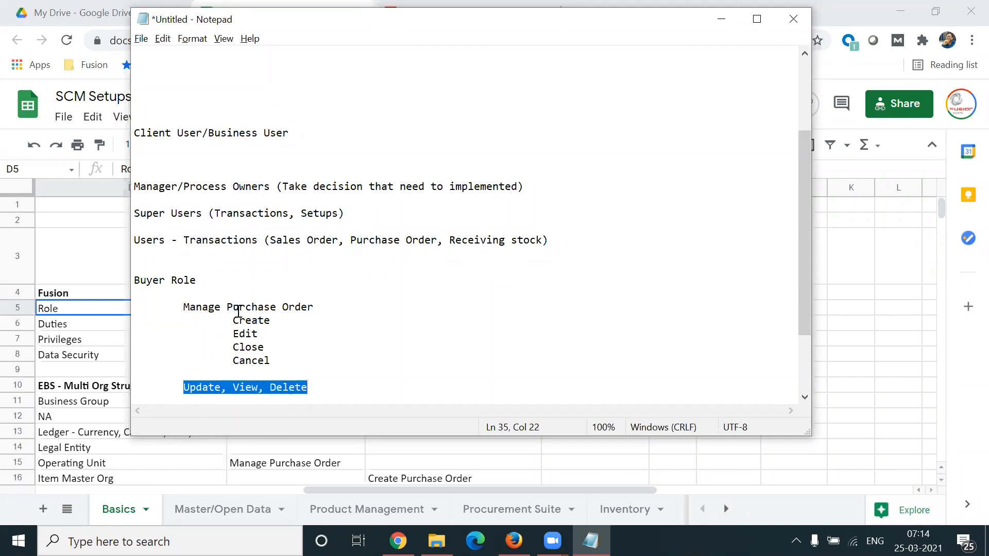
left_click(203, 399)
left_click(185, 369)
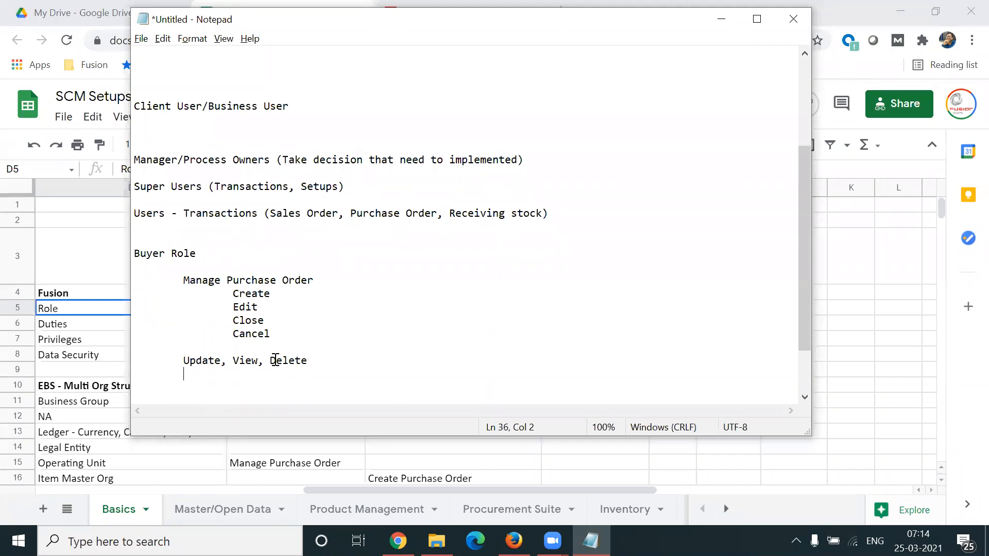
triple_click(276, 359)
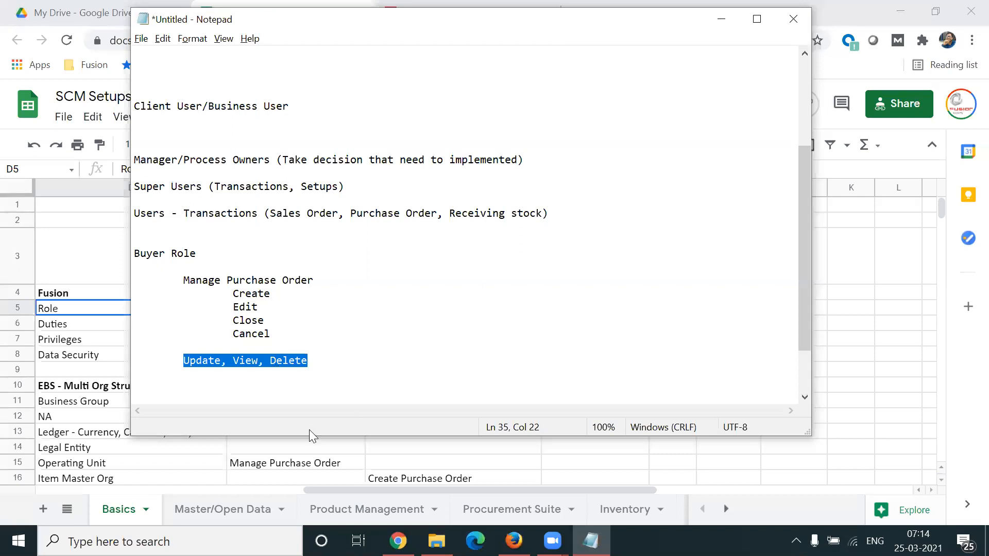
Step: Highlight the Buyer Role heading and the Cancel privilege in turn to relate the role to its privilege
left_click_drag(136, 252, 206, 254)
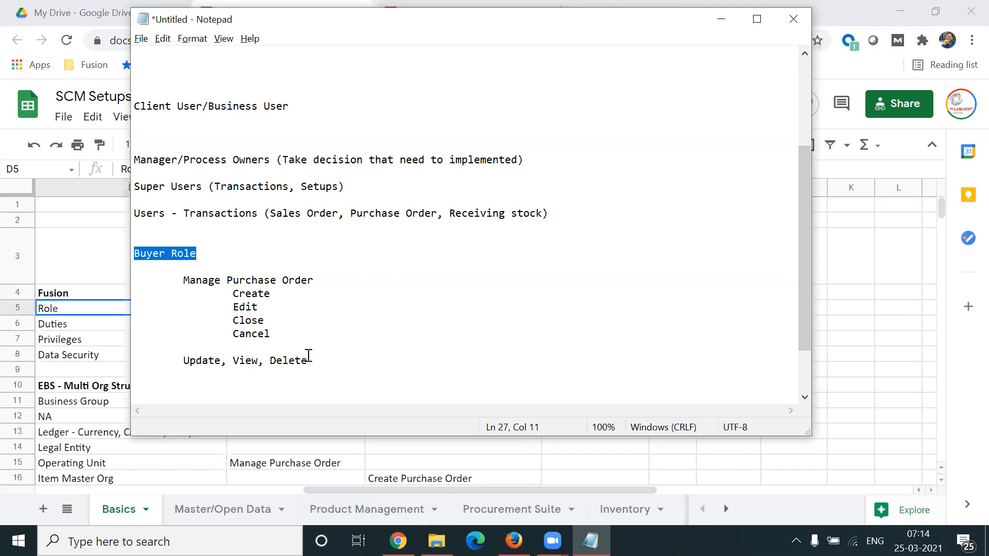
left_click_drag(210, 254, 136, 252)
left_click(216, 254)
left_click_drag(216, 254, 136, 252)
left_click(202, 254)
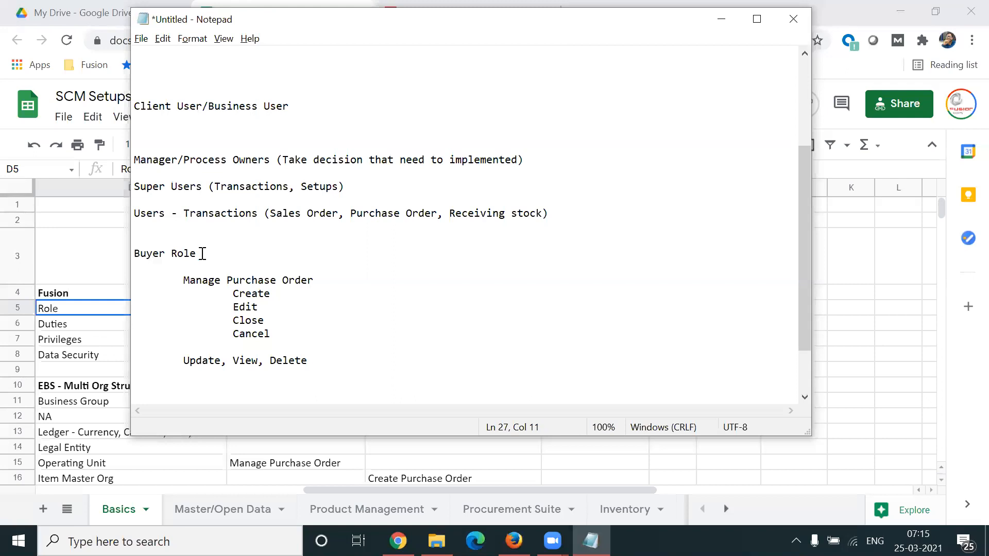
left_click_drag(223, 335, 277, 334)
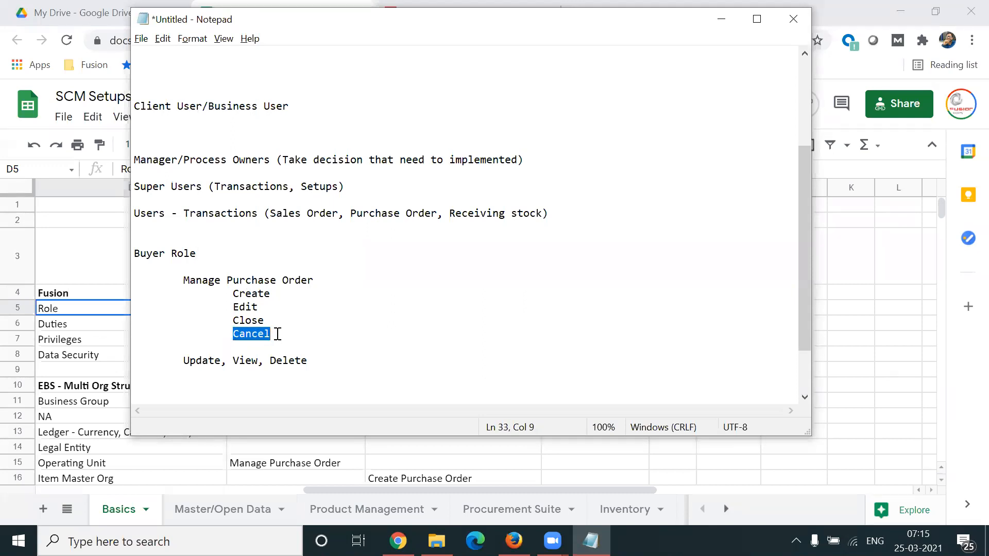
left_click_drag(198, 253, 135, 253)
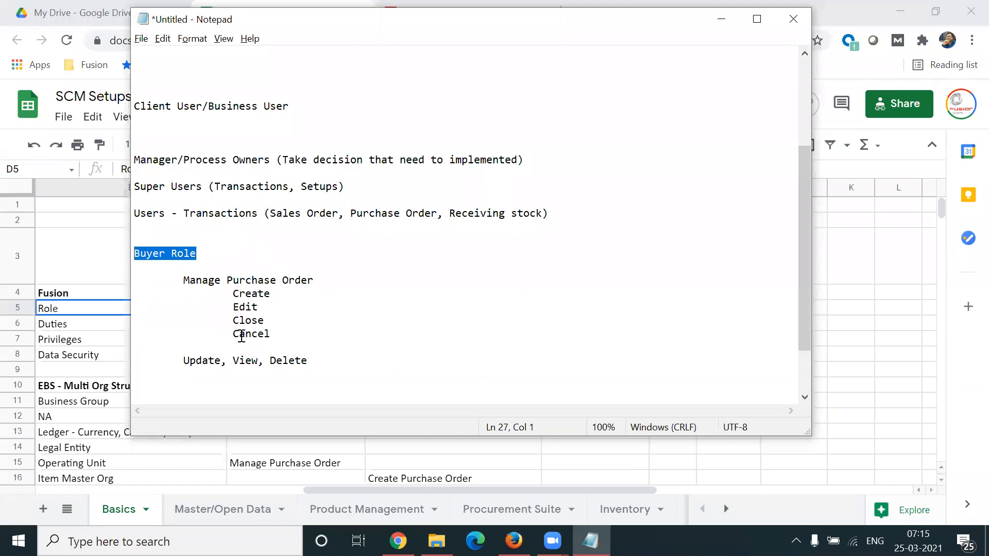
left_click_drag(228, 336, 272, 335)
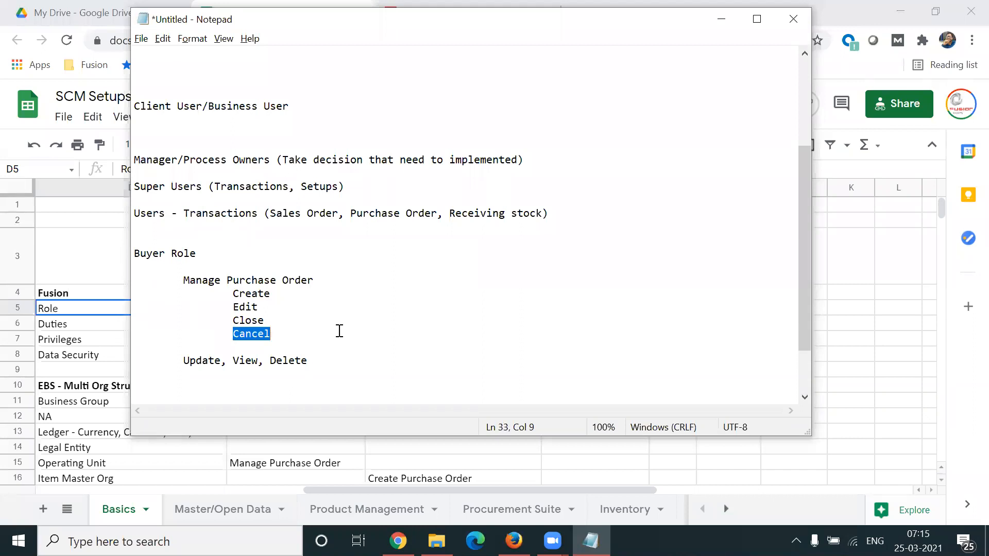
Step: Switch to the Oracle Security Console in Chrome, find the job role Buyer (ORA_PO_BUYER_JOB) and open it for editing
left_click(397, 540)
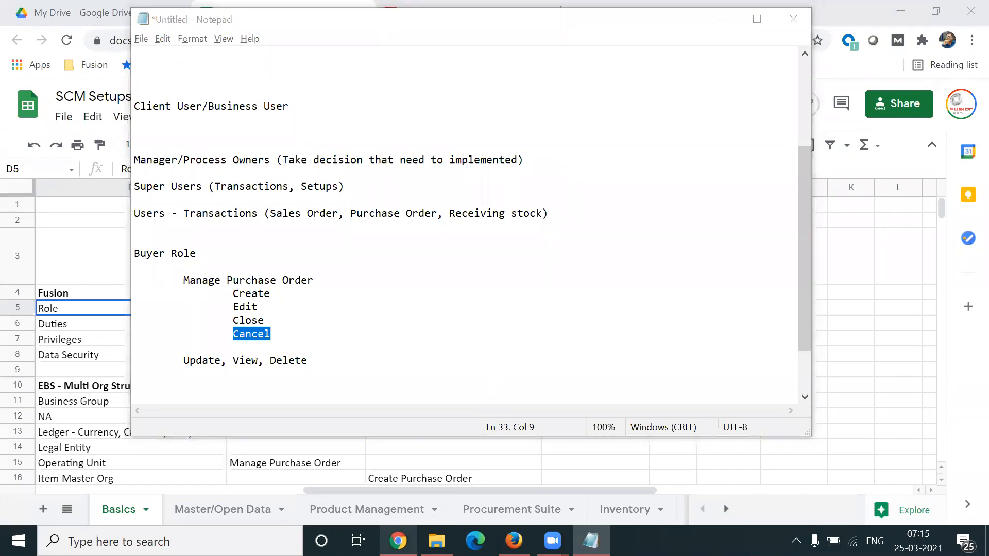
left_click(433, 14)
triple_click(585, 204)
type("Buyer")
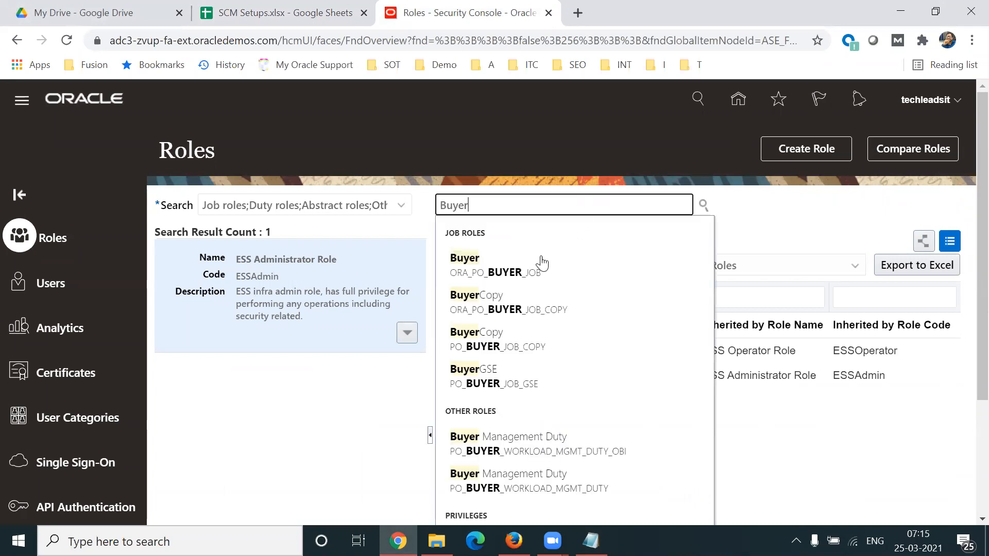
left_click(502, 271)
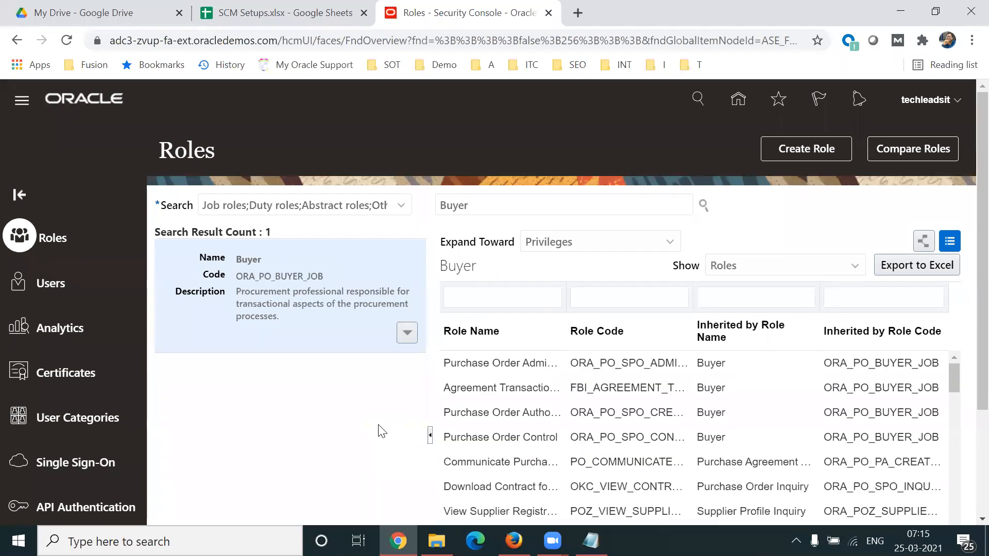
left_click(408, 333)
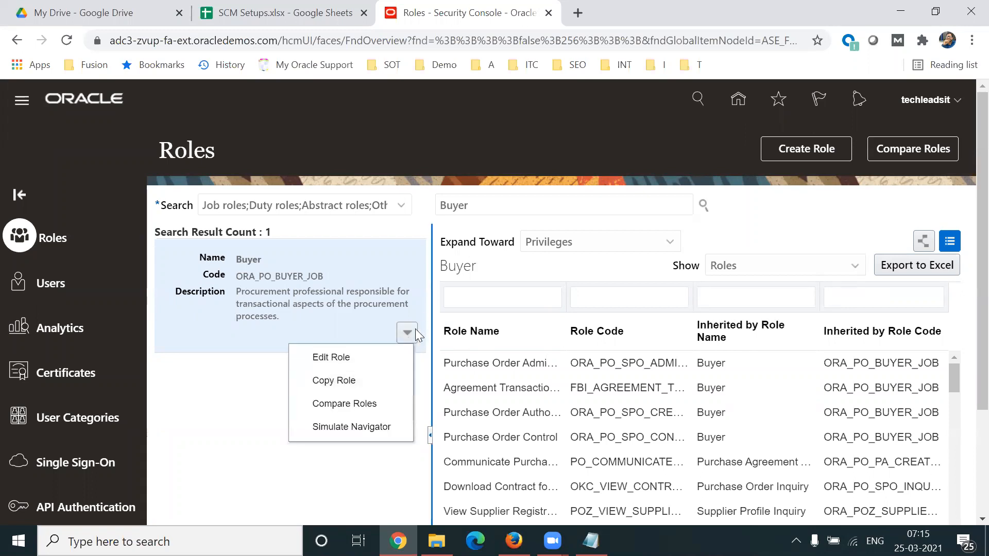
left_click(347, 359)
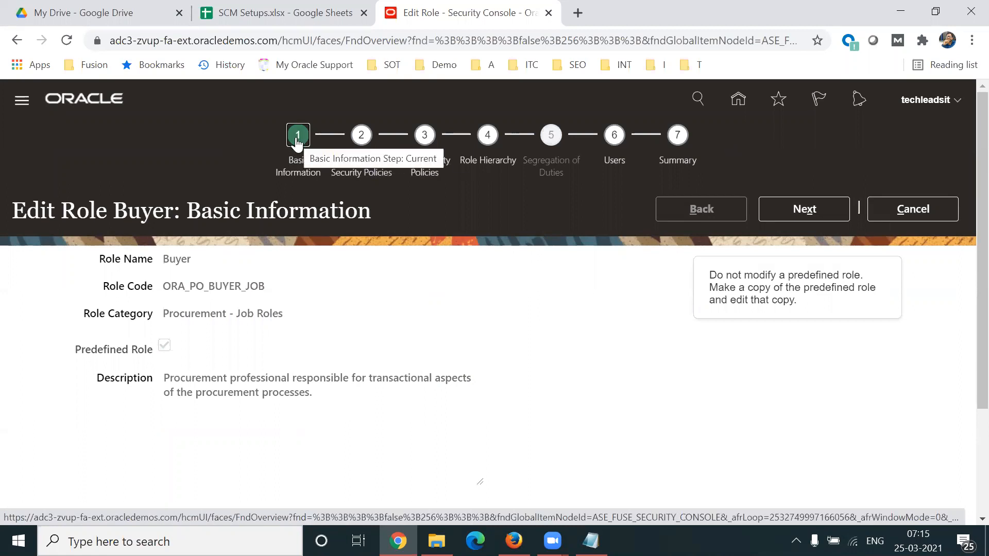
Step: Examine the role name and role code in the Buyer role's basic information
left_click_drag(98, 258, 201, 261)
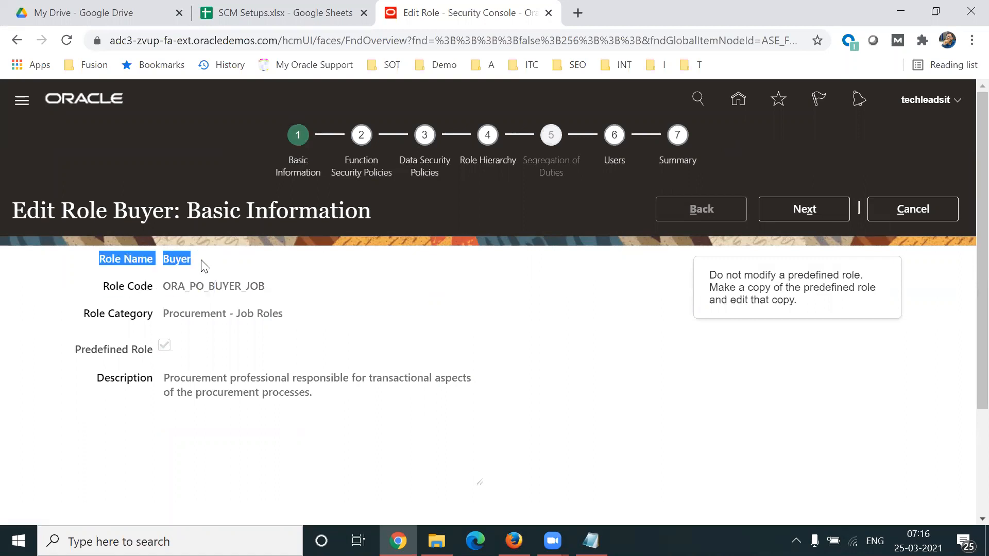
left_click(135, 287)
left_click_drag(135, 292, 280, 289)
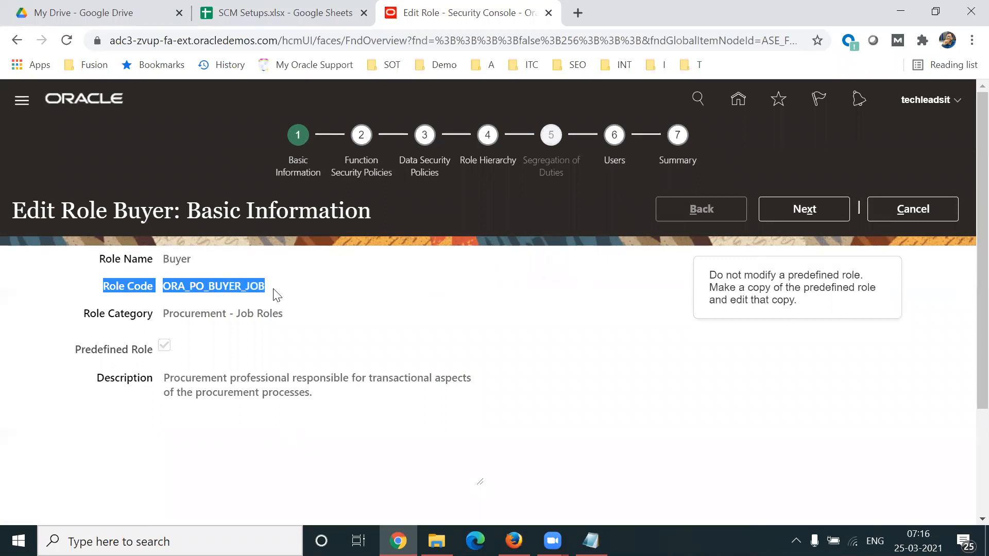
left_click(268, 296)
left_click_drag(163, 287, 268, 291)
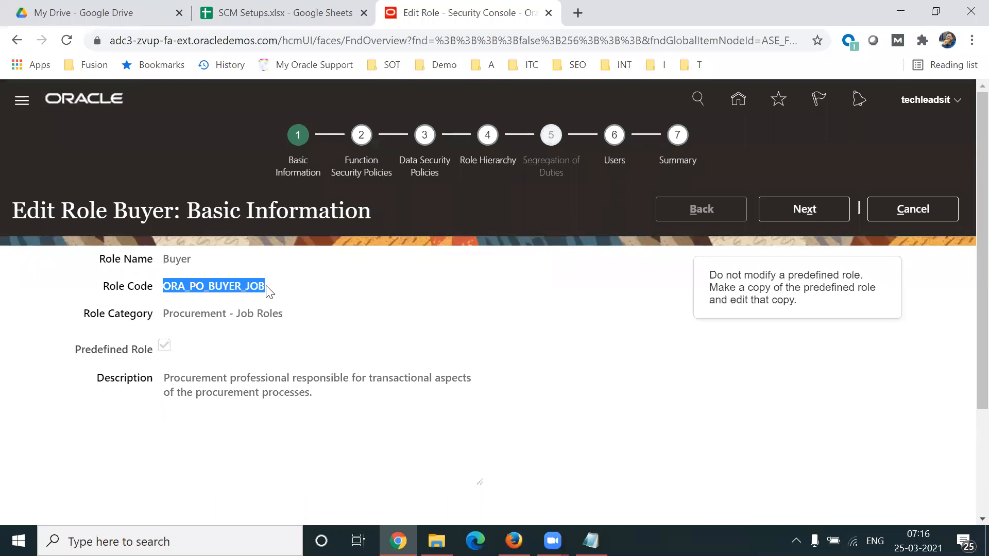
left_click(341, 297)
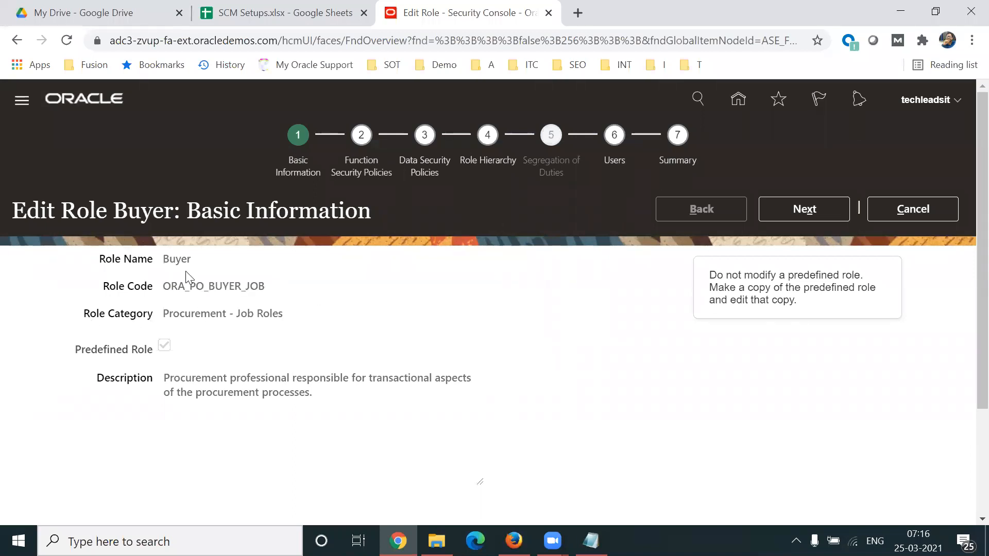
Step: Examine the Buyer role's category, predefined role setting and description
double_click(177, 260)
left_click_drag(90, 320, 282, 315)
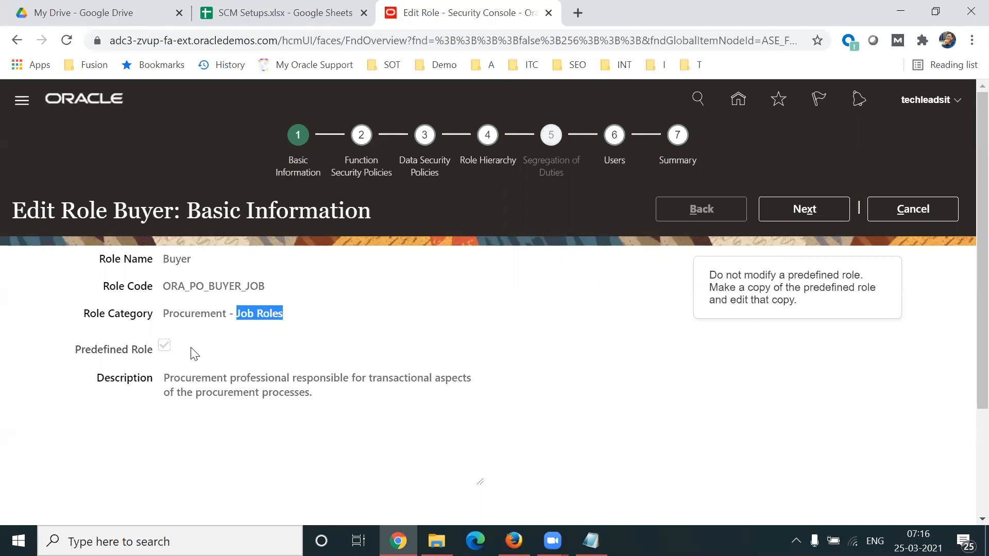
left_click(98, 359)
left_click_drag(98, 359, 151, 353)
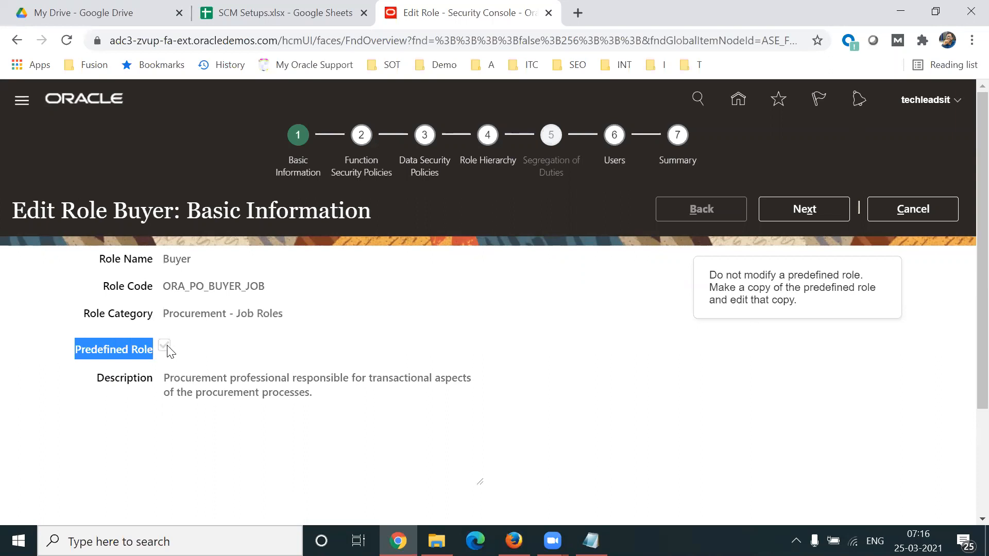
left_click_drag(99, 380, 163, 375)
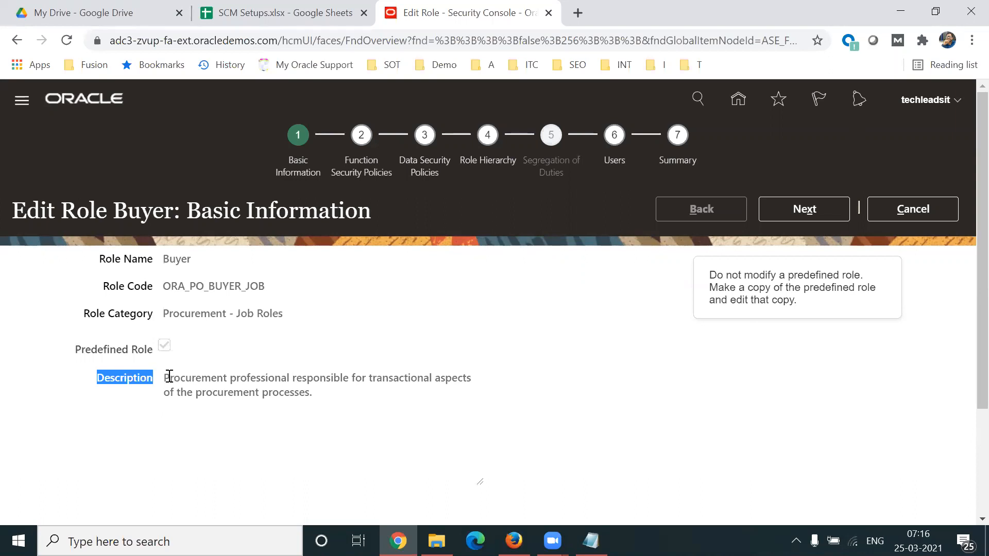
left_click(502, 341)
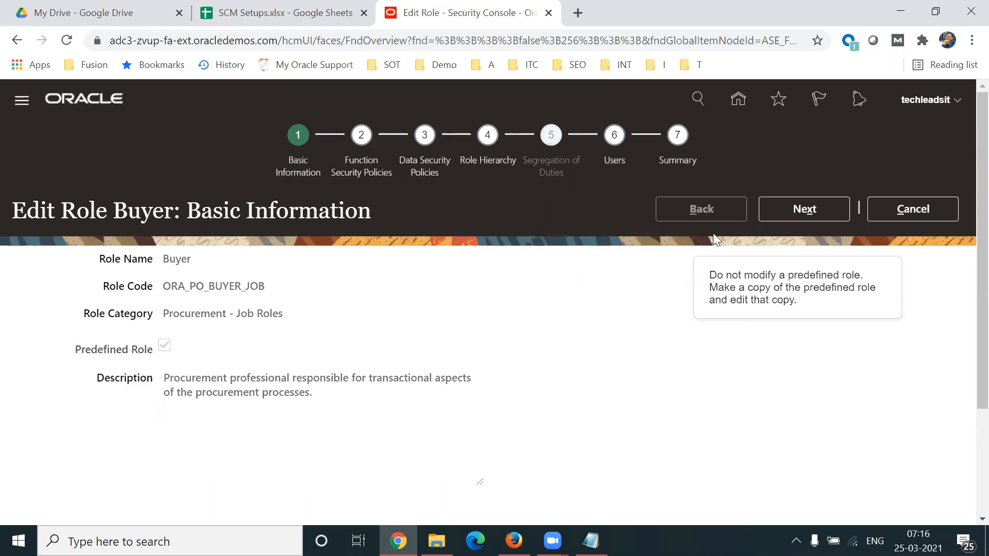
Step: Proceed to the Buyer role's Function Security Policies and examine the listed privileges and their descriptions
left_click(810, 211)
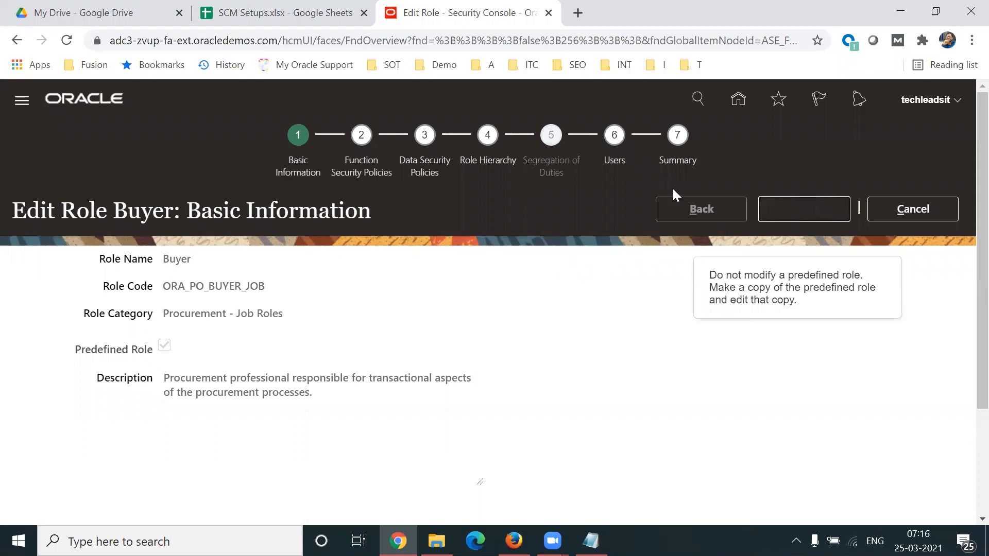
scroll(967, 251, "down", 2)
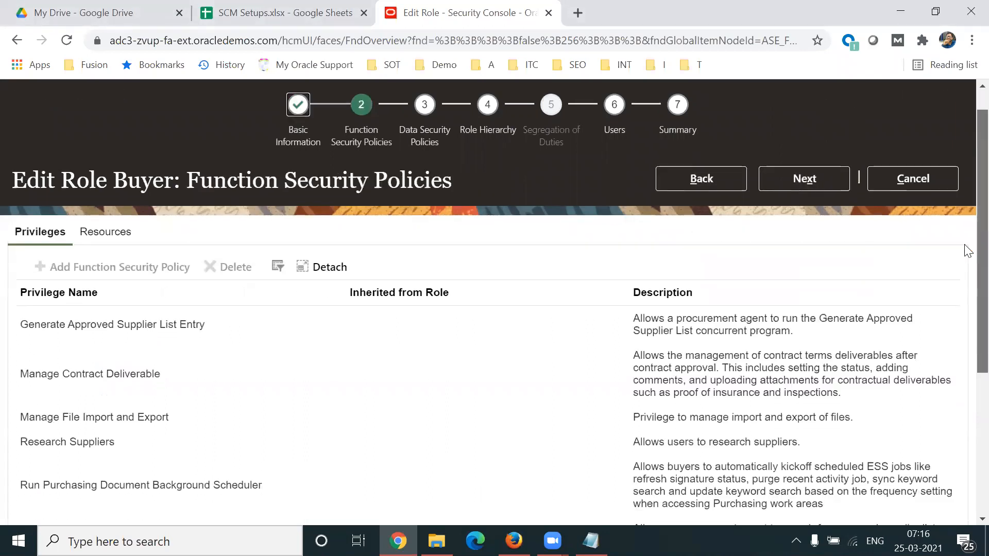
scroll(967, 251, "down", 3)
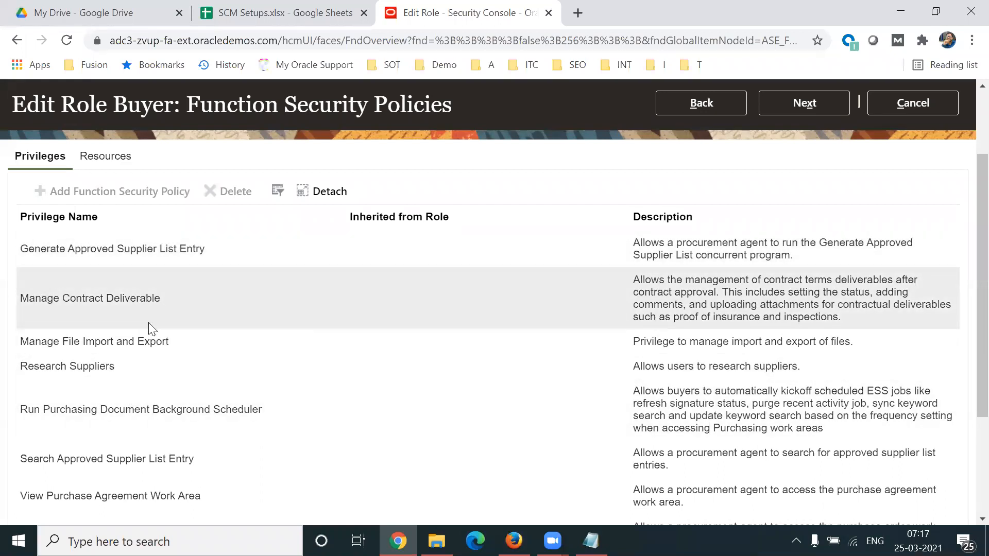
Step: Load the inherited policies into the Buyer role's privileges list
scroll(966, 309, "down", 2)
scroll(966, 329, "down", 1)
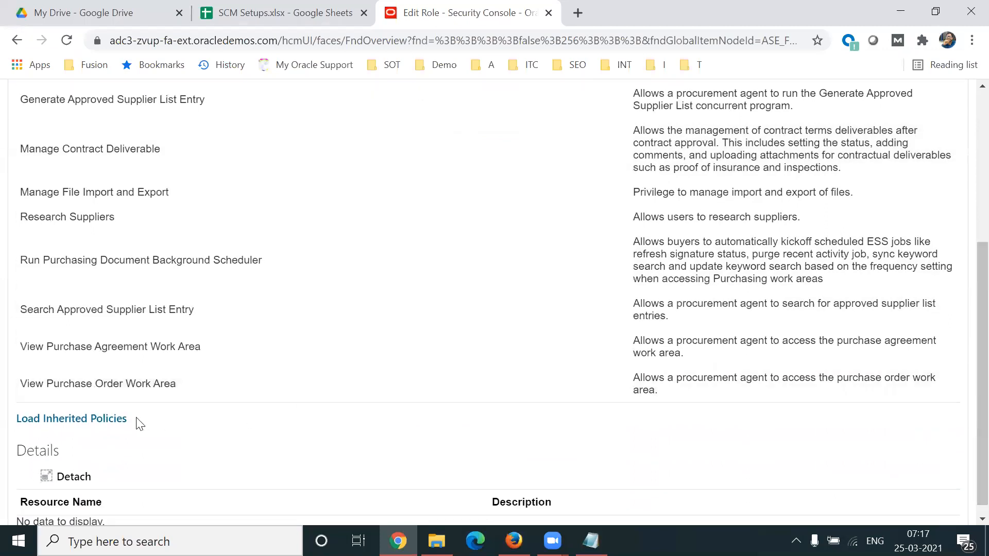
left_click(88, 419)
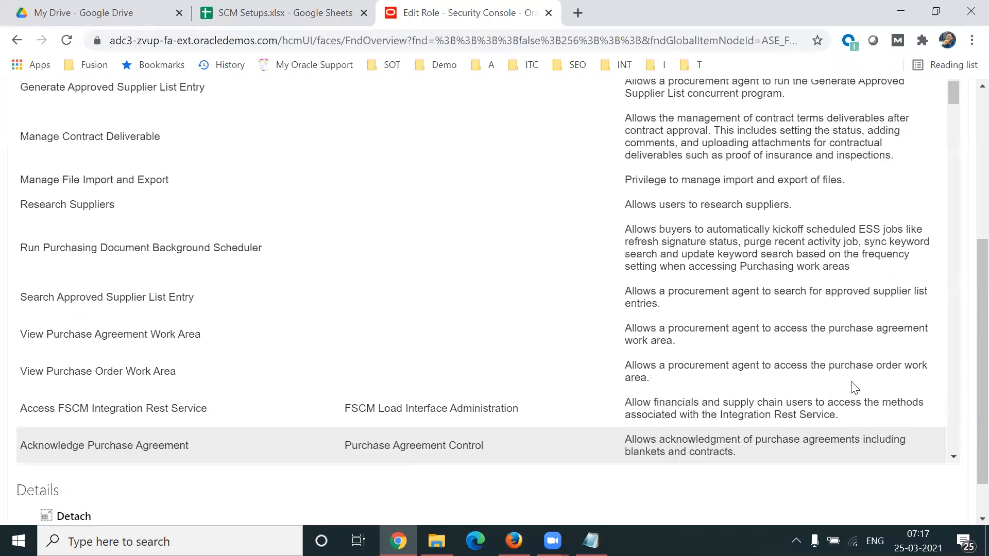
Step: Examine the Buyer role's inherited privileges, the roles they are inherited from and their descriptions
left_click(953, 456)
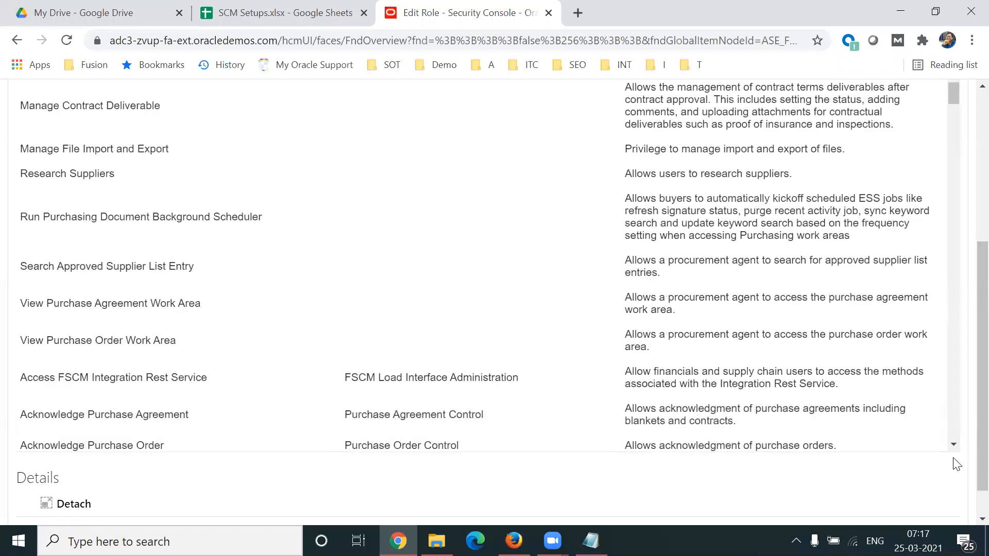
left_click(953, 444)
left_click(953, 444)
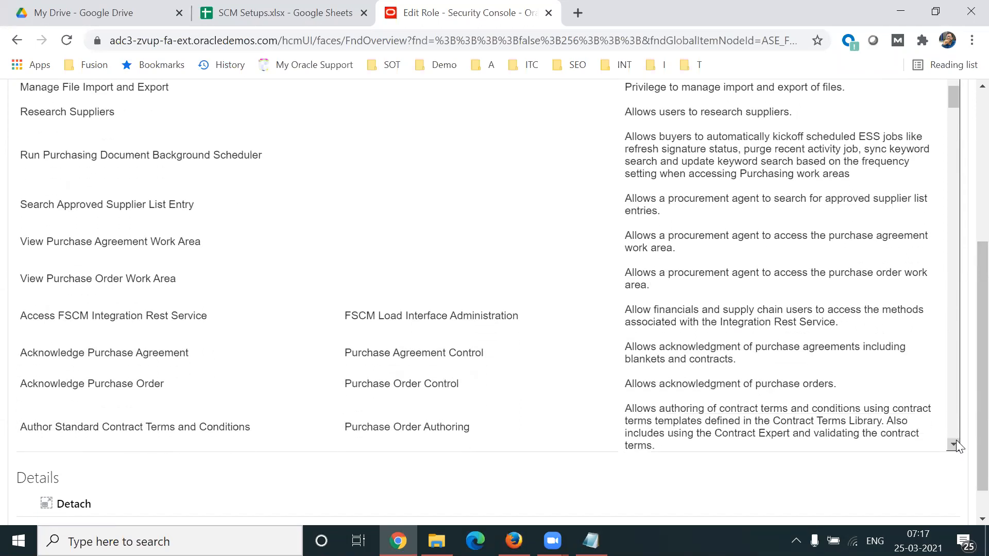
left_click(953, 444)
left_click(953, 443)
left_click(953, 444)
left_click(953, 444)
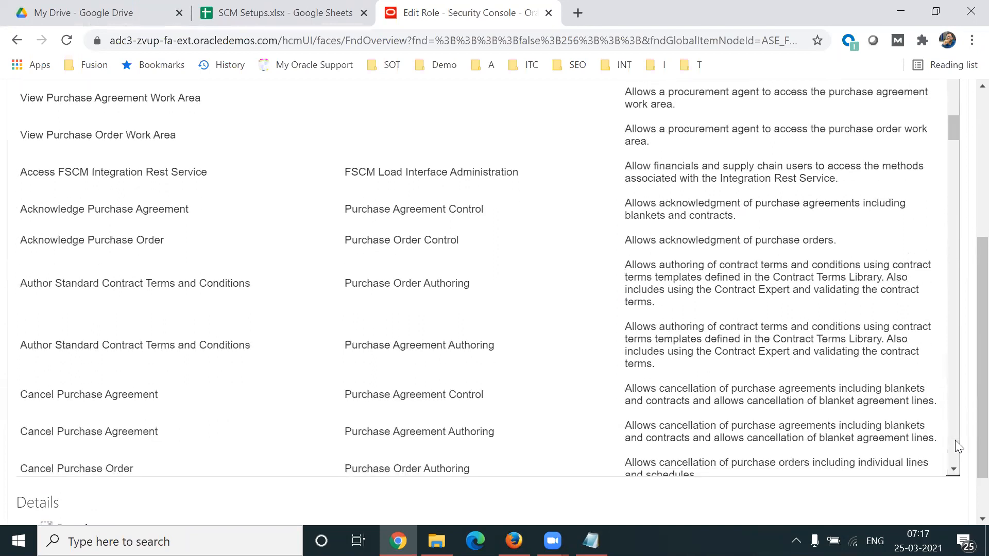
scroll(956, 446, "down", 6)
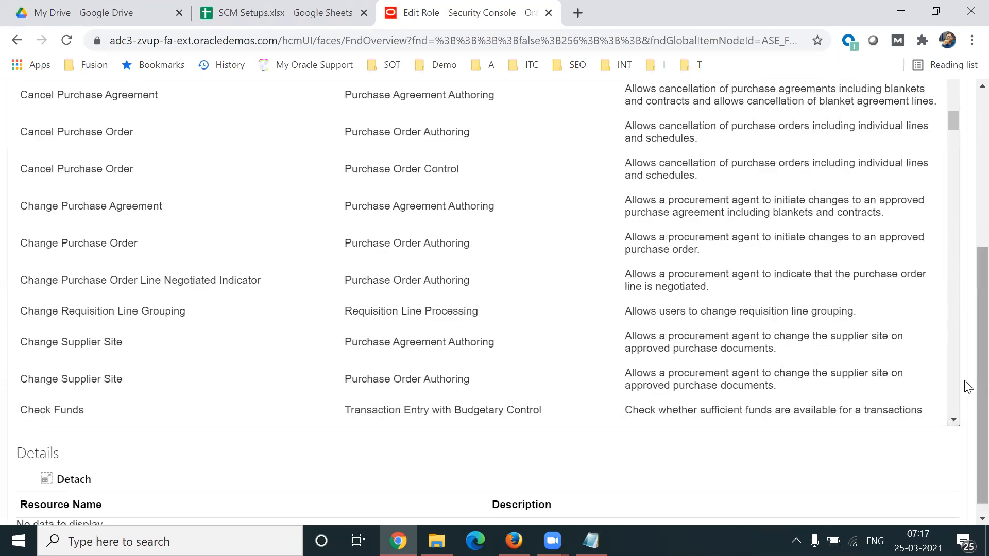
scroll(964, 361, "up", 2)
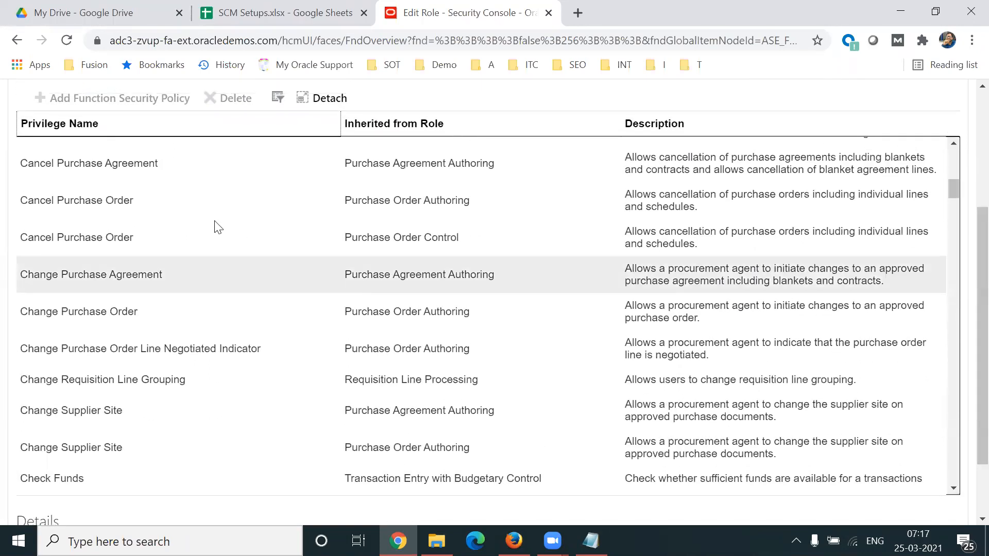
Step: Examine the Cancel Purchase Order and Change Purchase Order privileges inherited from Purchase Order Authoring, and highlight the role name Buyer in the heading
left_click(177, 203)
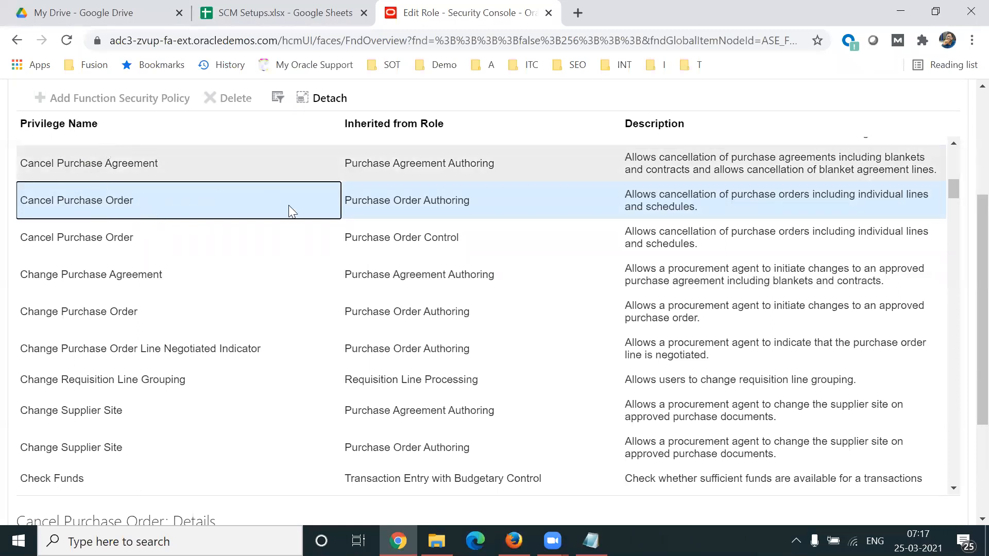
left_click(176, 313)
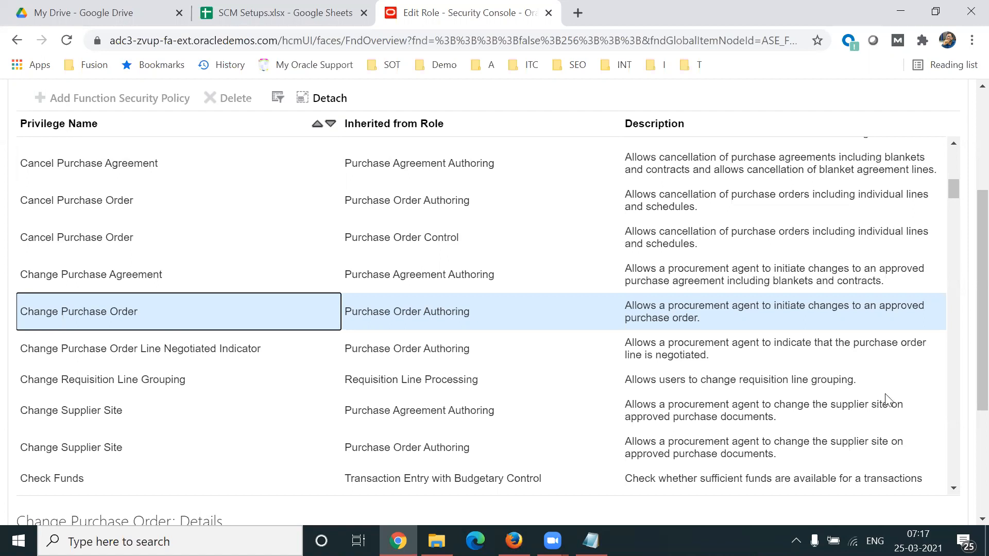
scroll(967, 285, "up", 3)
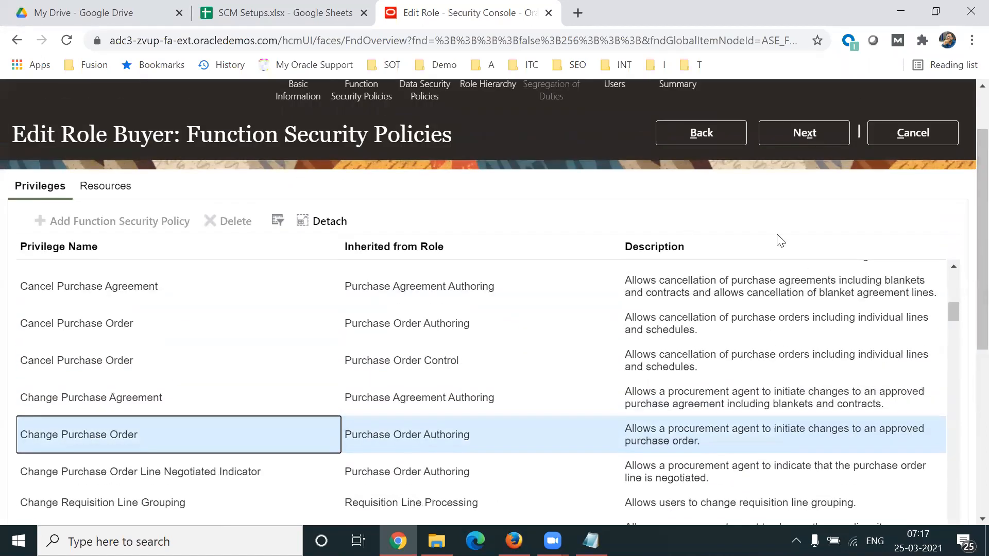
scroll(964, 254, "up", 3)
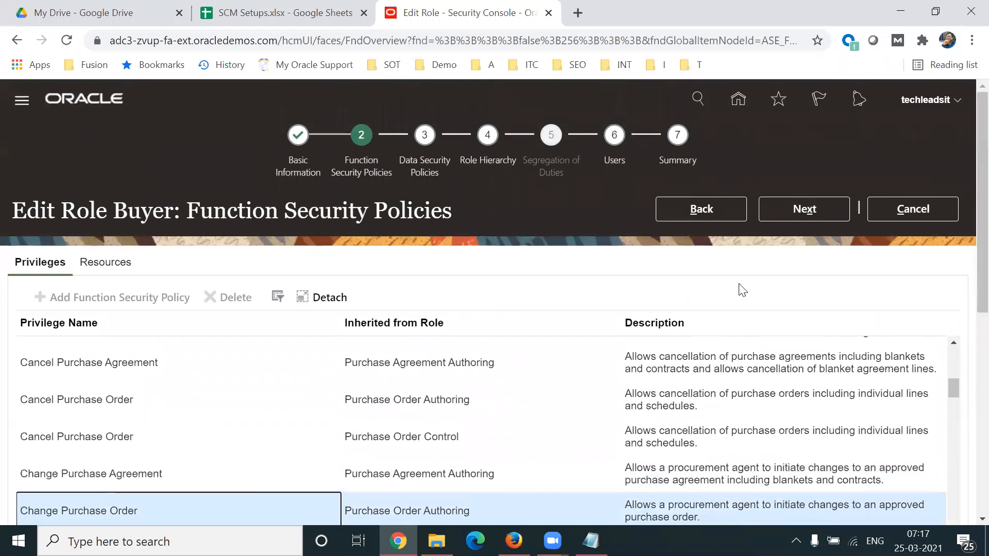
left_click_drag(114, 211, 176, 217)
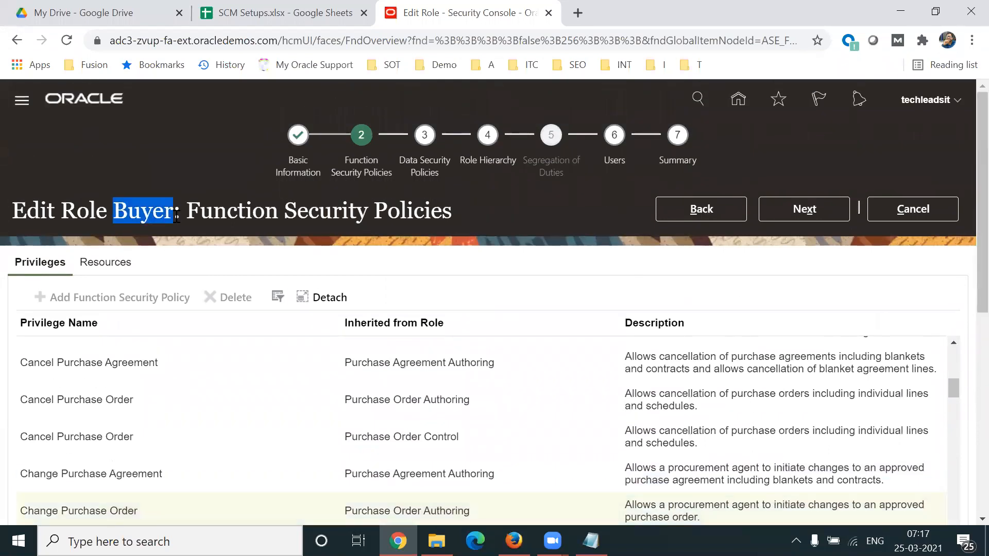
Step: Look through the inherited privileges from the Cancel Purchase Agreement entries to the Create Purchase Order entries
scroll(966, 284, "down", 2)
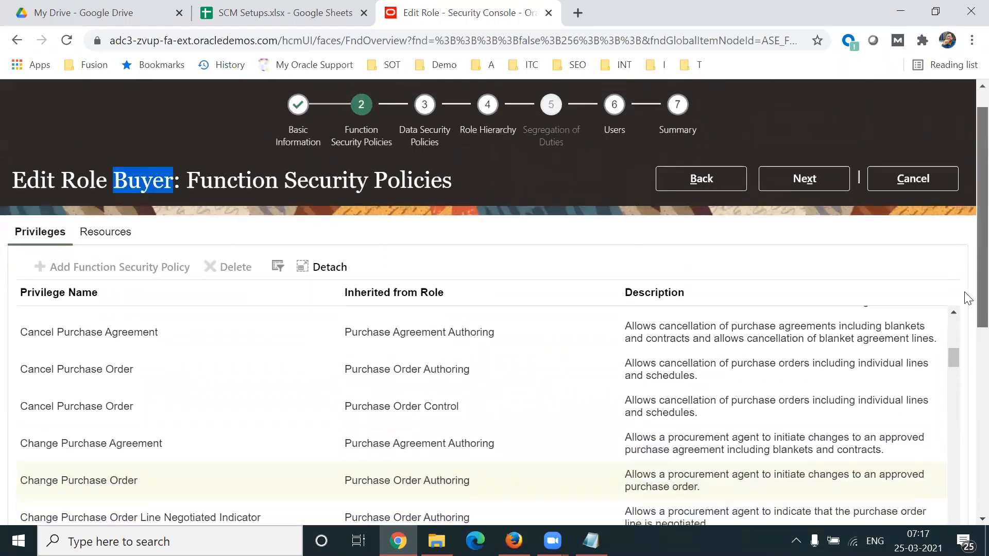
scroll(966, 299, "down", 2)
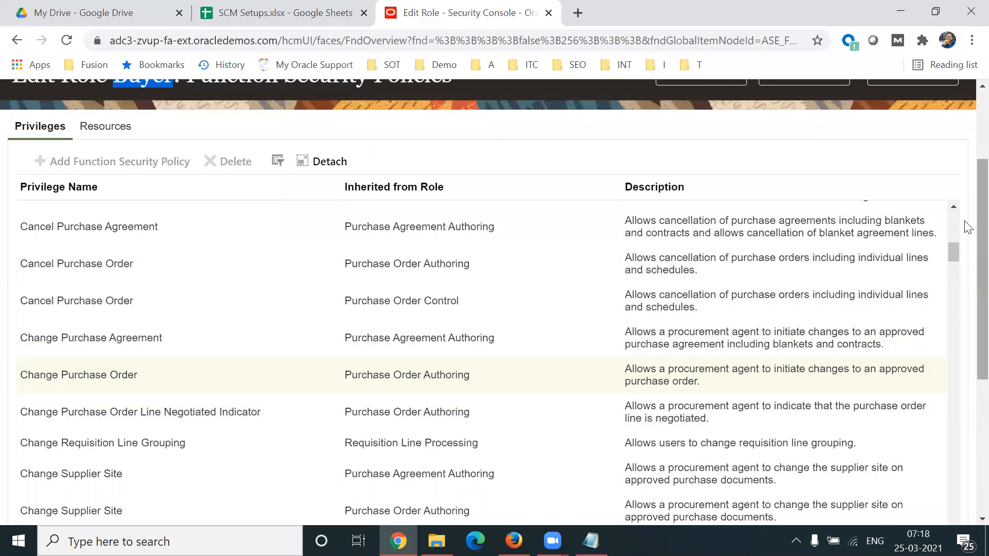
left_click(955, 206)
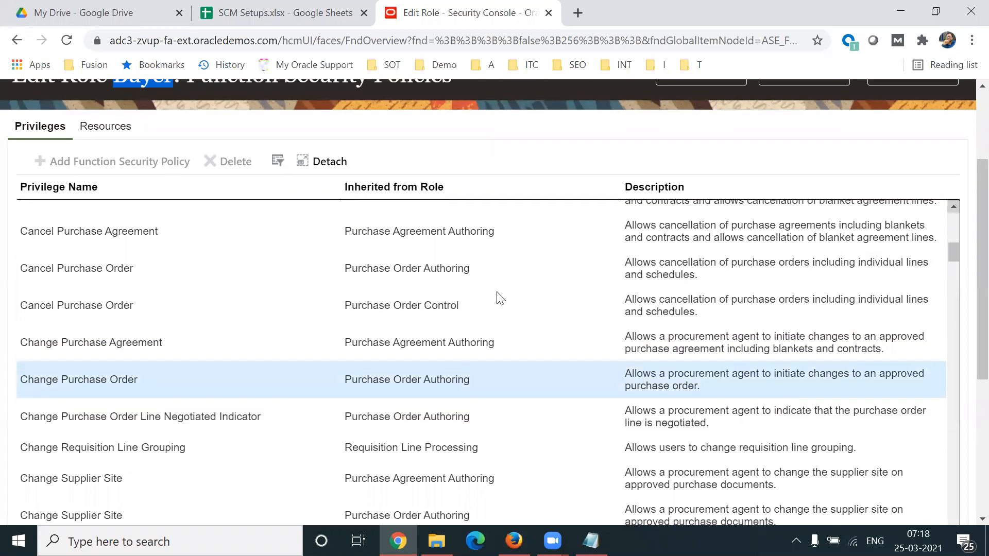
left_click(320, 315)
key("Up")
key("Up")
key("Up")
key("Up")
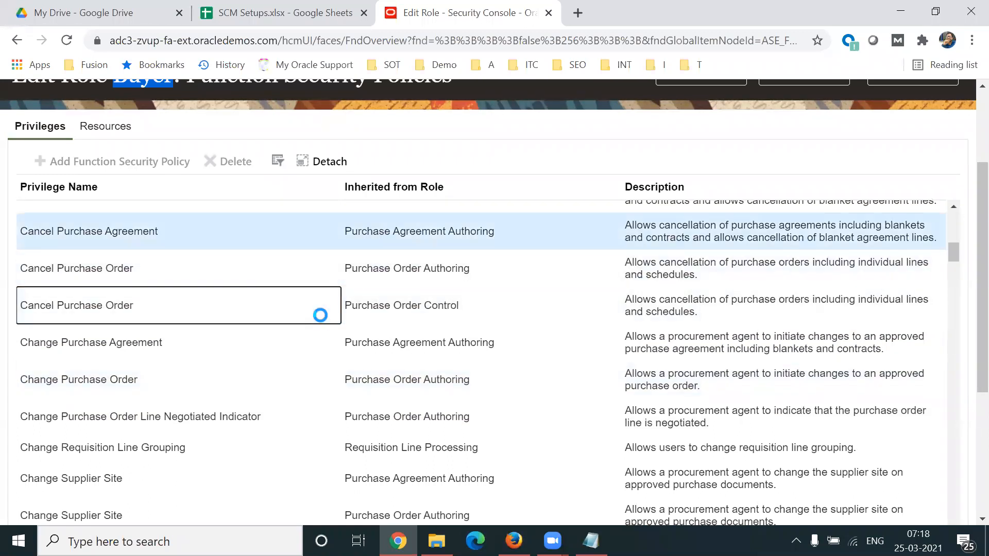
key("Up")
key("Down")
key("Down")
key("Down")
key("Down")
key("Down")
key("Down")
key("Down")
key("Down")
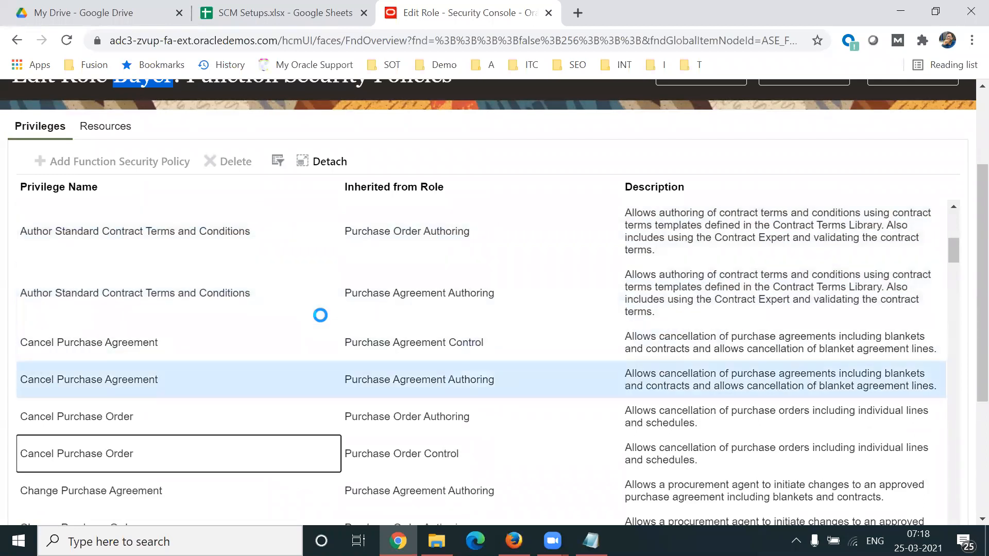
key("Down")
key("Down")
key("Down")
key("Down")
key("Down")
key("Down")
key("Down")
key("Down")
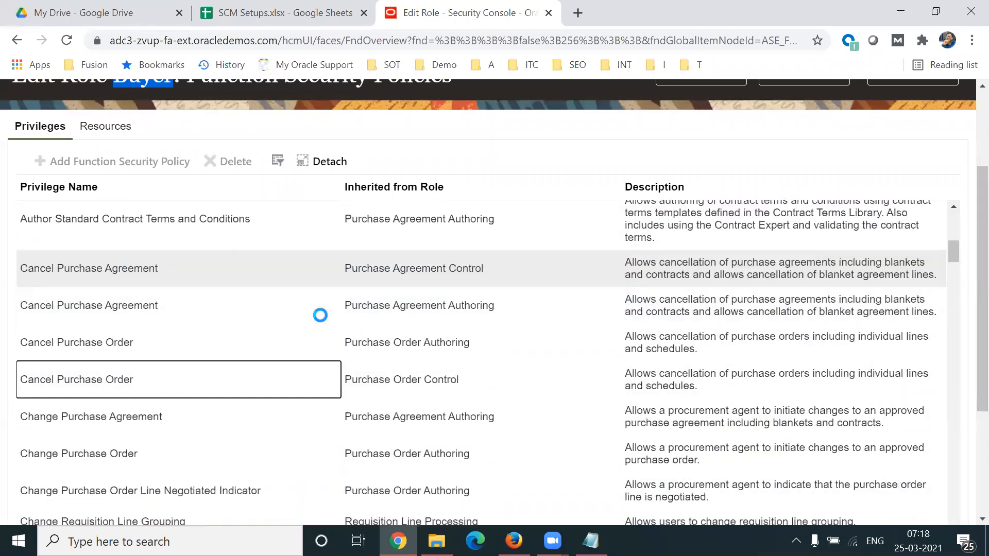
key("Down")
key("Down")
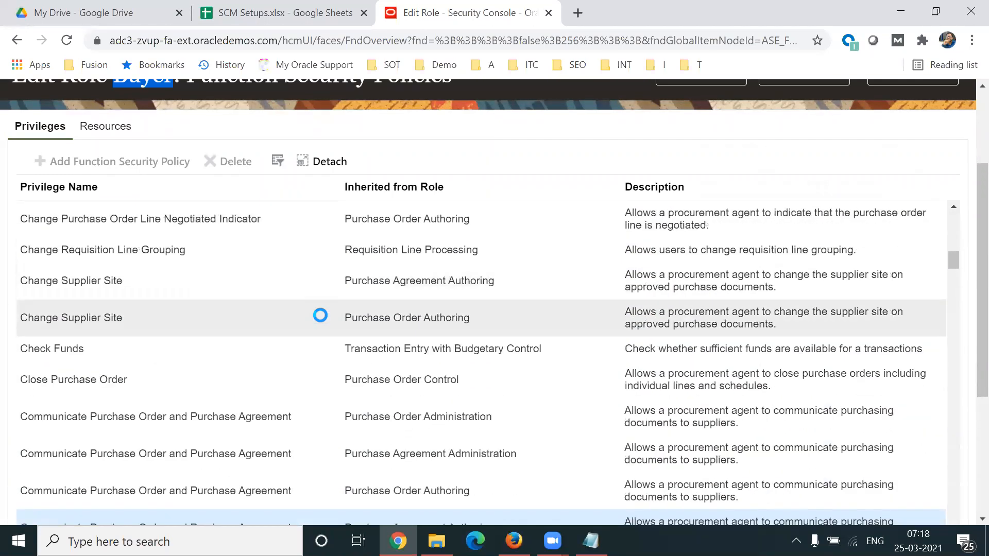
key("Down")
key("Down")
scroll(320, 316, "down", 3)
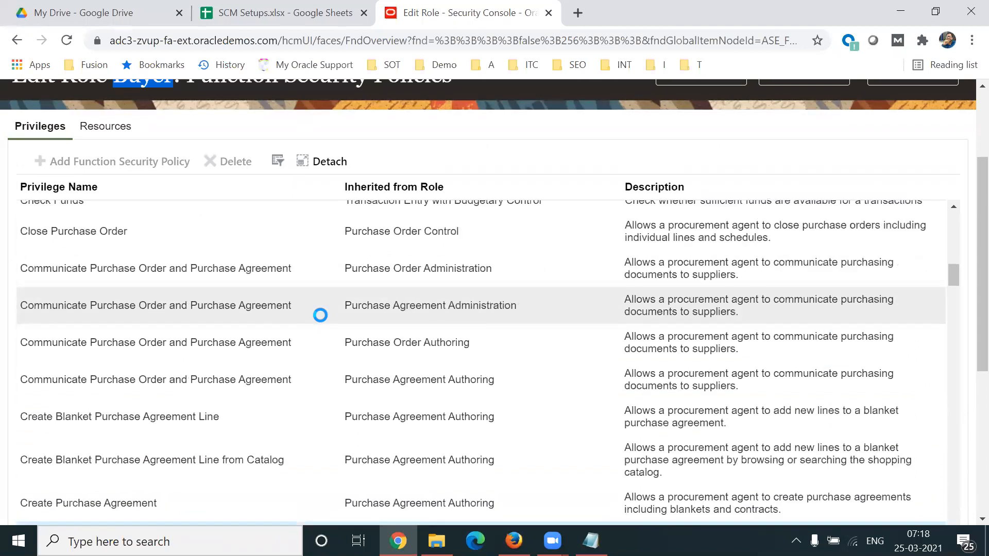
scroll(319, 315, "down", 1)
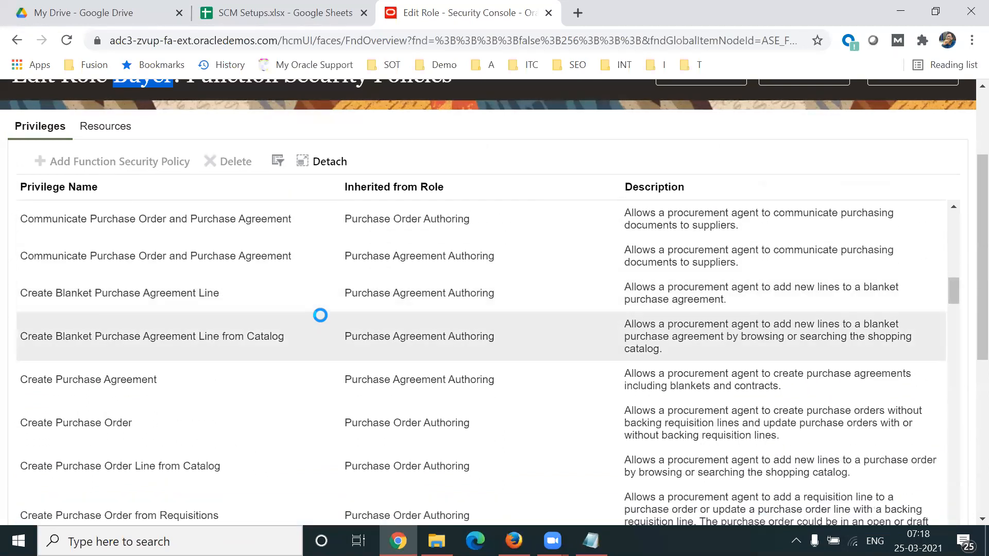
Step: Examine the Create Purchase Order privilege and the inherited privileges listed below it, including the finally close, freeze and hold entries
left_click(167, 420)
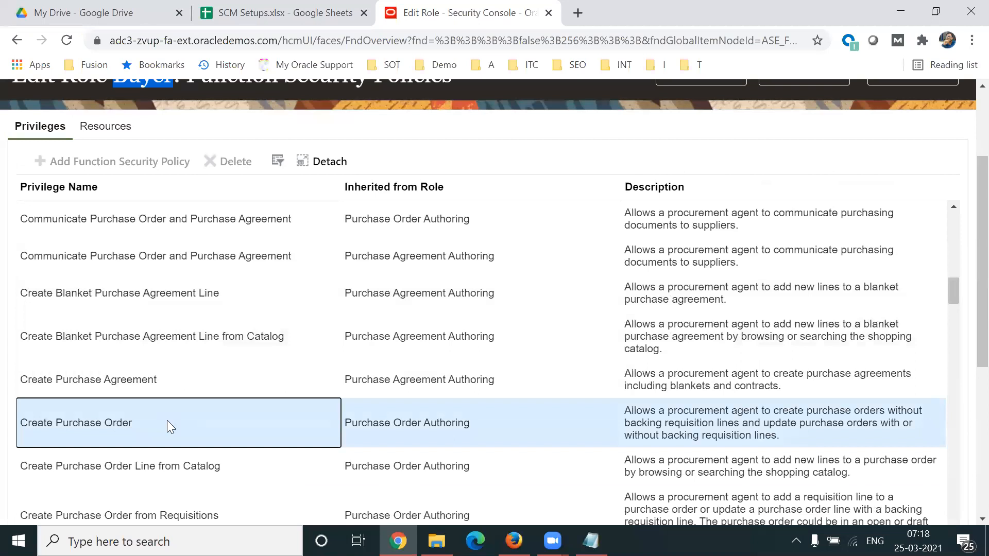
key("Down")
key("Down")
key("Down")
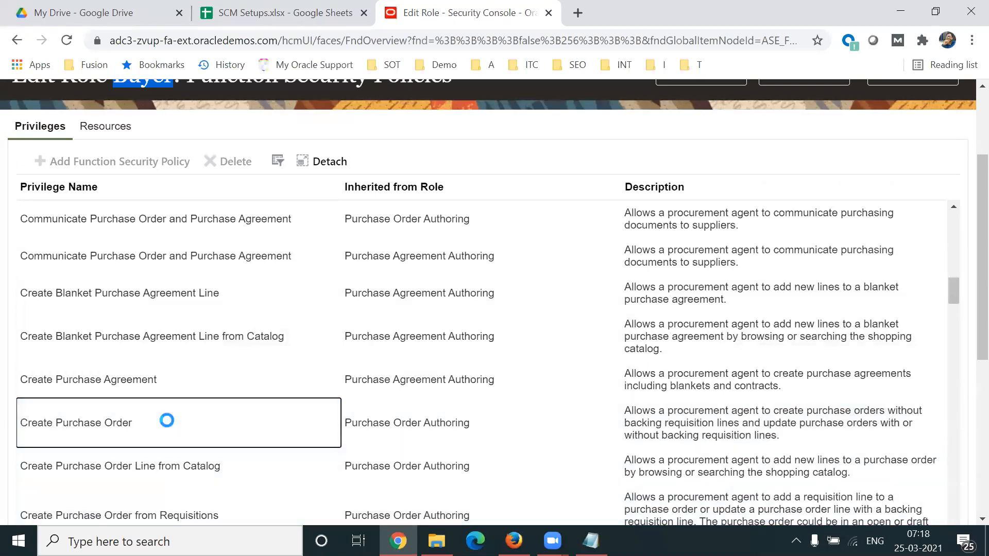
scroll(167, 420, "down", 5)
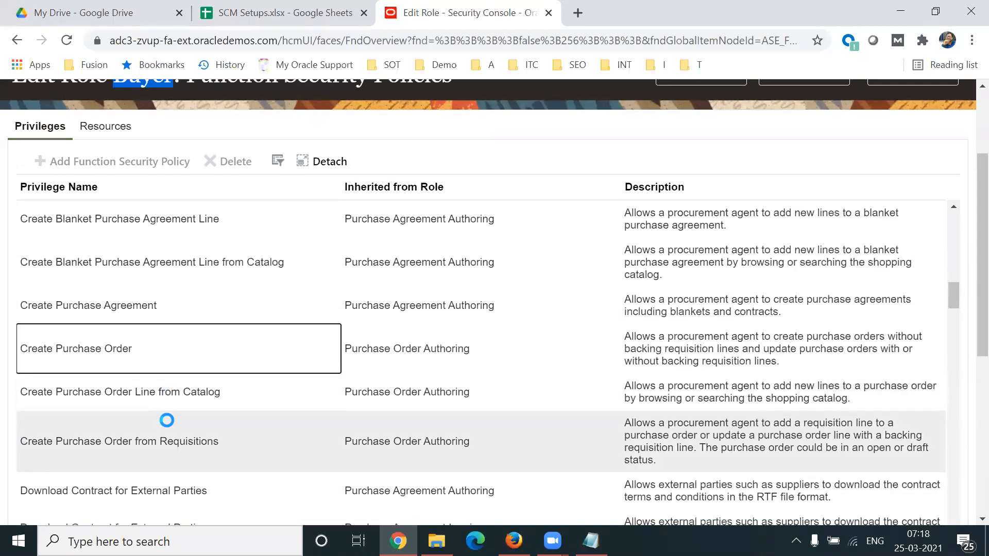
scroll(166, 420, "down", 5)
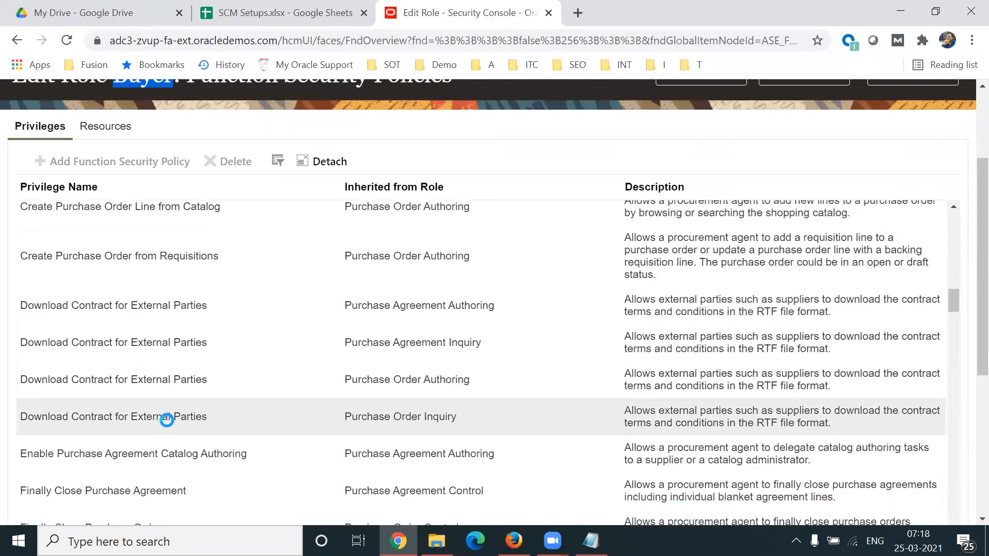
scroll(167, 420, "down", 2)
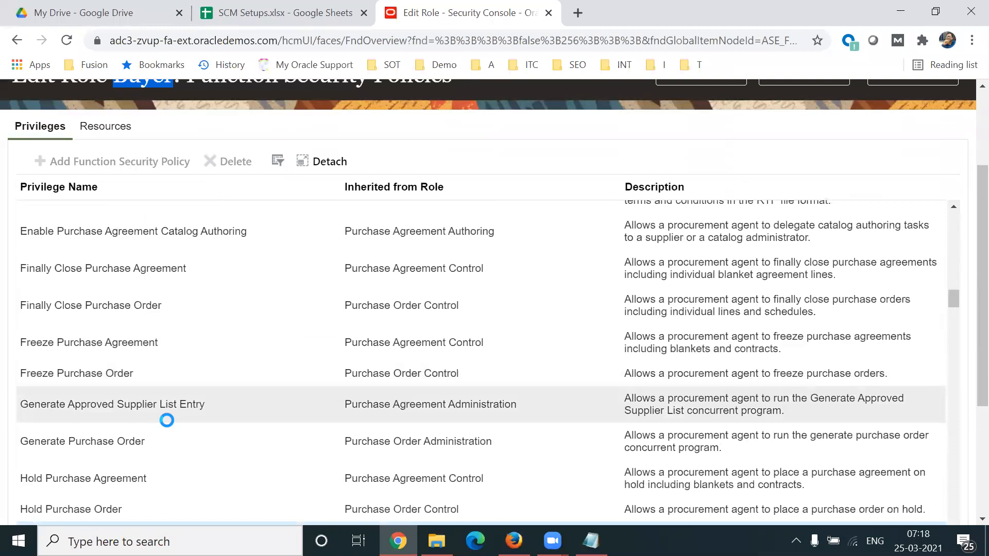
scroll(166, 420, "down", 1)
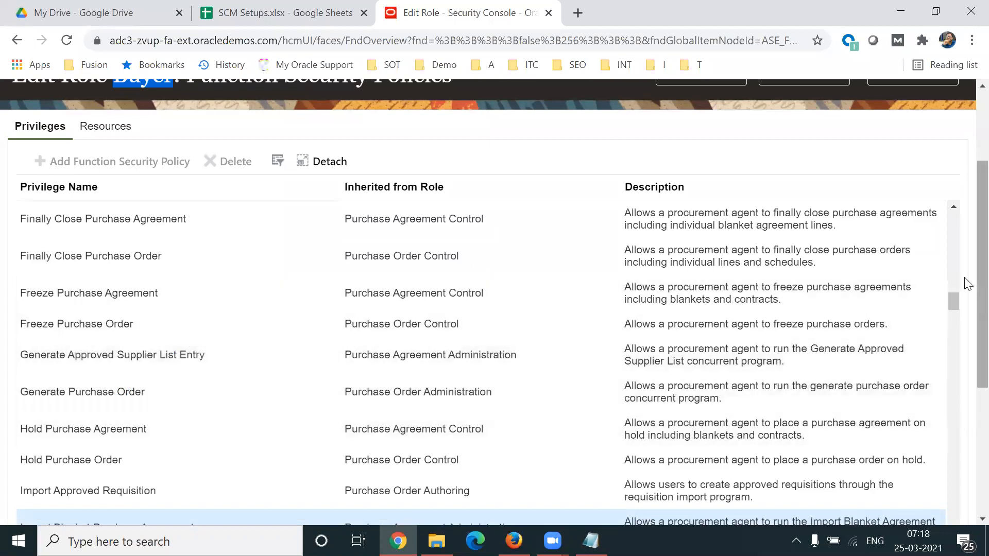
Step: Proceed to the Buyer role's Data Security Policies
scroll(964, 235, "up", 2)
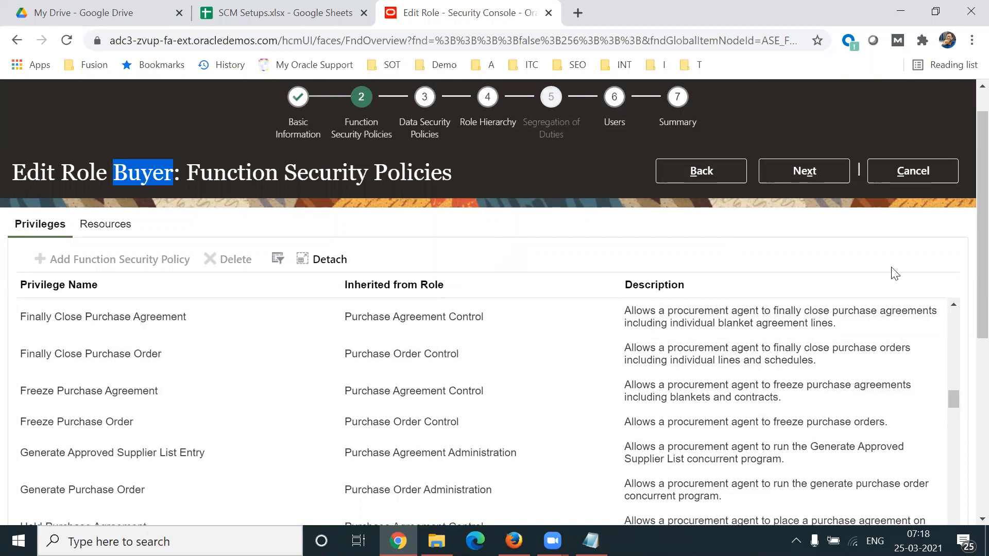
scroll(965, 287, "up", 1)
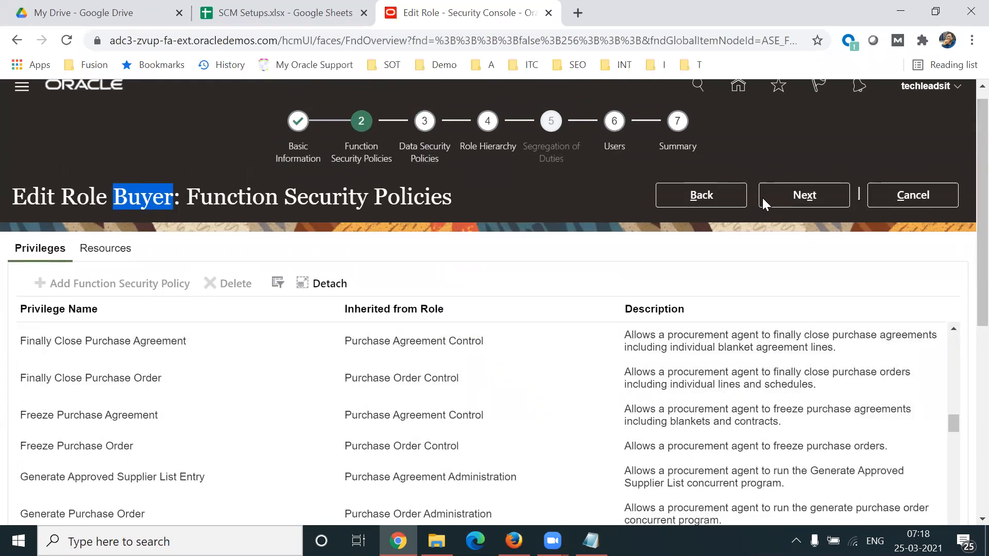
left_click(817, 203)
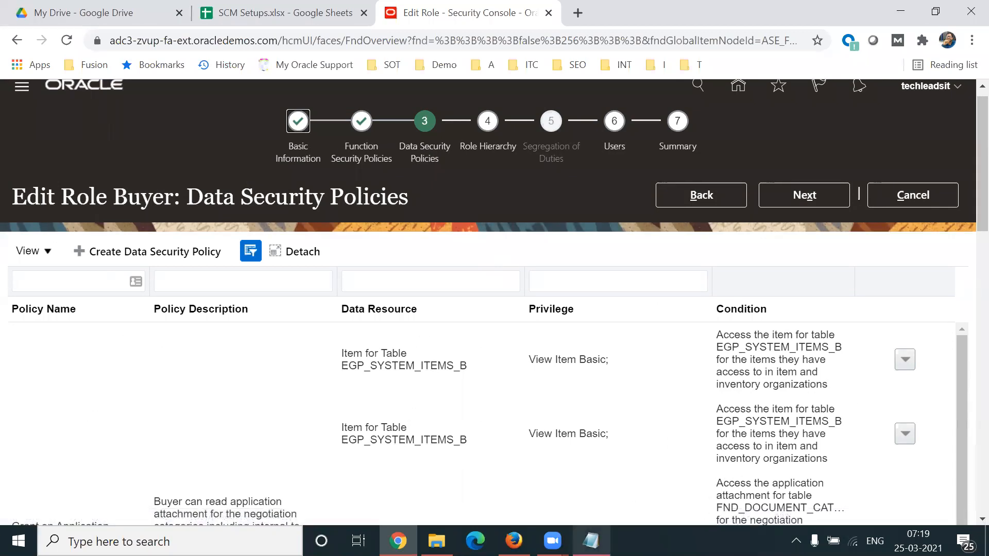
Step: Switch to the Notepad notes and highlight Manage Purchase Order and the "Update, View, Delete" line under Buyer Role
left_click(591, 541)
left_click_drag(183, 280, 315, 278)
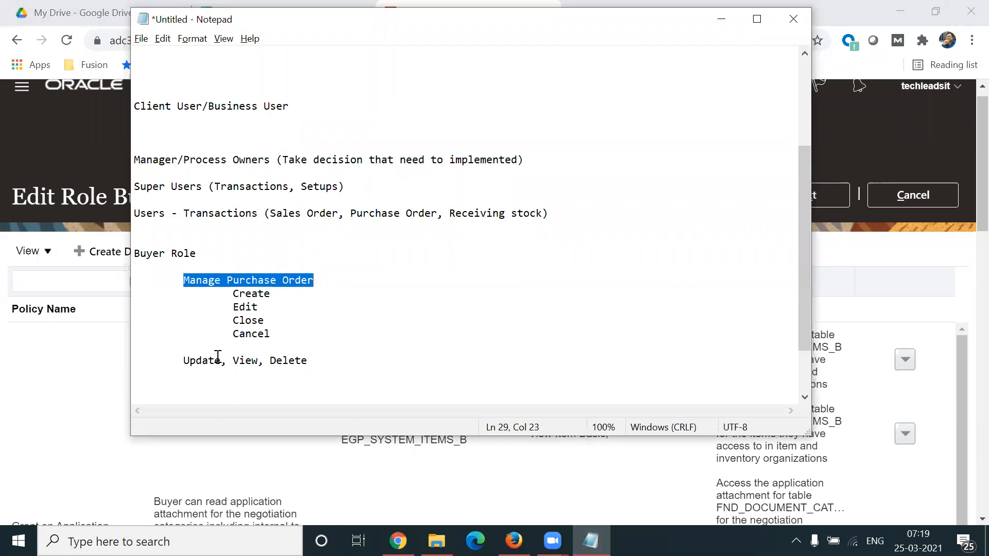
left_click_drag(180, 360, 310, 363)
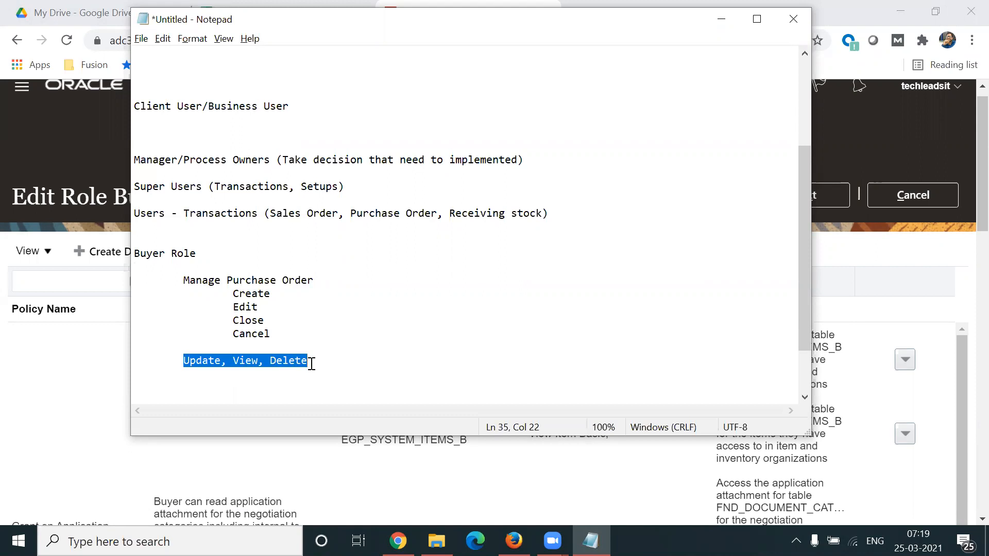
Step: Return to the Security Console in Chrome and examine the Buyer role's data security policies down to the Purchasing Document Header grant
key("alt+Tab")
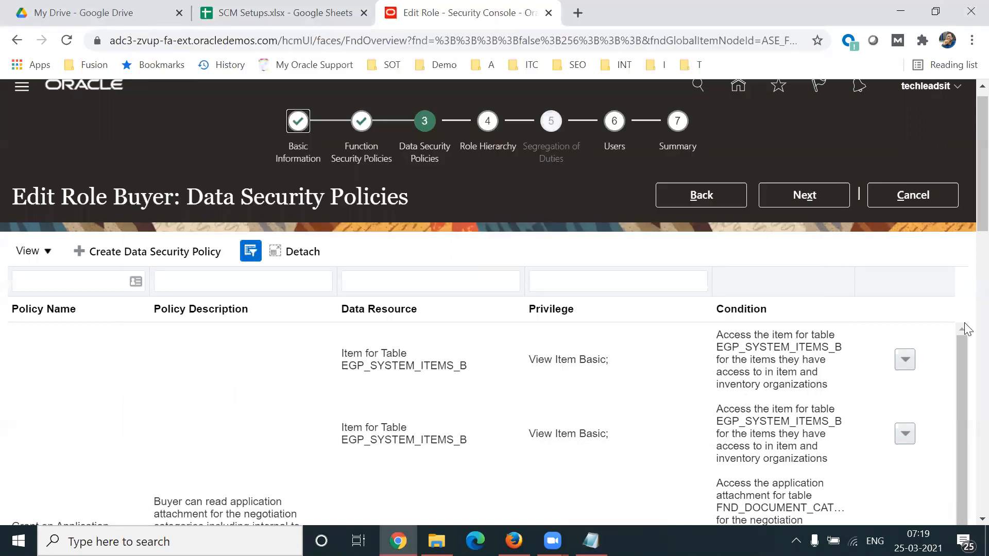
scroll(964, 247, "down", 8)
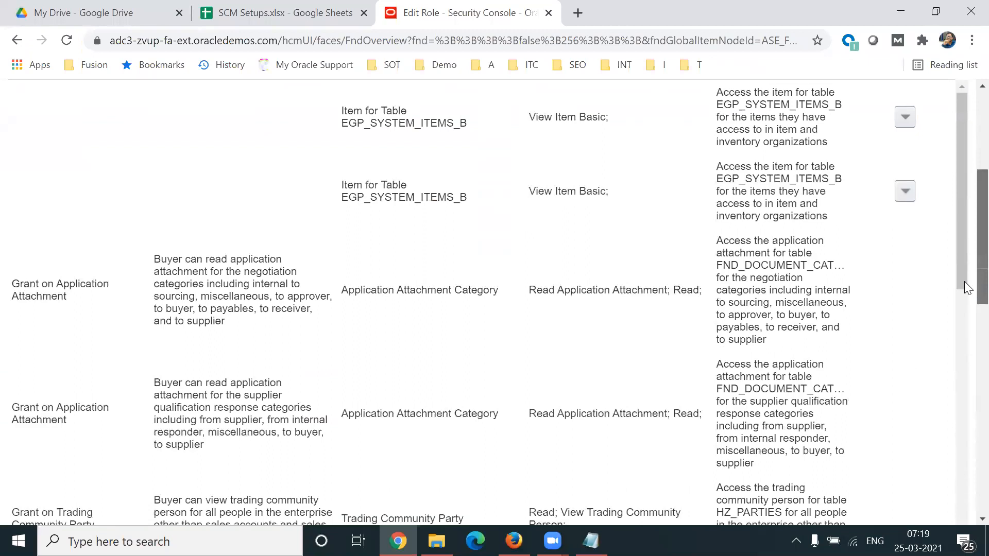
scroll(966, 321, "down", 2)
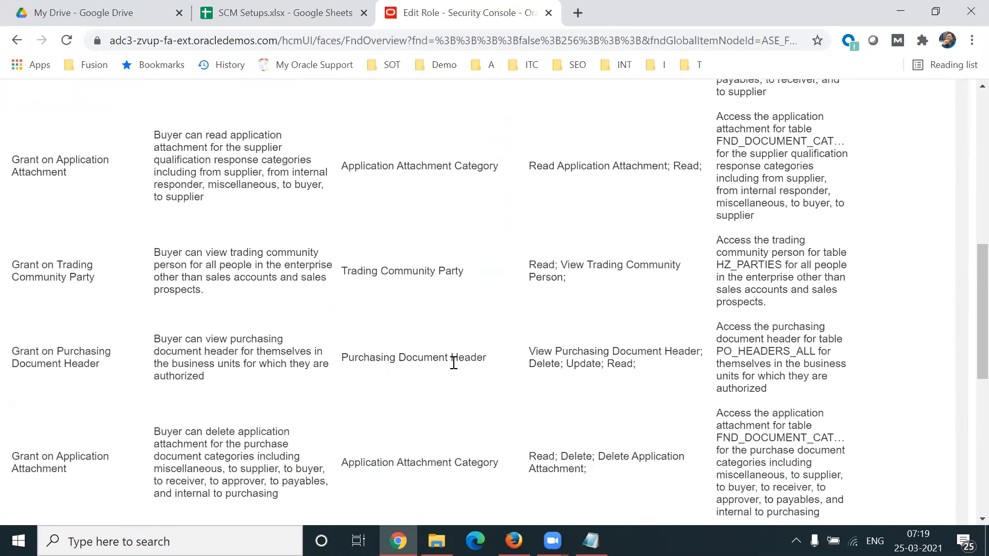
Step: Examine the Purchasing Document Header grant, highlighting its data resource, the PO_HEADERS_ALL table and the "Delete; Update; Read" privileges
triple_click(453, 363)
triple_click(591, 359)
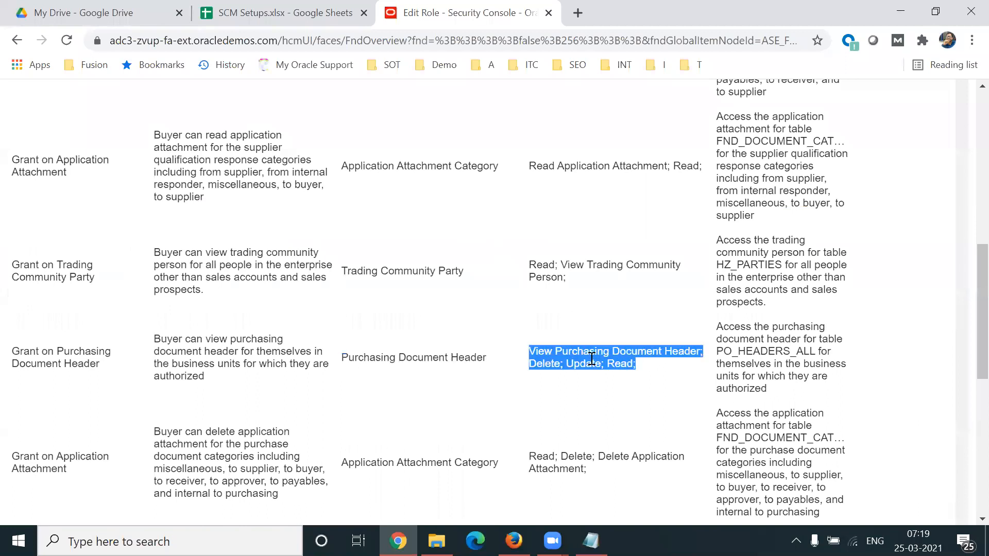
left_click(499, 404)
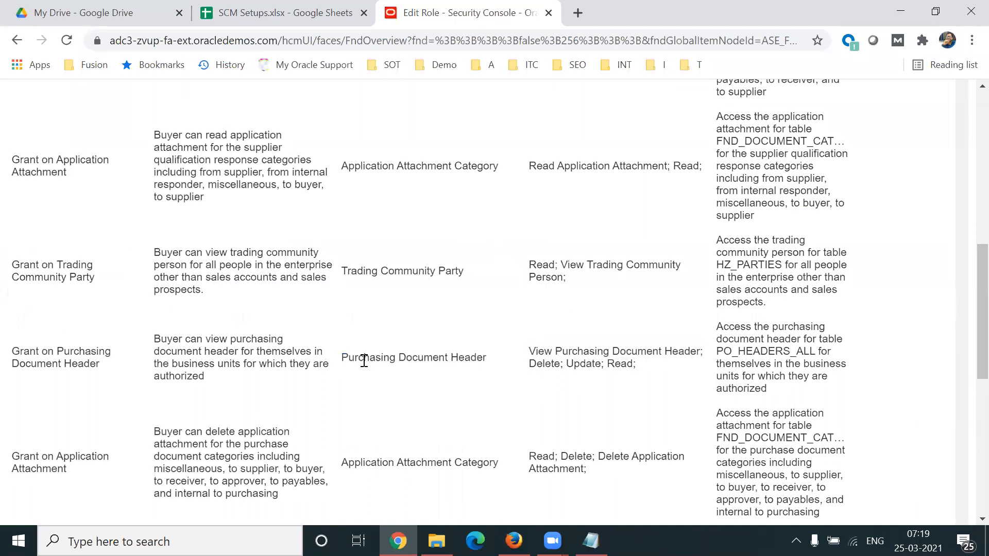
left_click_drag(341, 358, 492, 358)
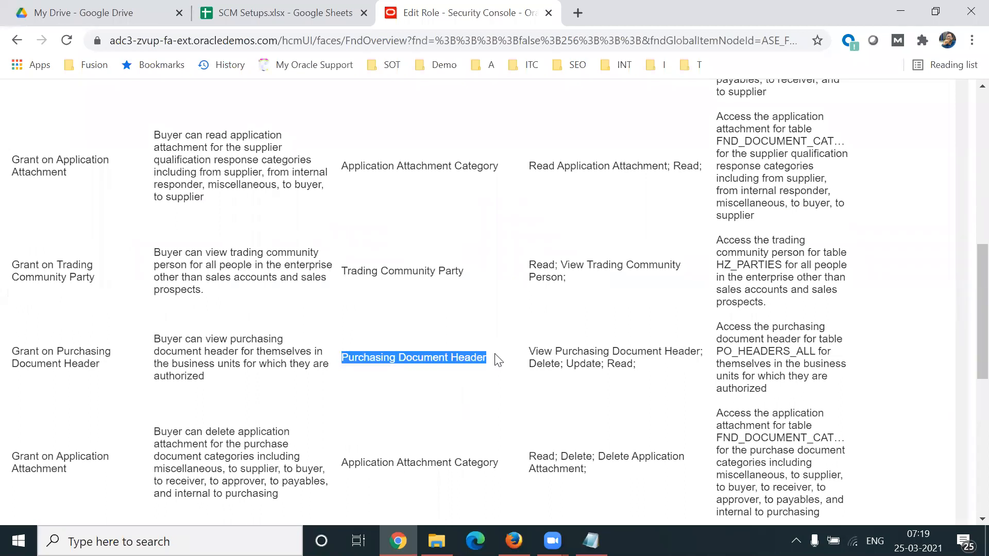
left_click_drag(719, 351, 810, 352)
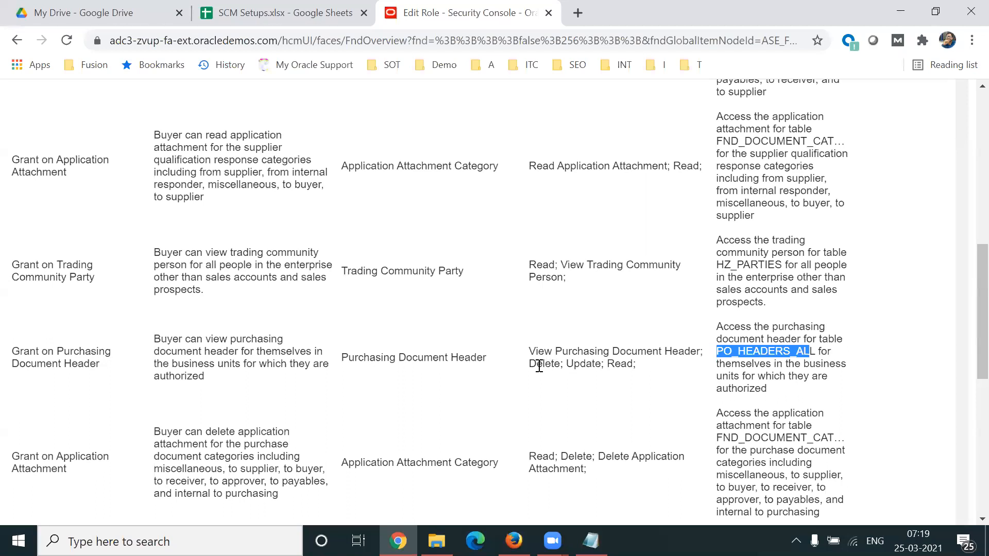
left_click_drag(530, 365, 635, 361)
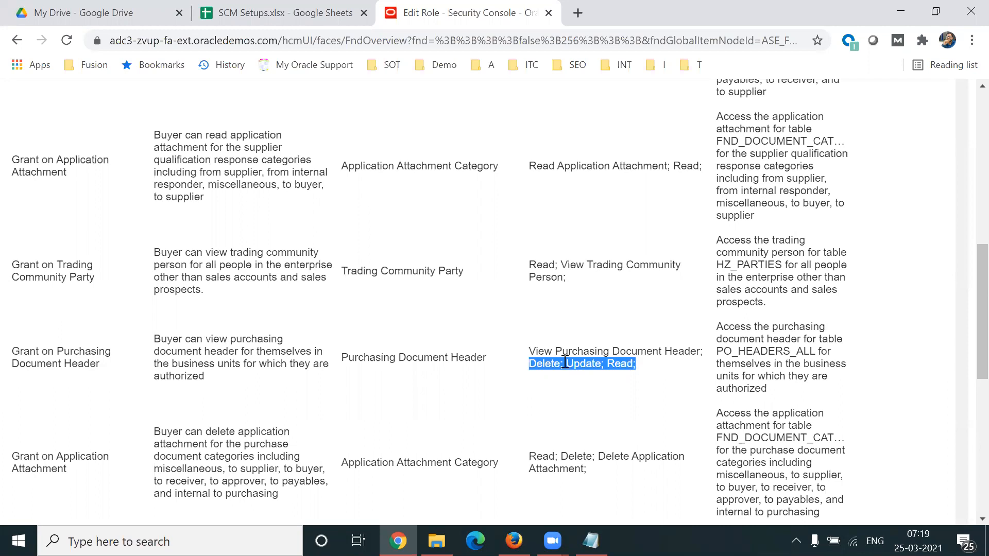
Step: Examine the lower EGP_SYSTEM_ITEMS_B policy and highlight its item data resource and View Item Basic privilege
scroll(968, 360, "down", 3)
scroll(967, 359, "down", 5)
scroll(968, 417, "down", 2)
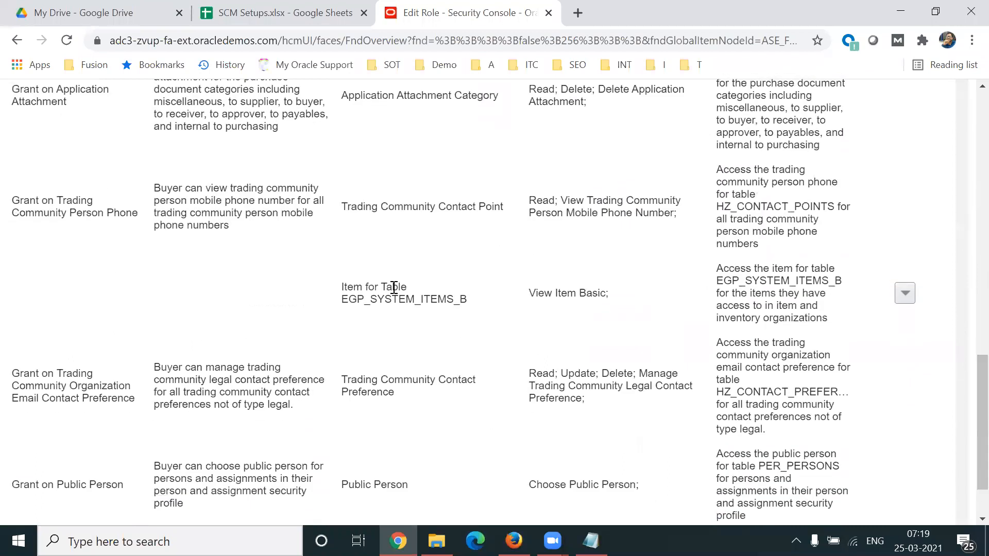
left_click_drag(346, 287, 417, 298)
left_click(390, 288)
left_click_drag(354, 287, 392, 287)
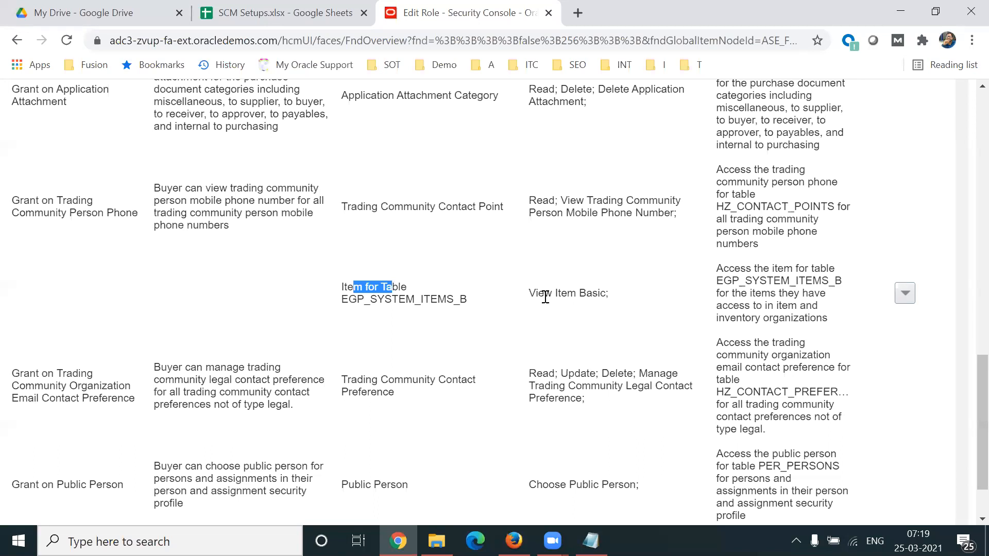
left_click_drag(528, 292, 605, 294)
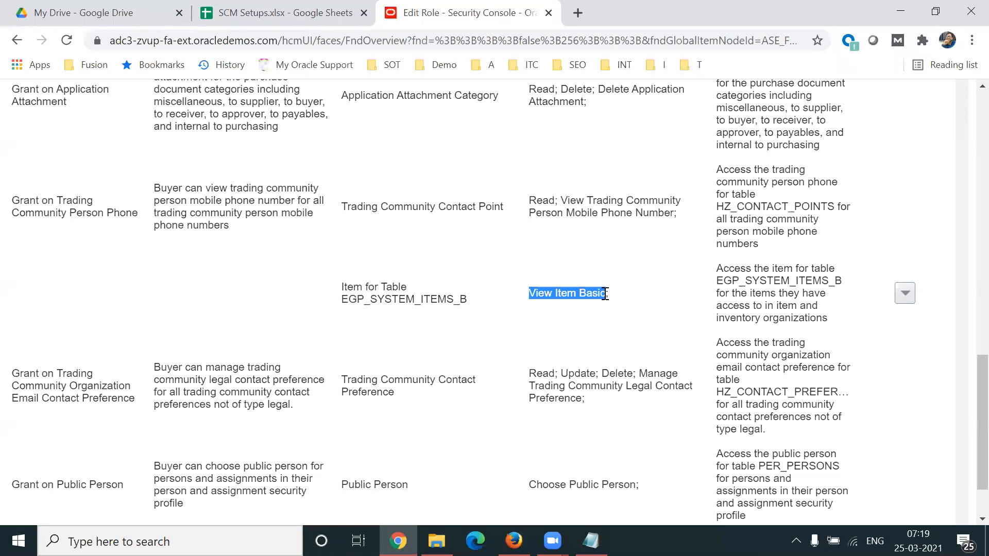
Step: Review the Buyer role's data security policies through to the end of the list, highlighting the View Item Basic privilege again
scroll(964, 371, "up", 7)
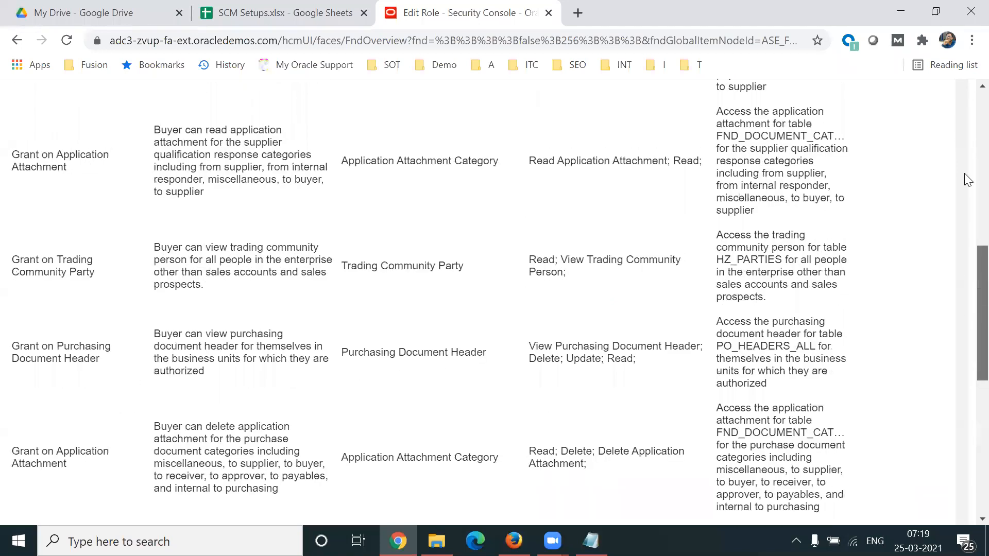
scroll(964, 173, "up", 8)
left_click_drag(119, 103, 157, 104)
scroll(964, 231, "down", 1)
scroll(964, 232, "down", 11)
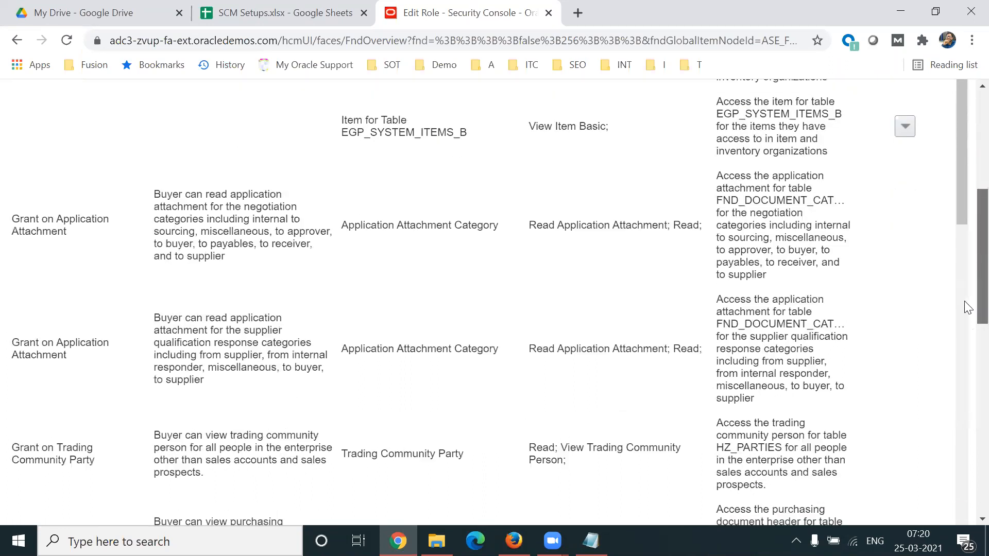
scroll(712, 364, "down", 4)
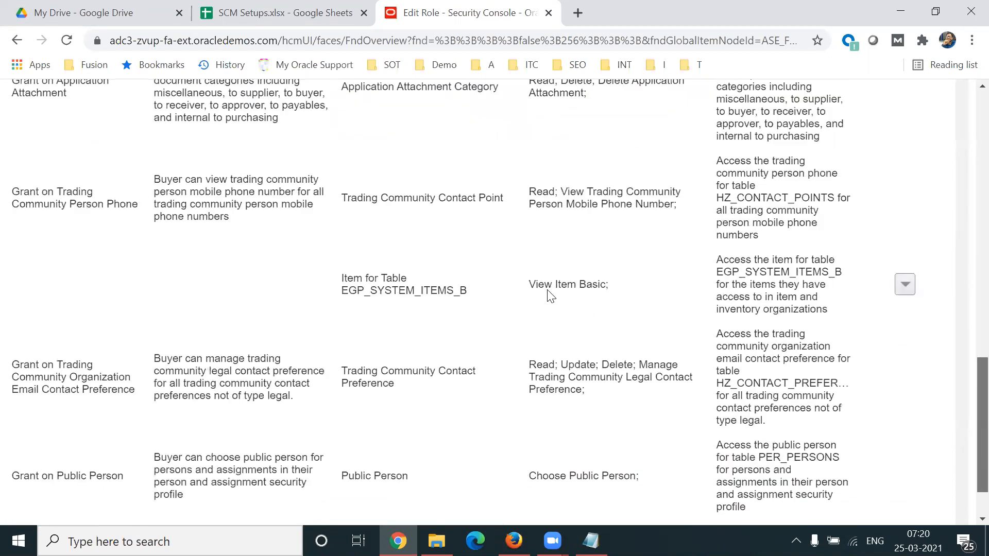
left_click_drag(523, 283, 568, 284)
triple_click(568, 284)
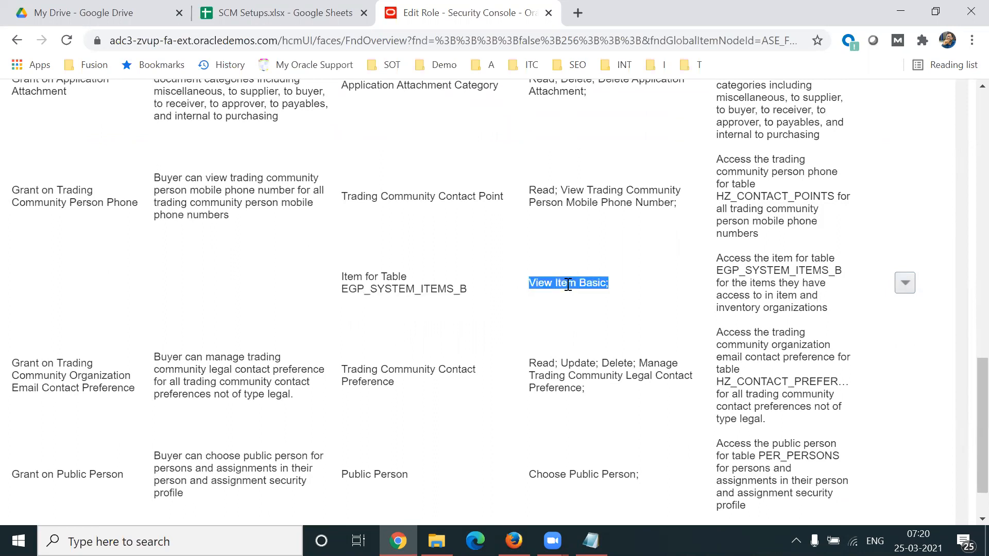
scroll(964, 435, "down", 1)
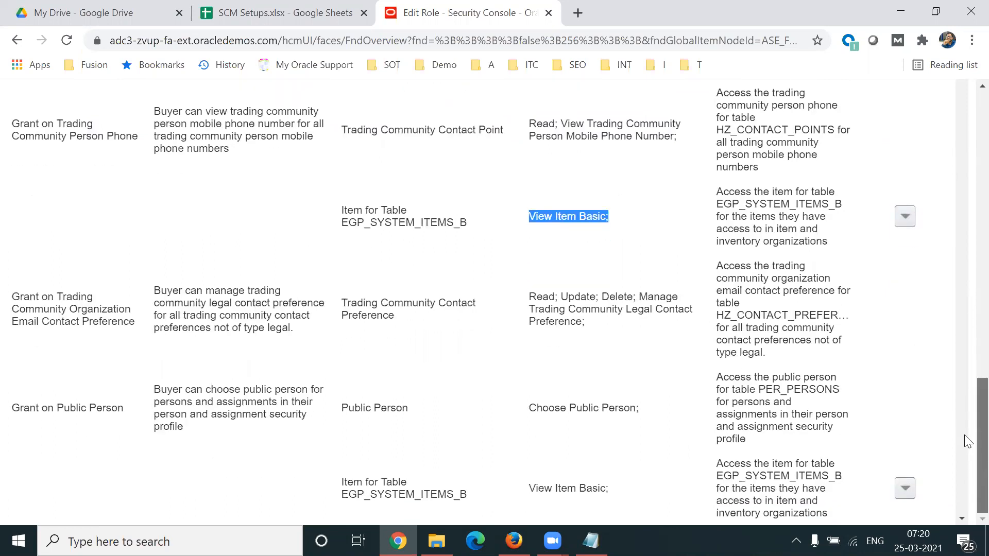
Step: Go to the Buyer role's Role Hierarchy and highlight the role name in the page heading
scroll(964, 435, "up", 7)
scroll(964, 145, "up", 7)
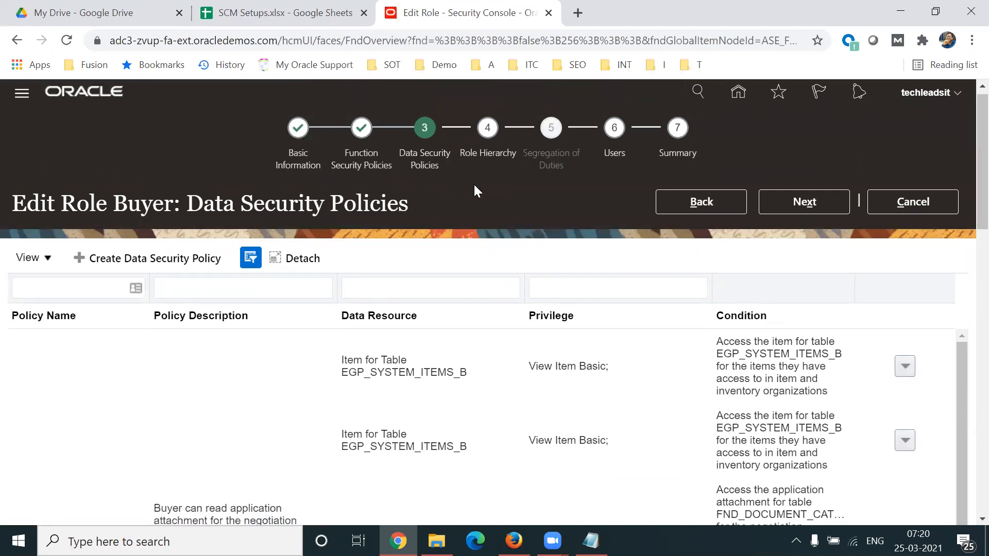
left_click(485, 152)
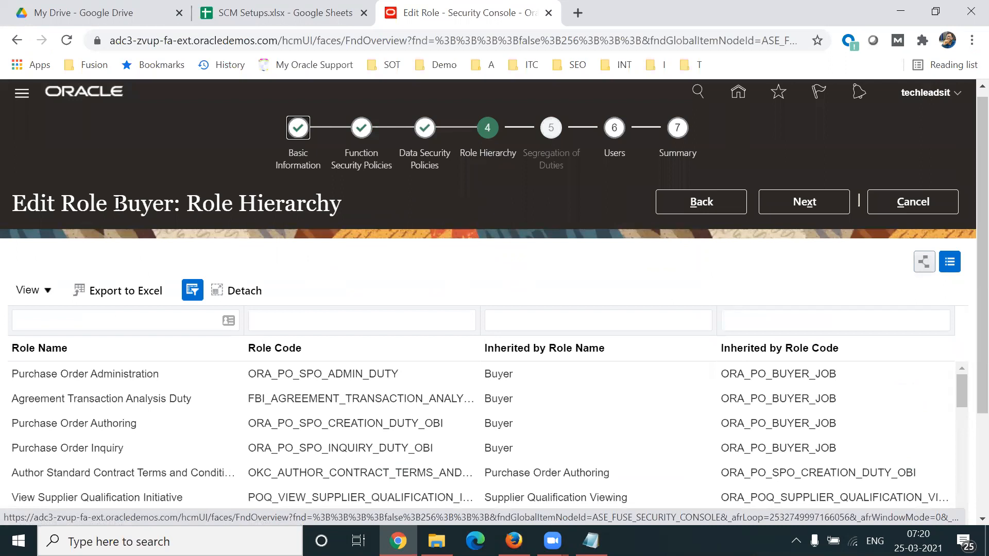
double_click(162, 204)
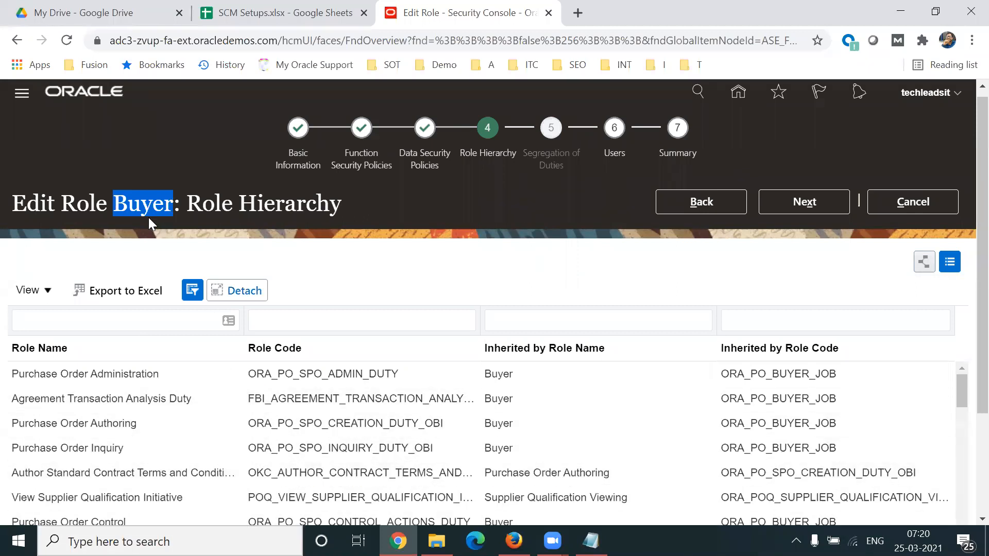
left_click_drag(114, 206, 173, 208)
Step: Proceed to the Buyer role's Users stage and examine the list of users assigned to the role
left_click(805, 203)
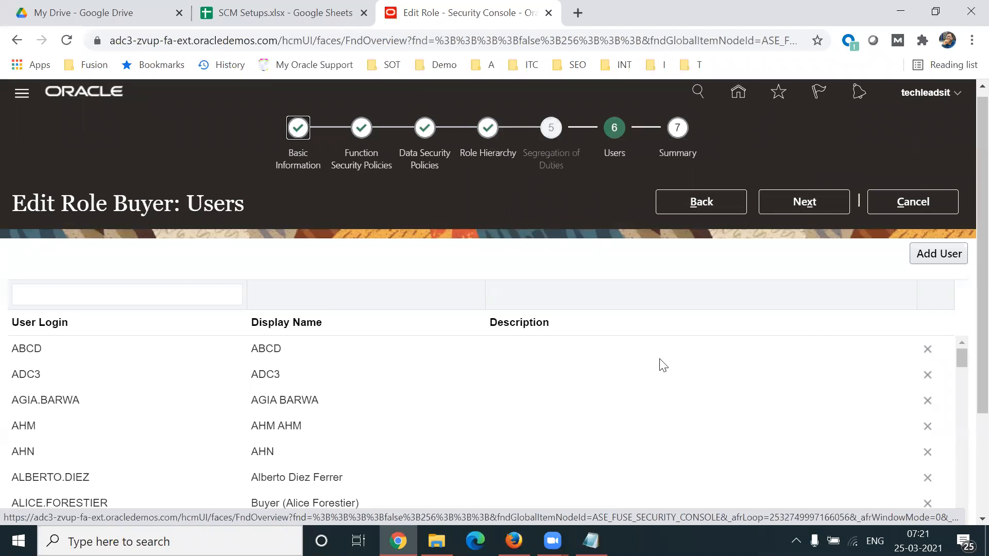
scroll(965, 223, "down", 1)
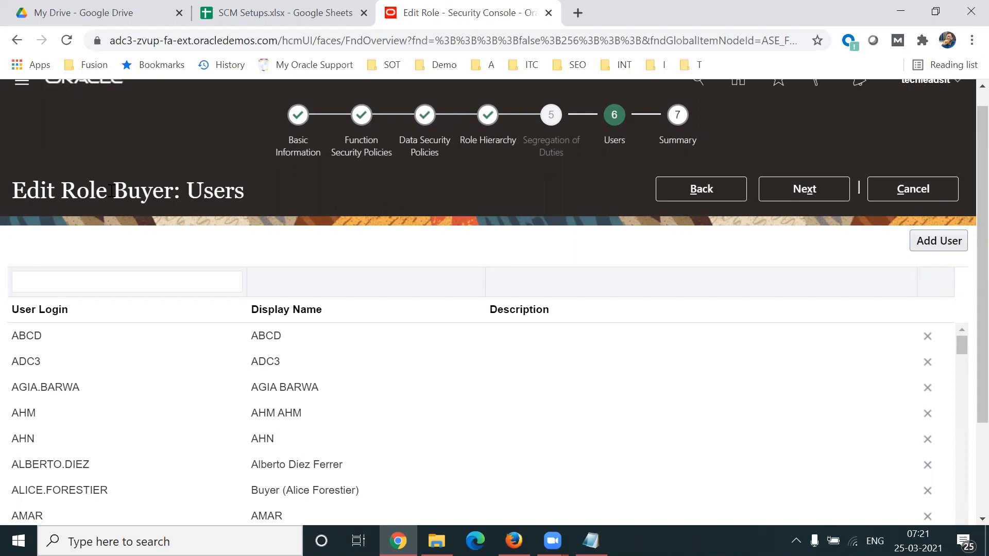
left_click_drag(111, 191, 157, 191)
left_click(164, 440)
scroll(964, 355, "down", 1)
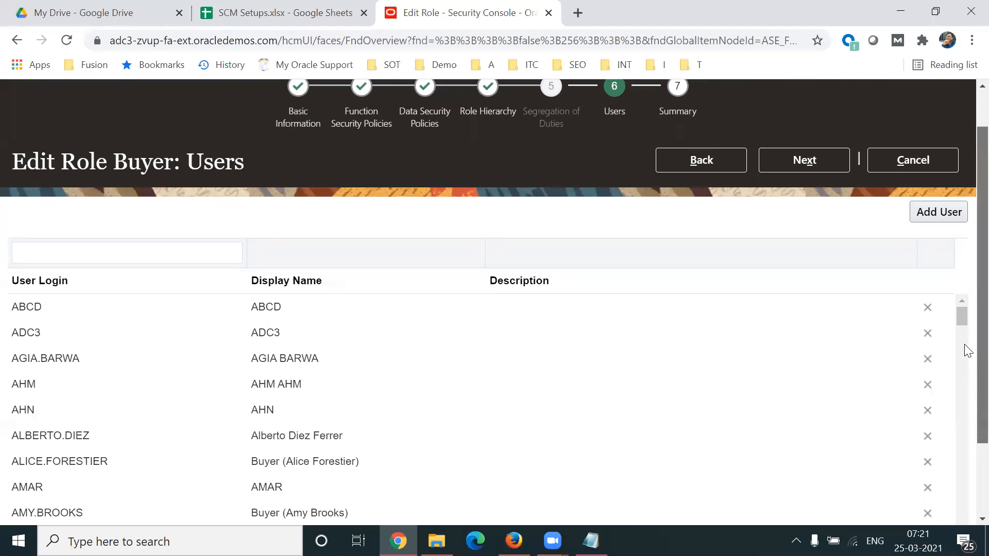
Step: Locate the option for adding users to the role and highlight Role and Buyer in the page heading
scroll(966, 360, "up", 1)
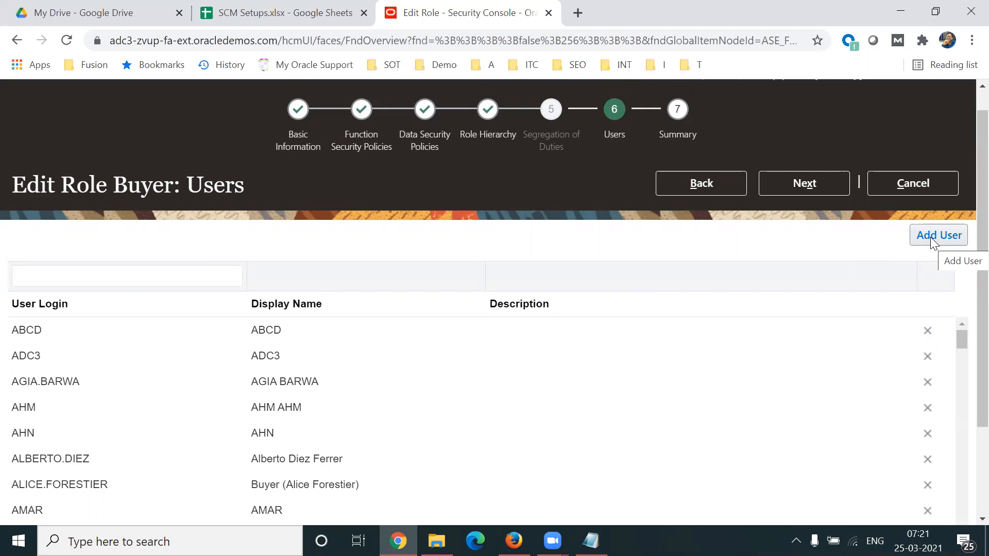
double_click(92, 183)
left_click_drag(120, 187, 110, 186)
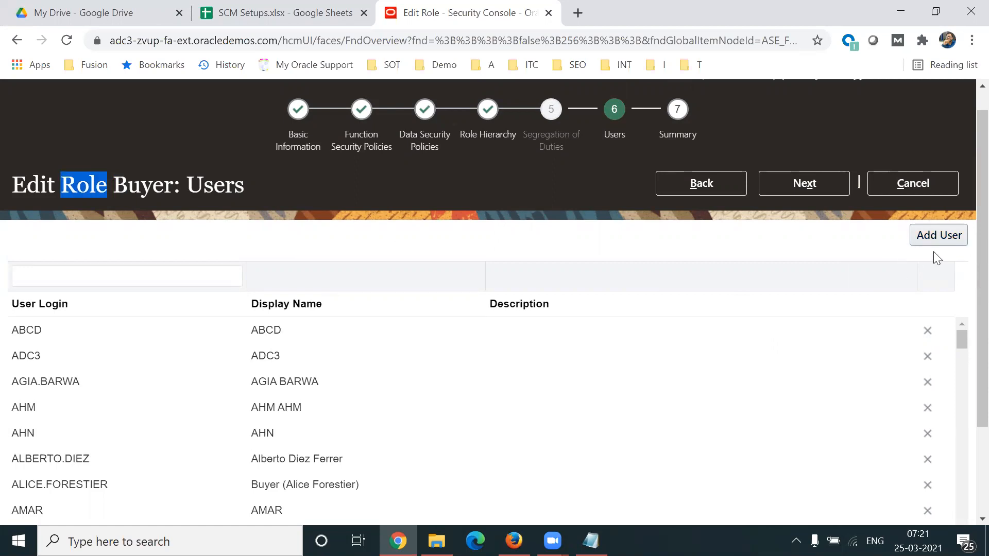
double_click(124, 184)
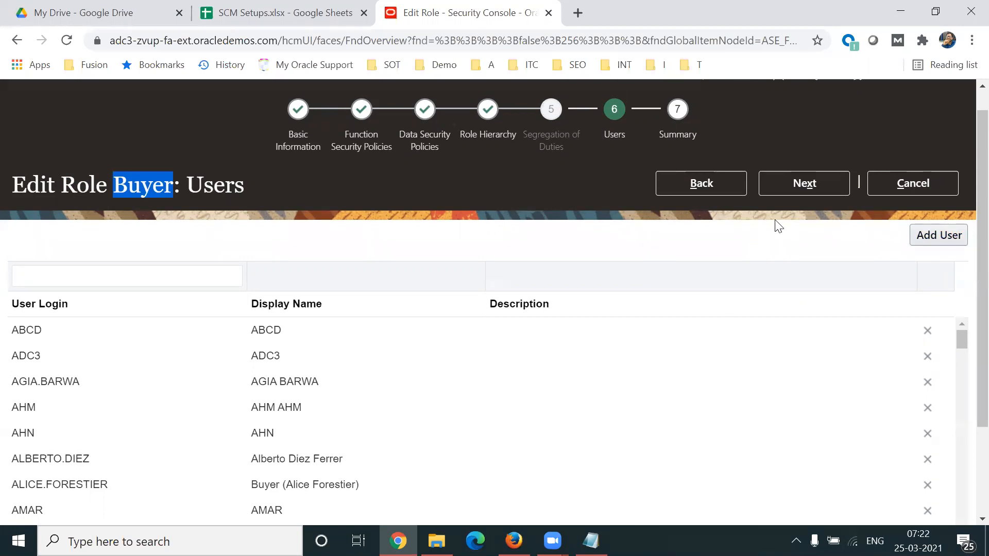
Step: Proceed to the Buyer role's Summary, cancel the role edit, and highlight the Buyer name in the Roles search result
left_click(807, 187)
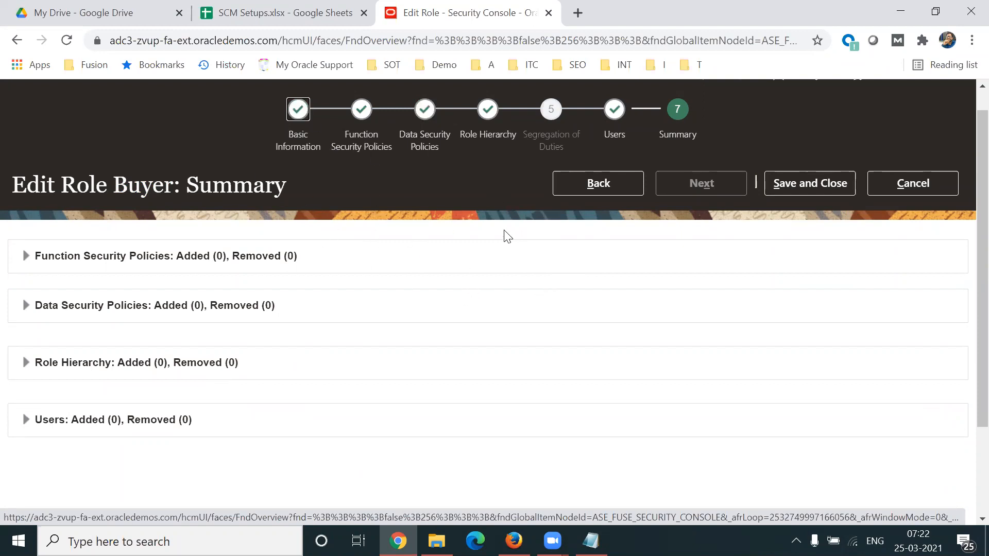
left_click(911, 183)
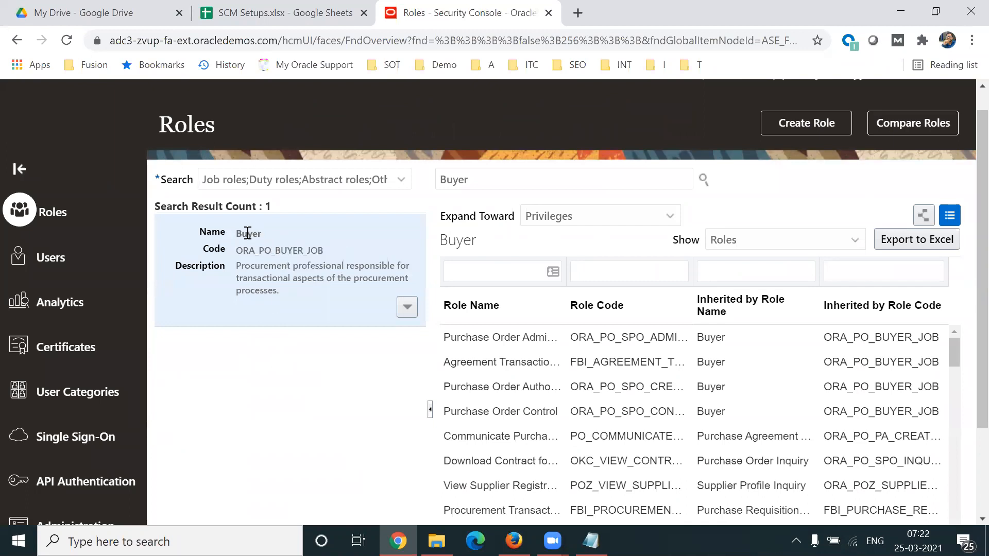
left_click_drag(236, 234, 255, 234)
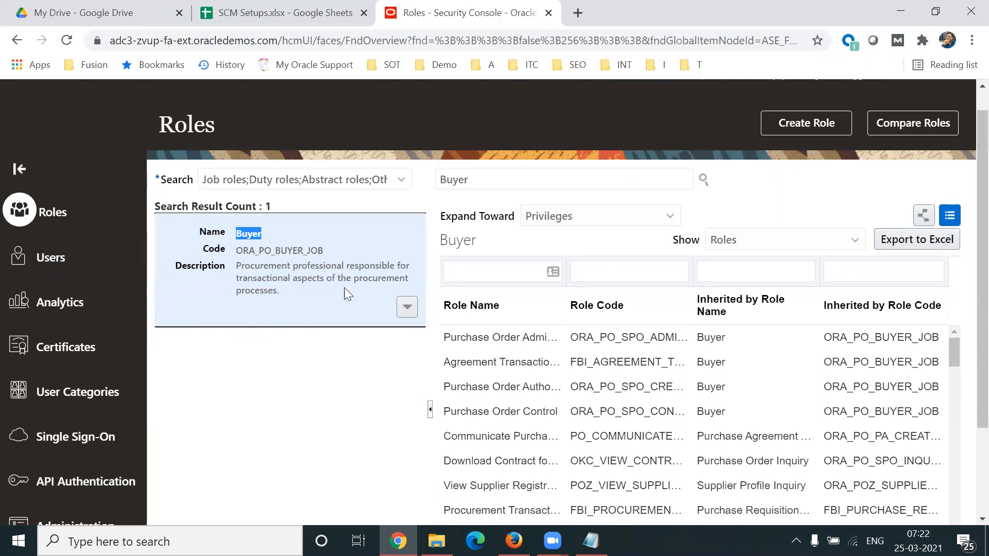
Step: Switch to the Notepad notes and highlight the Buyer Role heading and the Cancel action under Manage Purchase Order
left_click(590, 541)
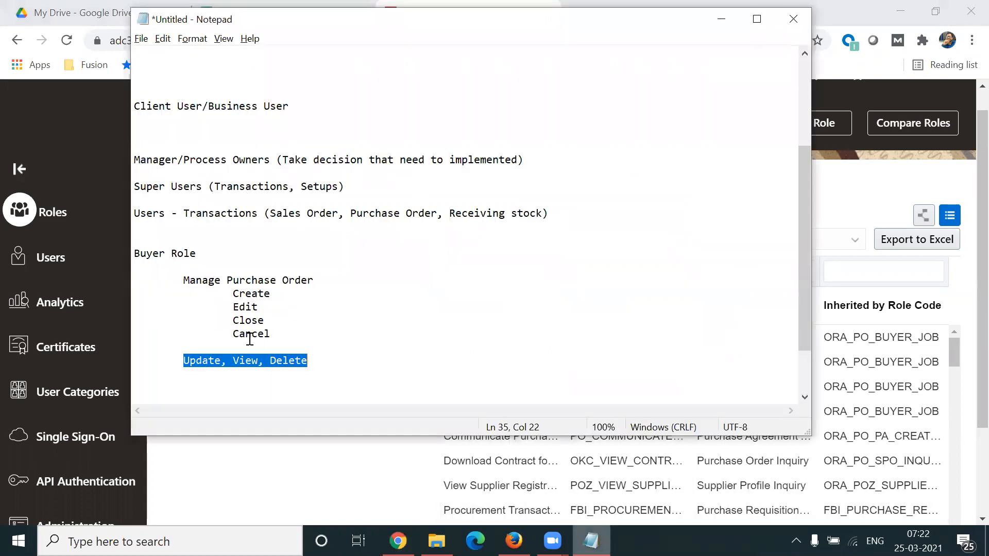
left_click_drag(208, 256, 132, 254)
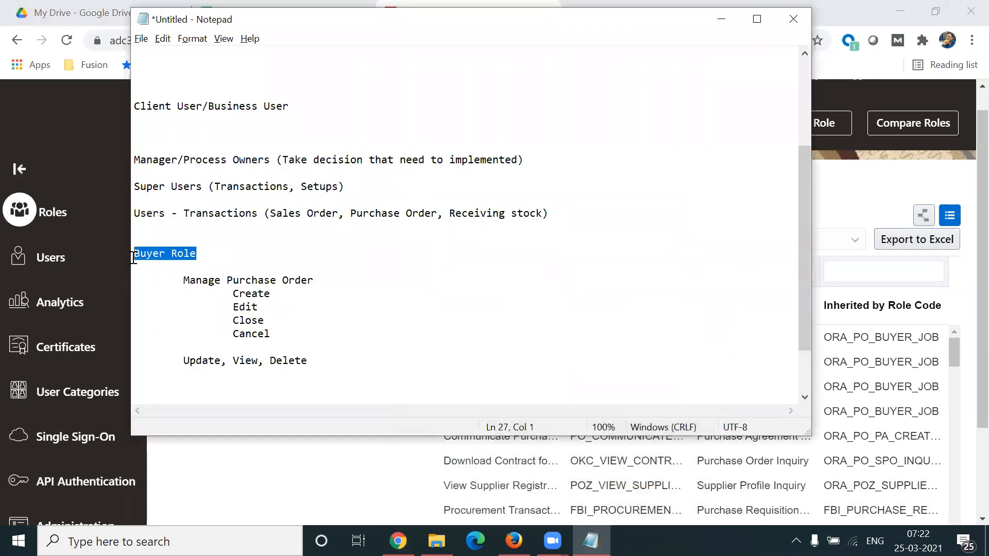
left_click_drag(232, 335, 281, 340)
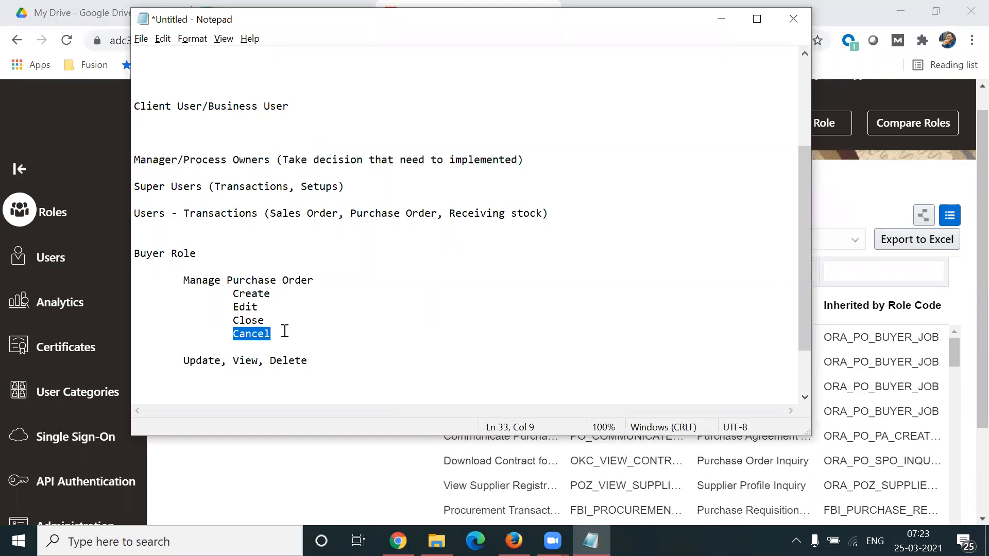
left_click(282, 340)
left_click_drag(226, 334, 276, 334)
Step: Return to the Security Console in Chrome and start copying the Buyer role with the Copy top role and inherited roles option
key("alt+Tab")
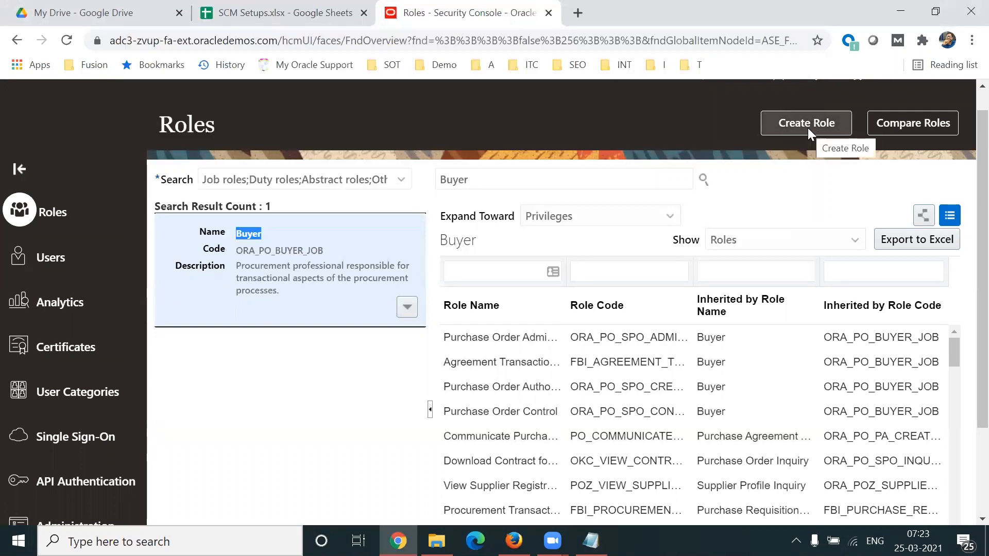
left_click(407, 307)
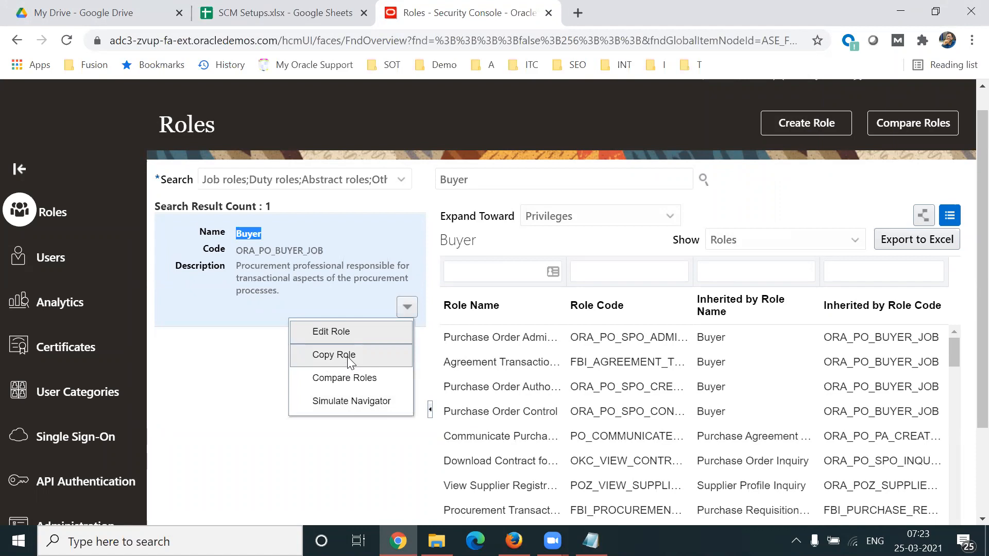
left_click(330, 360)
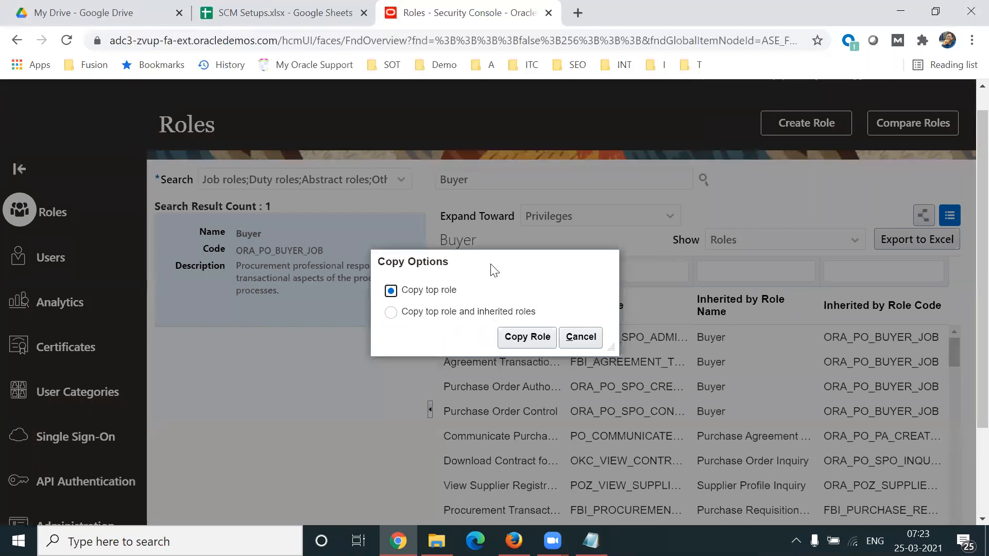
left_click_drag(488, 251, 482, 241)
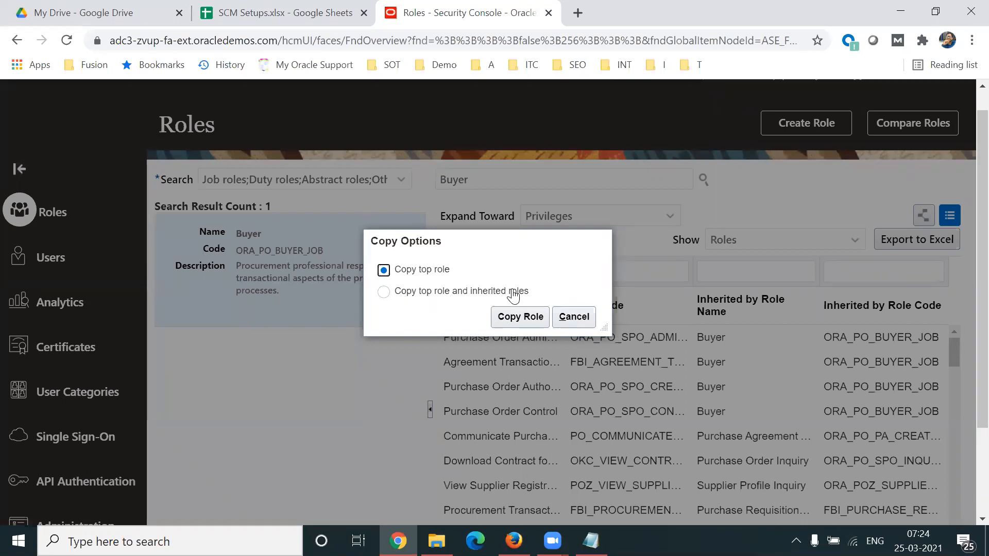
left_click(385, 294)
left_click(520, 316)
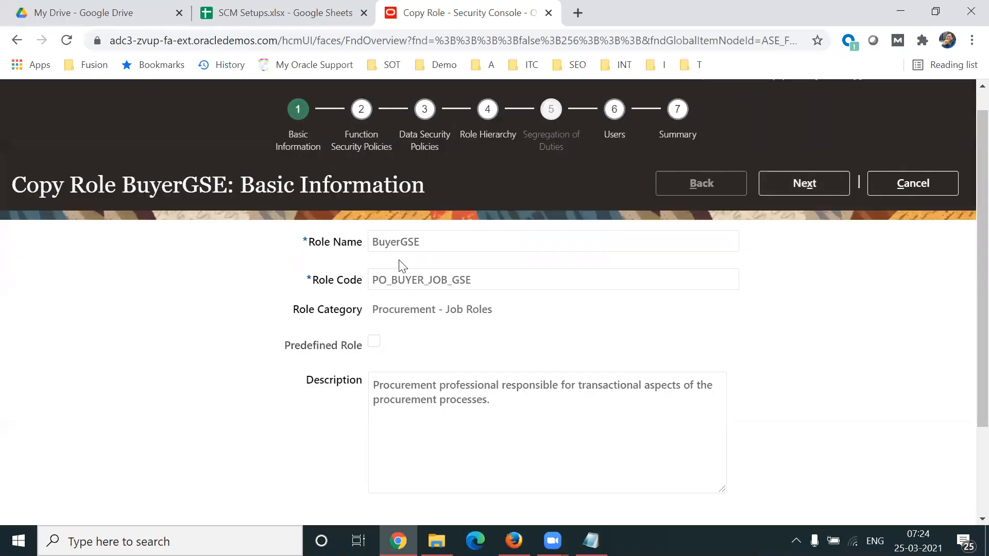
Step: Rename the copied role as Custom Buyer, removing the GSE suffix
left_click(373, 242)
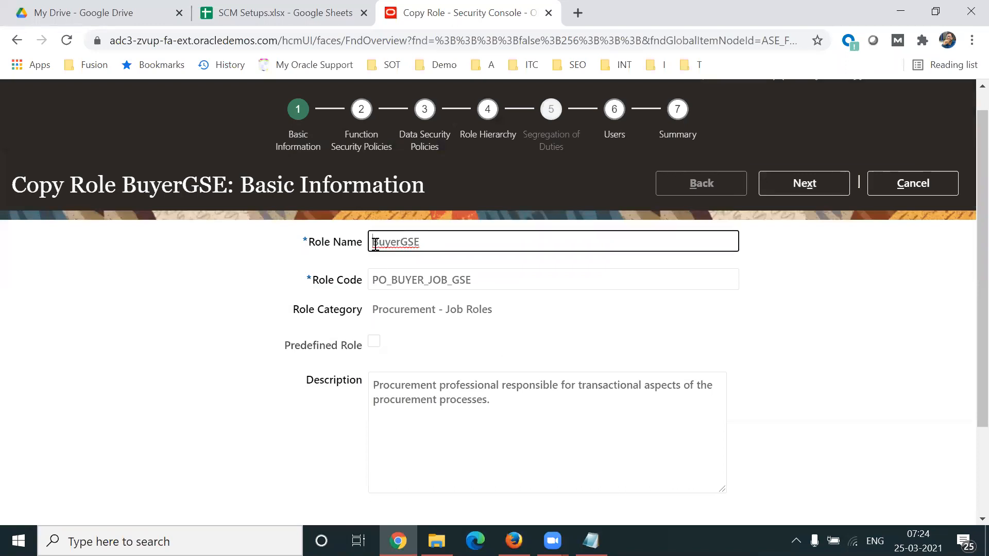
type("Custom")
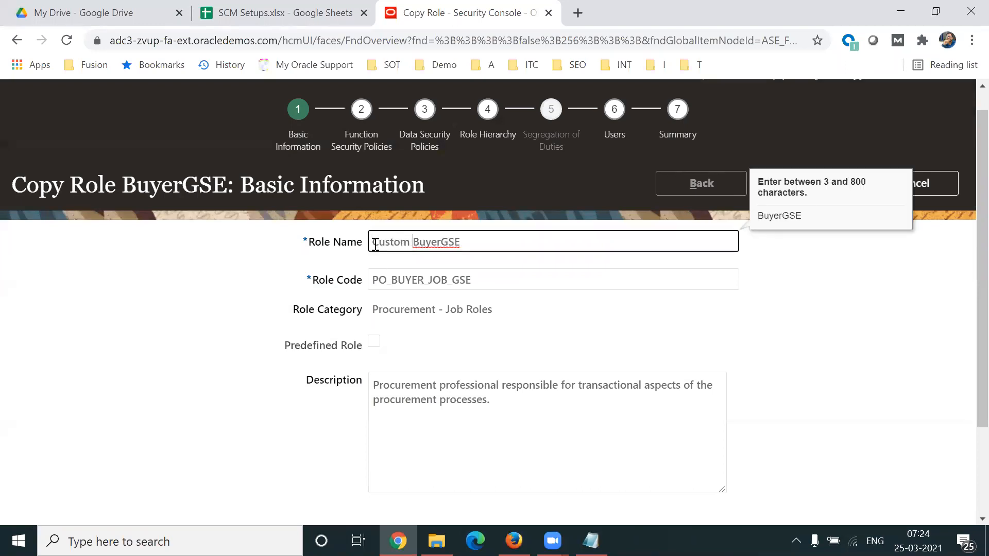
key("BackSpace")
key("BackSpace")
key("BackSpace")
triple_click(476, 243)
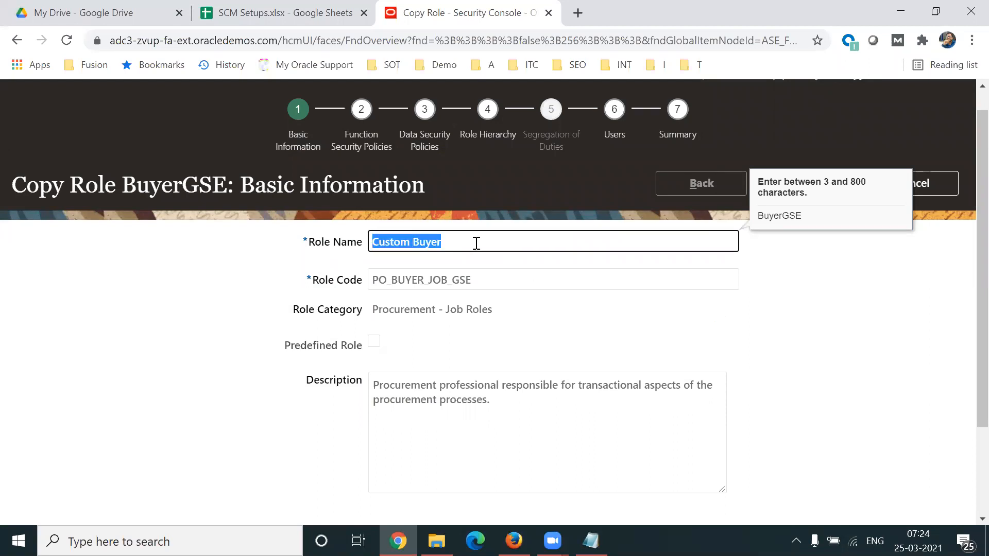
Step: Replace the Custom prefix in the role name so that it reads TL Buyer
left_click(410, 241)
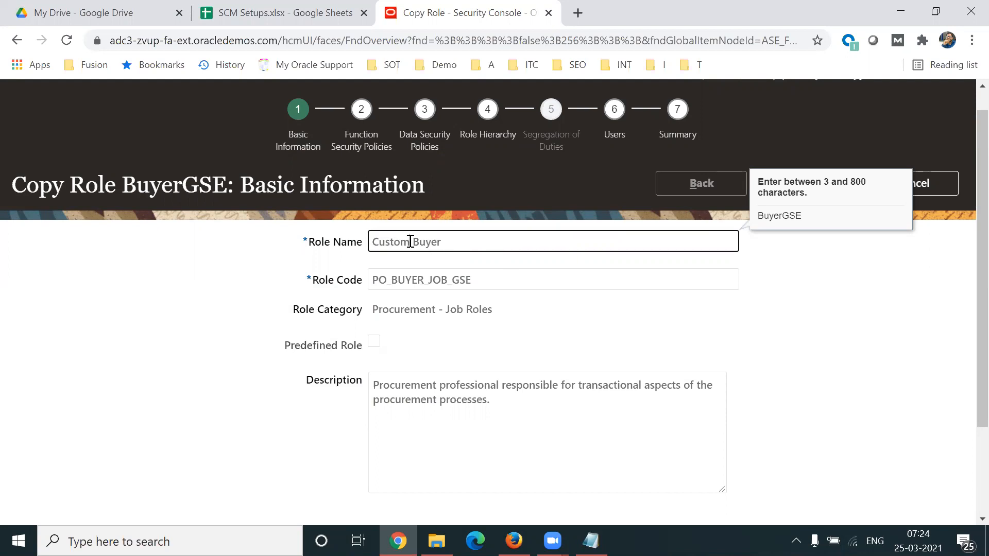
key("BackSpace")
key("BackSpace")
key("BackSpace")
key("BackSpace")
key("BackSpace")
key("BackSpace")
type("TL")
key("BackSpace")
key("BackSpace")
type("U")
type("E")
key("BackSpace")
key("BackSpace")
type("OLA")
key("BackSpace")
key("BackSpace")
key("BackSpace")
type("TL")
Step: Set the role code to TL_PO_BUYER_JOB
left_click(522, 280)
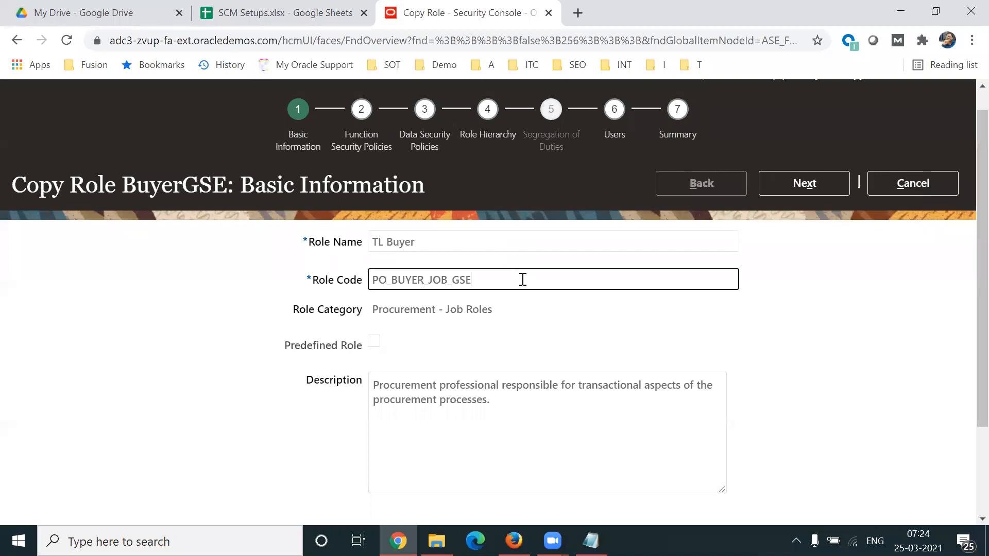
double_click(522, 280)
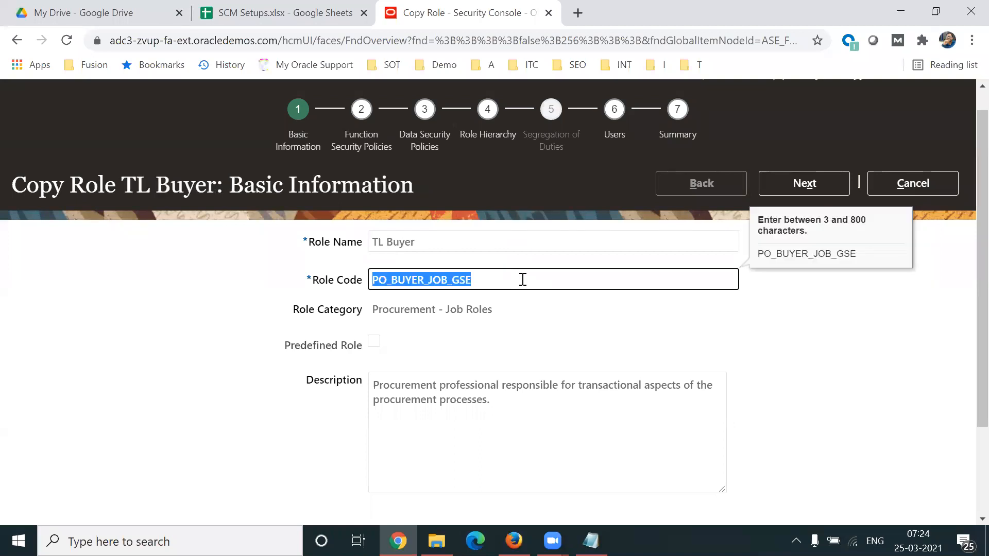
left_click(522, 280)
key("BackSpace")
key("BackSpace")
key("BackSpace")
key("BackSpace")
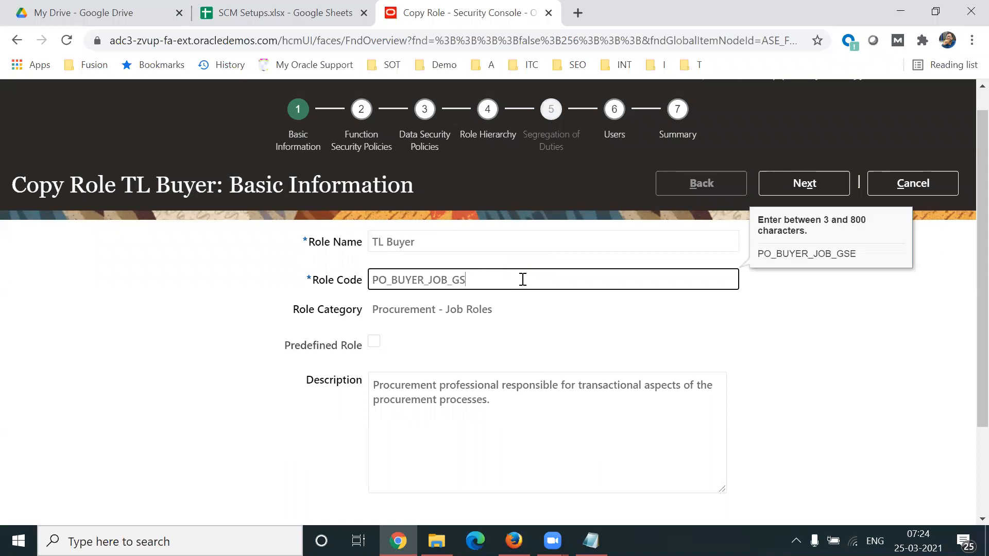
left_click(372, 279)
type("TL_")
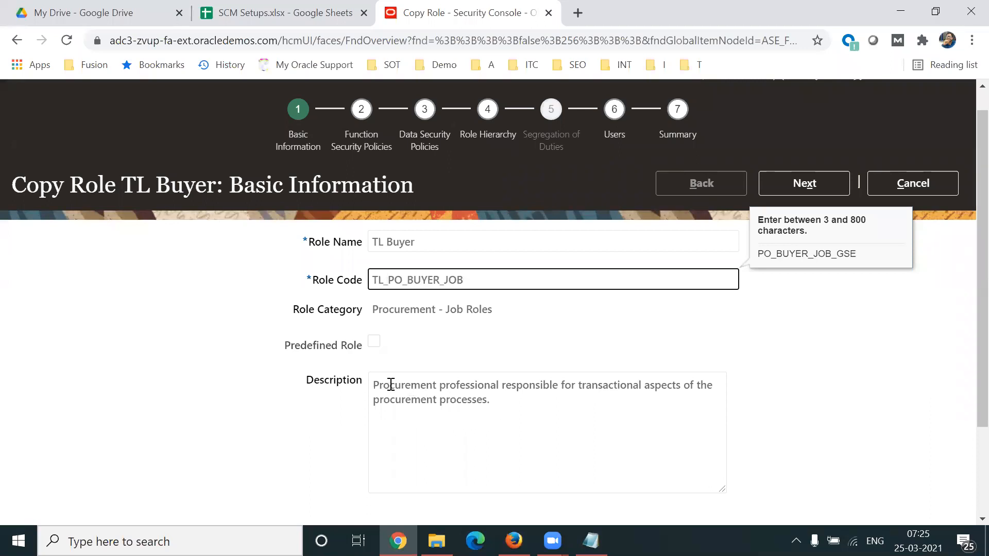
Step: Insert Custom Role at the start of the role description
left_click(372, 384)
type("Custom Role")
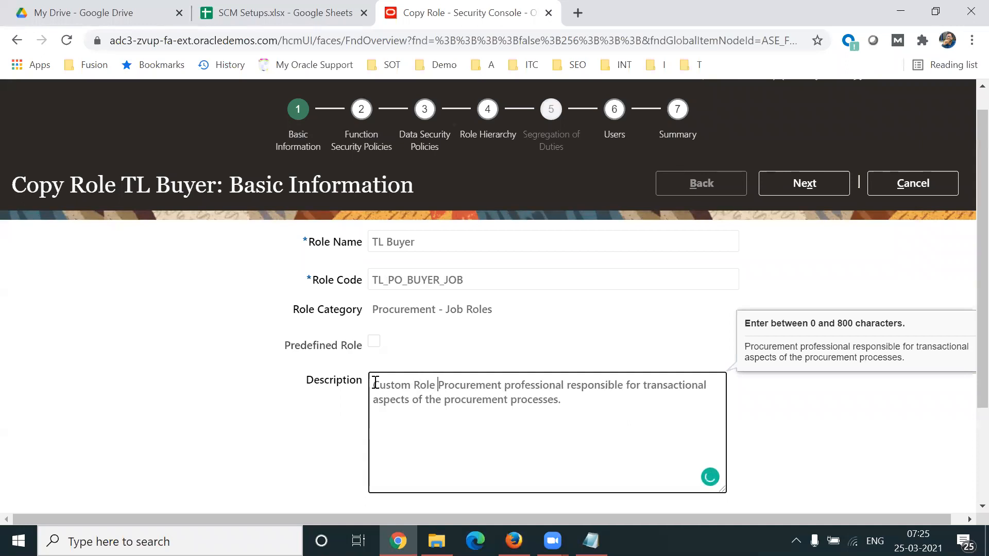
left_click(840, 271)
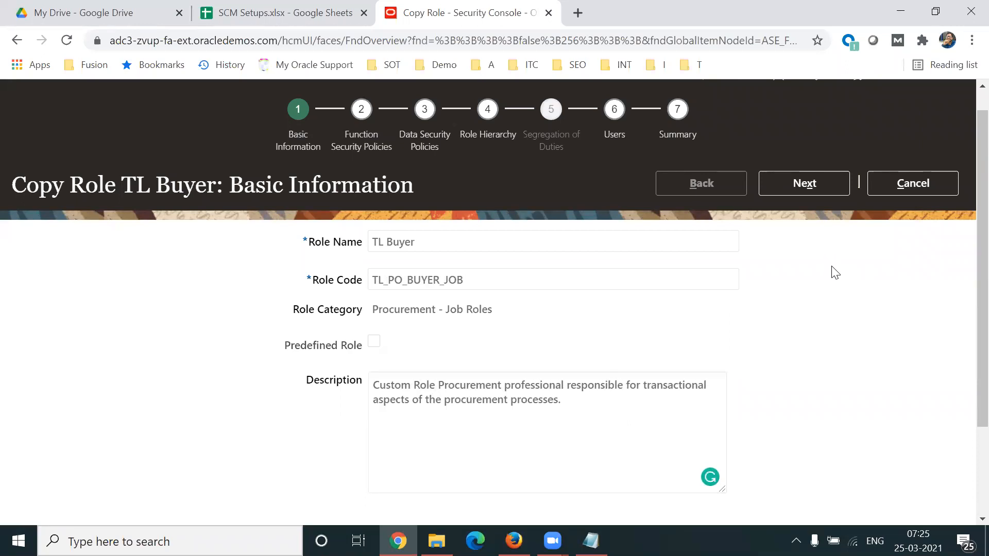
Step: Highlight the Predefined Role label and proceed to the Function Security Policies stage of the role copy
left_click_drag(279, 350, 354, 350)
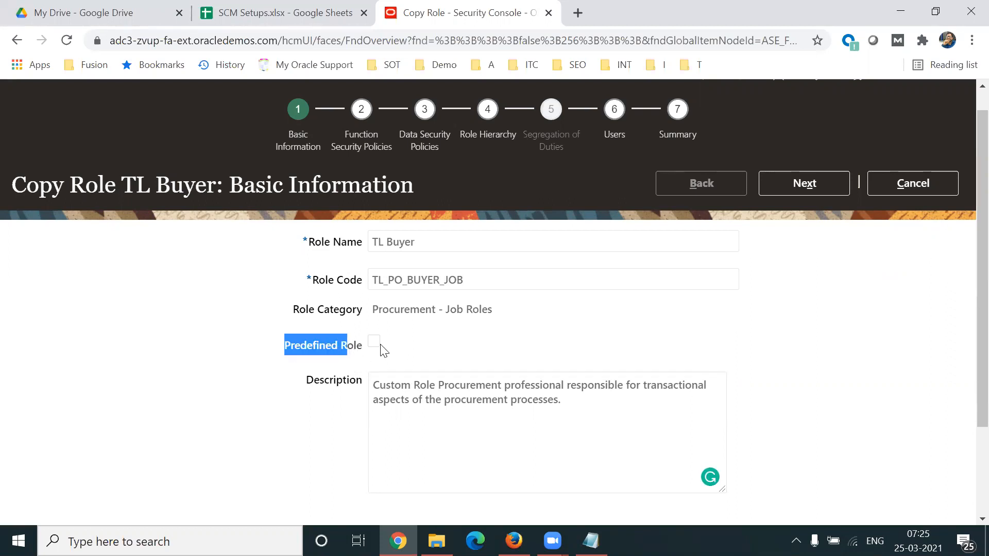
left_click(685, 327)
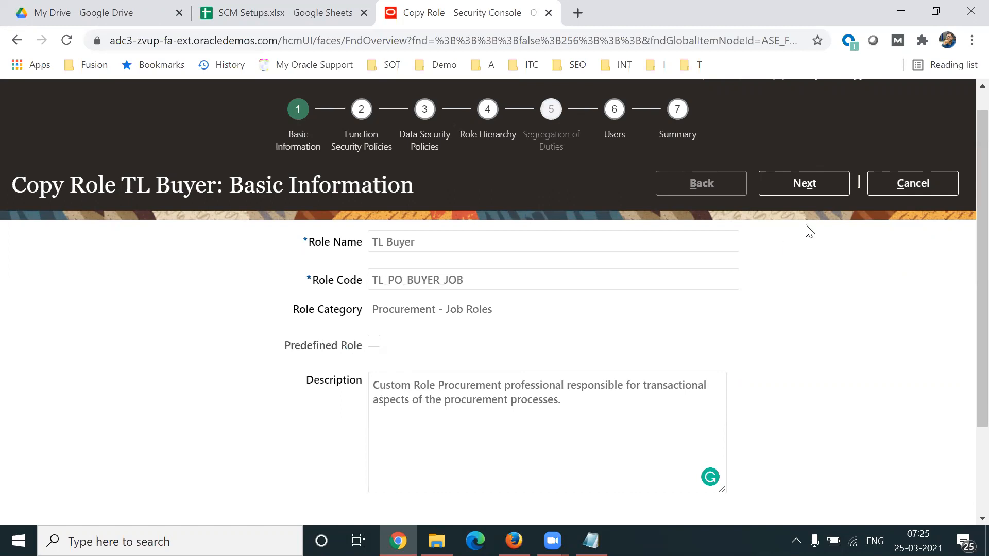
left_click(801, 185)
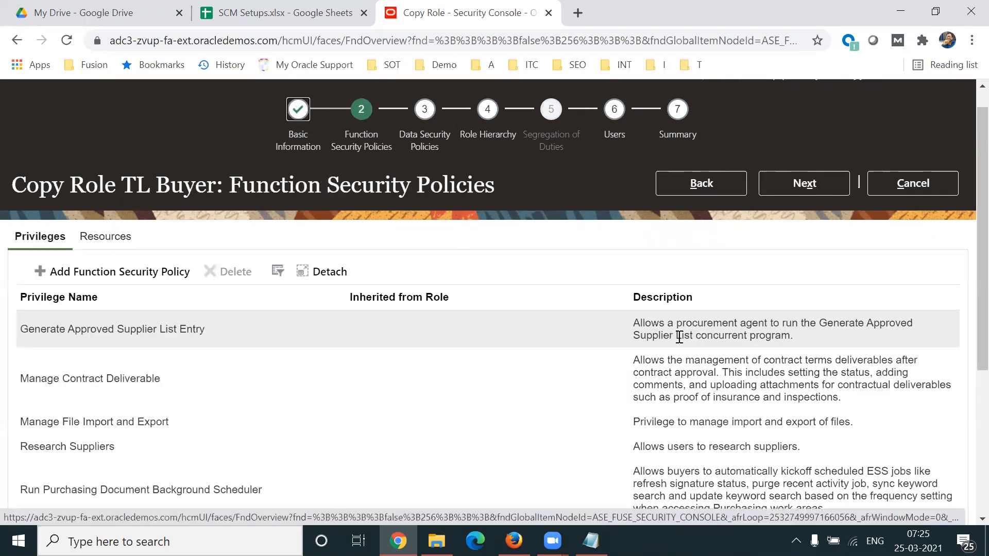
Step: Examine the TL Buyer role's list of function security privileges and their descriptions
scroll(967, 318, "down", 2)
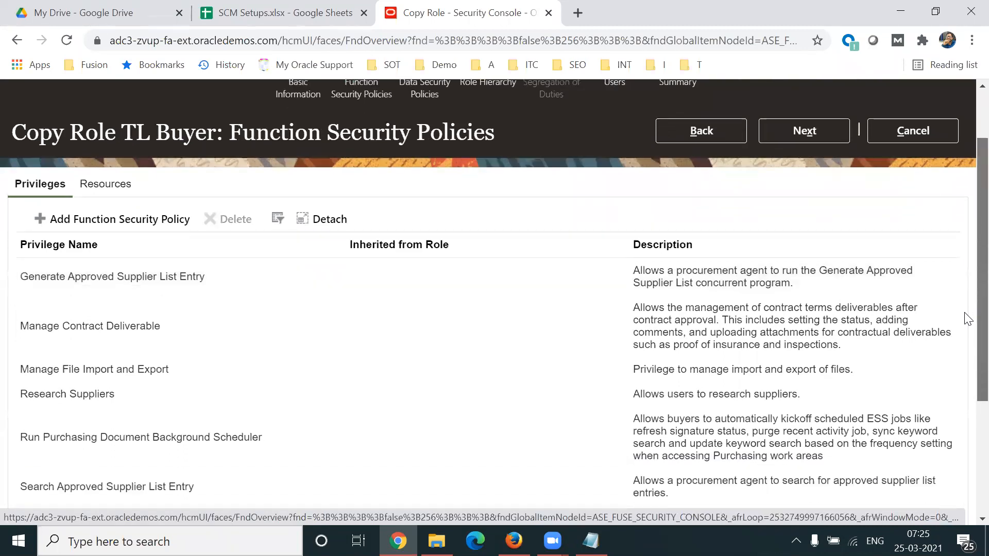
scroll(967, 325, "down", 1)
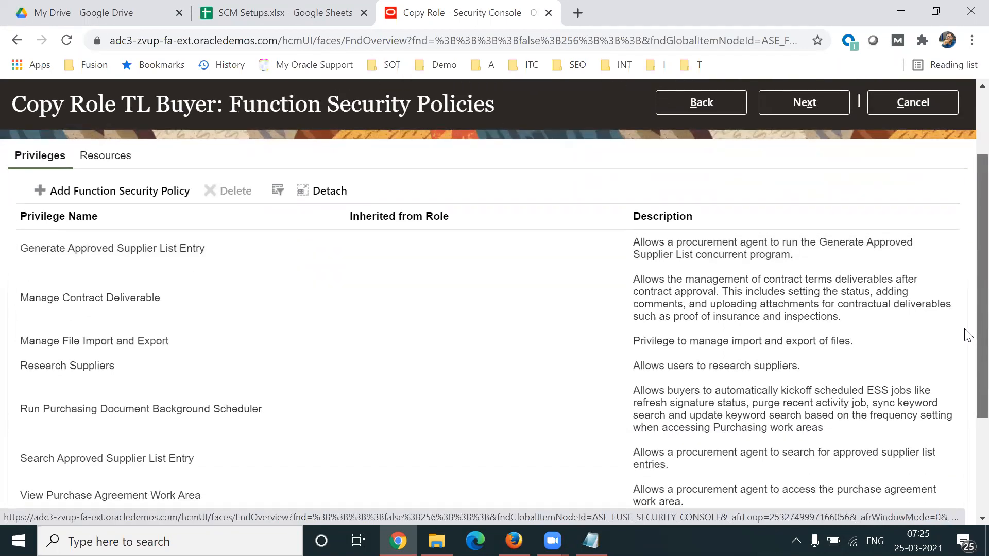
scroll(967, 335, "down", 2)
left_click(329, 370)
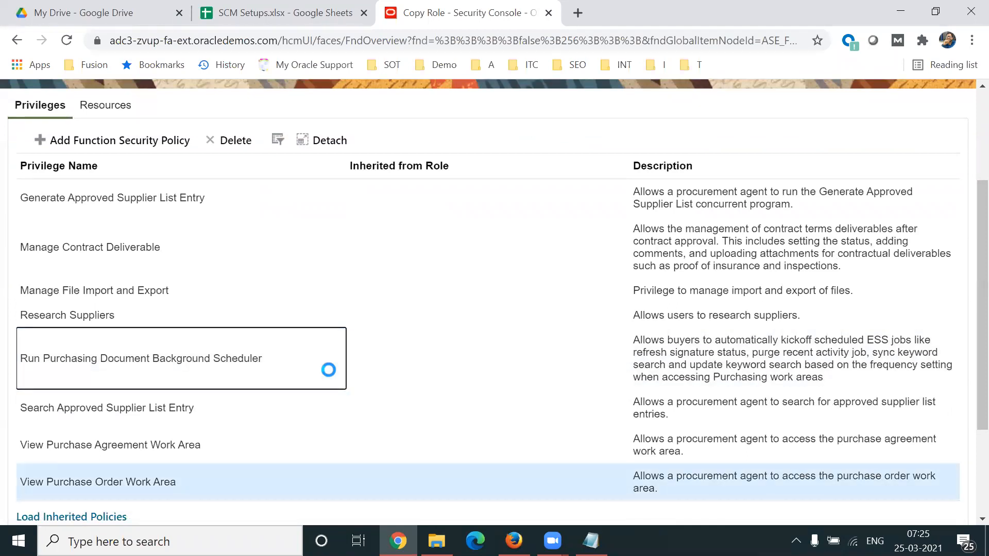
left_click(534, 423)
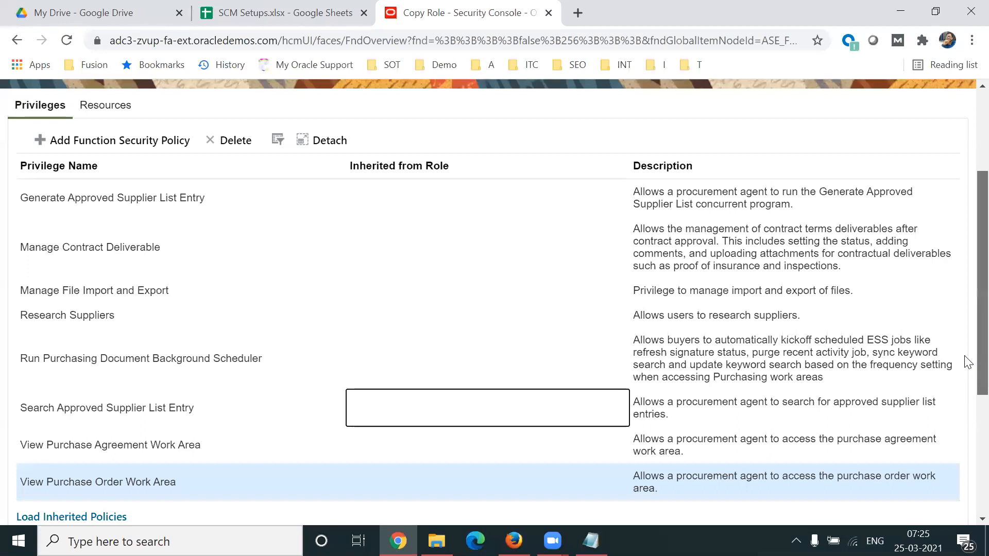
scroll(965, 366, "down", 1)
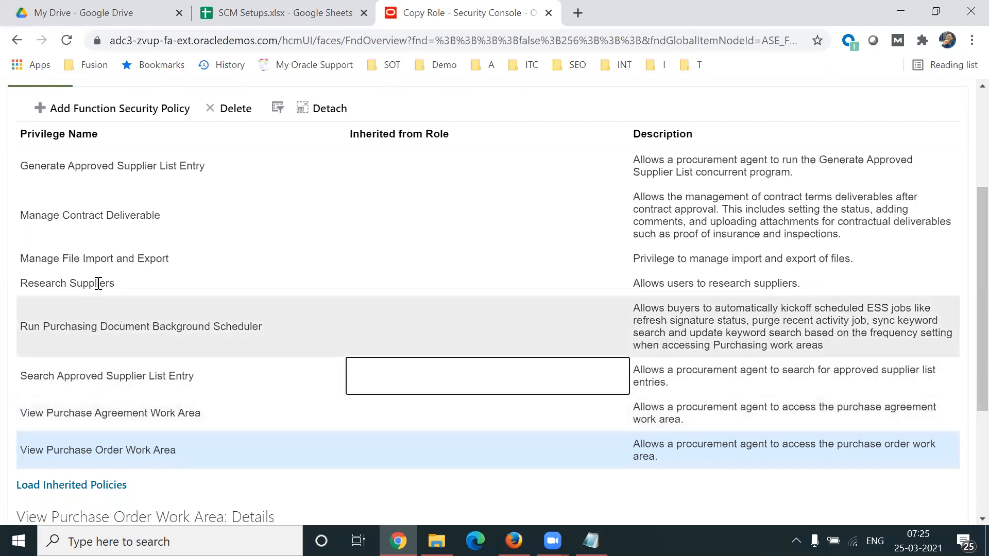
left_click(99, 282)
left_click(104, 217)
left_click(397, 299)
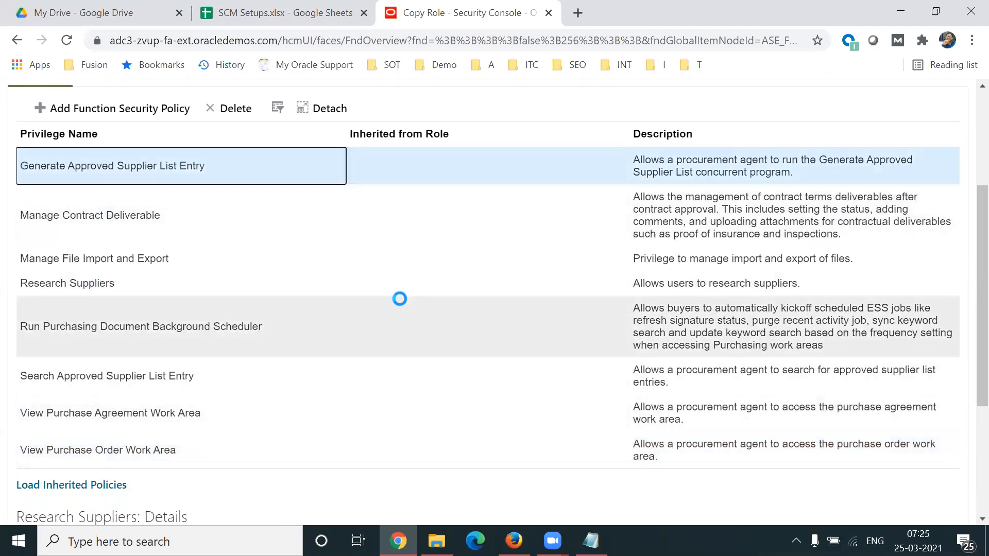
key("Up")
key("Up")
key("Up")
key("Up")
key("Up")
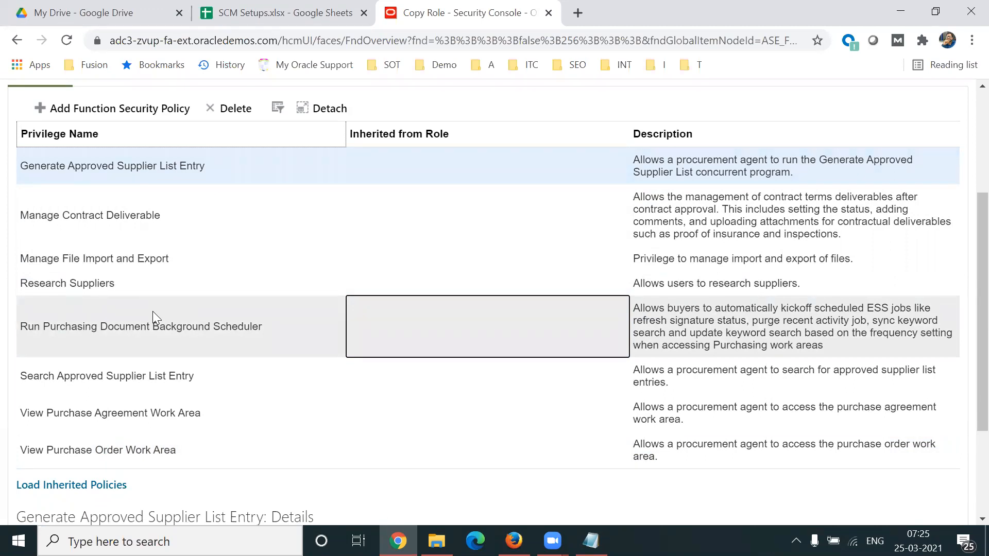
Step: Delete the Generate Approved Supplier List Entry privilege from the TL Buyer role and confirm the deletion
left_click(252, 181)
triple_click(252, 181)
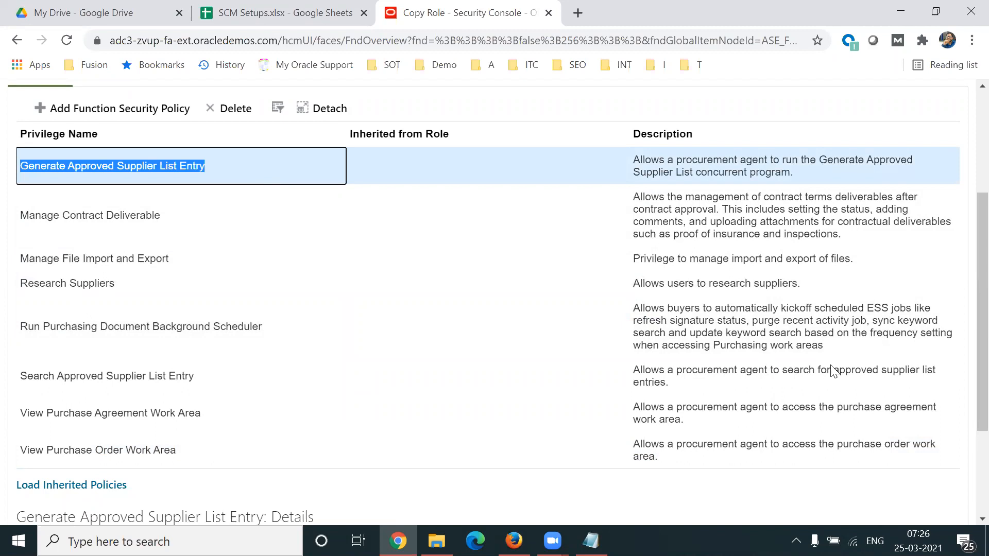
scroll(966, 330, "up", 1)
scroll(966, 330, "up", 1)
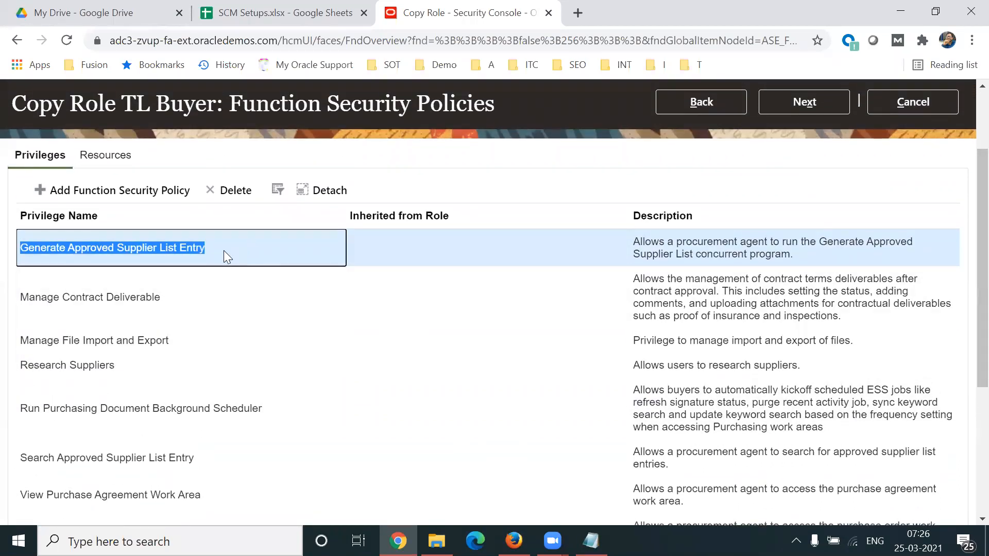
left_click(227, 196)
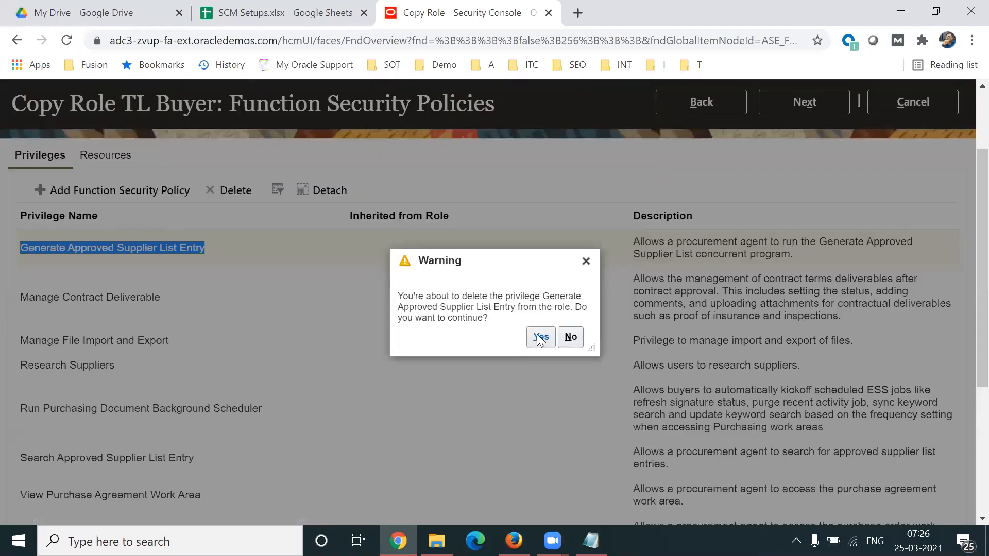
left_click(538, 339)
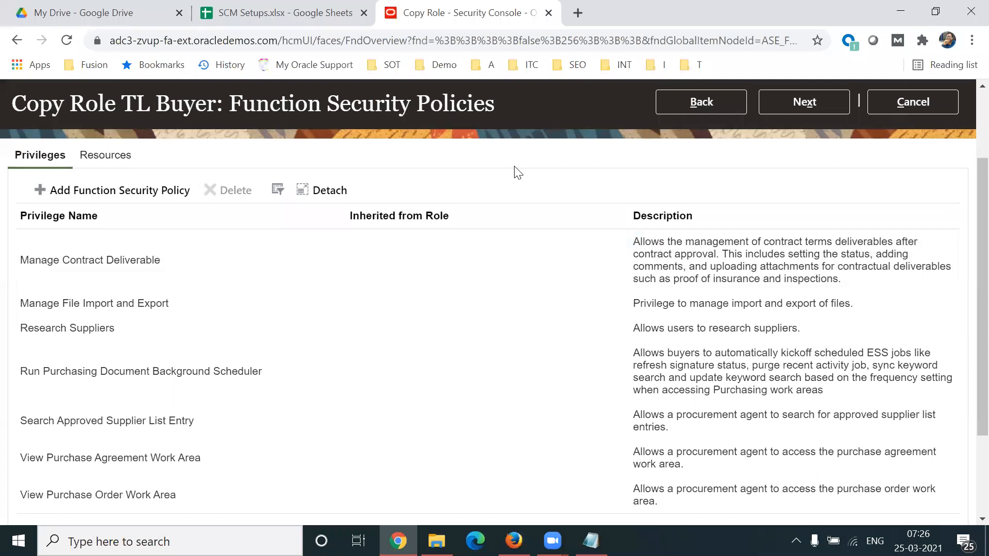
Step: Delete the Search Approved Supplier List Entry privilege from the TL Buyer role and confirm the deletion
left_click(267, 417)
left_click(236, 189)
left_click(539, 337)
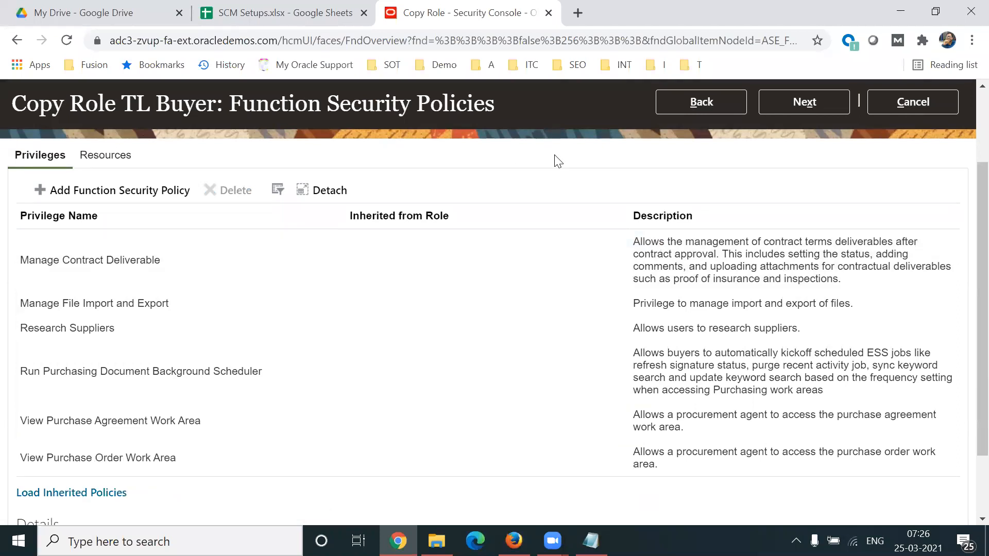
Step: Delete the Manage File Import and Export privilege from the TL Buyer role and confirm the deletion
left_click(99, 431)
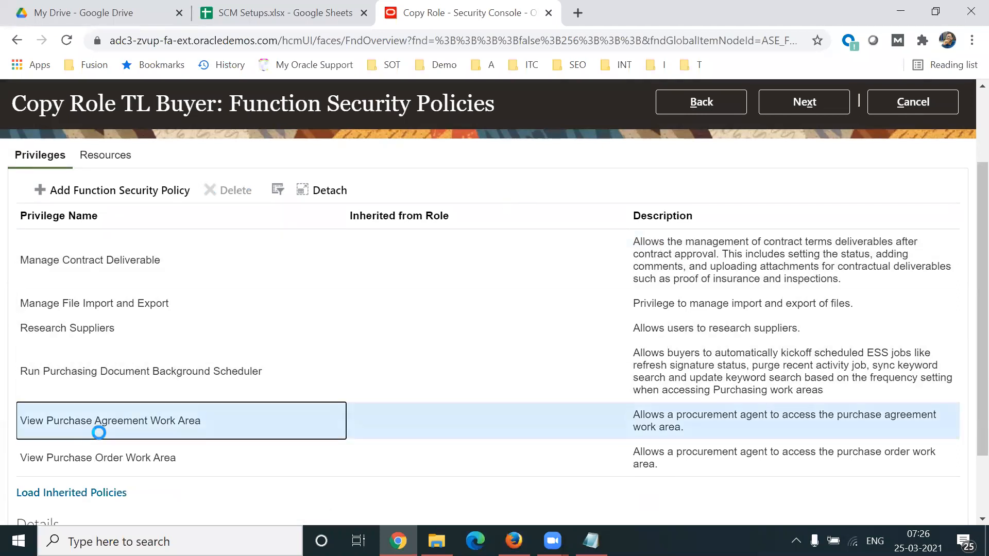
left_click(134, 374)
left_click(105, 314)
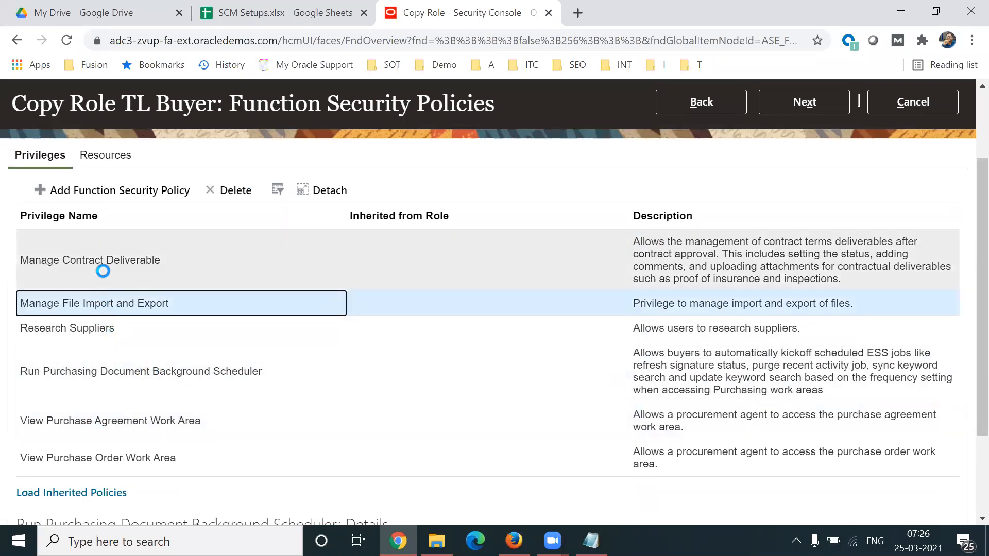
left_click(231, 190)
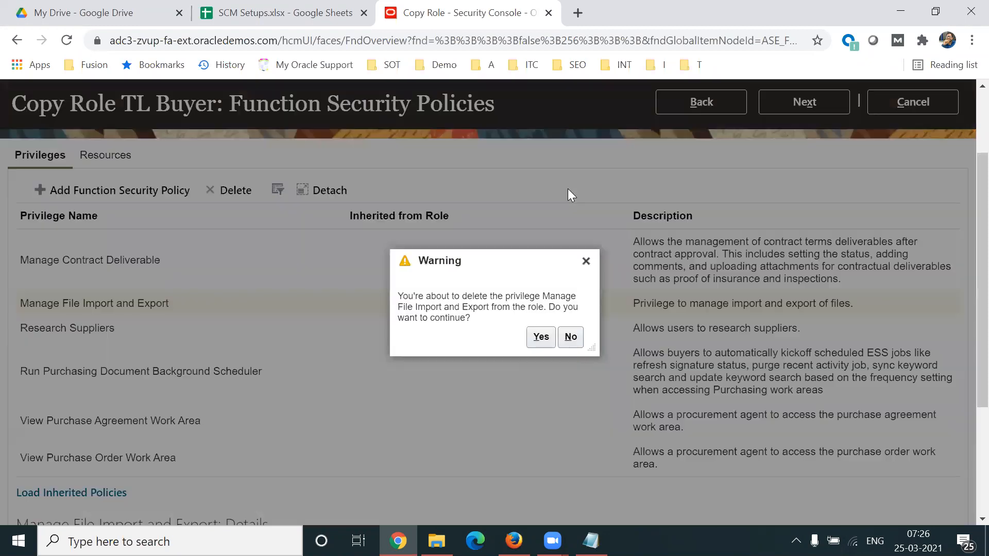
left_click(540, 336)
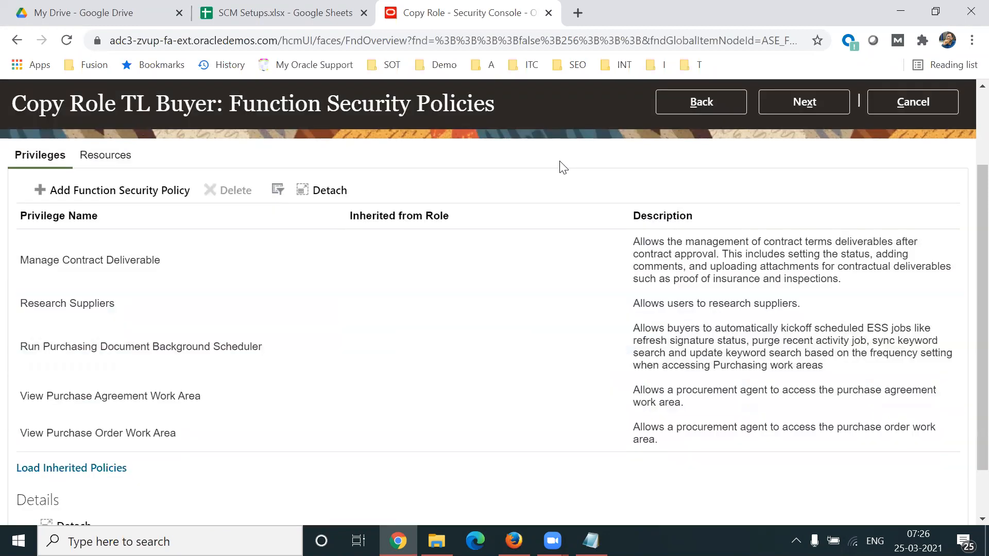
Step: Load the inherited policies into the privilege list and review which role each inherited privilege comes from
scroll(964, 364, "down", 2)
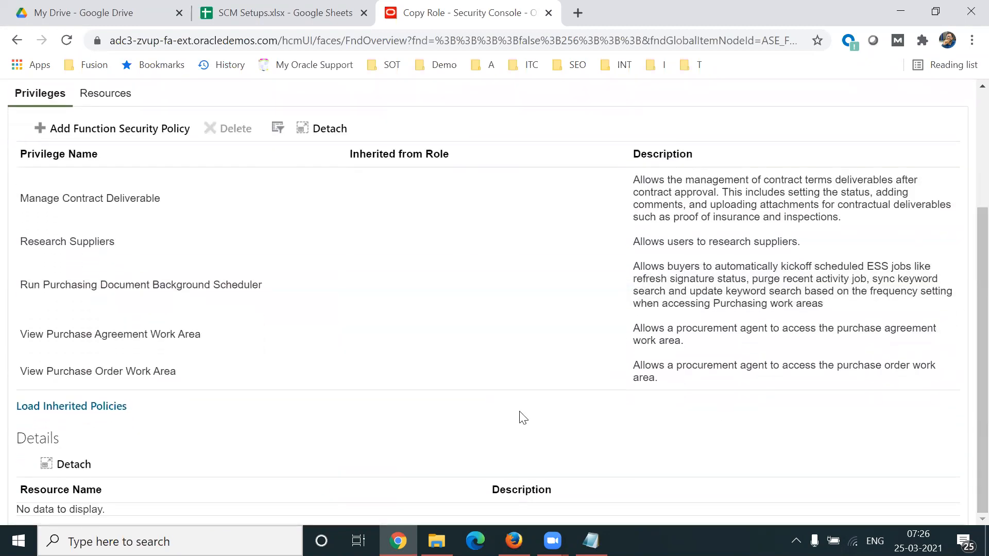
left_click(69, 407)
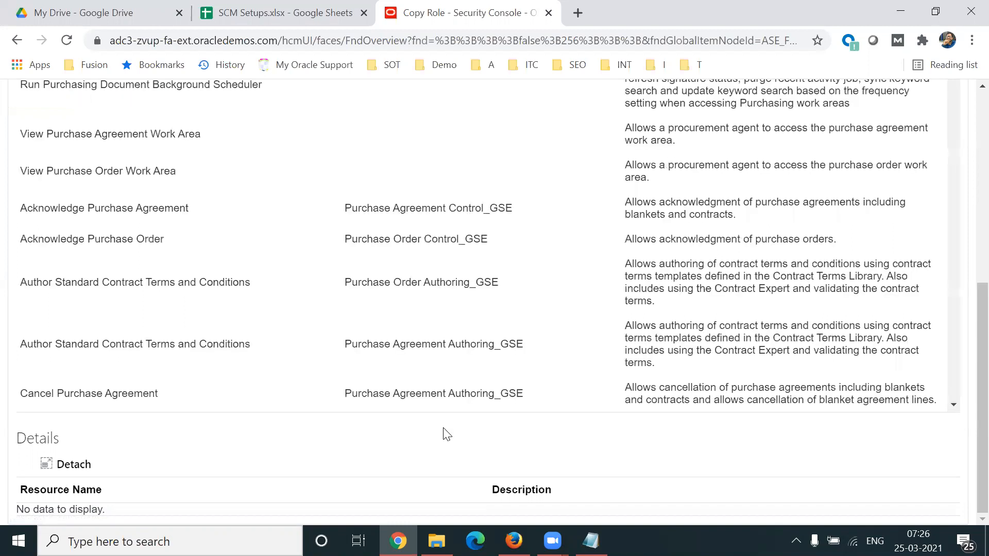
scroll(966, 355, "up", 2)
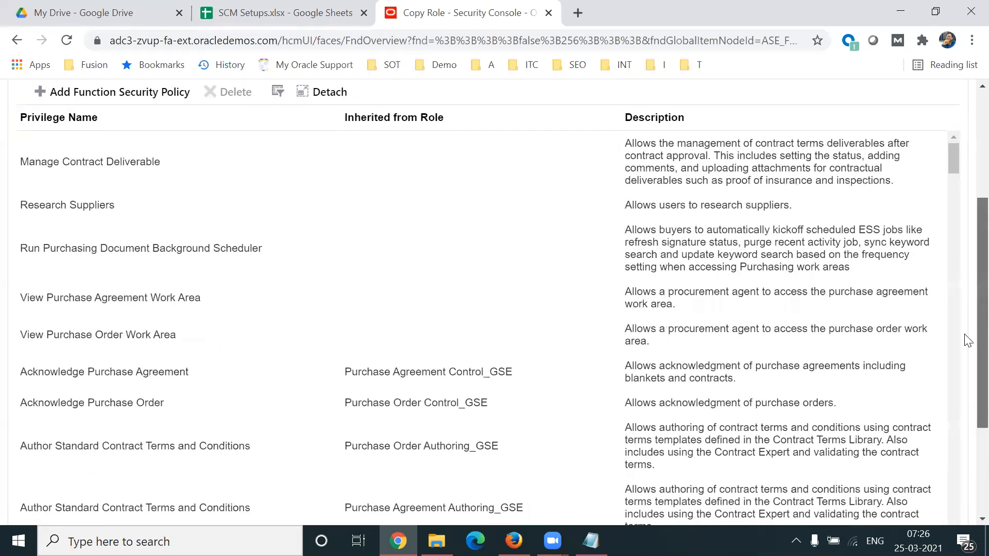
left_click(415, 368)
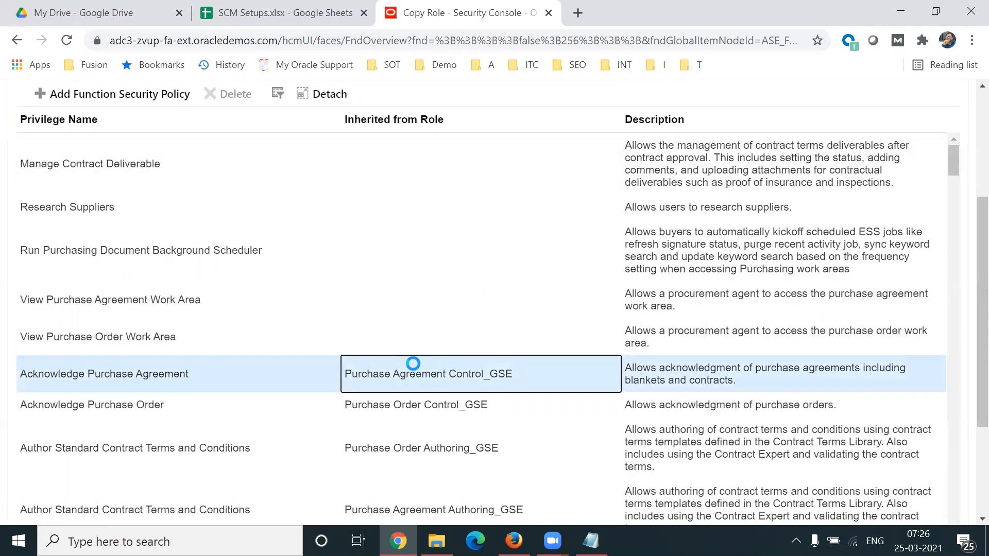
left_click(417, 405)
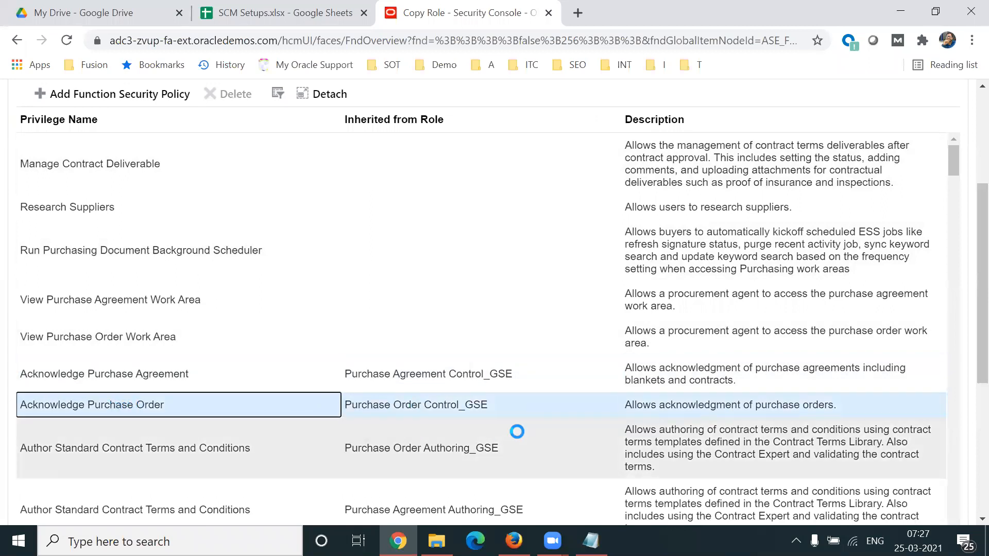
left_click(437, 444)
left_click(407, 510)
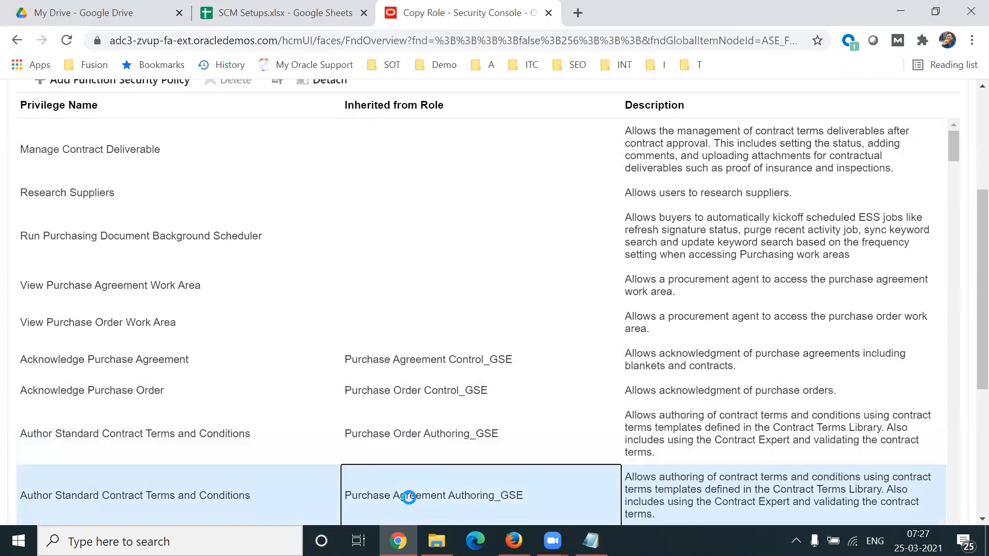
scroll(968, 356, "down", 2)
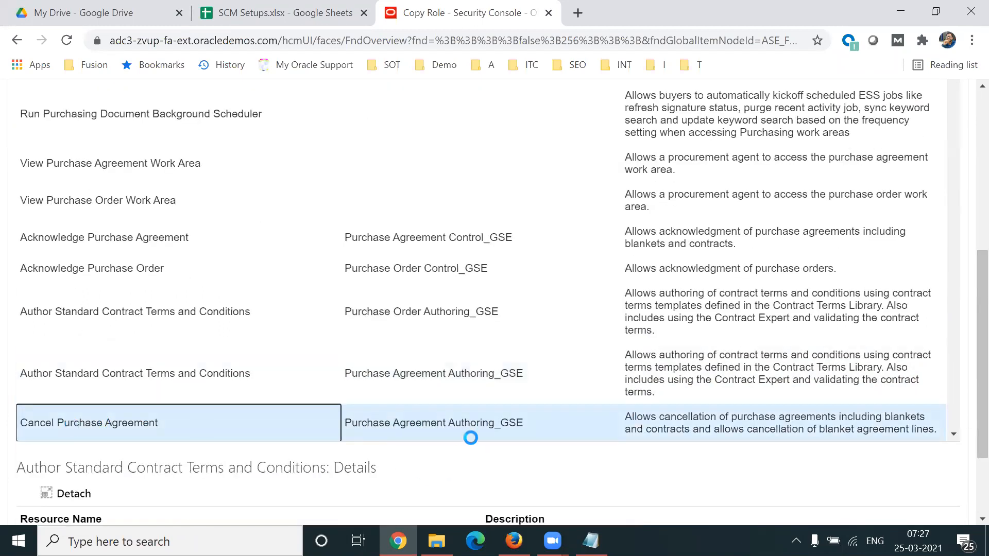
triple_click(462, 422)
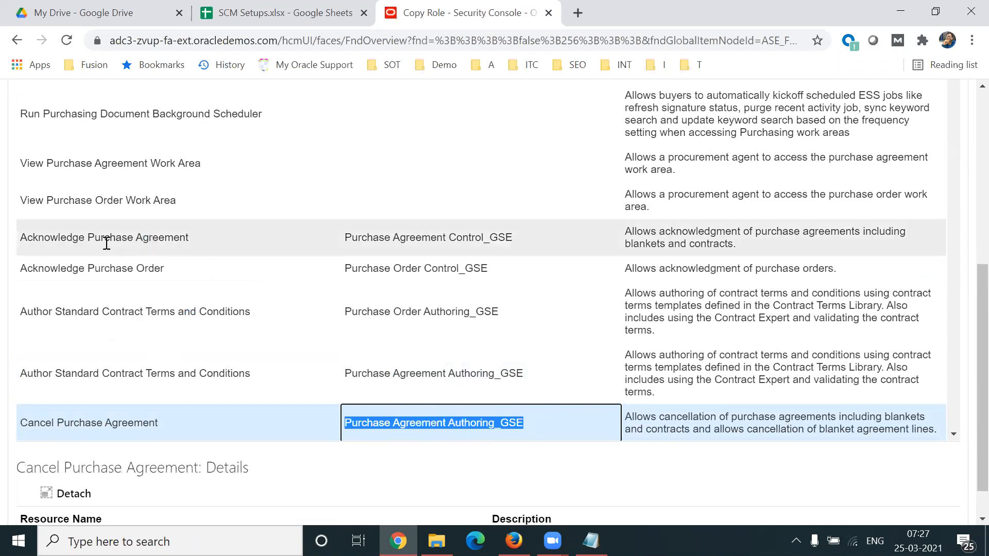
Step: Compare the directly assigned privileges with those inherited from control and authoring roles, checking which of them can be deleted
left_click(78, 241)
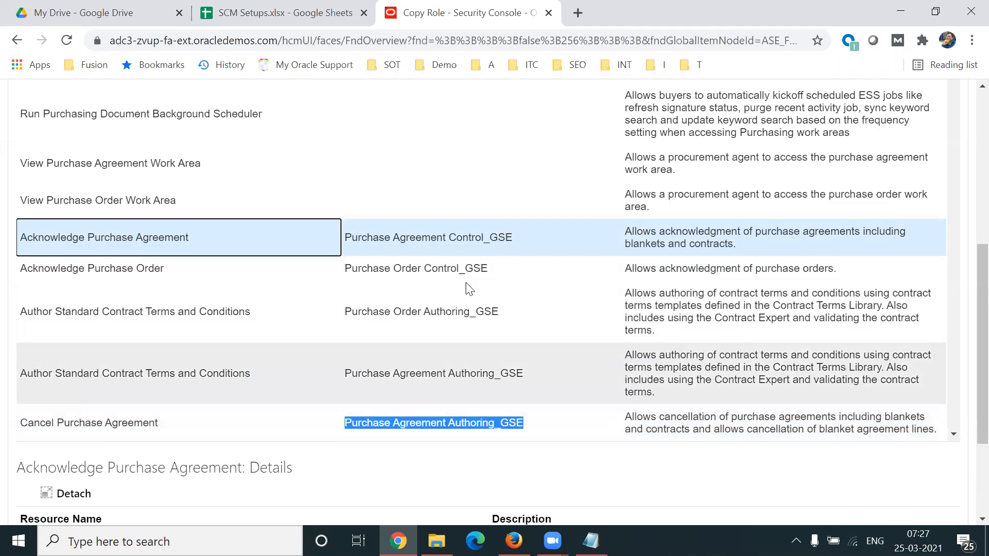
left_click(439, 238)
scroll(965, 350, "up", 3)
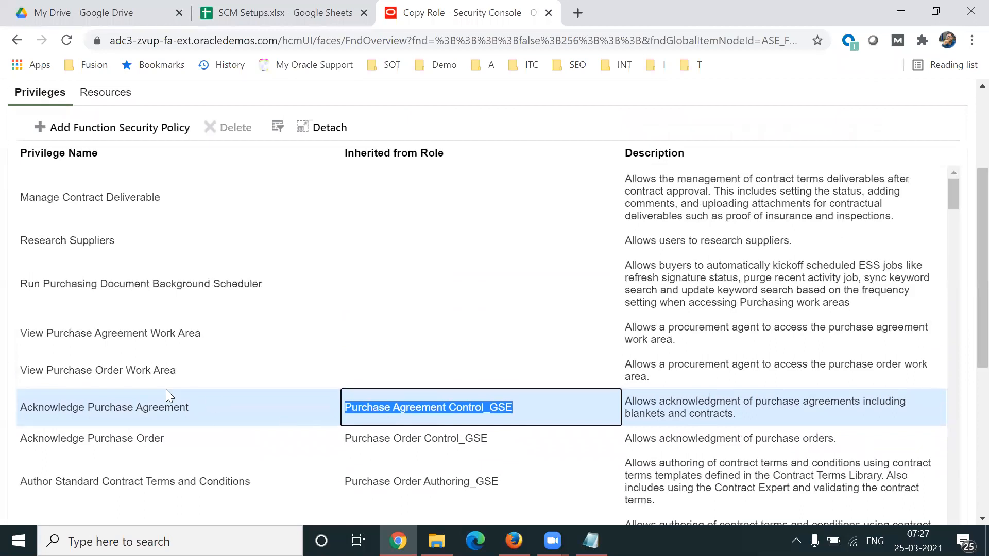
left_click(130, 403)
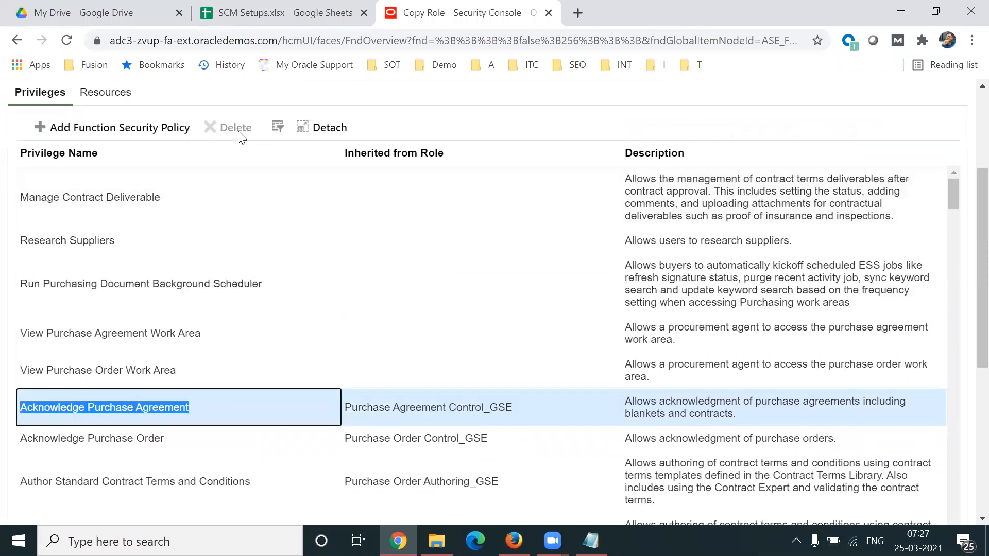
left_click(137, 238)
left_click(176, 199)
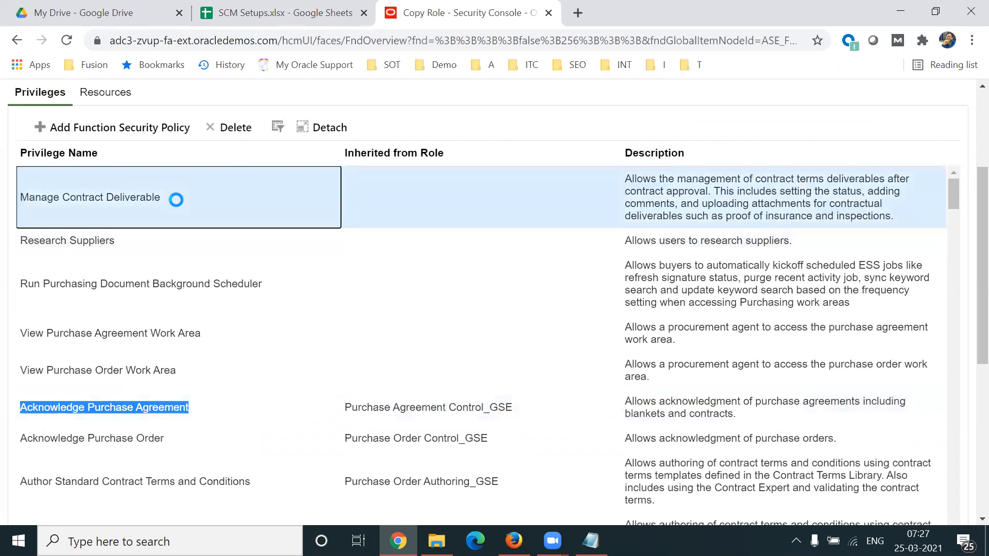
left_click(130, 274)
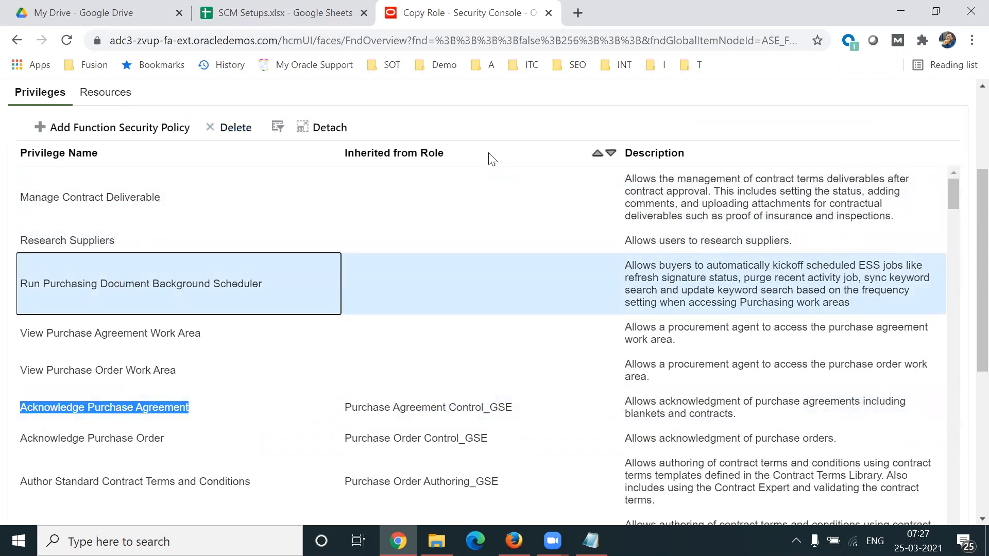
left_click(147, 437)
left_click(215, 480)
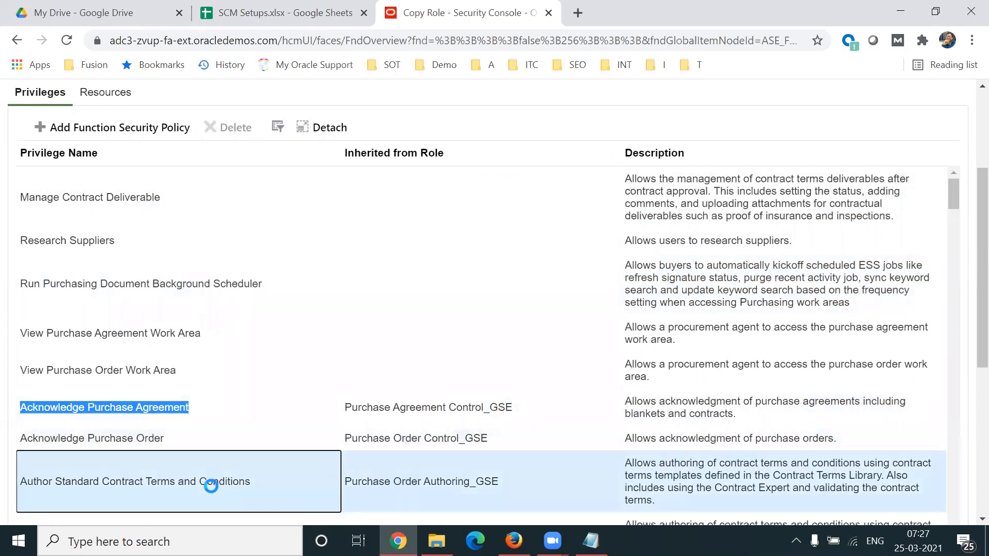
left_click(447, 410)
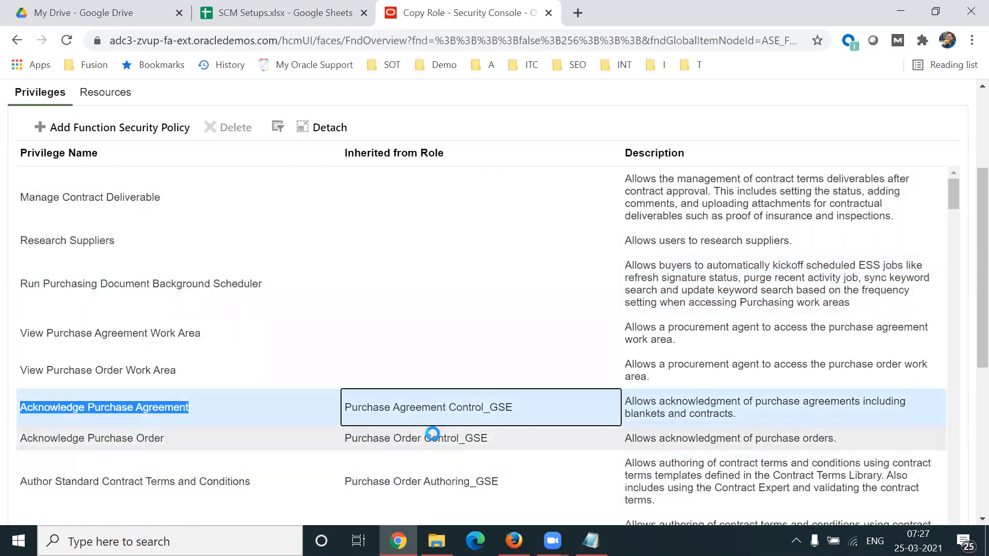
left_click(442, 437)
left_click(404, 481)
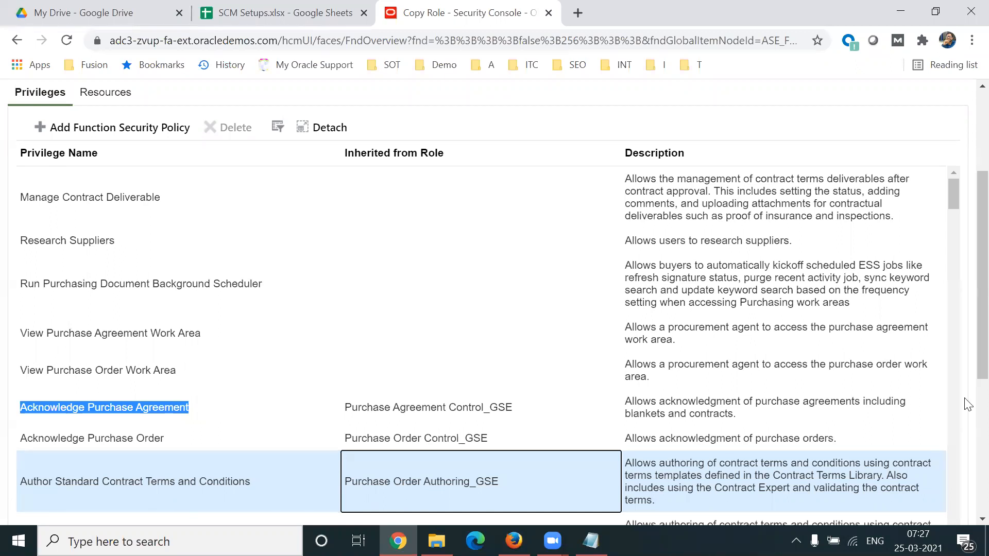
Step: Search the function security policies for Purchase Order and add the privileges of the Purchase Order Administration duty role (ORA_PO_SPO_ADMIN_DUTY)
left_click_drag(978, 336, 979, 331)
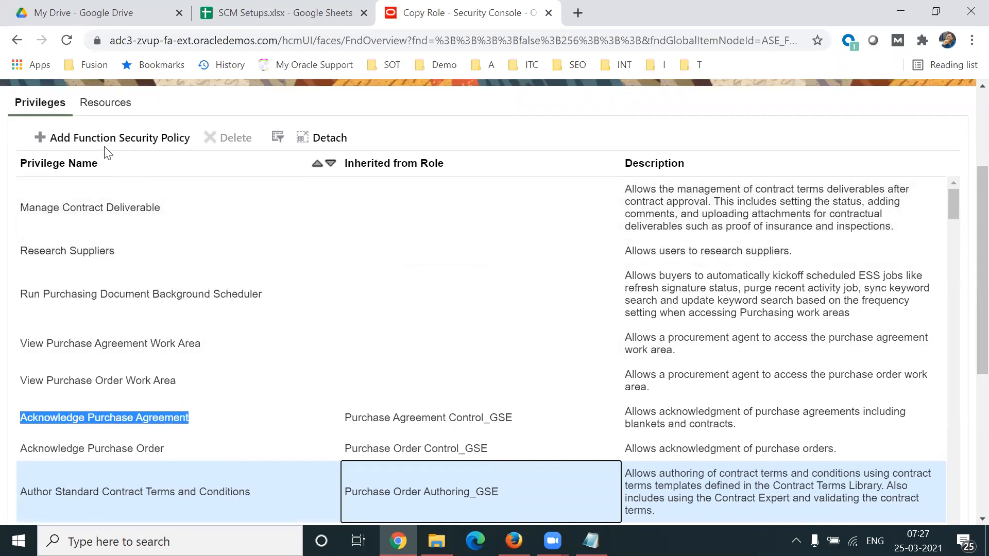
left_click(96, 144)
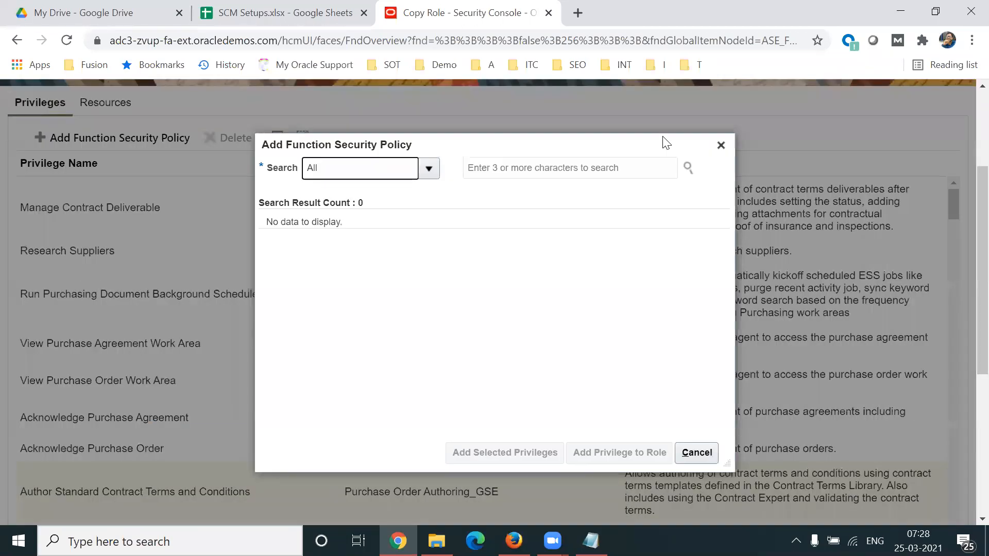
left_click(584, 167)
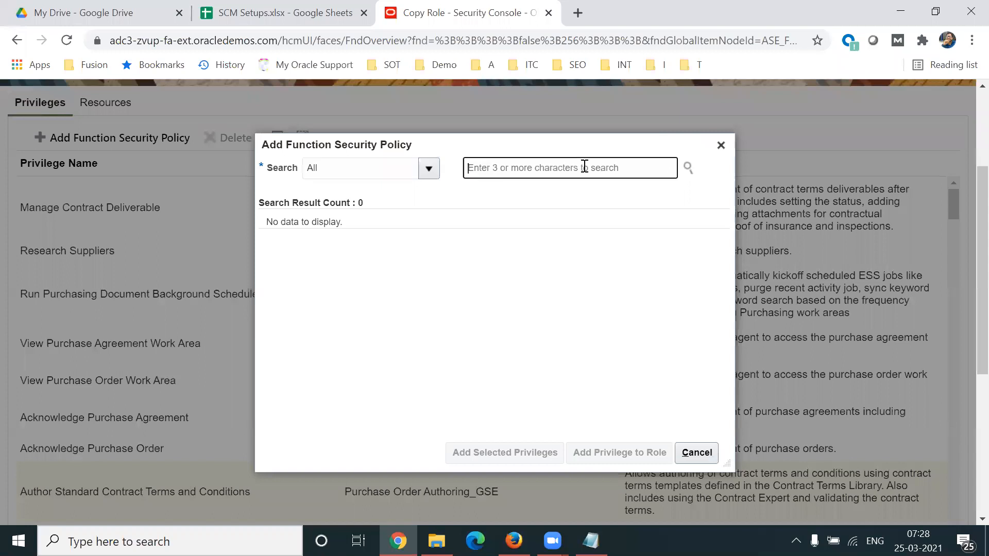
type("Pu")
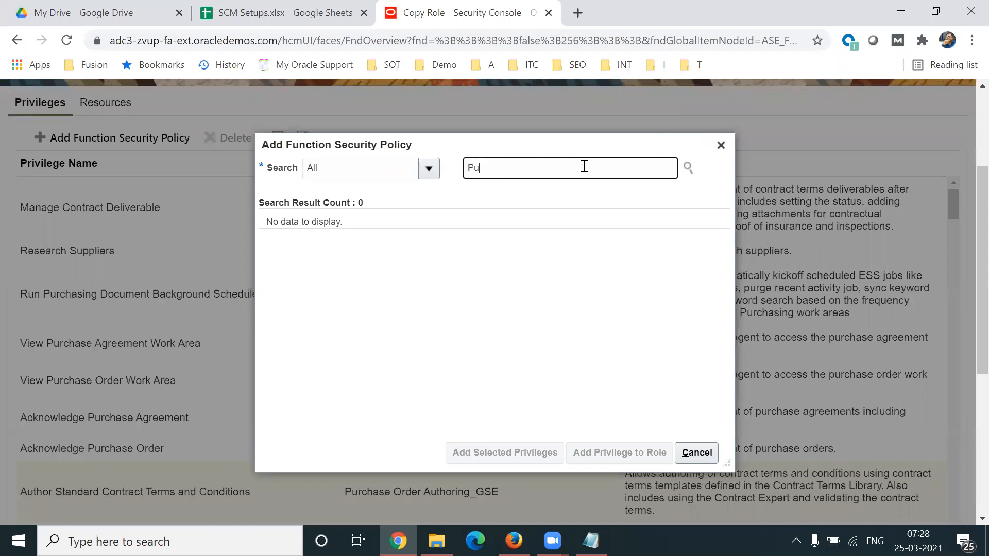
type("rchase Order")
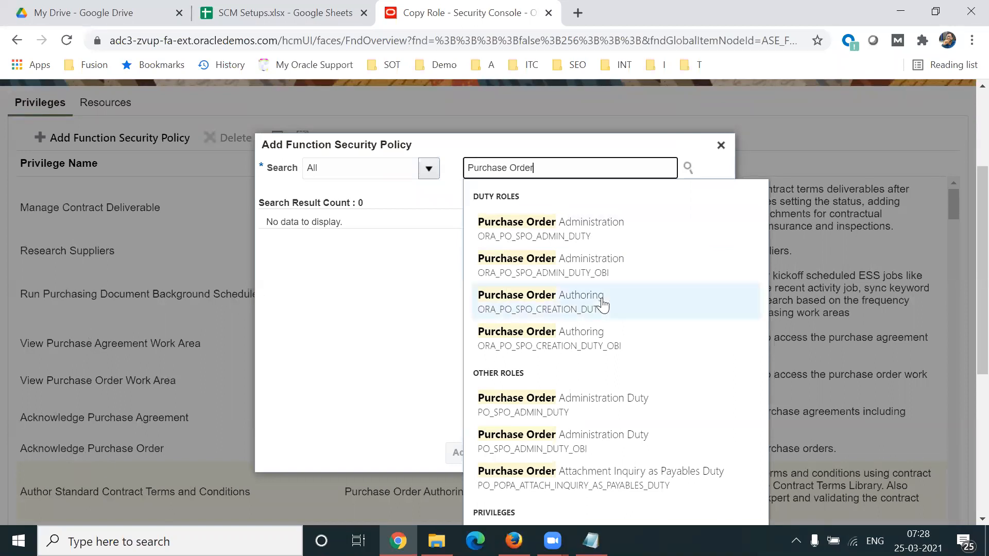
left_click(571, 229)
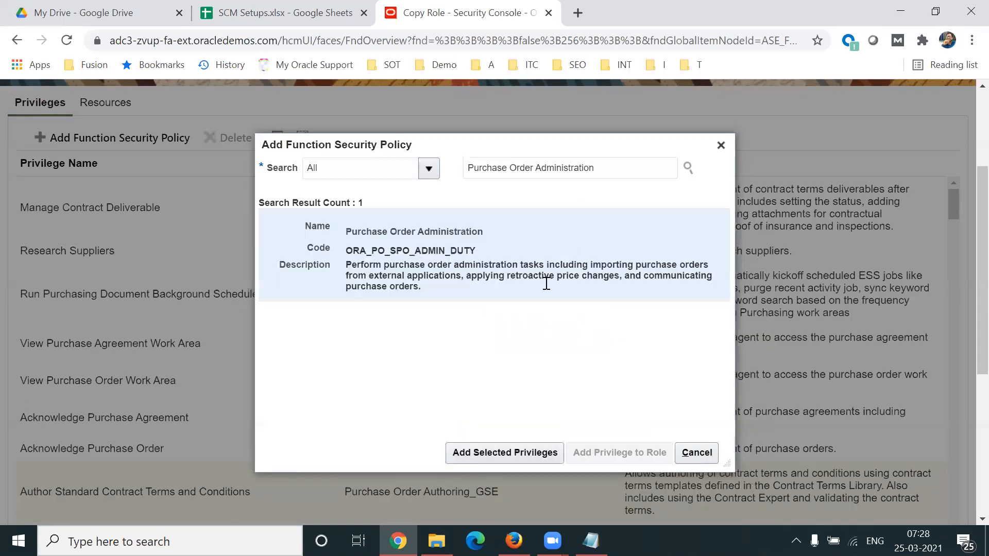
left_click(488, 449)
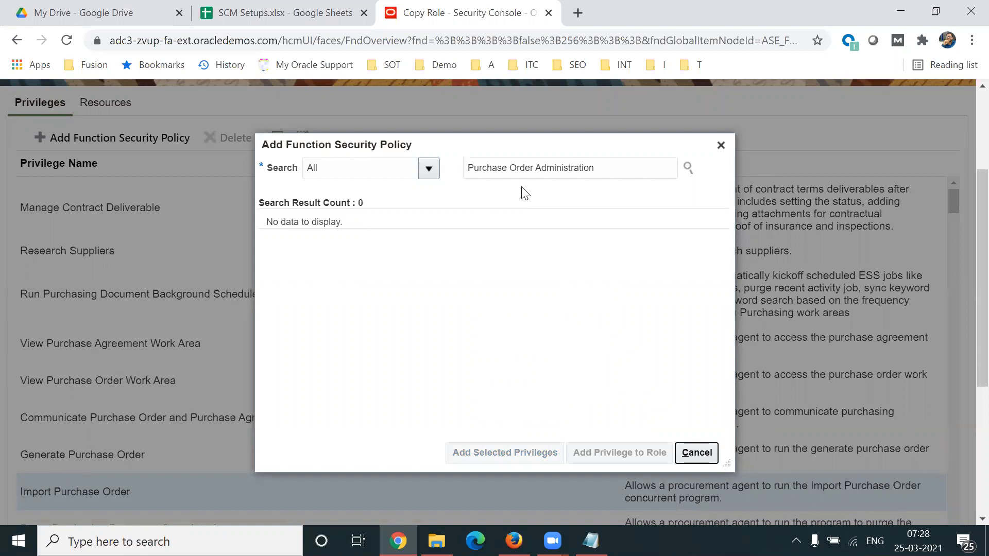
Step: Search again for Purchase Order, add the Cancel Purchase Order as Procurement Requester privilege to the role, and close the dialog
left_click(614, 171)
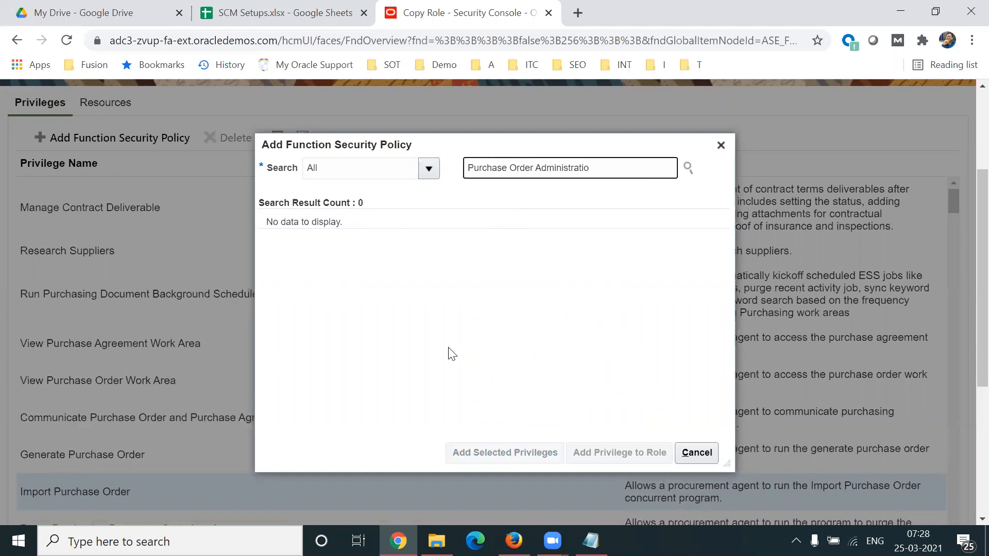
key("BackSpace")
key("BackSpace")
key("BackSpace")
key("BackSpace")
key("BackSpace")
key("BackSpace")
key("BackSpace")
key("BackSpace")
key("BackSpace")
key("BackSpace")
key("BackSpace")
key("BackSpace")
key("BackSpace")
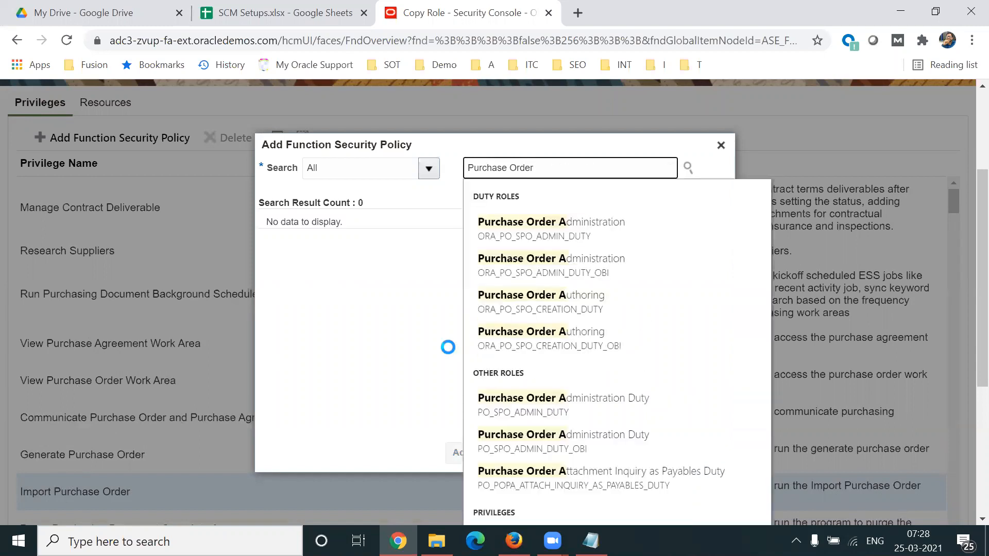
scroll(966, 301, "down", 1)
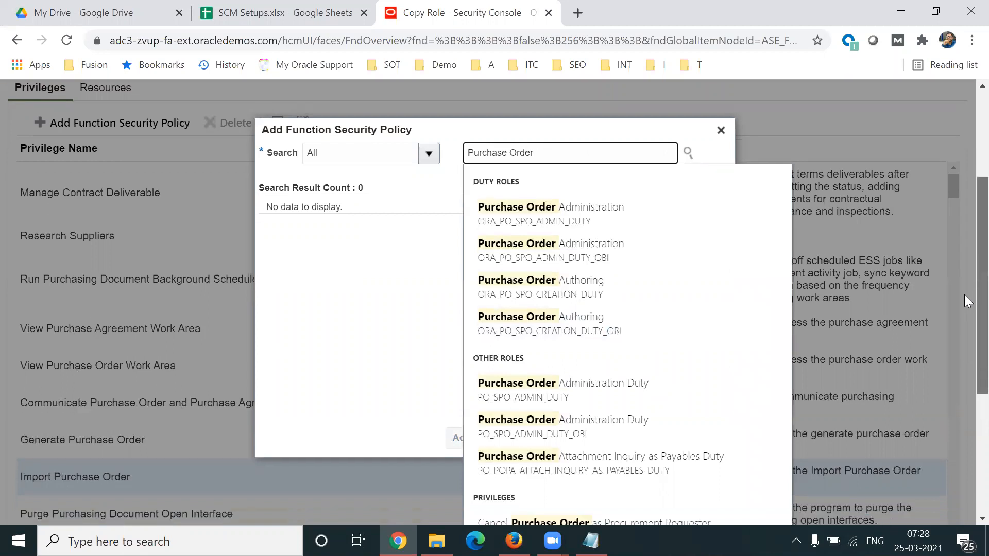
scroll(964, 294, "down", 1)
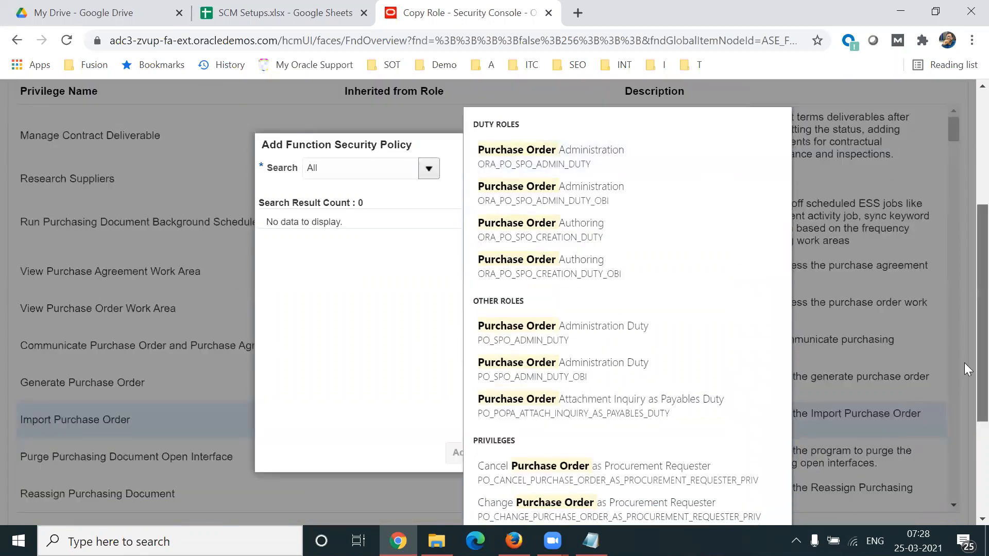
scroll(964, 363, "down", 2)
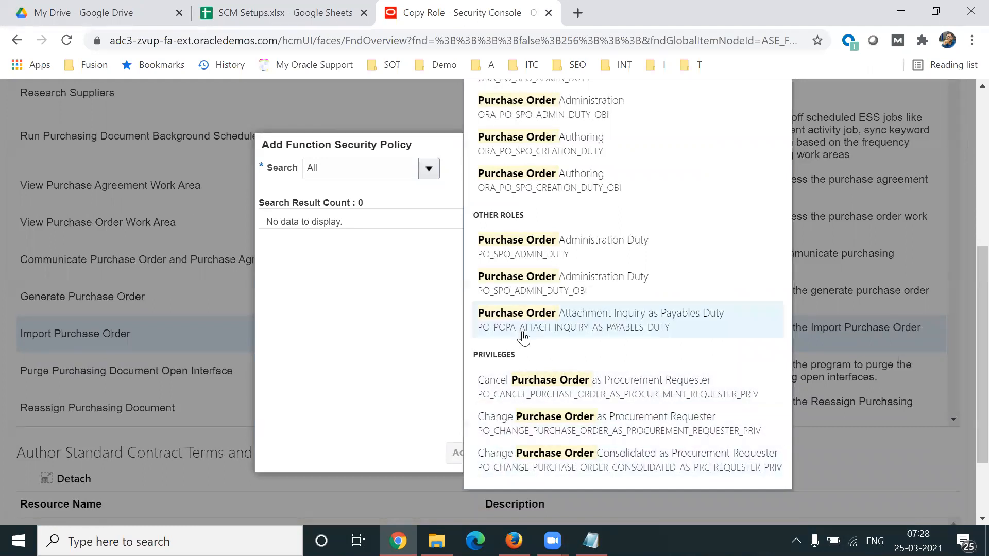
left_click(492, 397)
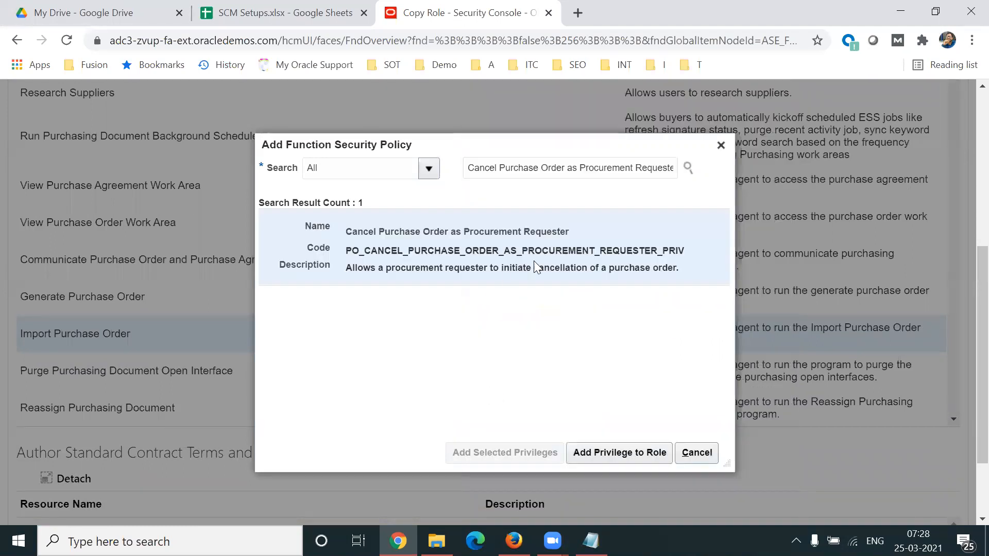
left_click(626, 452)
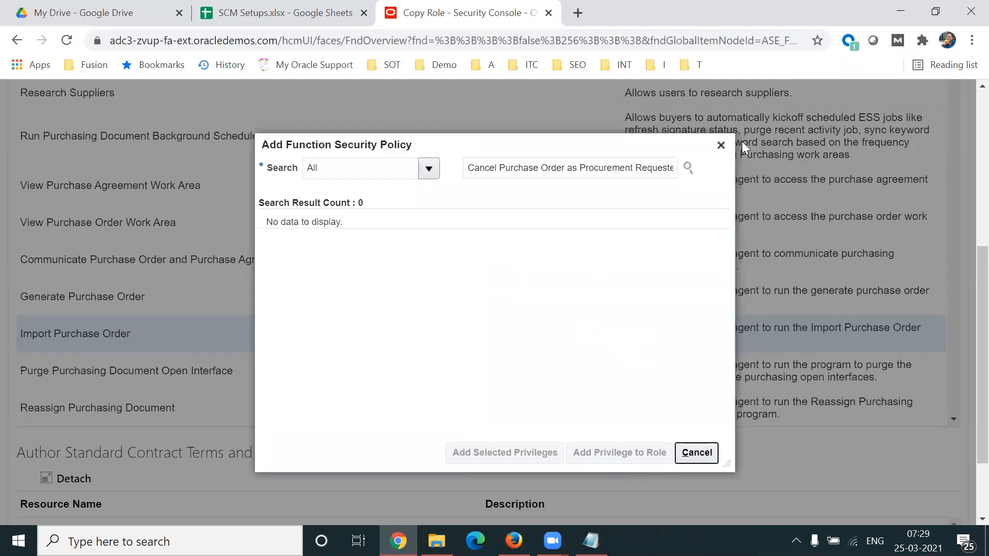
left_click(721, 145)
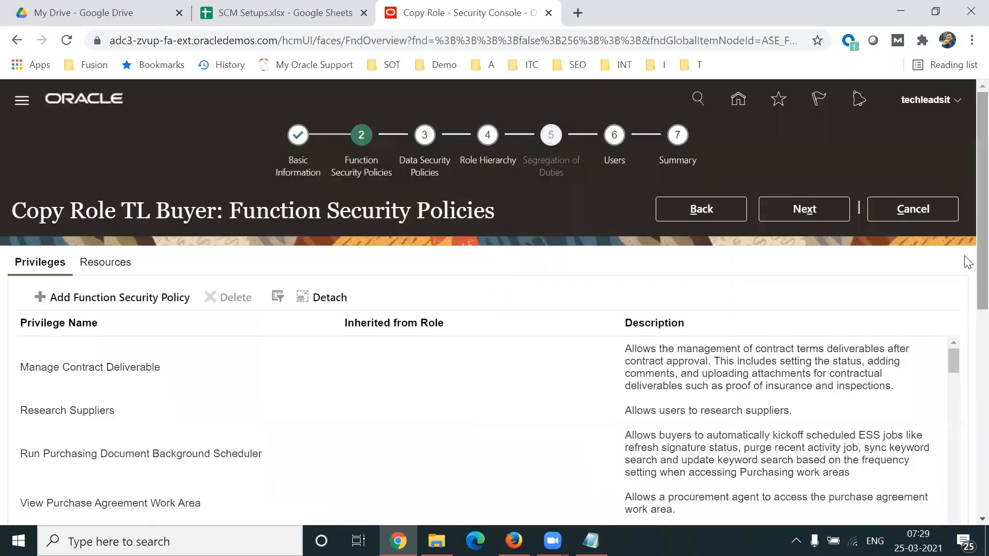
Step: Continue to the data security policies of the TL Buyer role and browse to the purchasing document policies
scroll(967, 267, "down", 1)
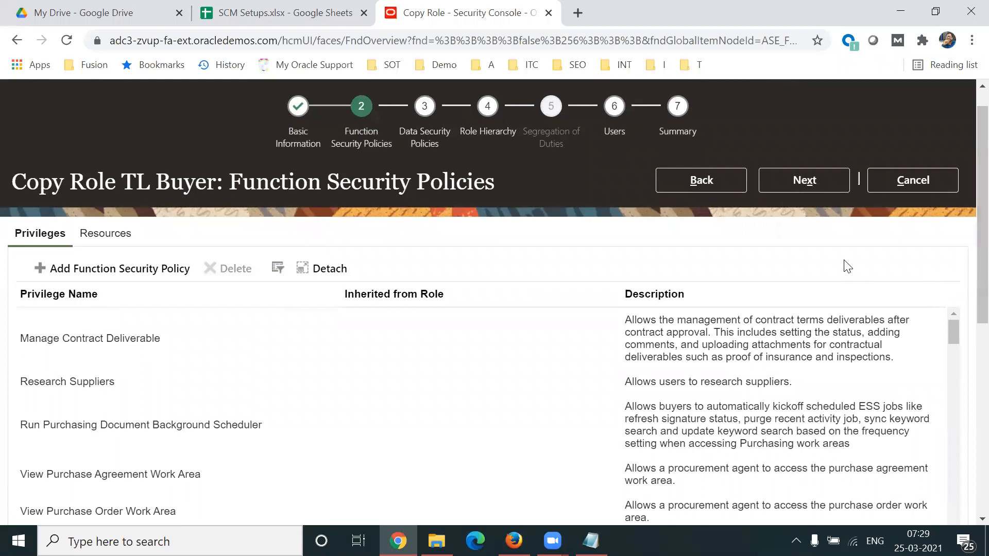
left_click(792, 188)
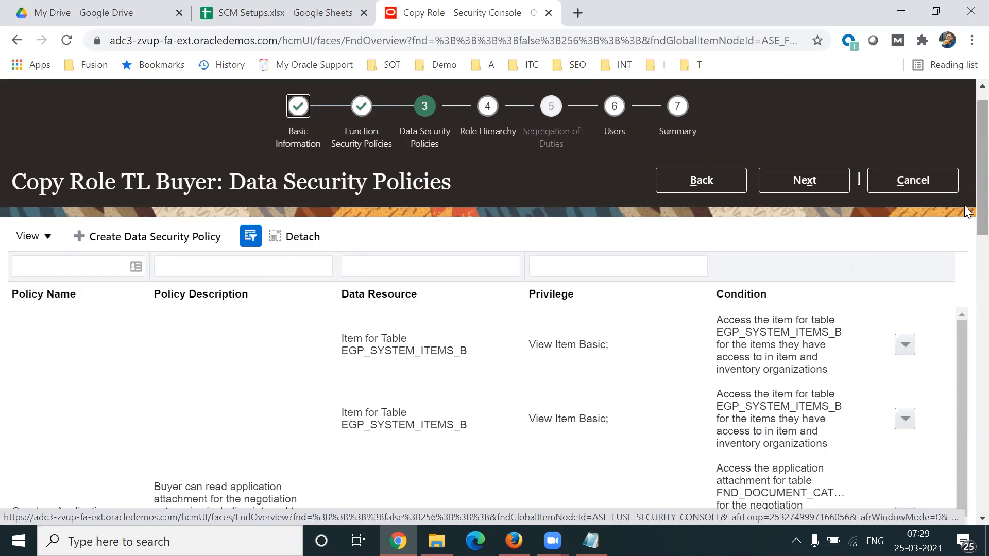
scroll(964, 205, "down", 3)
scroll(964, 254, "down", 5)
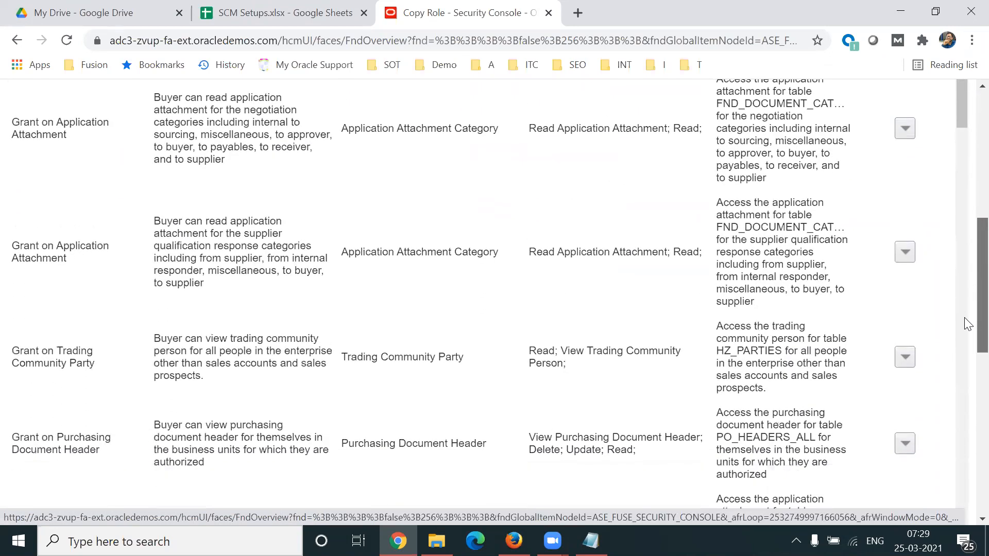
Step: Open the Grant on Purchasing Document Header policy for editing and review its policy name and database resource
triple_click(420, 399)
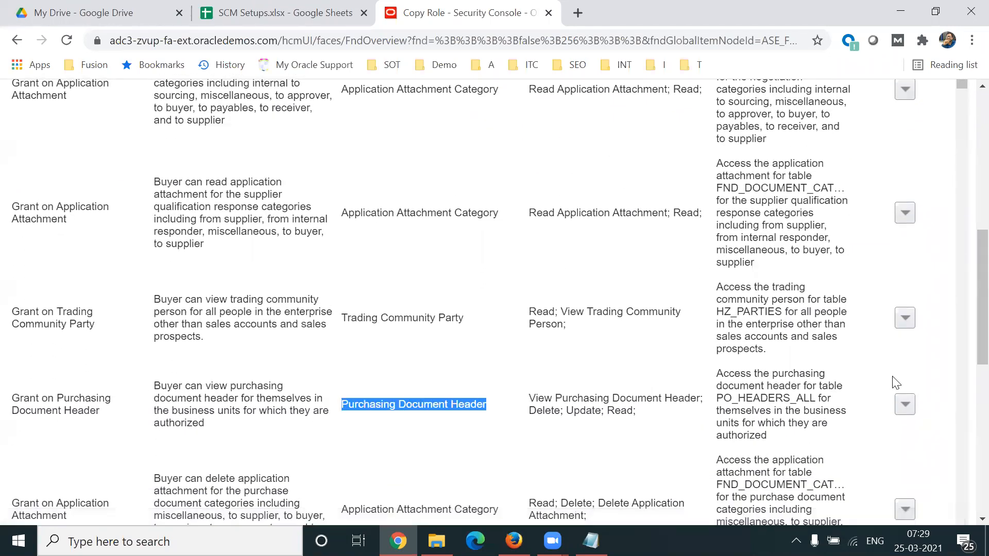
left_click(907, 407)
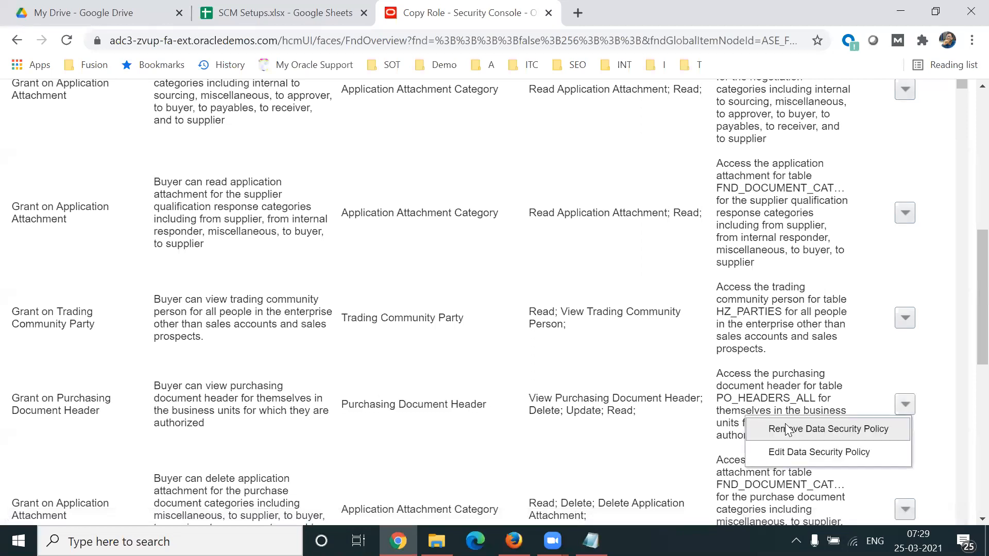
left_click(842, 454)
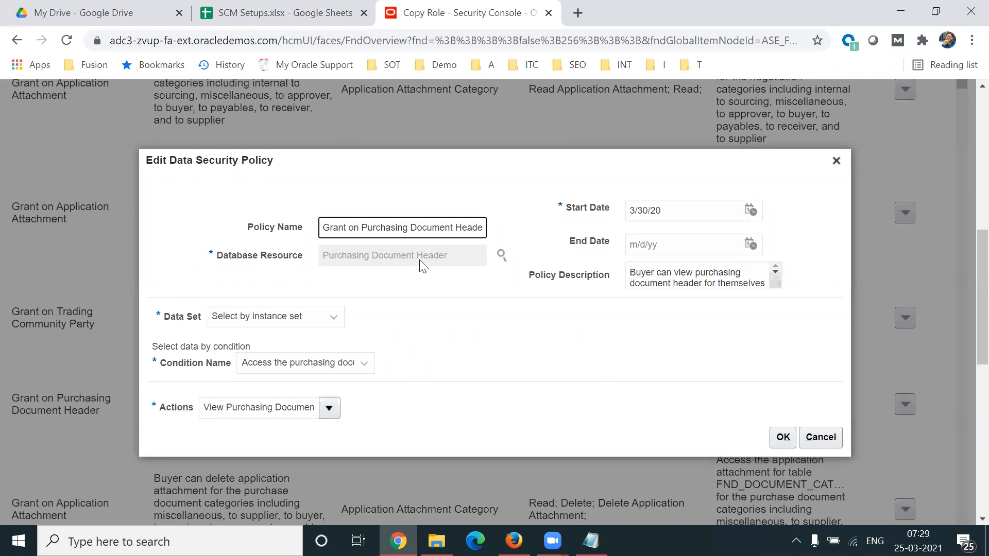
left_click_drag(223, 256, 297, 256)
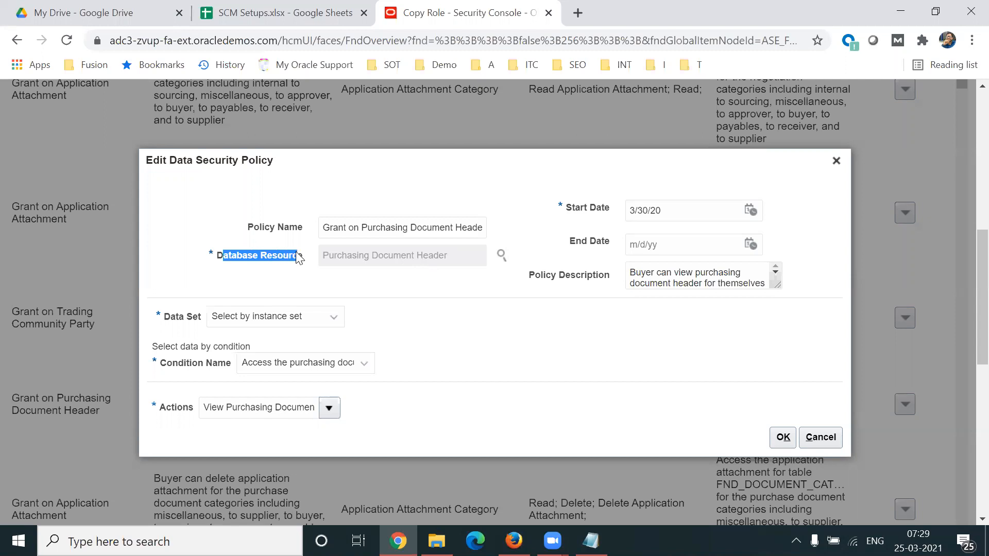
left_click_drag(247, 227, 297, 227)
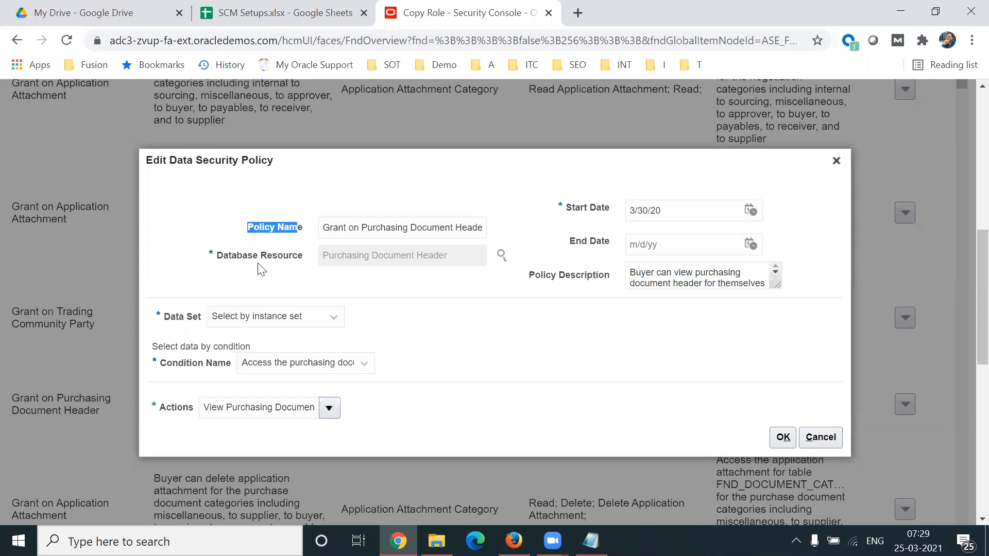
left_click_drag(223, 257, 482, 262)
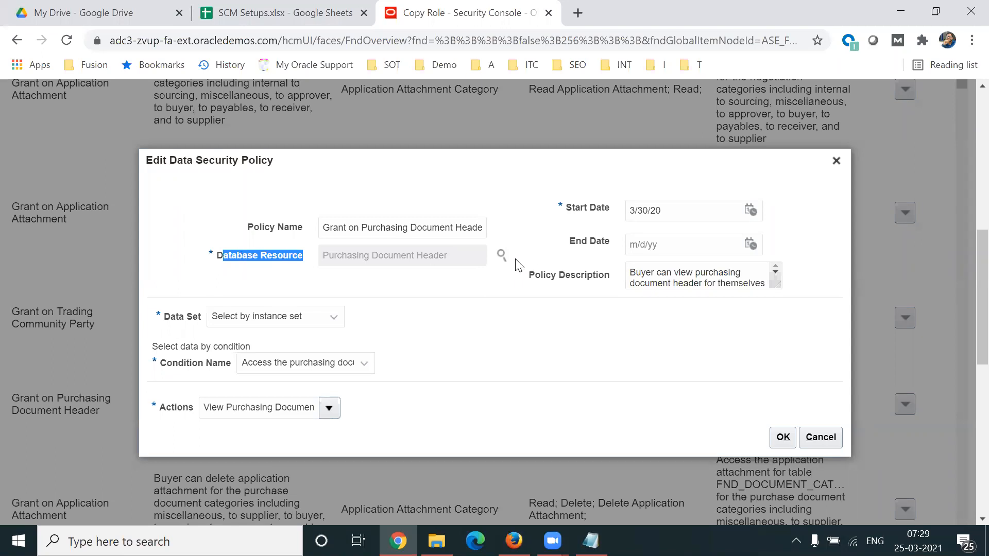
left_click(262, 274)
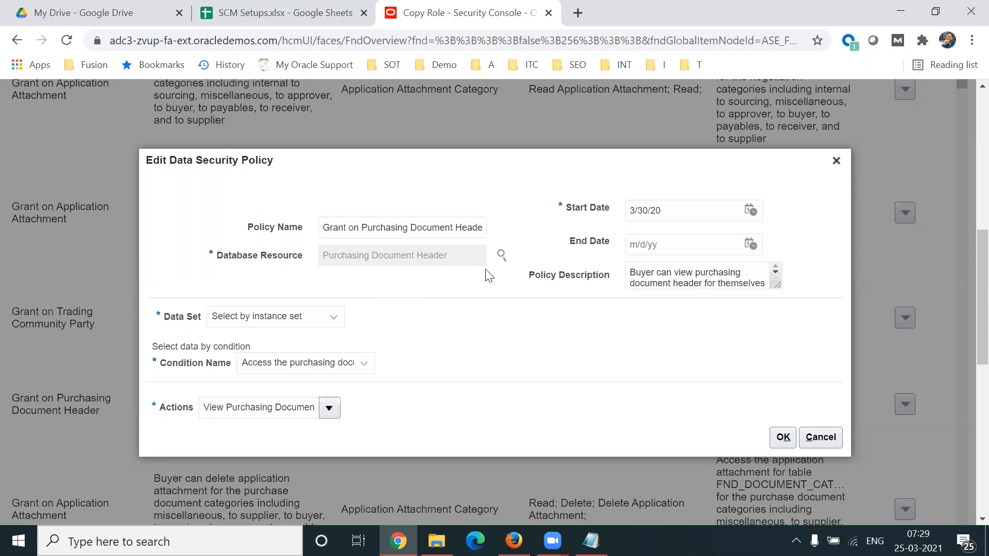
Step: Clear the Delete and Read actions of the Grant on Purchasing Document Header policy and save it
left_click_drag(161, 409, 195, 412)
left_click(330, 414)
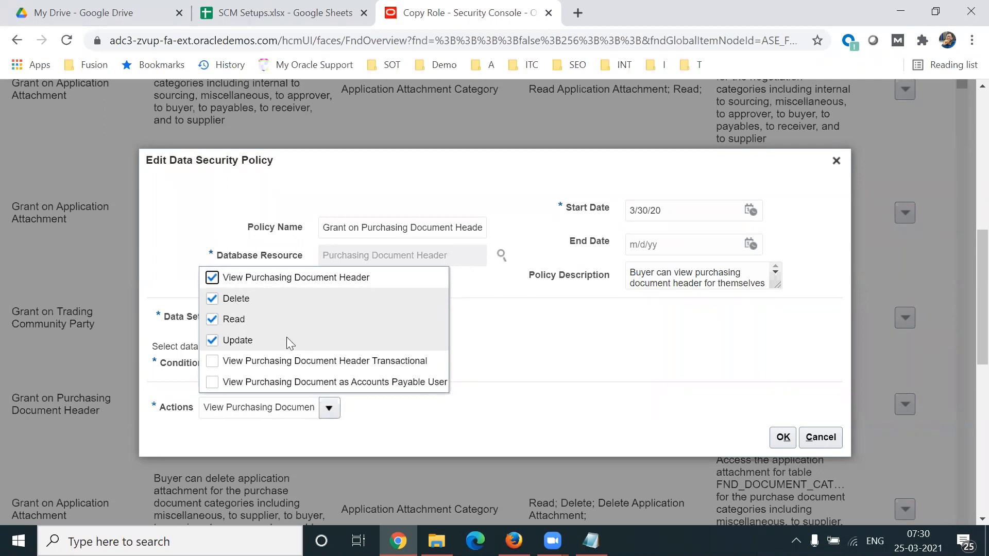
left_click(212, 299)
left_click(211, 319)
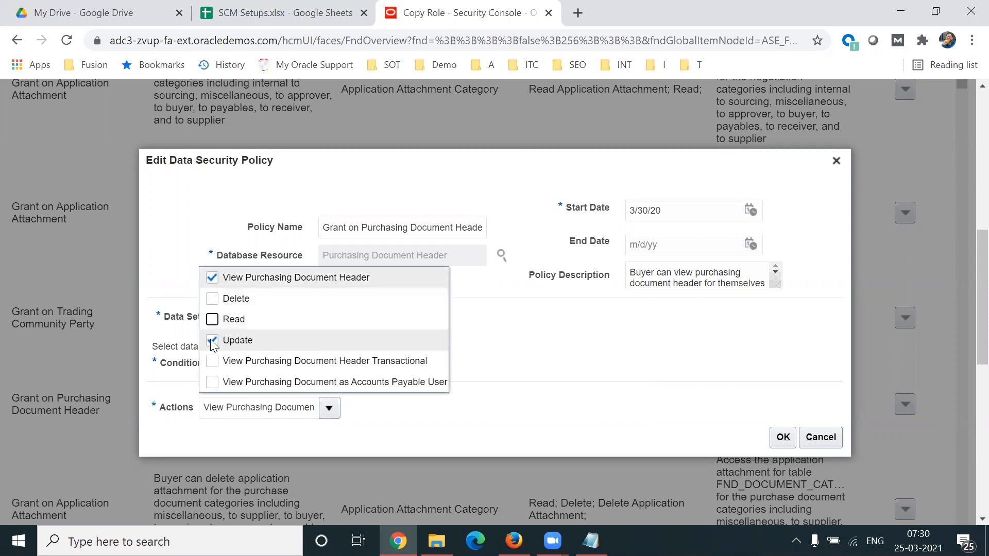
left_click(618, 349)
left_click(783, 436)
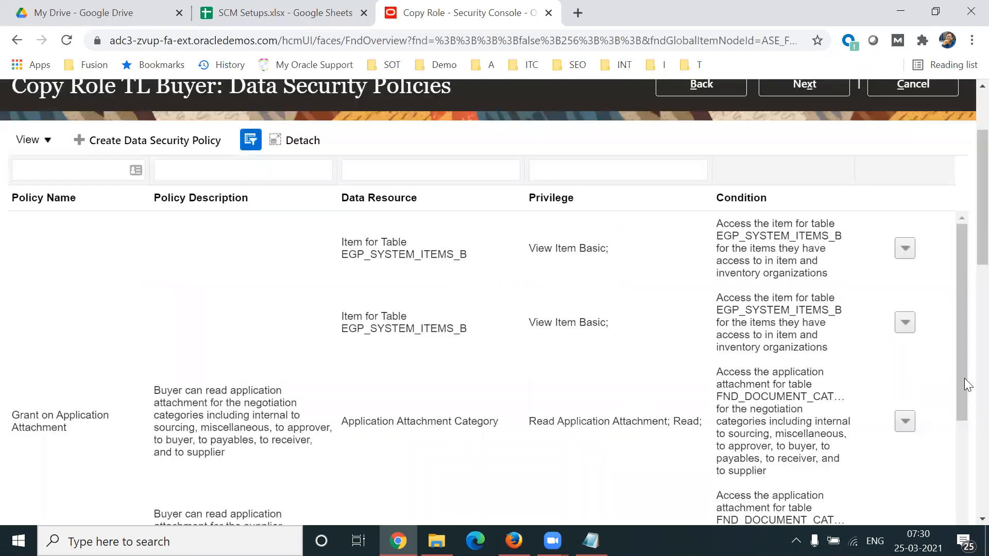
Step: Continue to the role hierarchy and compare the roles inherited by TL Buyer with those inherited by other duty roles
left_click_drag(964, 246, 964, 212)
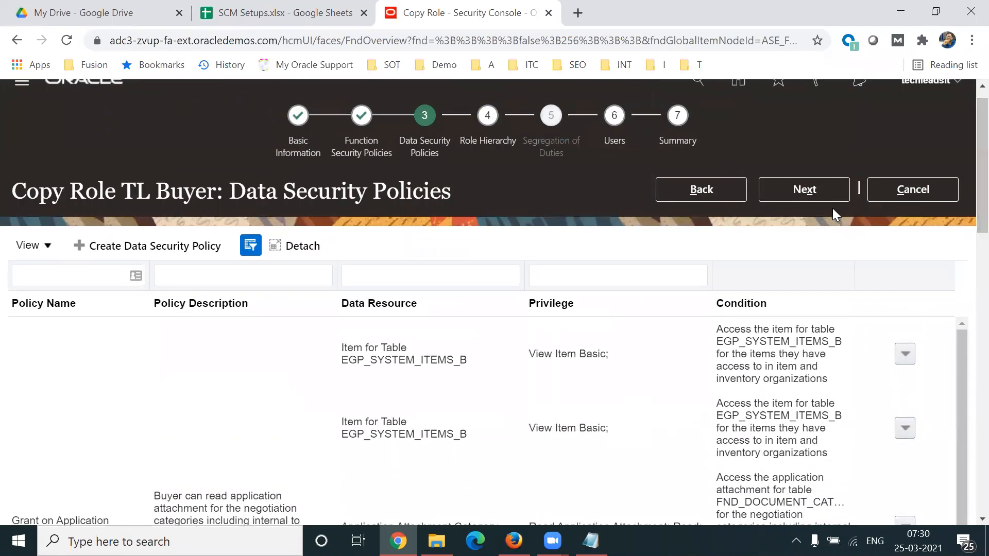
left_click(811, 193)
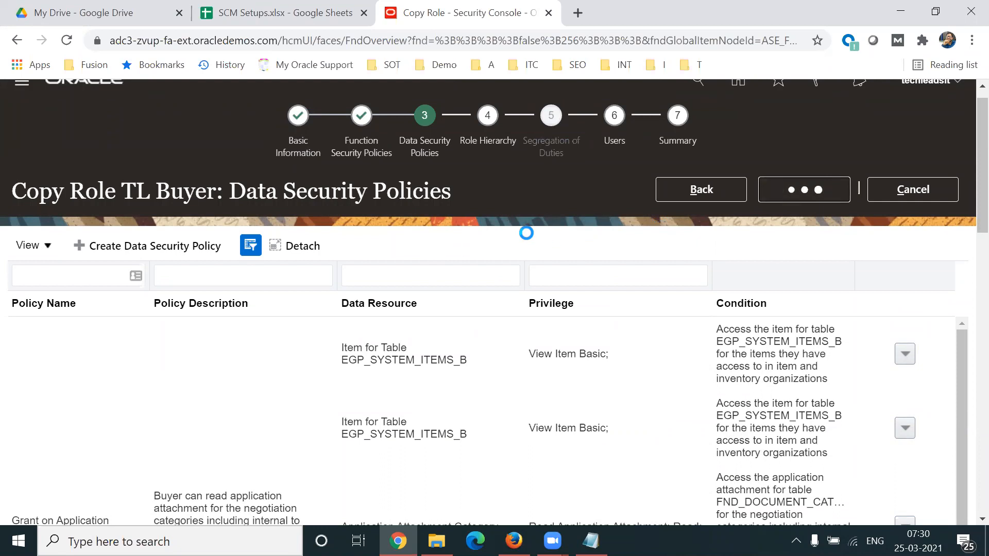
left_click_drag(965, 260, 964, 344)
left_click(509, 261)
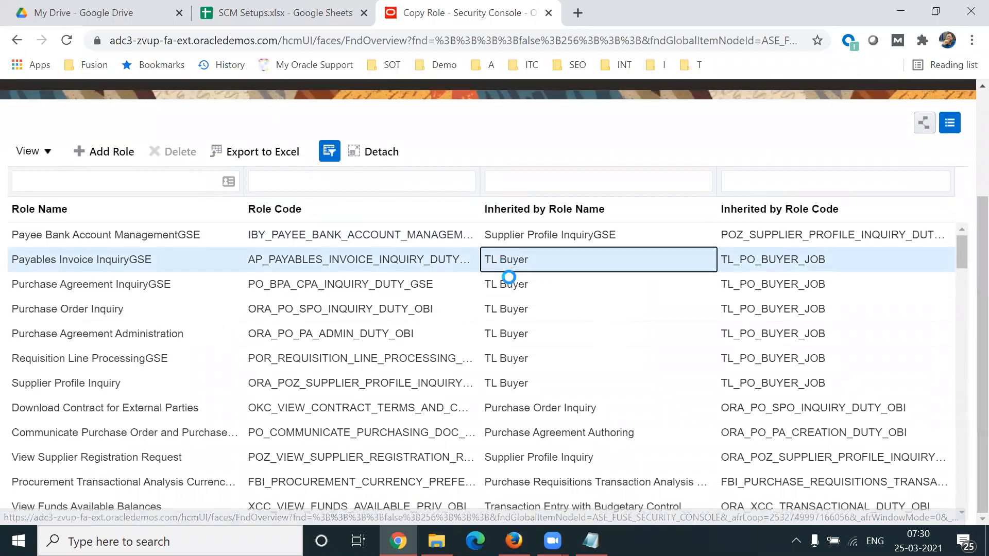
left_click(514, 410)
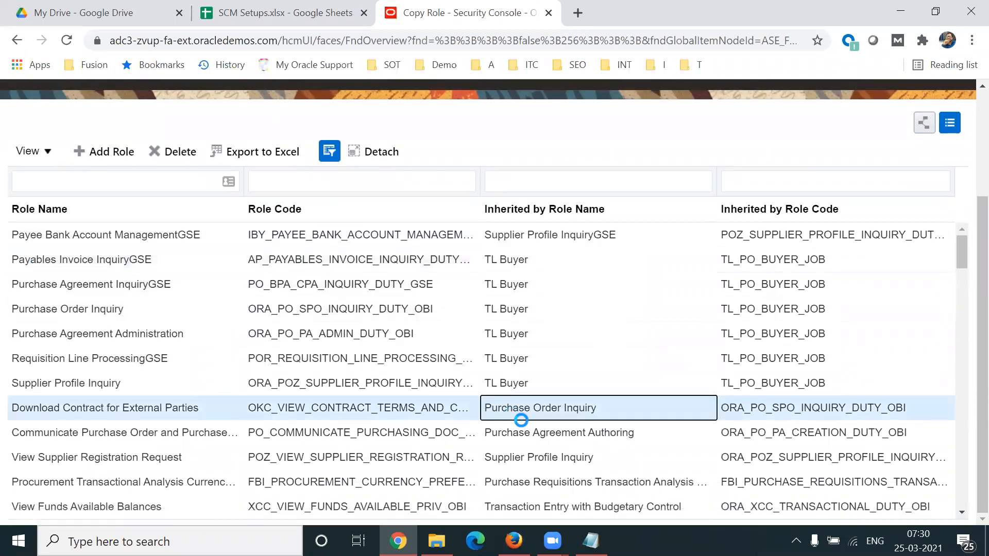
left_click(525, 431)
left_click(523, 455)
left_click(528, 480)
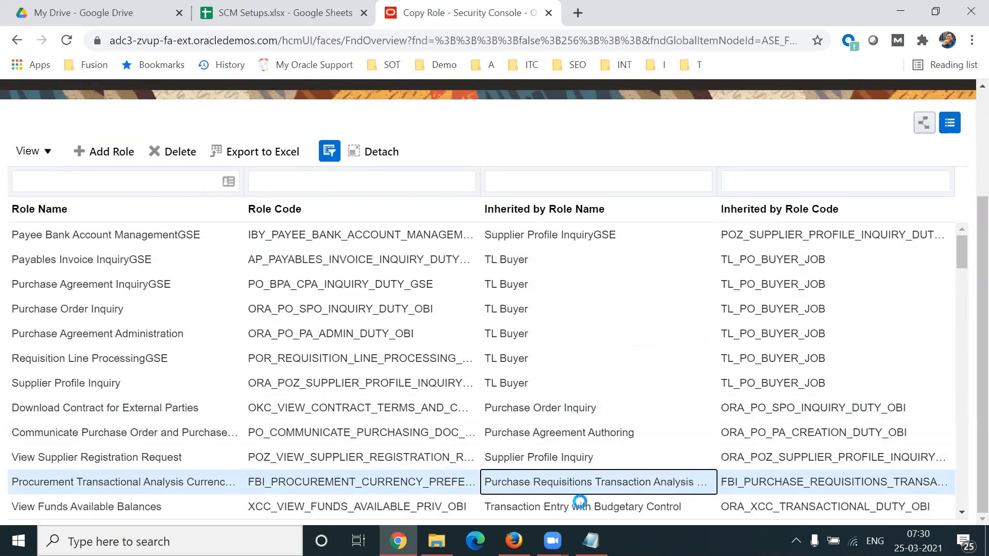
left_click(555, 423)
left_click(545, 351)
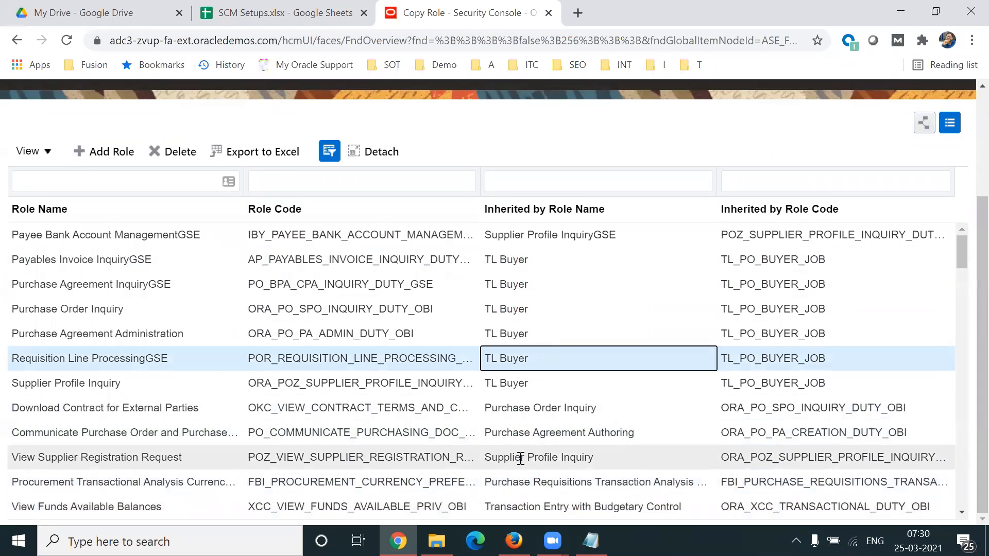
Step: Try to remove the View Supplier Registration Request role that is inherited by Supplier Profile Inquiry
left_click(520, 458)
left_click(172, 152)
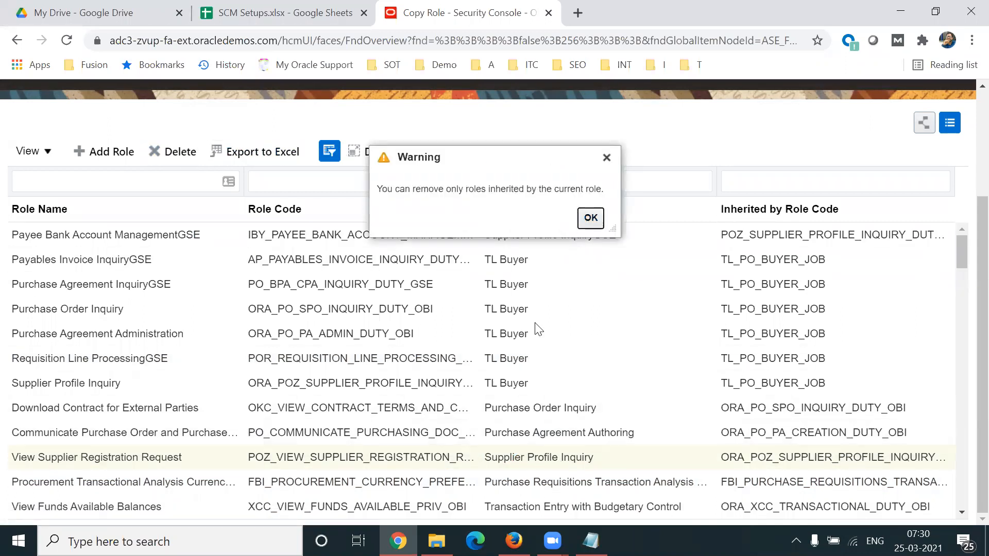
left_click(605, 158)
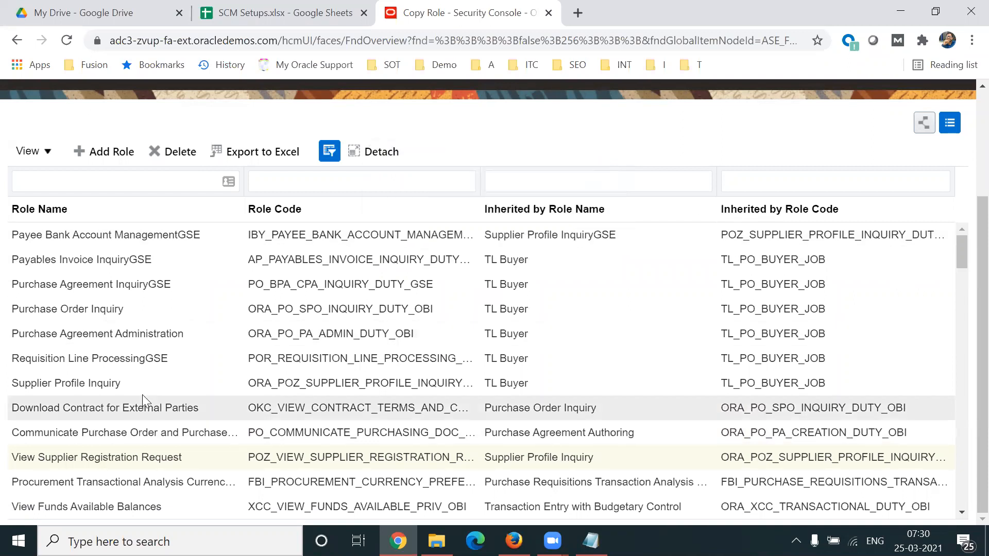
triple_click(90, 453)
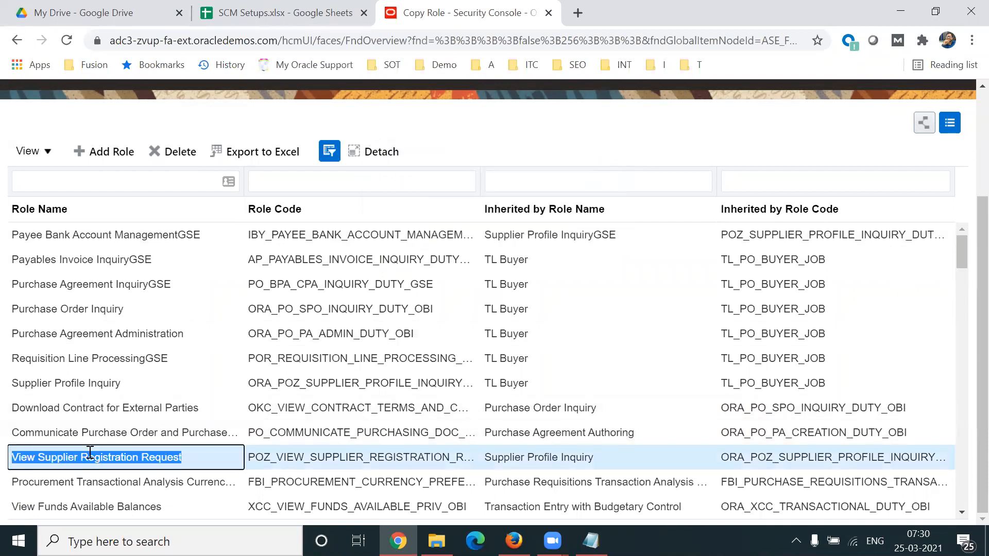
triple_click(555, 464)
triple_click(138, 452)
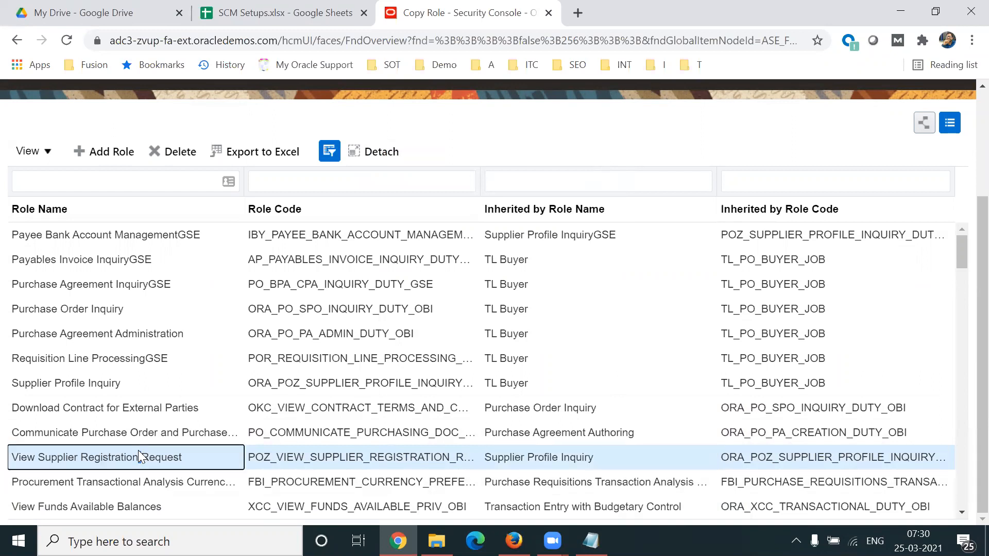
triple_click(552, 457)
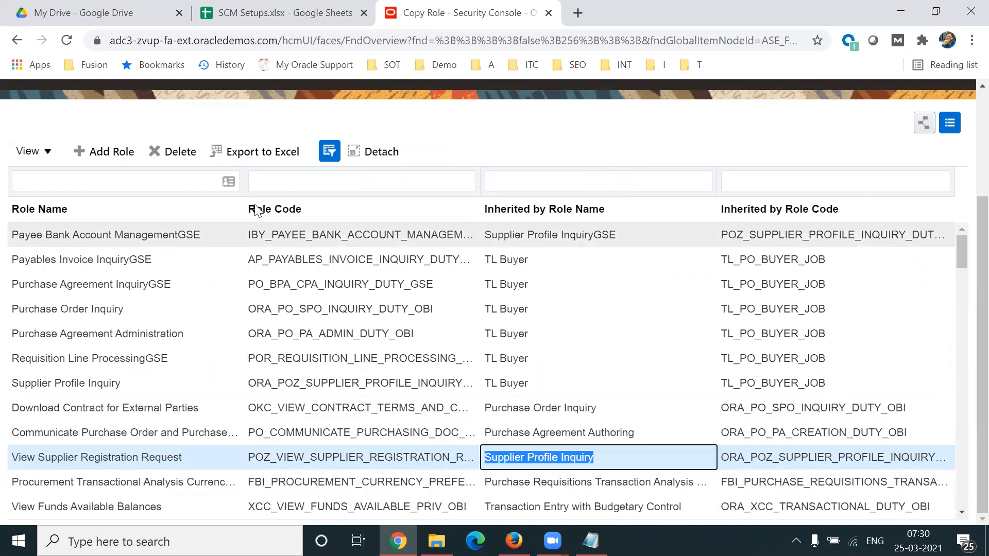
left_click(175, 151)
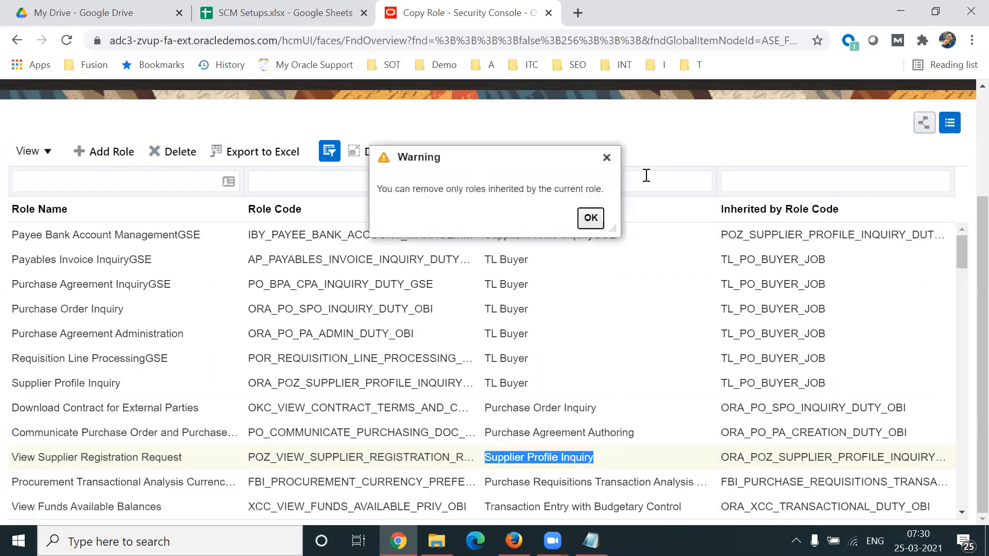
left_click_drag(524, 162, 594, 152)
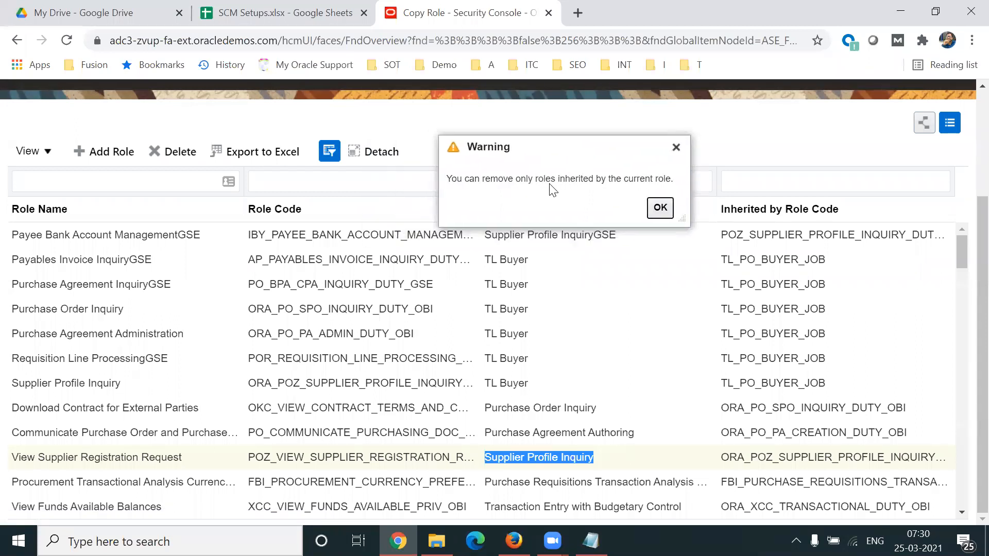
left_click(660, 207)
Step: Remove the Purchase Order Inquiry role (ORA_PO_SPO_INQUIRY_DUTY_OBI) inherited by TL Buyer from the hierarchy
left_click(561, 300)
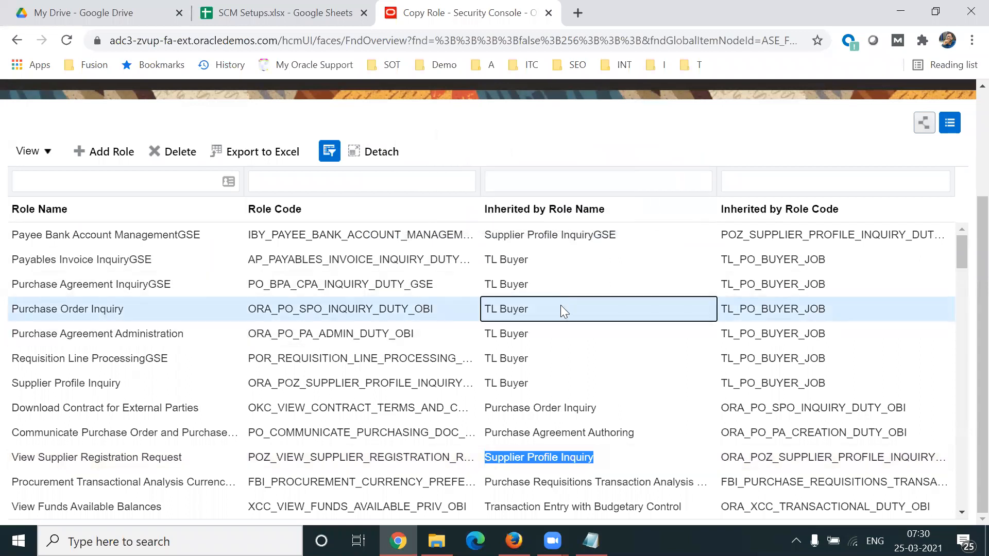
left_click(181, 154)
left_click(538, 335)
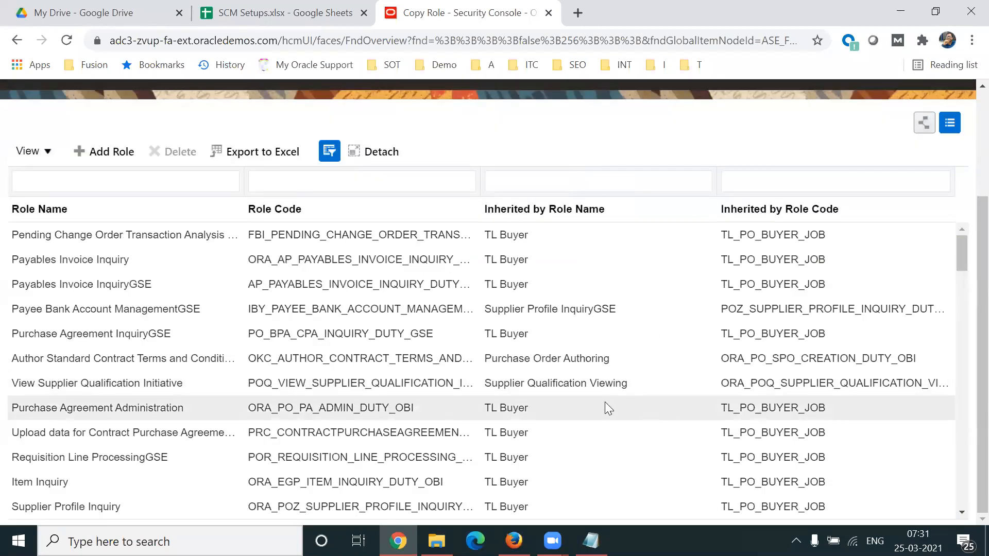
Step: Try to remove the Author Standard Contract Terms role that is inherited by Purchase Order Authoring
left_click(565, 384)
left_click(539, 364)
left_click(179, 152)
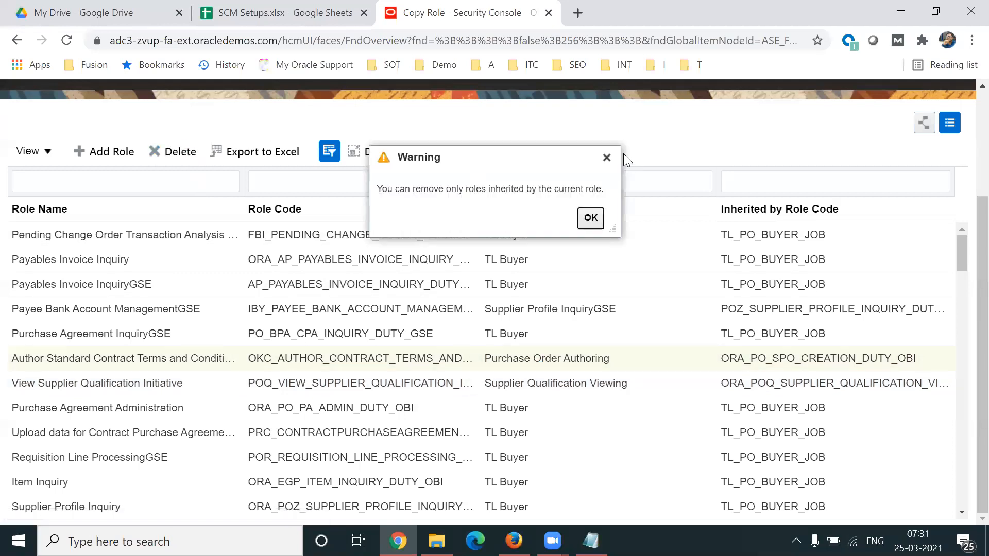
left_click(591, 217)
Step: Continue from the role hierarchy to the user assignments of the TL Buyer role
scroll(967, 240, "up", 1)
scroll(967, 241, "up", 1)
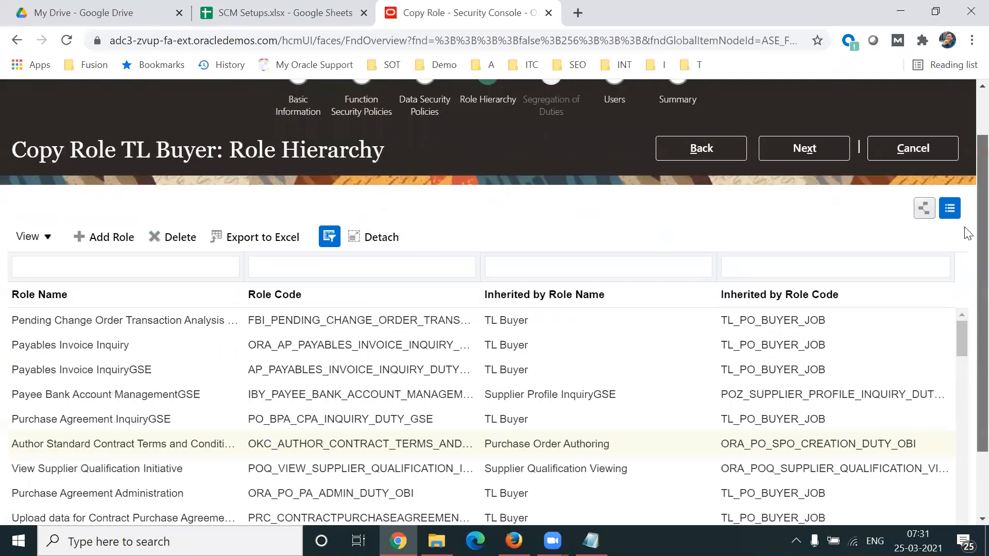
scroll(966, 230, "up", 1)
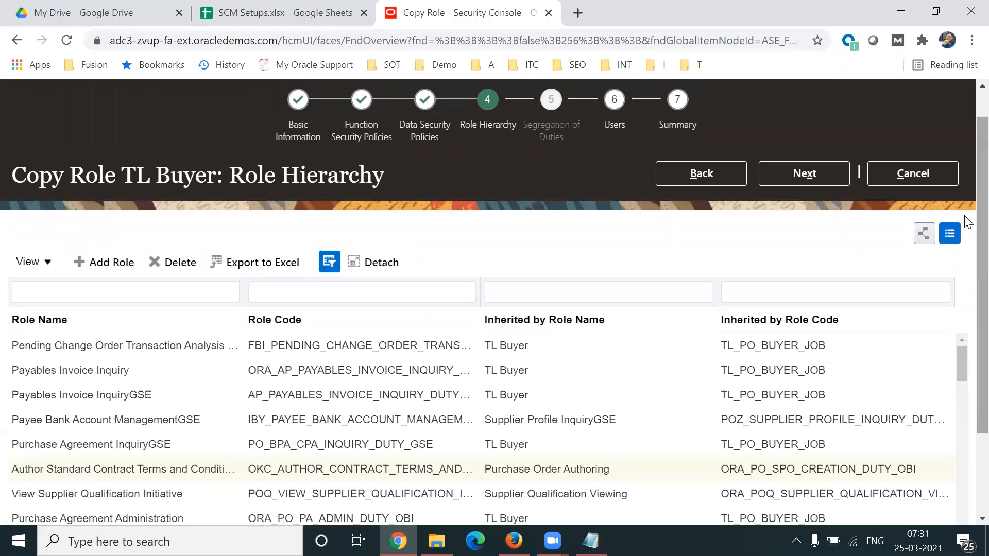
left_click(806, 182)
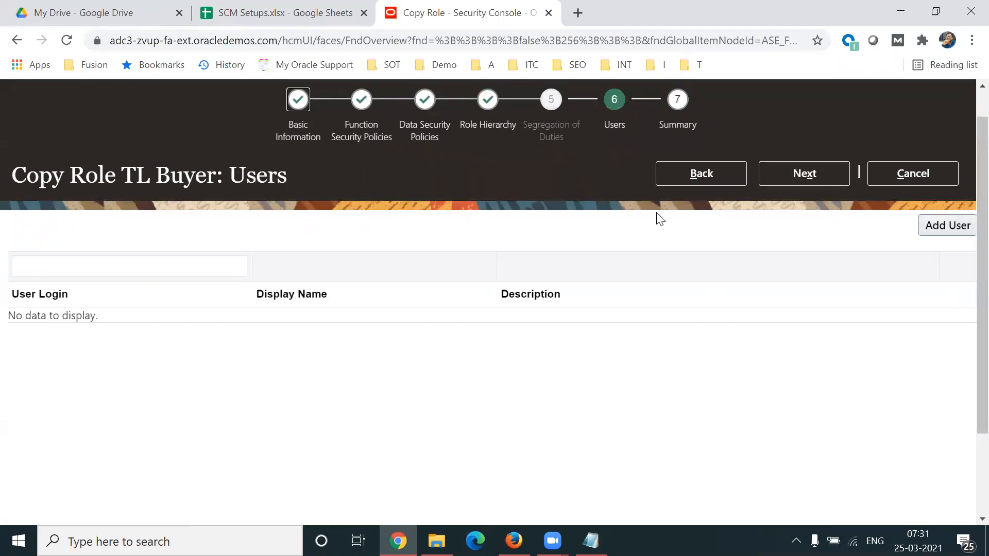
Step: Find the user by name, add that user to the TL Buyer role, and continue to the role summary
left_click(935, 227)
left_click(507, 171)
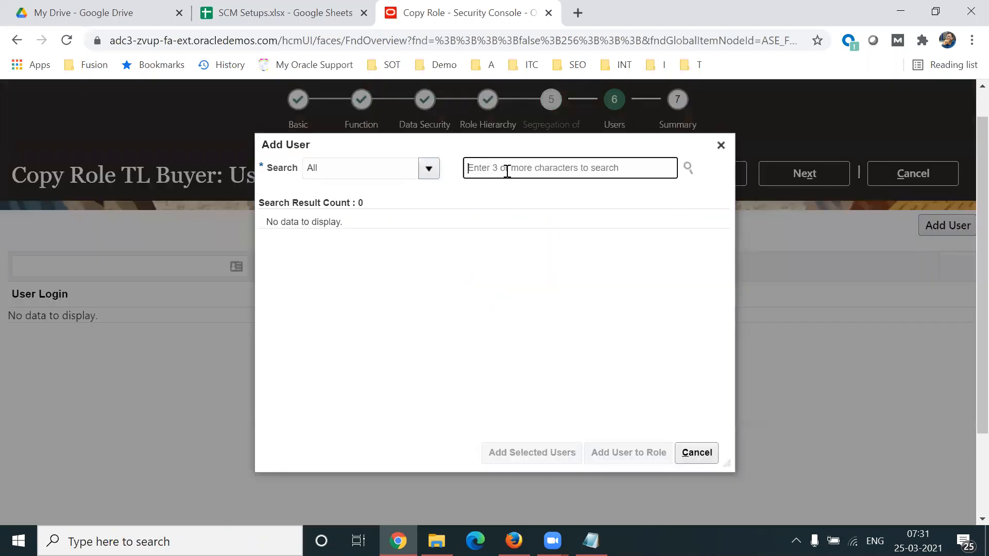
type("krishna")
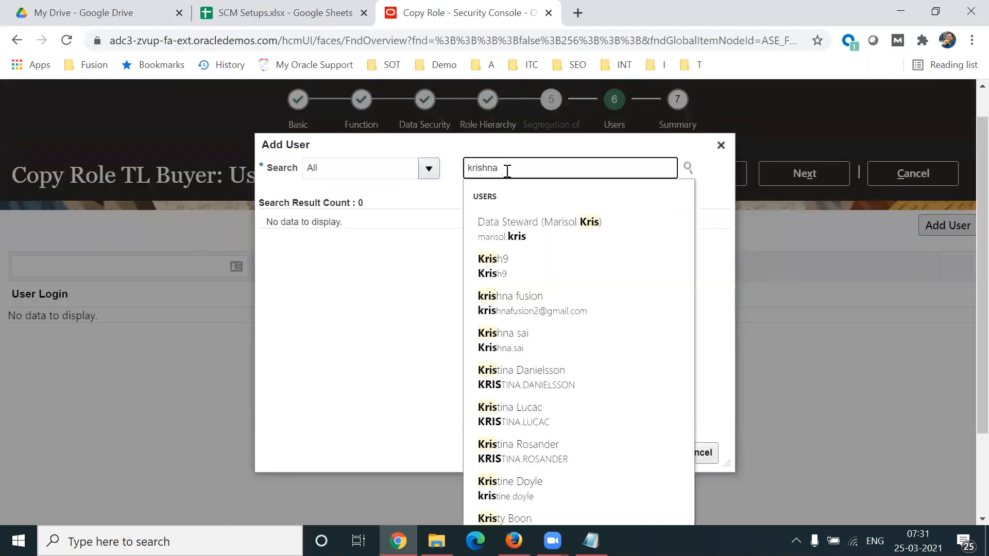
left_click(536, 231)
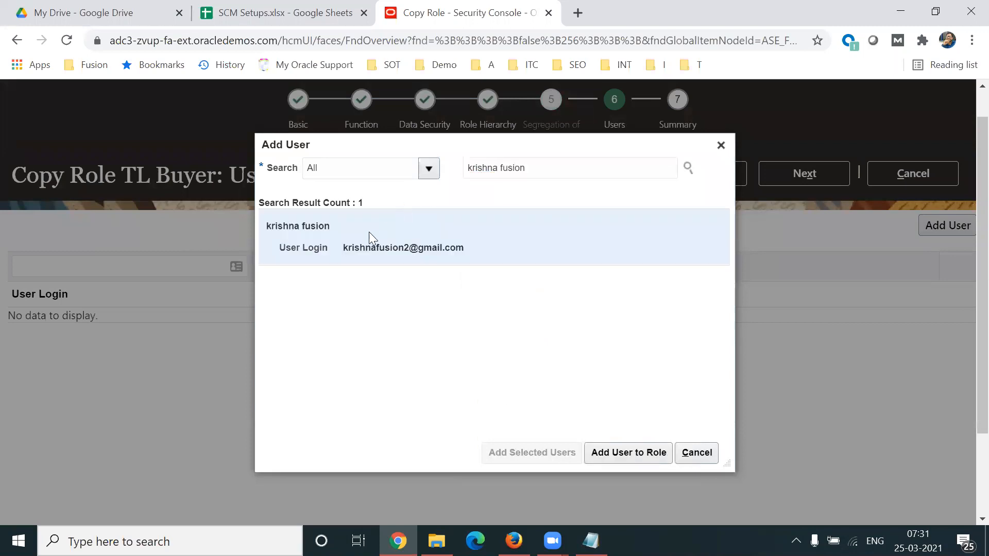
left_click(622, 452)
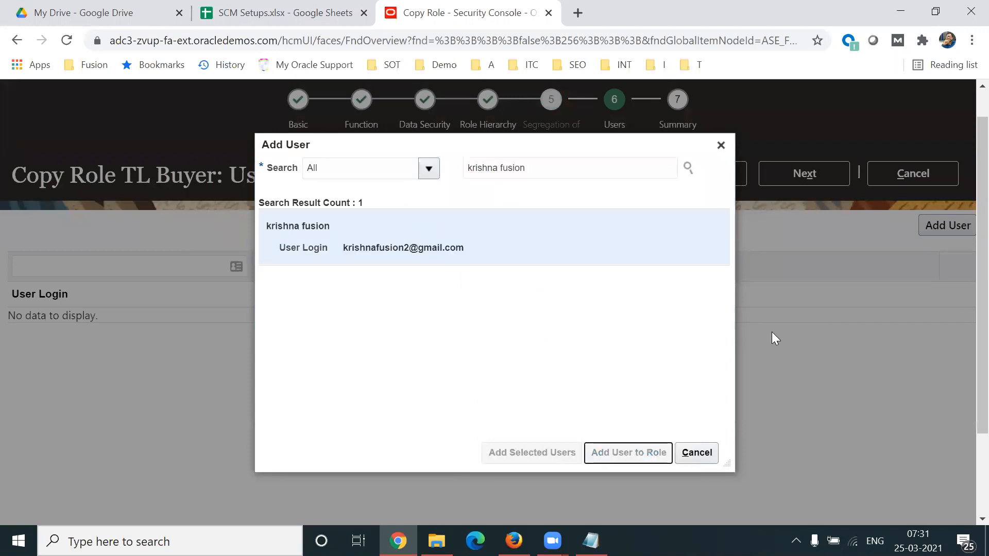
left_click(721, 145)
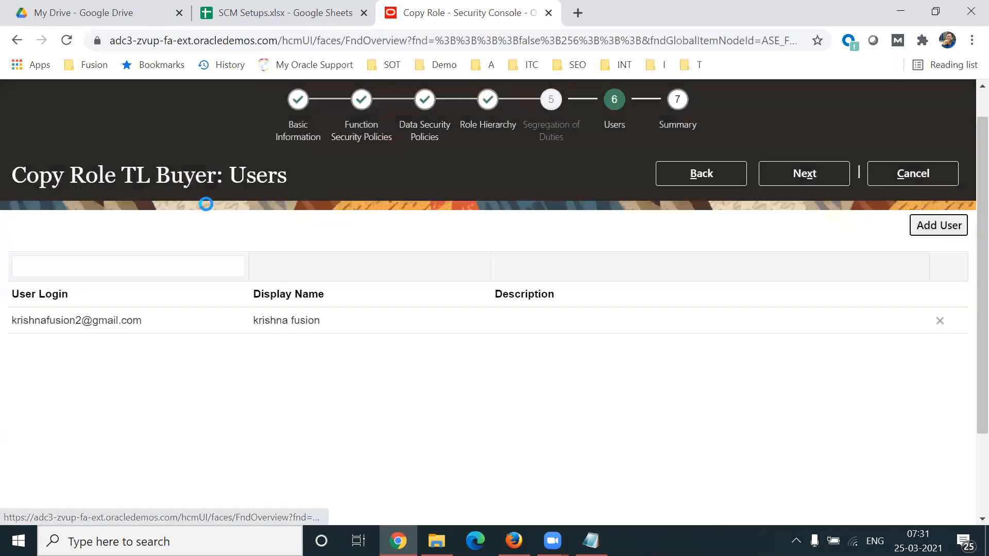
left_click_drag(122, 178, 223, 178)
left_click(819, 175)
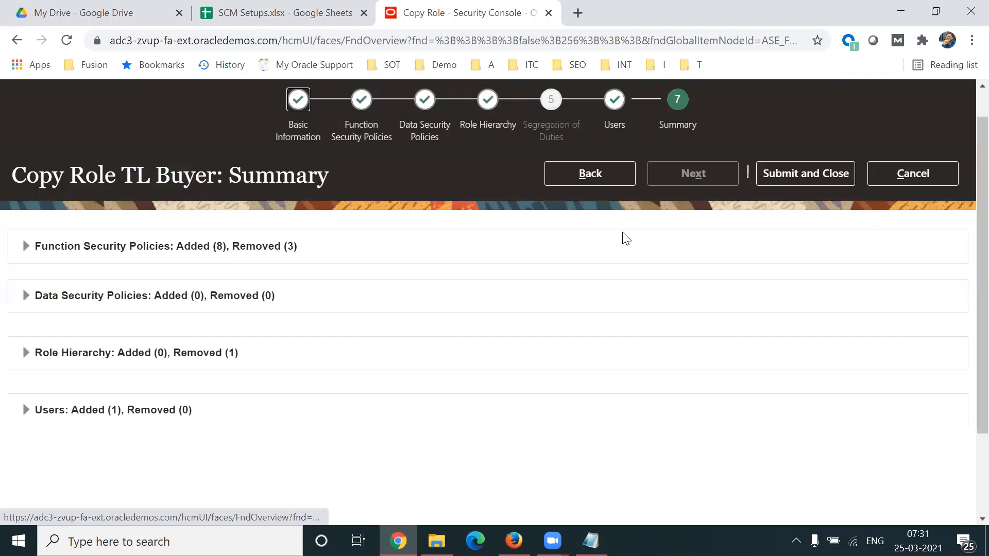
Step: Review the function security policy and role hierarchy changes in the TL Buyer role summary
left_click_drag(234, 176, 307, 175)
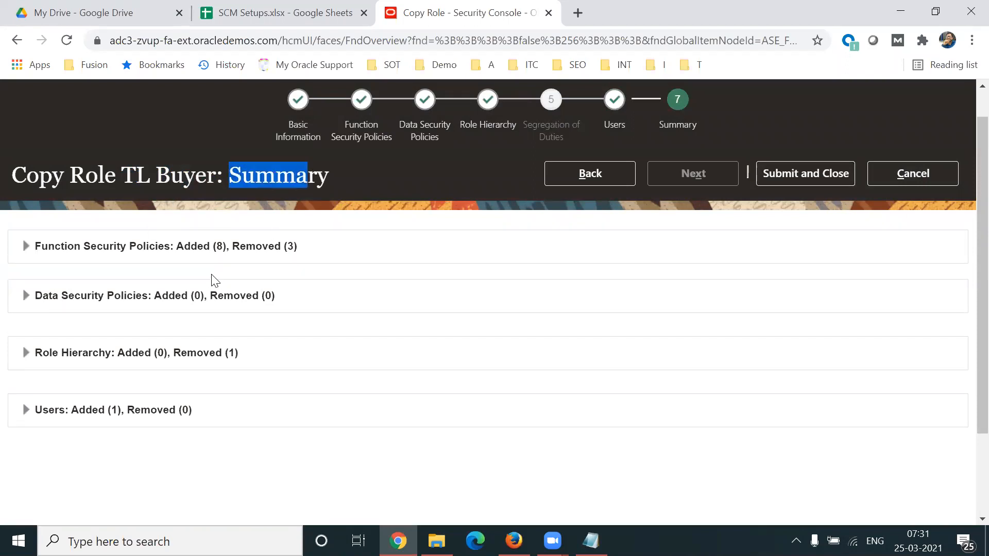
left_click(26, 247)
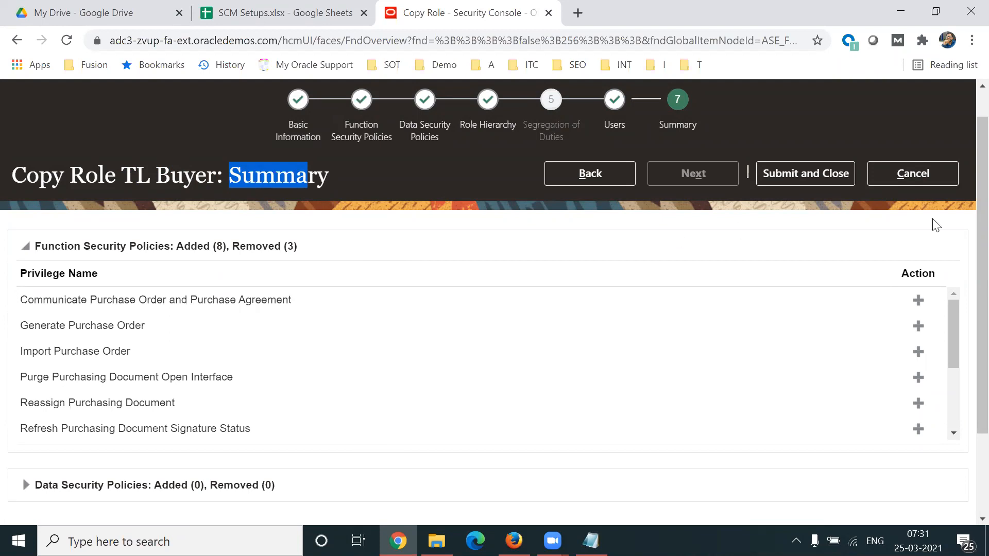
scroll(966, 247, "down", 2)
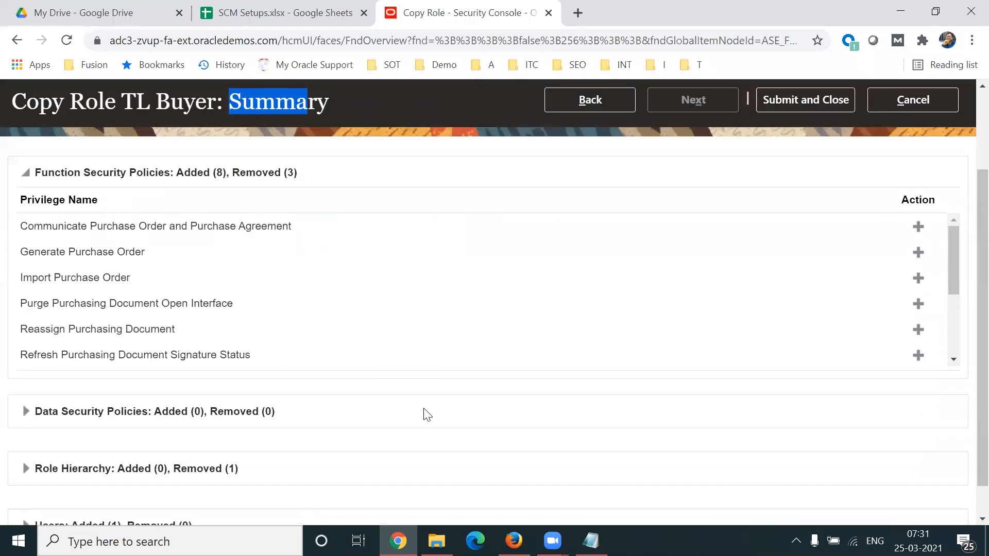
scroll(964, 300, "down", 1)
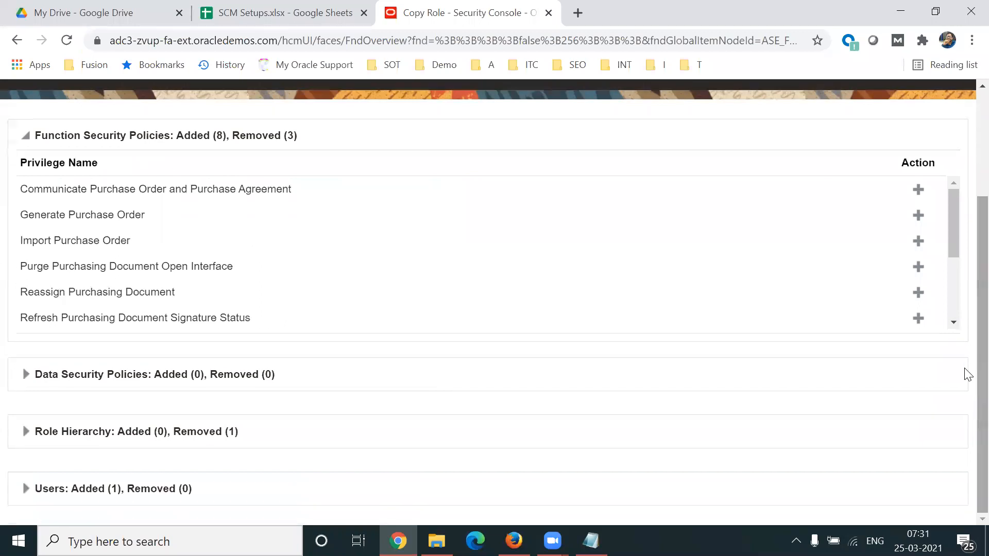
left_click(26, 432)
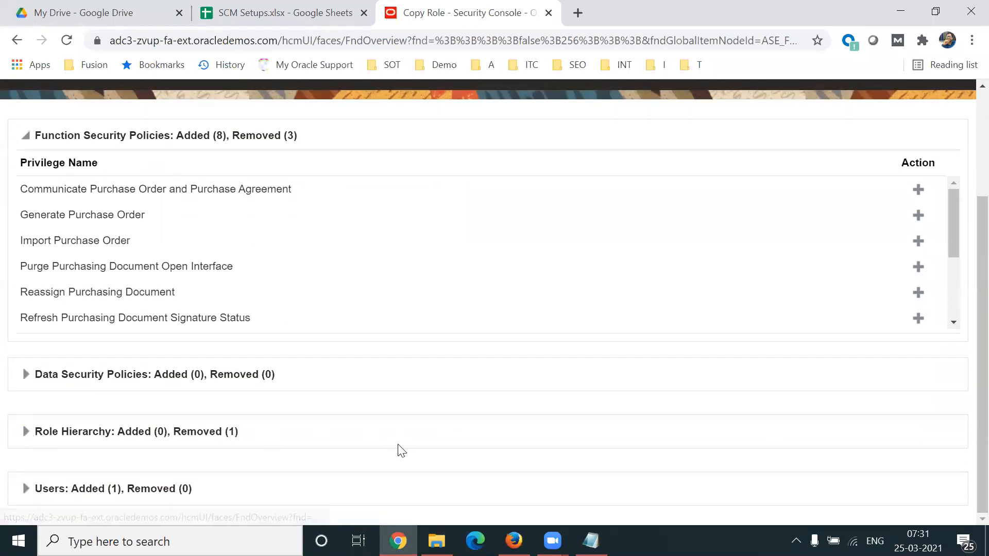
left_click_drag(202, 432, 249, 433)
Step: Submit the copied TL Buyer role and acknowledge the confirmation
left_click_drag(982, 344, 982, 244)
scroll(967, 248, "up", 1)
left_click(790, 209)
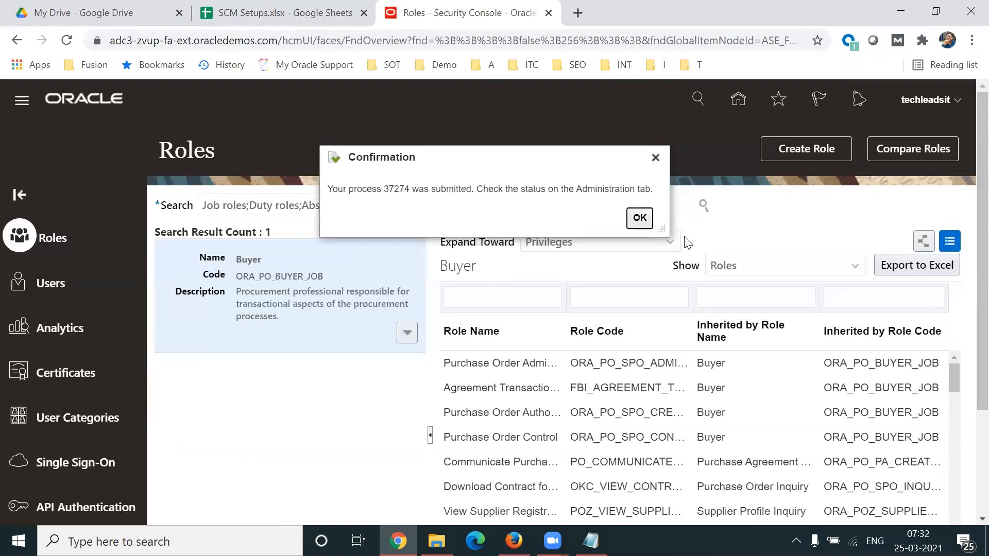
left_click(646, 221)
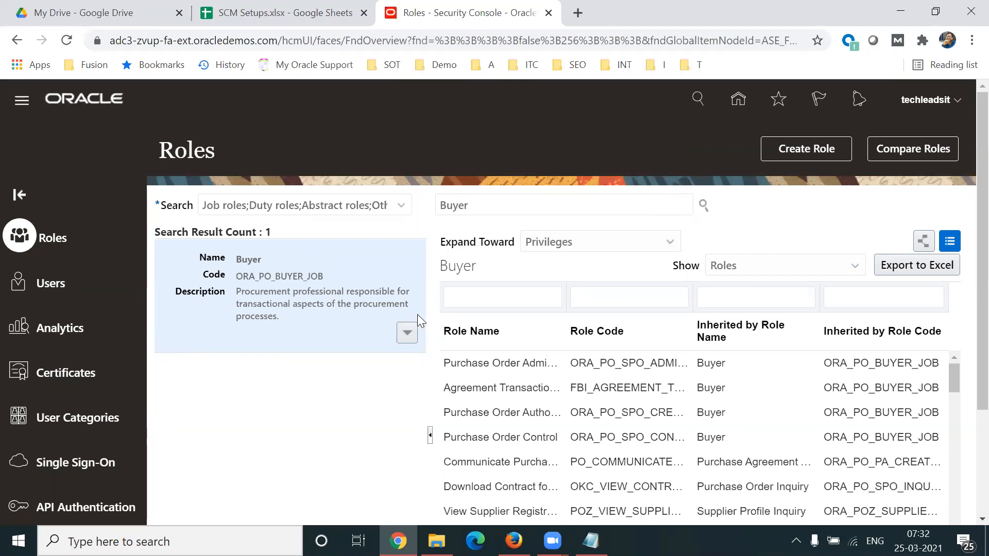
left_click(407, 335)
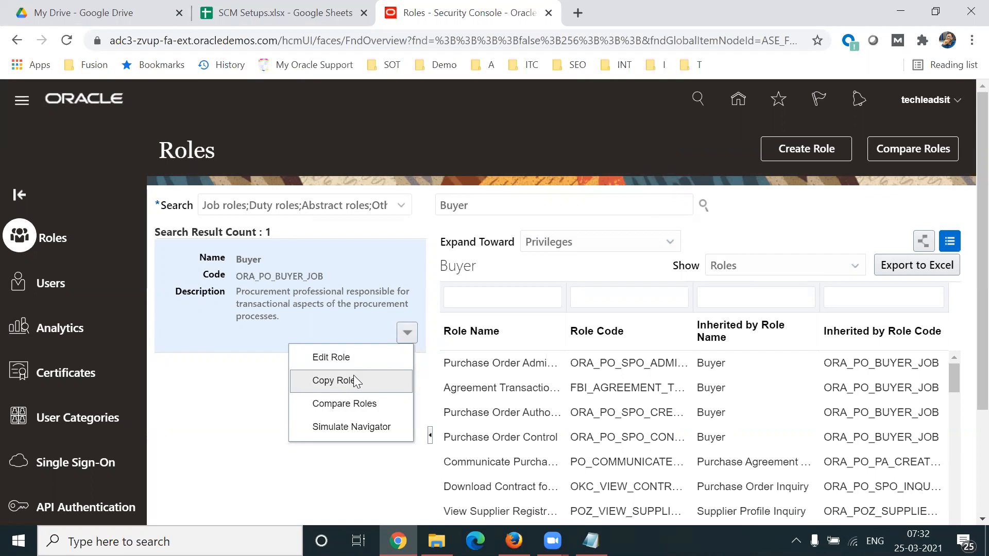
left_click(812, 212)
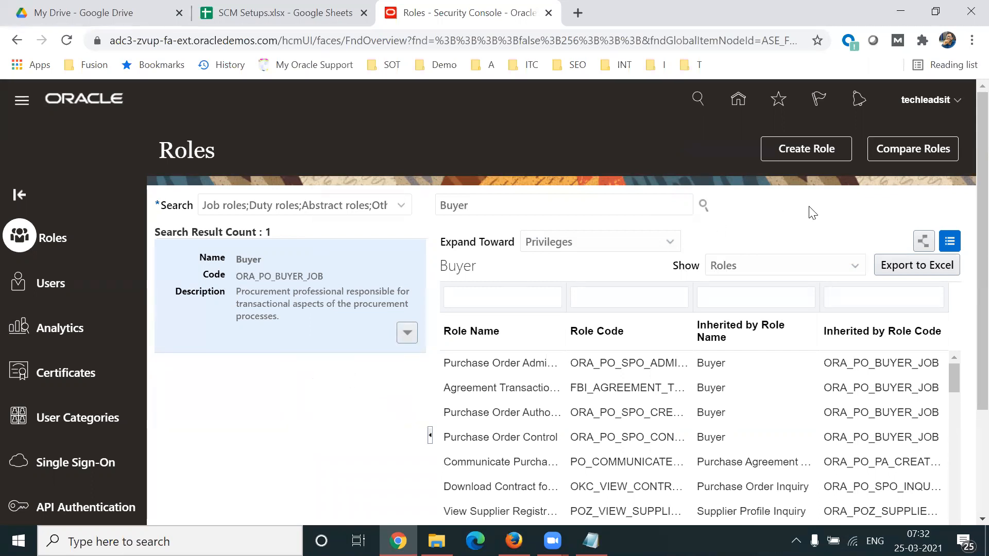
left_click(820, 154)
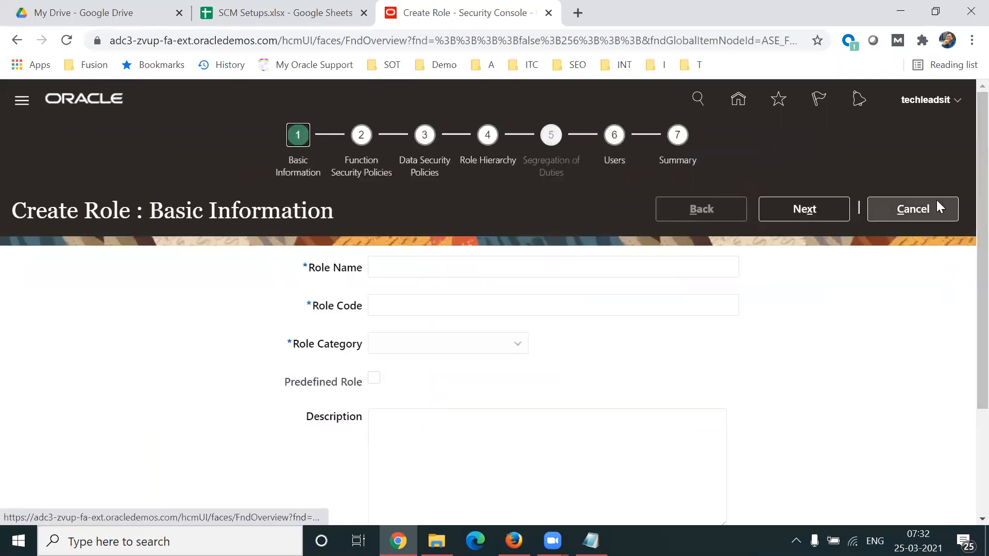
left_click(936, 205)
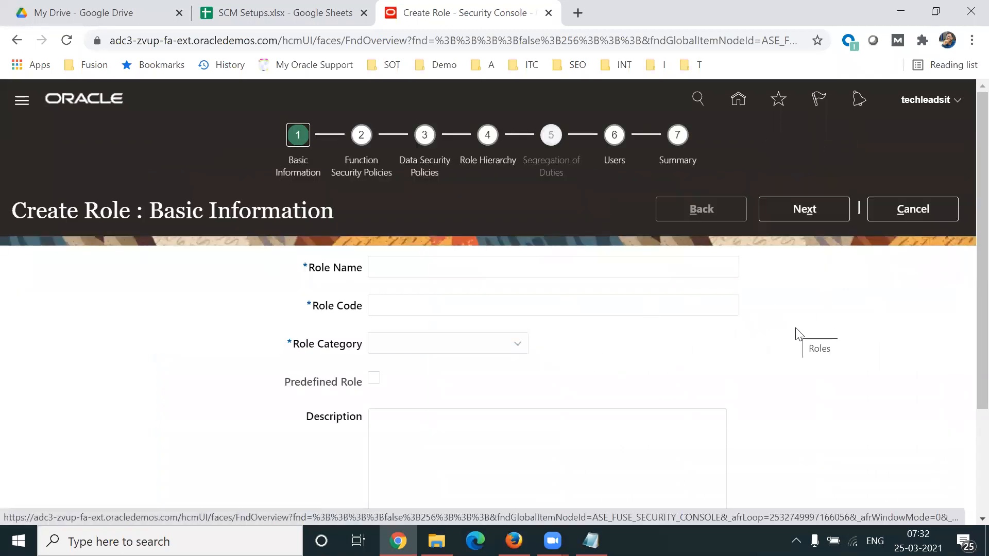
left_click(911, 212)
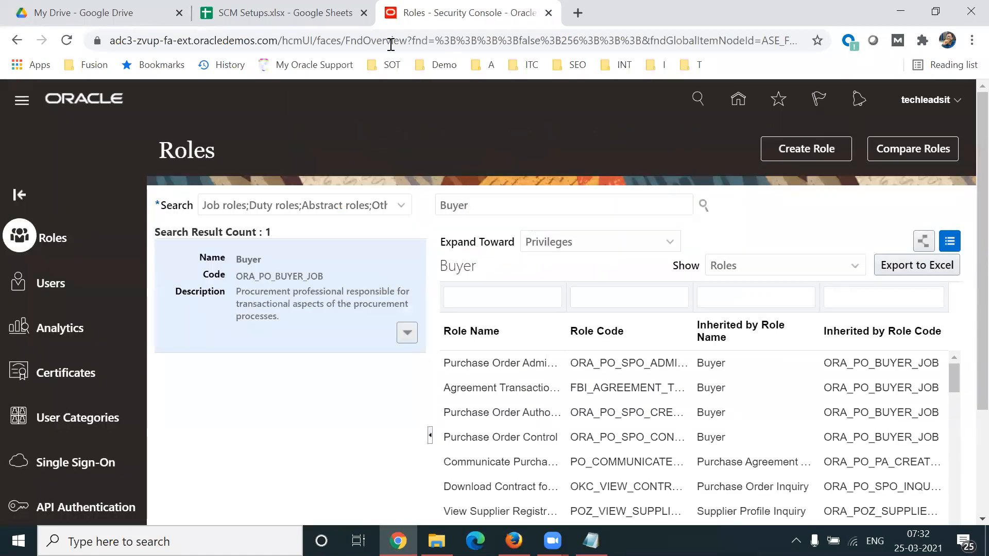
Step: Try to open a second Security Console session by duplicating the current browser tab
right_click(396, 12)
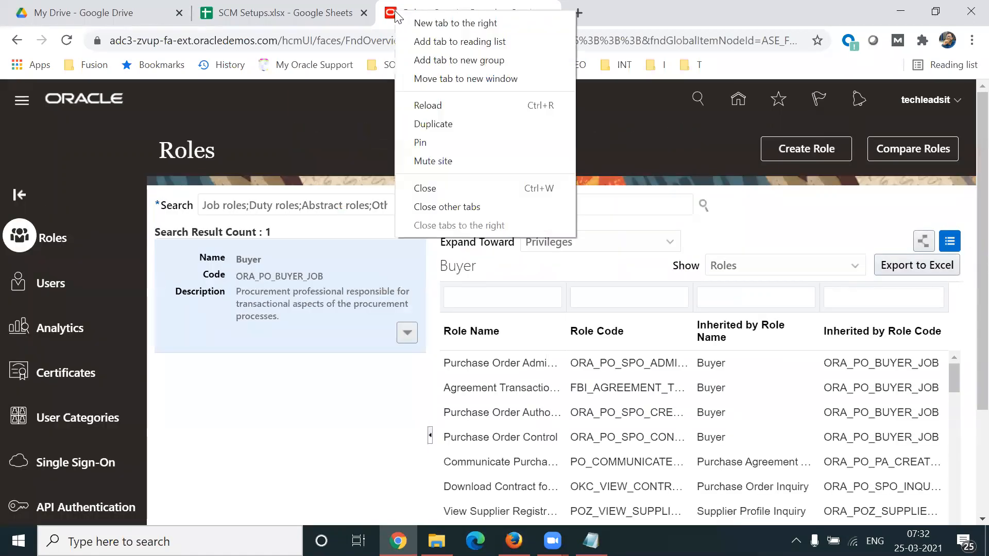
left_click(485, 127)
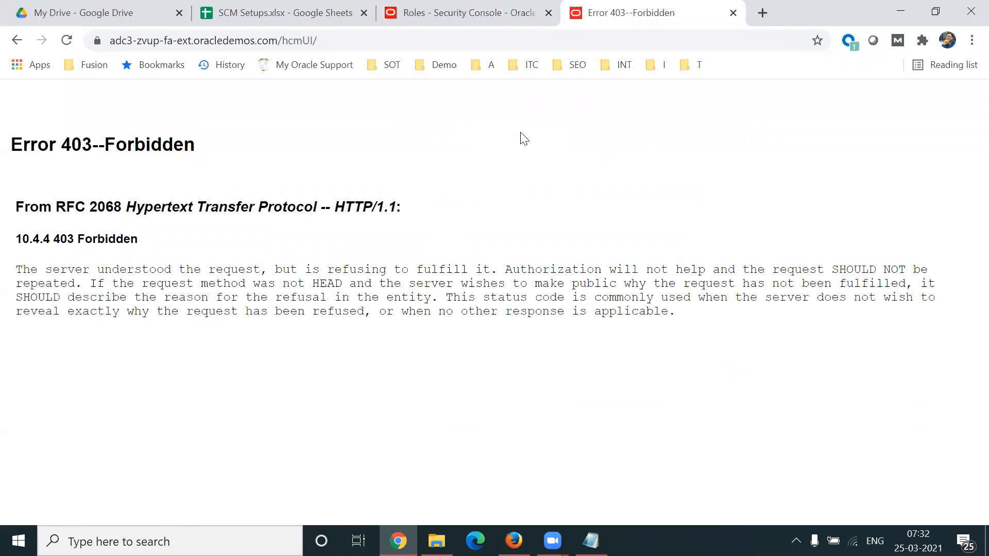
key("ctrl+t")
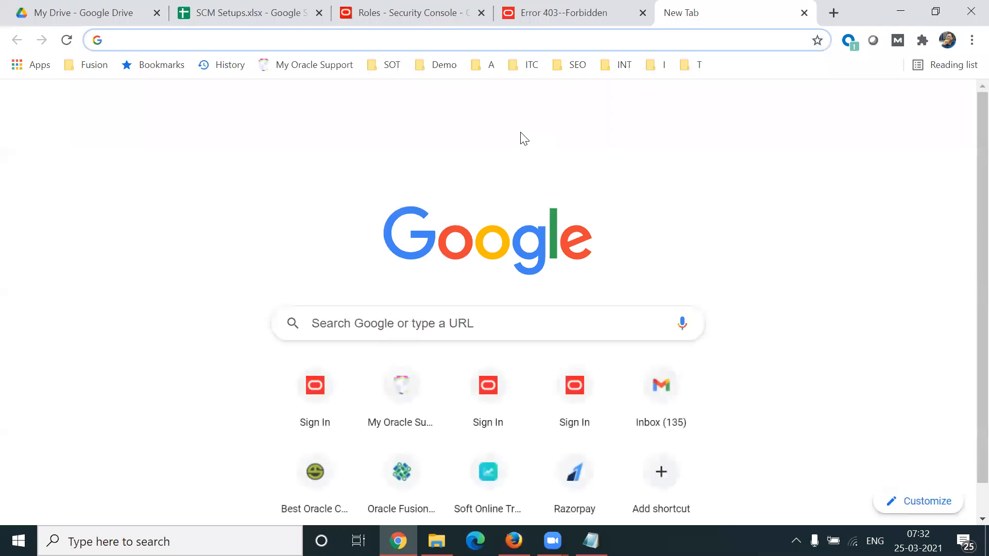
key("ctrl+w")
key("ctrl+w")
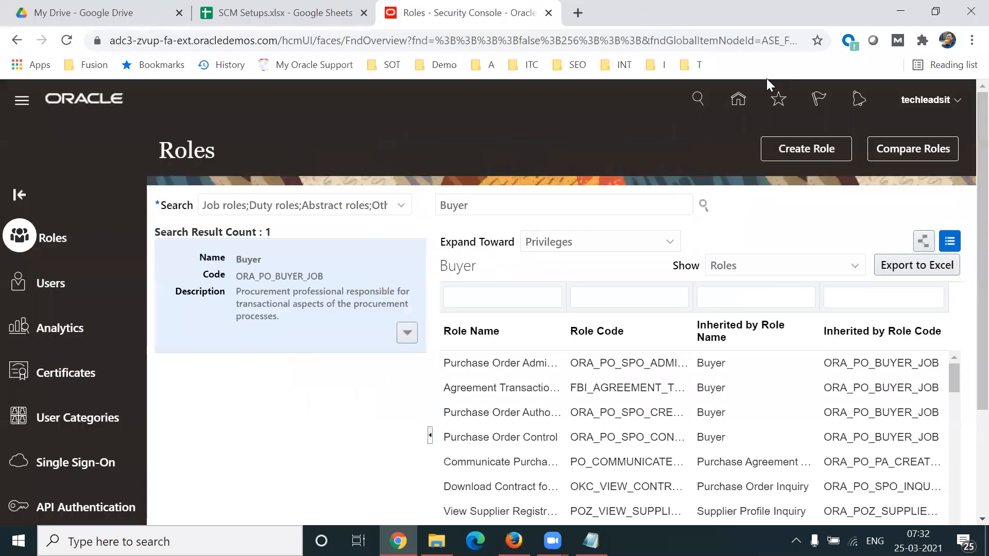
Step: Open the Security Console in a new browser tab through adc3-zvup-login.oracledemos.com
key("ctrl+t")
type("adc3")
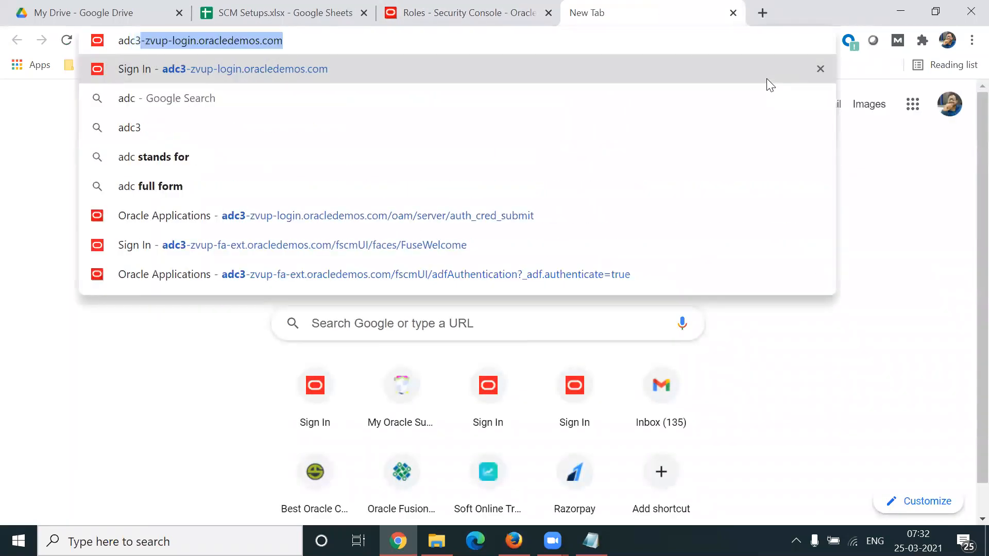
key("Return")
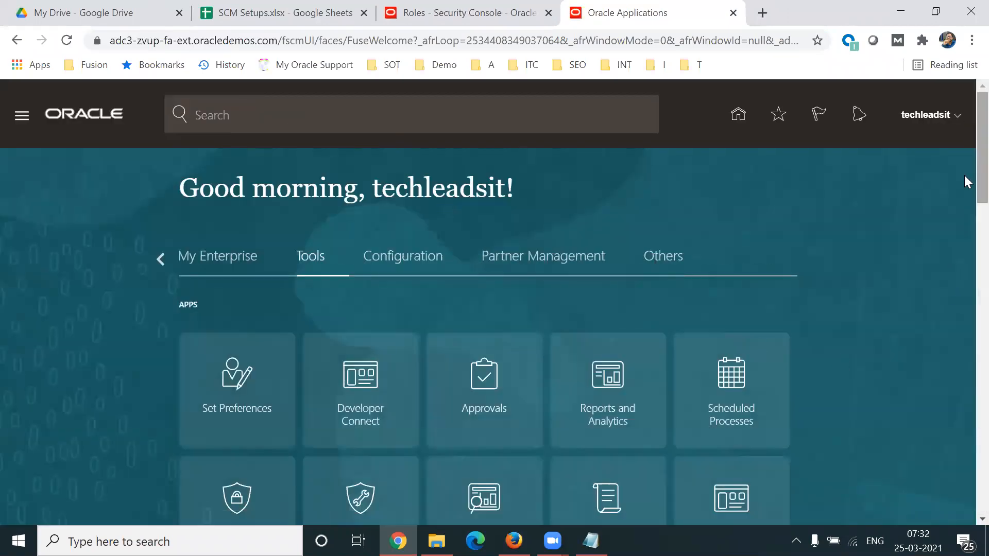
scroll(273, 277, "down", 4)
left_click(206, 316)
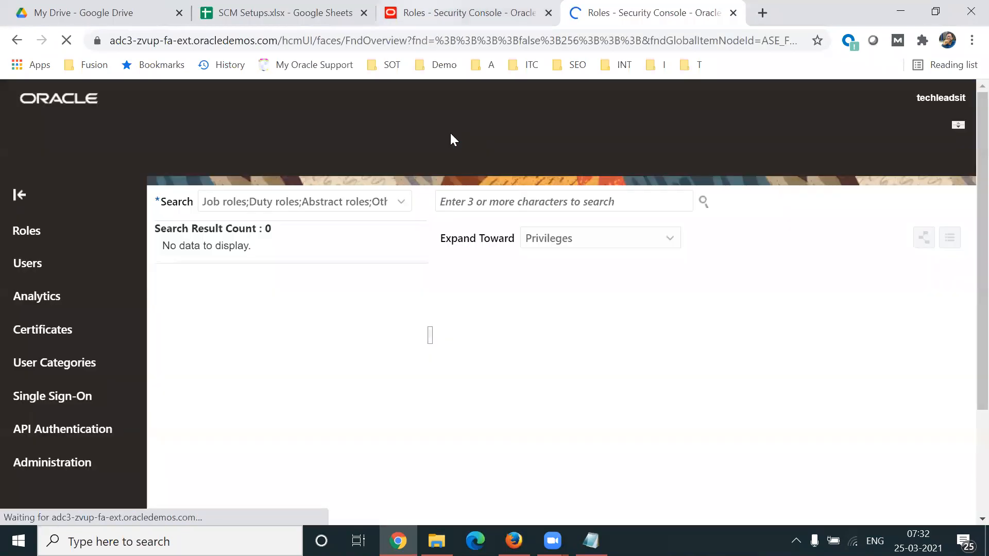
Step: Show the actions available for the Buyer role in the original browser tab, and return to the new Security Console tab
left_click(439, 13)
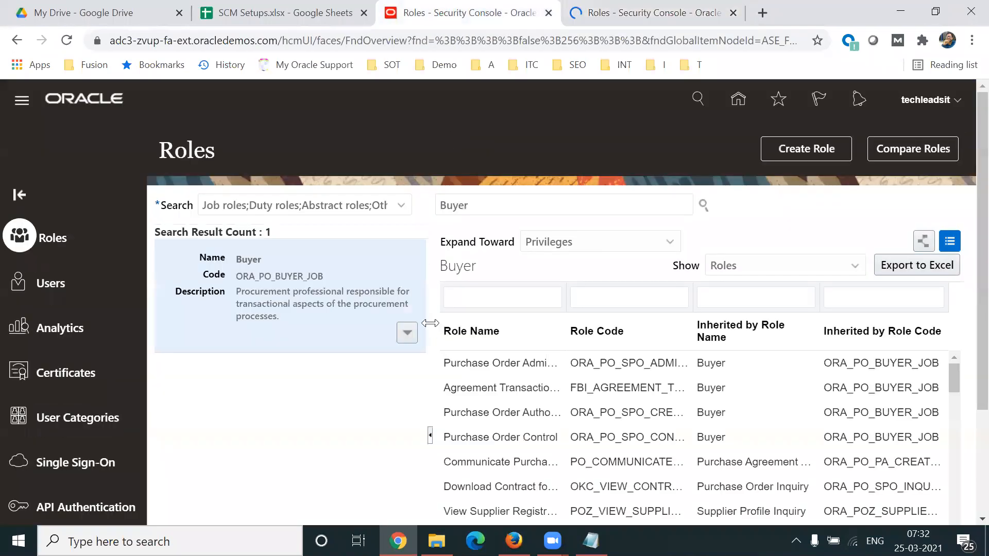
left_click(408, 333)
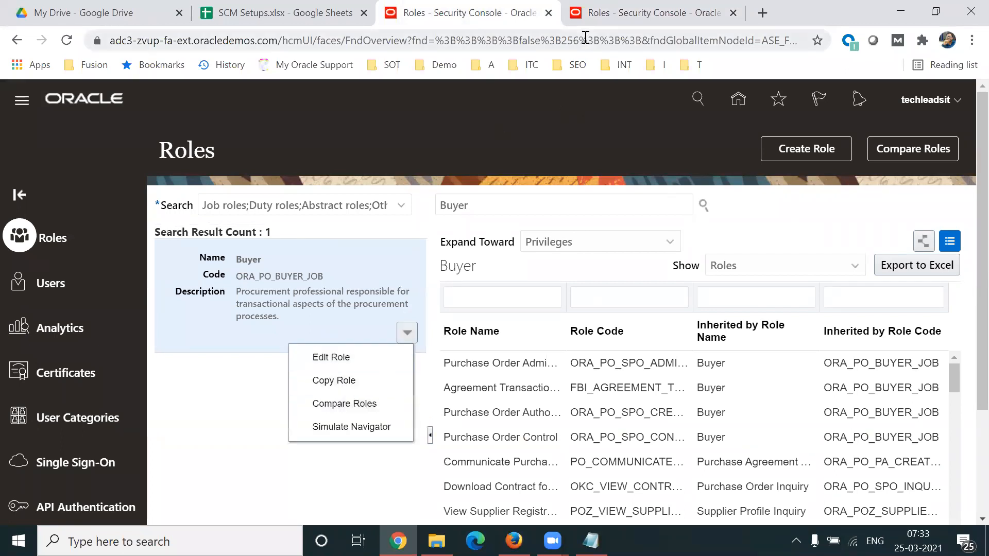
left_click(594, 23)
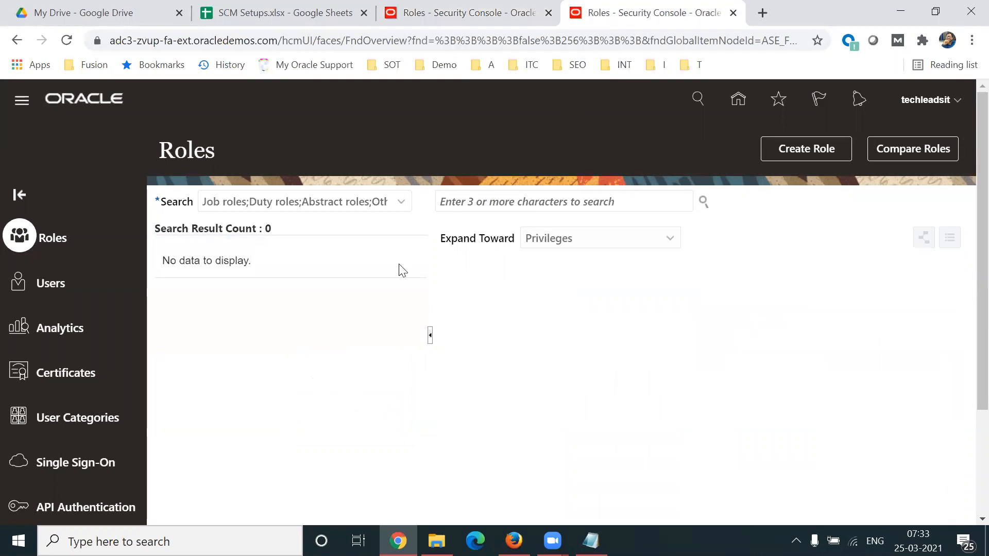
Step: Start creating a new role with the name TL Buyer1 and the role code TL_BUYER
left_click(815, 151)
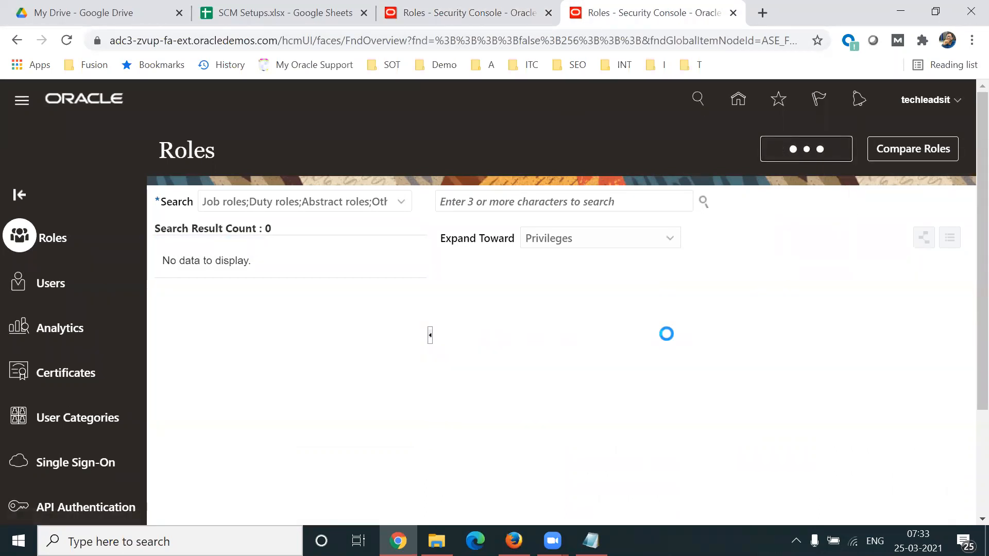
left_click(410, 269)
type("TL Buyer1")
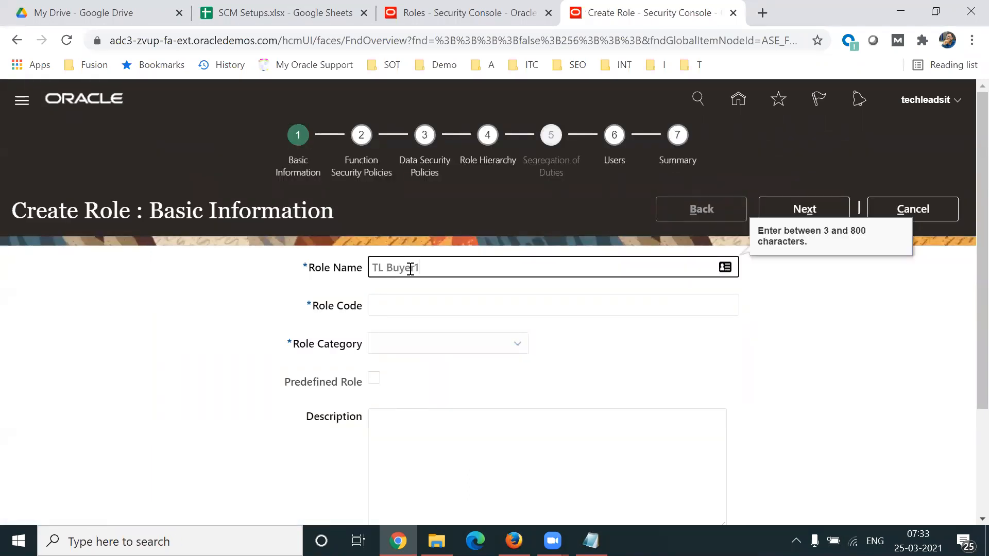
key("Tab")
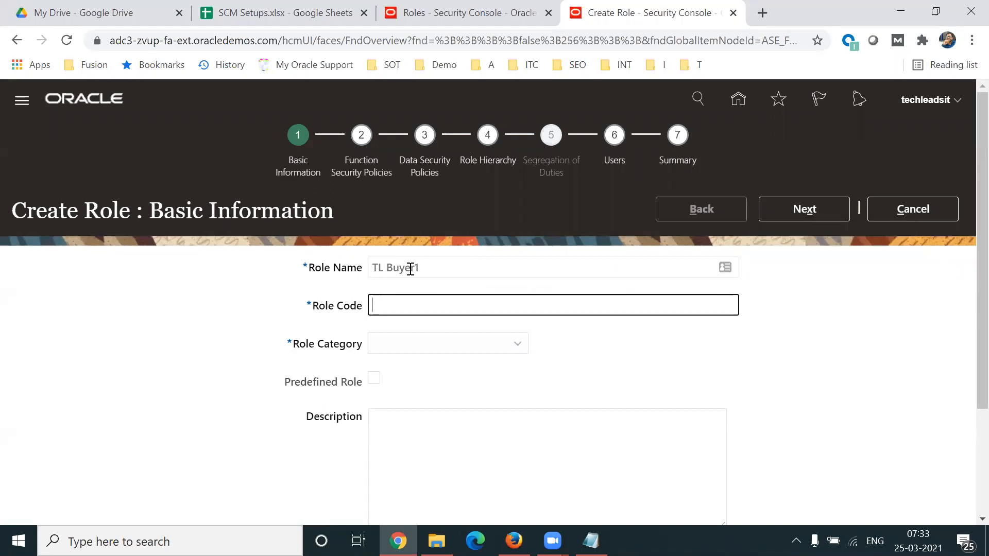
type("TL_BUYER")
key("shift+Tab")
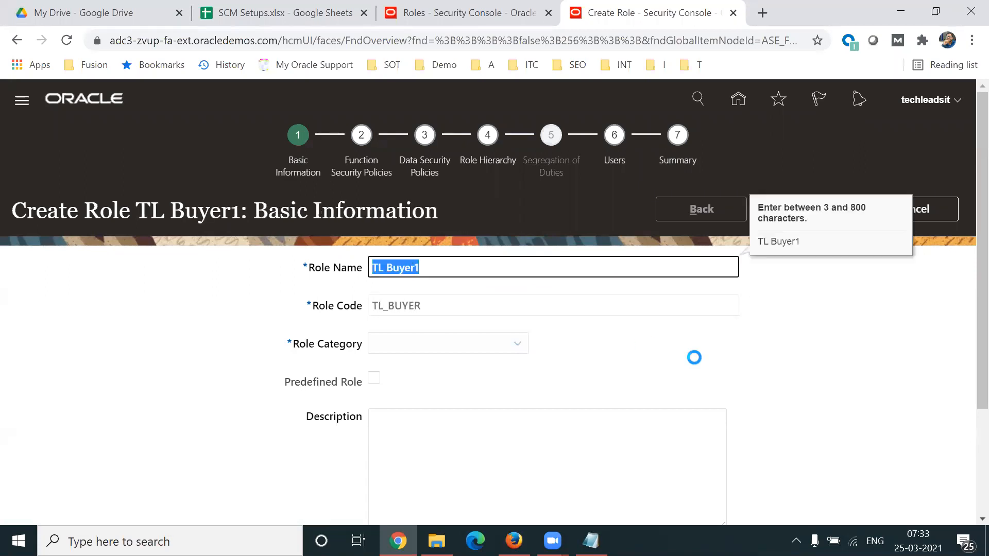
left_click(697, 364)
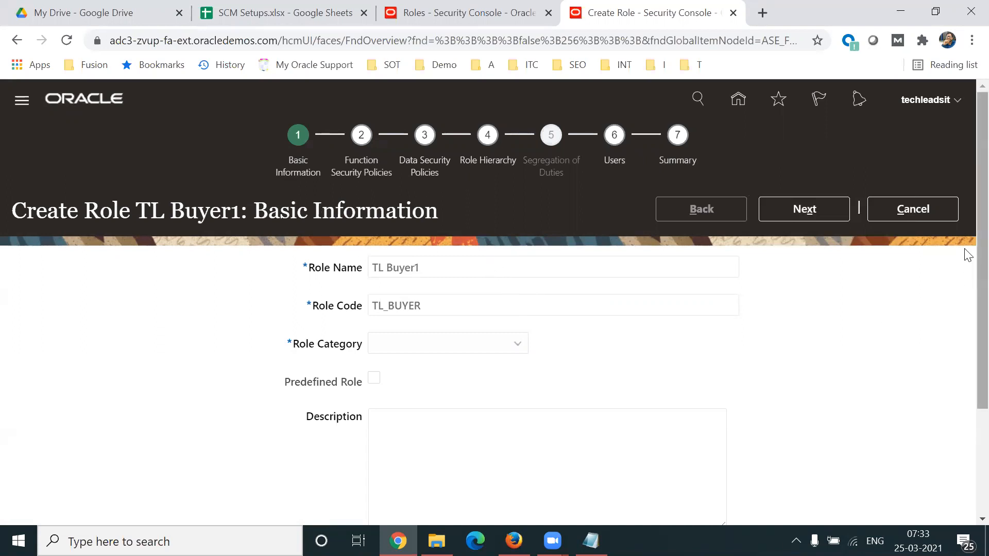
Step: Set the role category of the new role to Procurement - Job Roles
scroll(964, 262, "down", 1)
left_click_drag(289, 317, 362, 322)
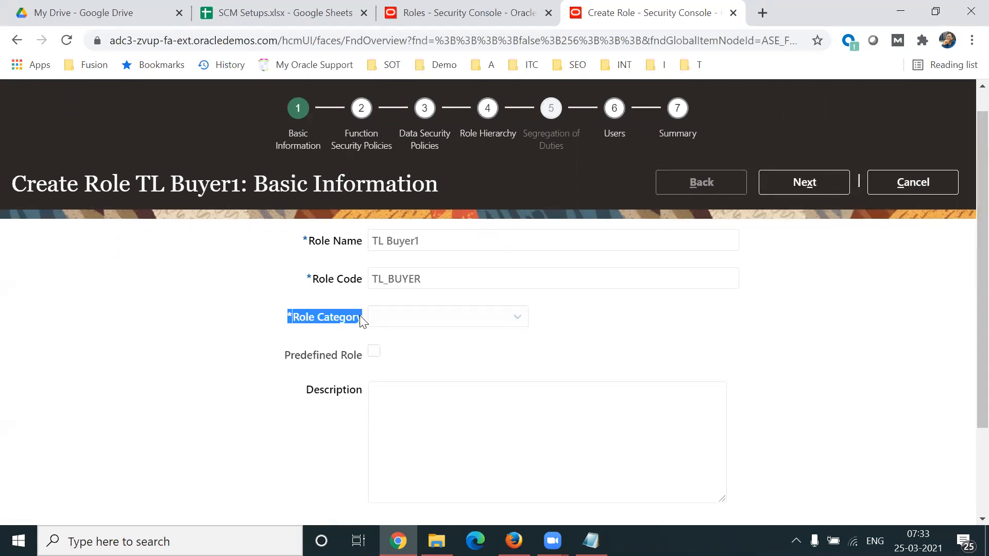
left_click(519, 321)
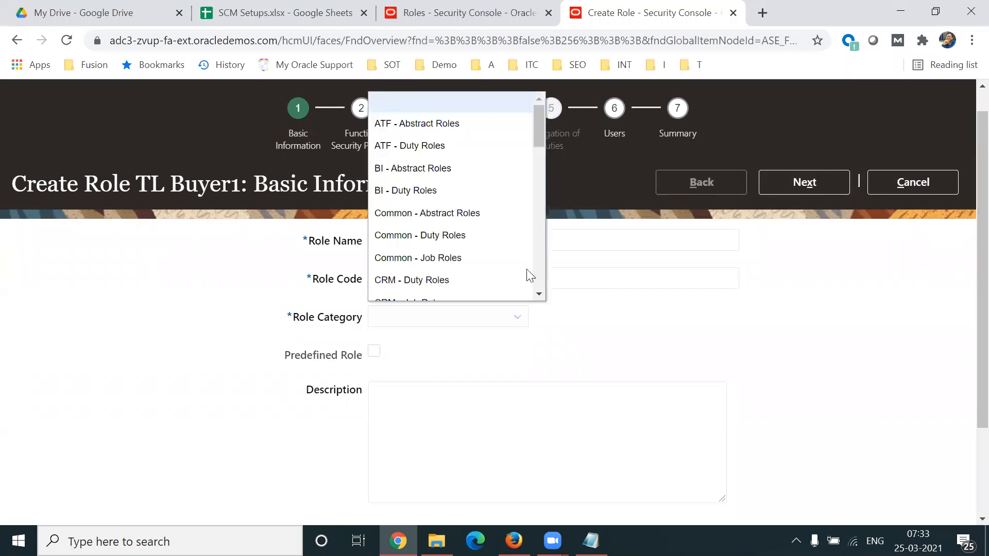
scroll(540, 150, "down", 4)
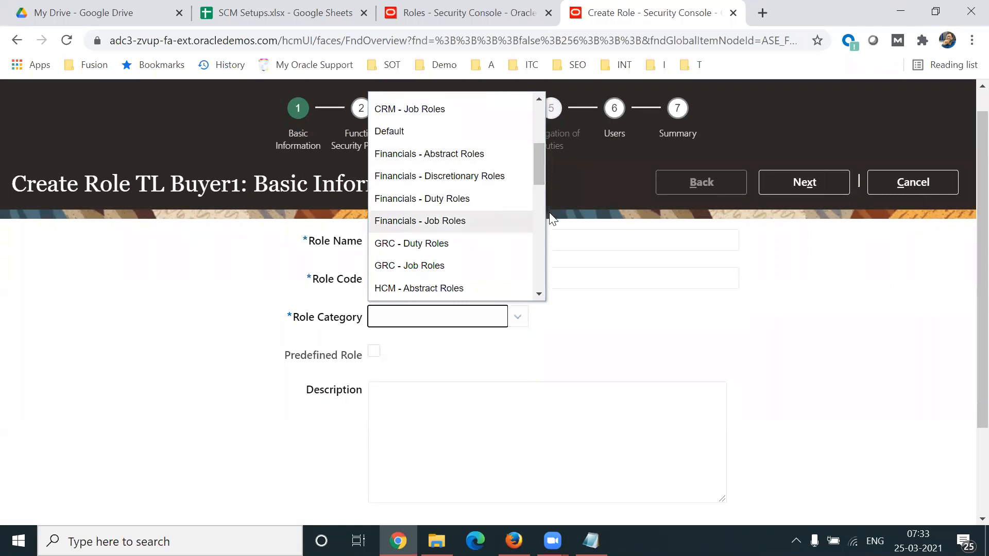
left_click_drag(539, 167, 539, 220)
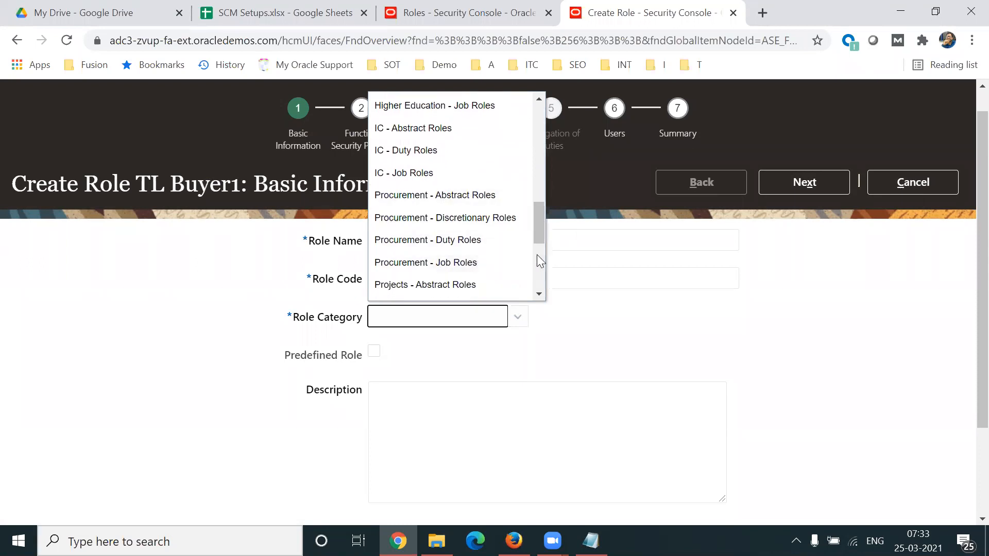
left_click(547, 223)
double_click(546, 223)
left_click(646, 330)
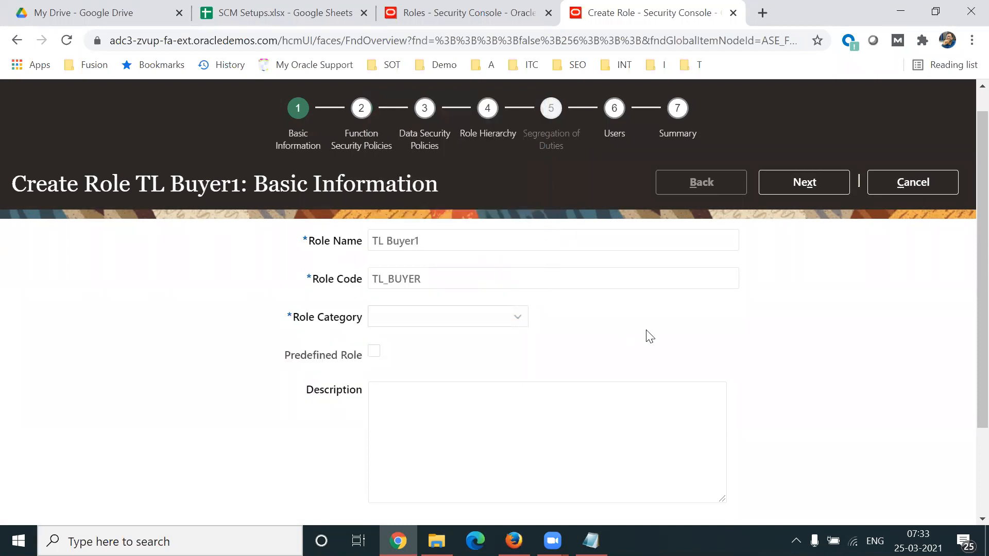
left_click(492, 318)
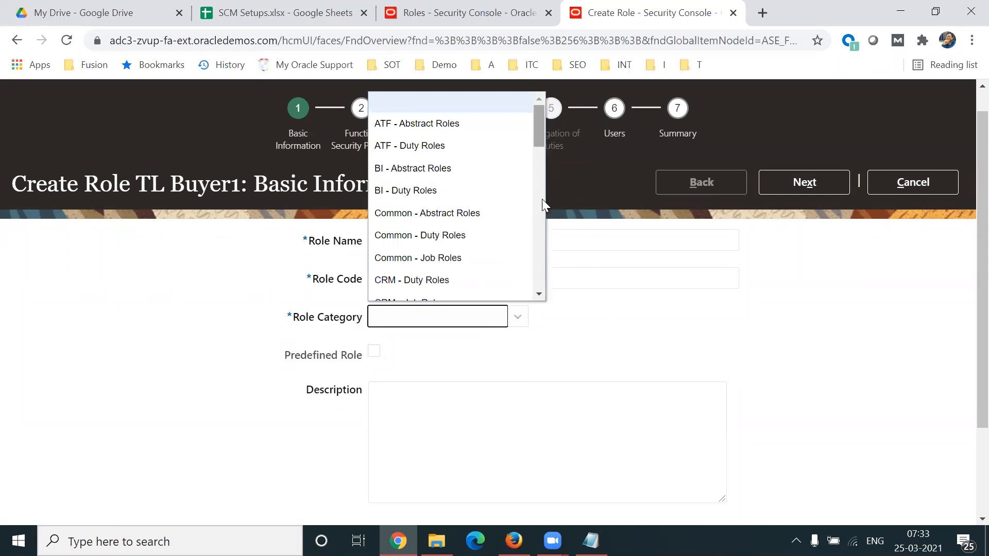
scroll(541, 199, "down", 9)
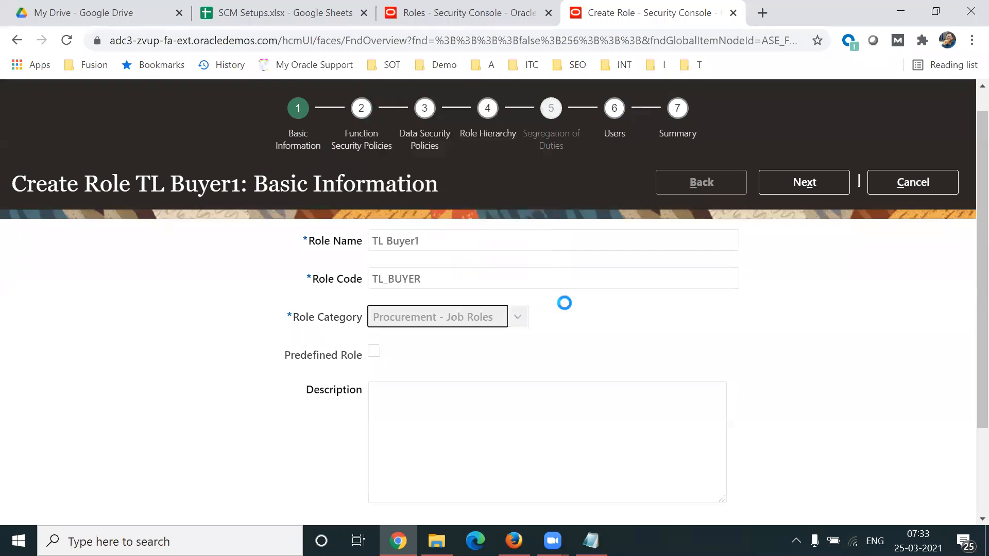
Step: Enter Custom Role as the role description and continue to the function security policies of TL Buyer1
left_click(447, 407)
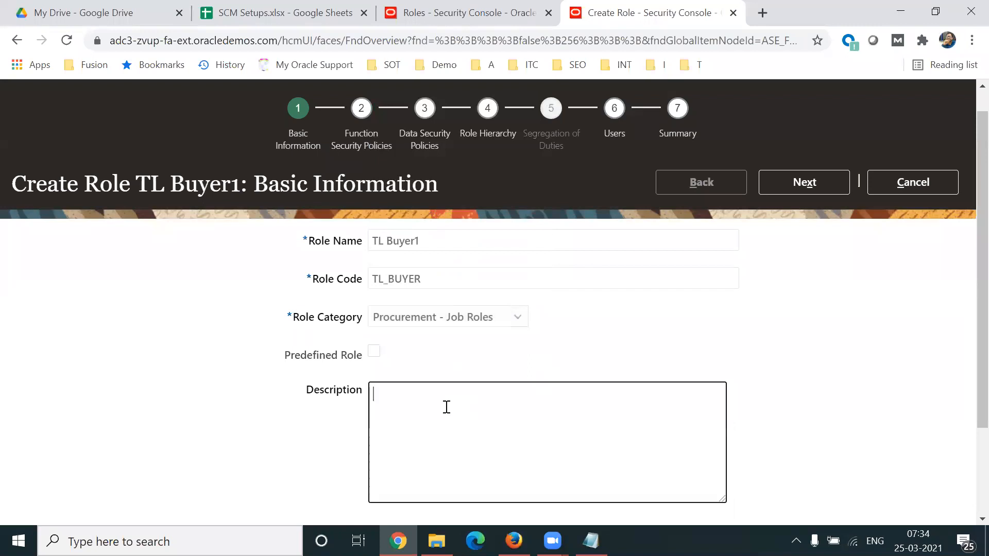
type("Custom Role")
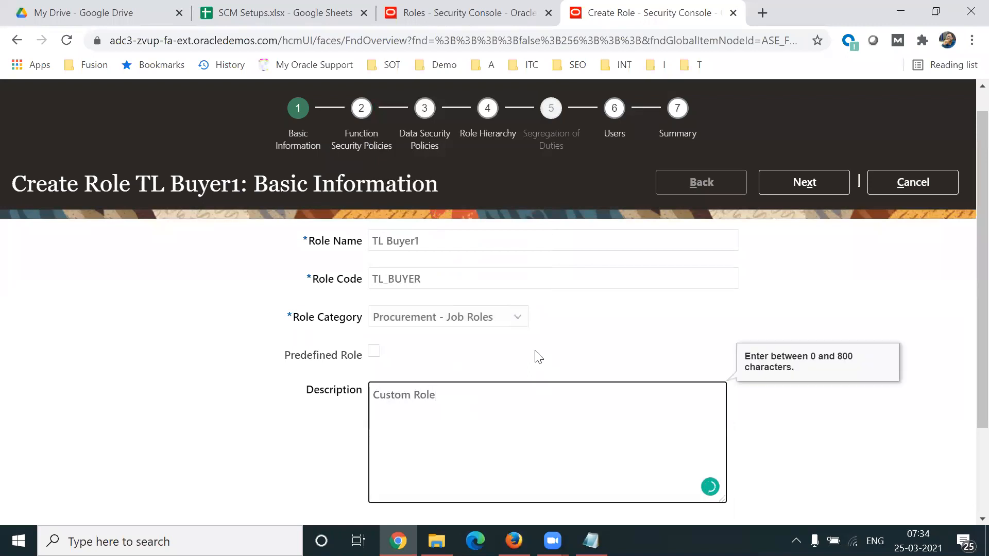
left_click(827, 184)
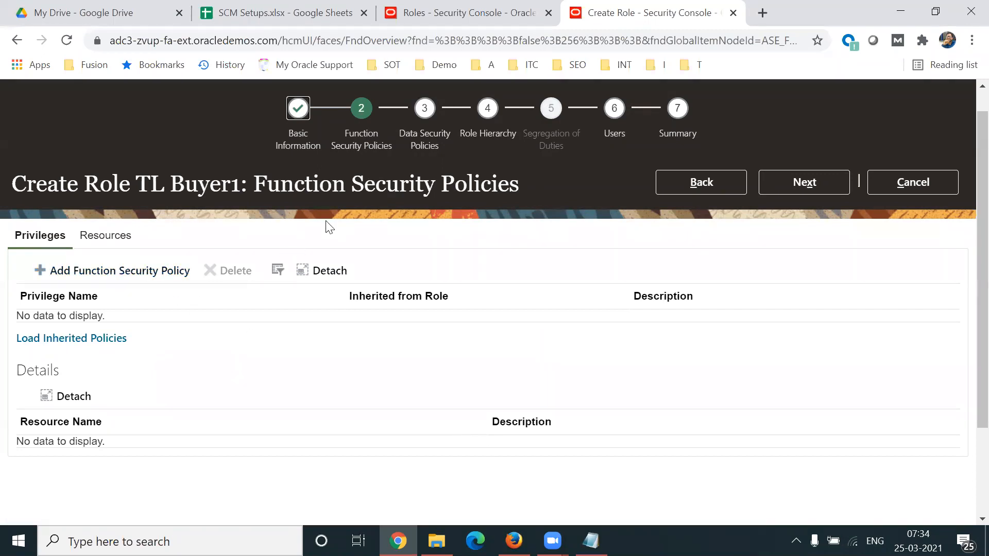
Step: Copy the privilege name Generate Approved Supplier List Entry from the predefined Buyer role's function security policies in the other browser tab
left_click(426, 15)
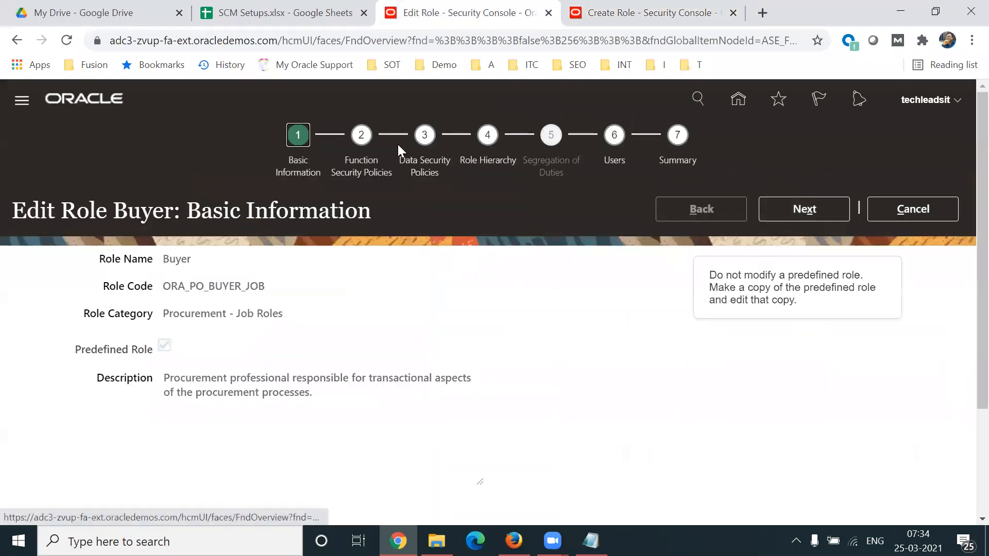
left_click(361, 162)
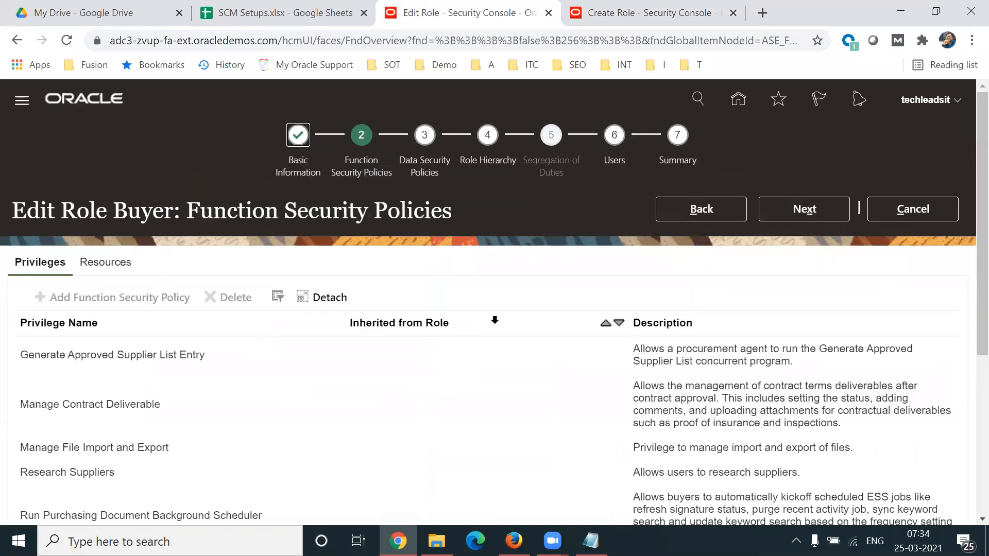
scroll(967, 289, "down", 2)
left_click(311, 269)
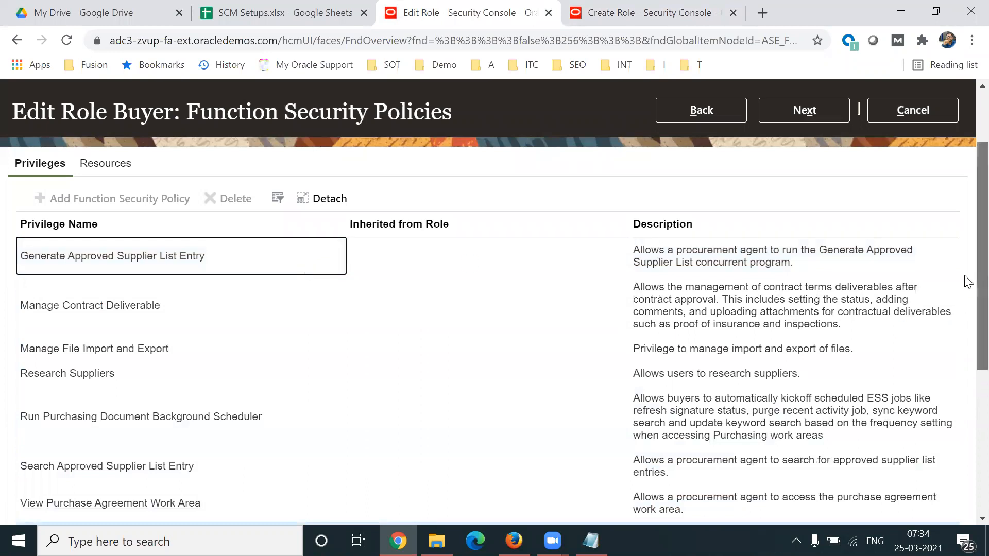
scroll(965, 280, "down", 1)
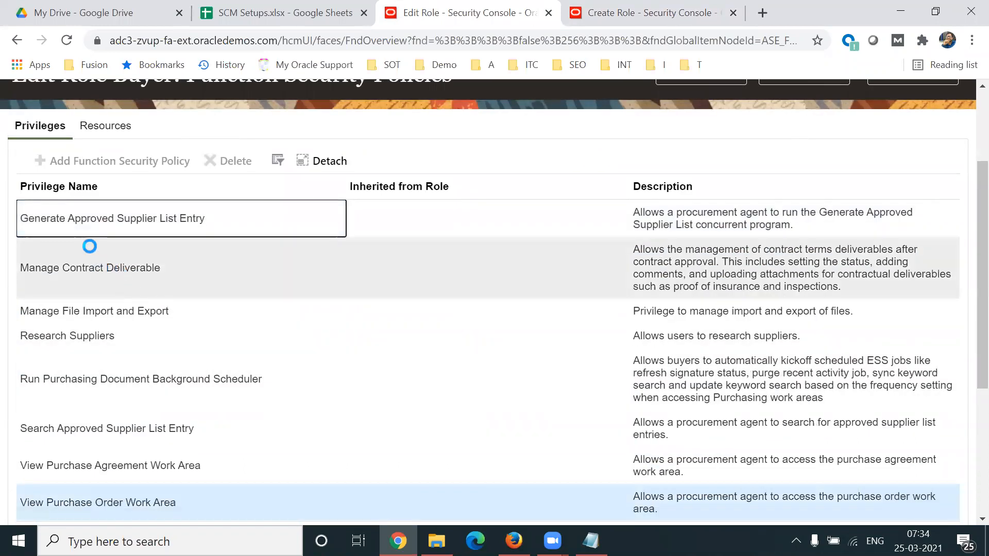
triple_click(79, 220)
key("ctrl+c")
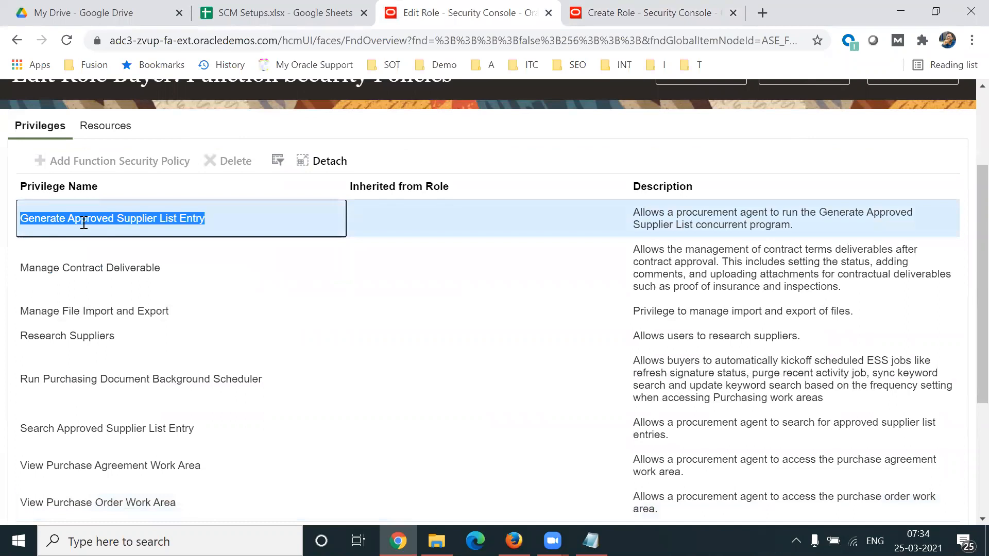
Step: Add the Generate Approved Supplier List Entry privilege to the function security policies of TL Buyer1
left_click(612, 33)
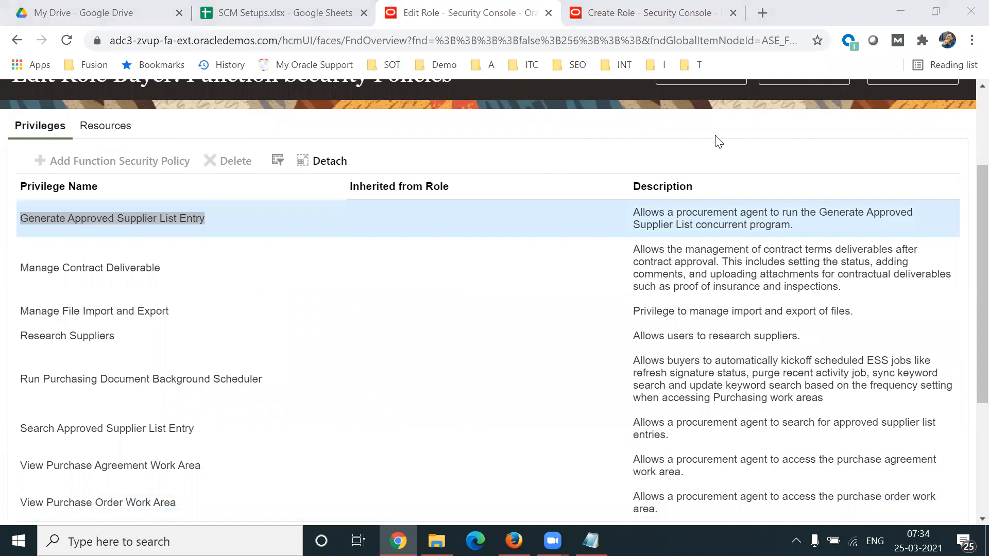
left_click(656, 13)
left_click(119, 273)
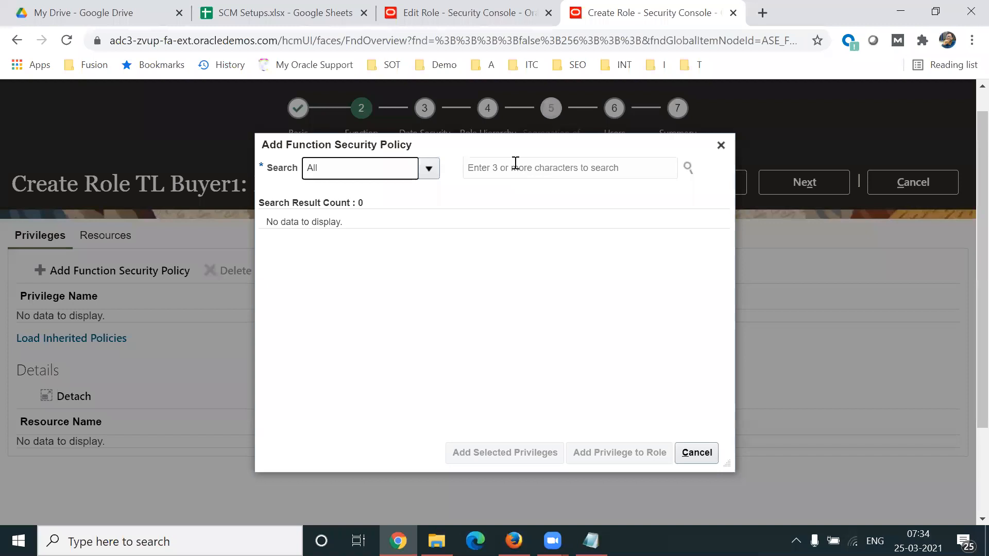
left_click(515, 162)
key("ctrl+v")
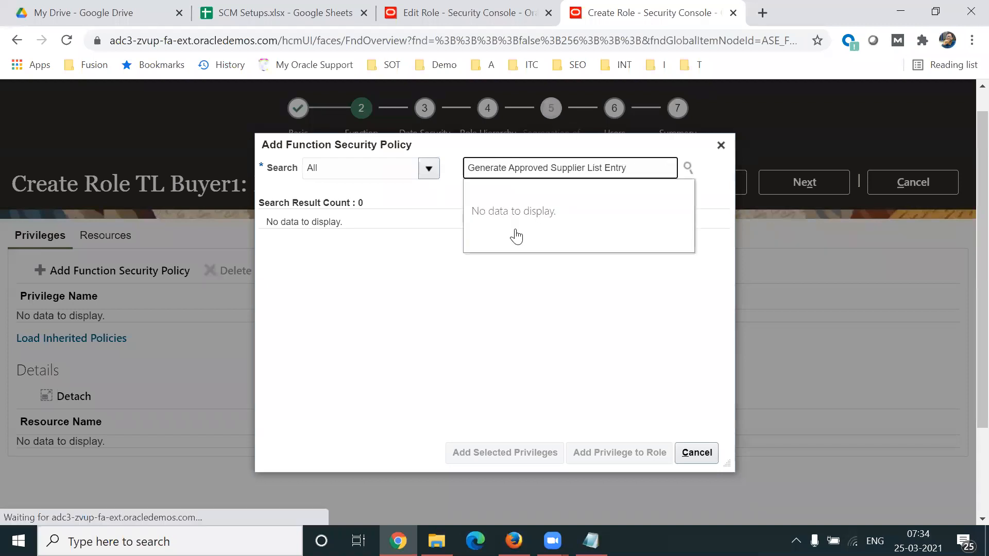
left_click(533, 235)
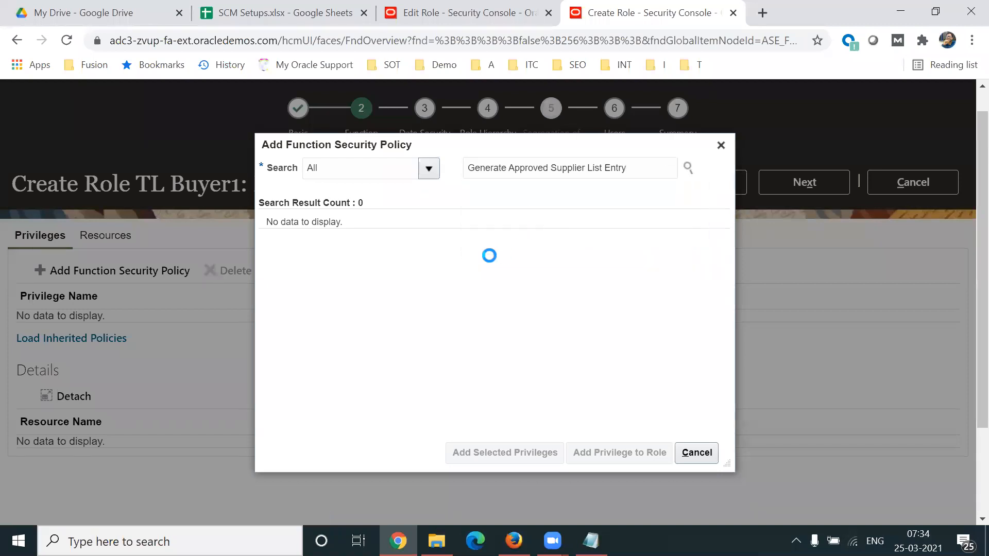
left_click(607, 462)
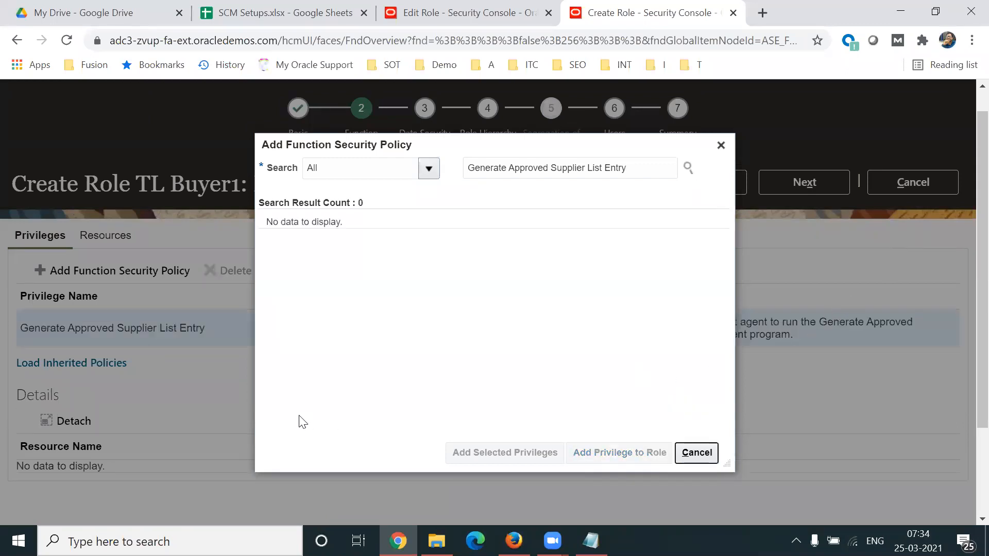
left_click(720, 145)
Step: Review the predefined Buyer role's privileges, and search for Purchase Order among the function security policies that can be added to TL Buyer1
left_click(513, 25)
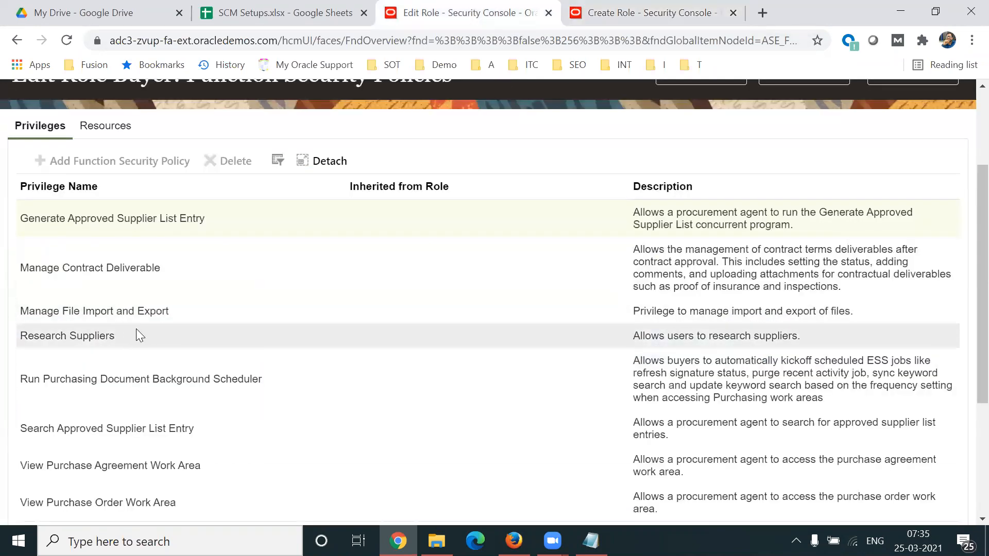
left_click(631, 15)
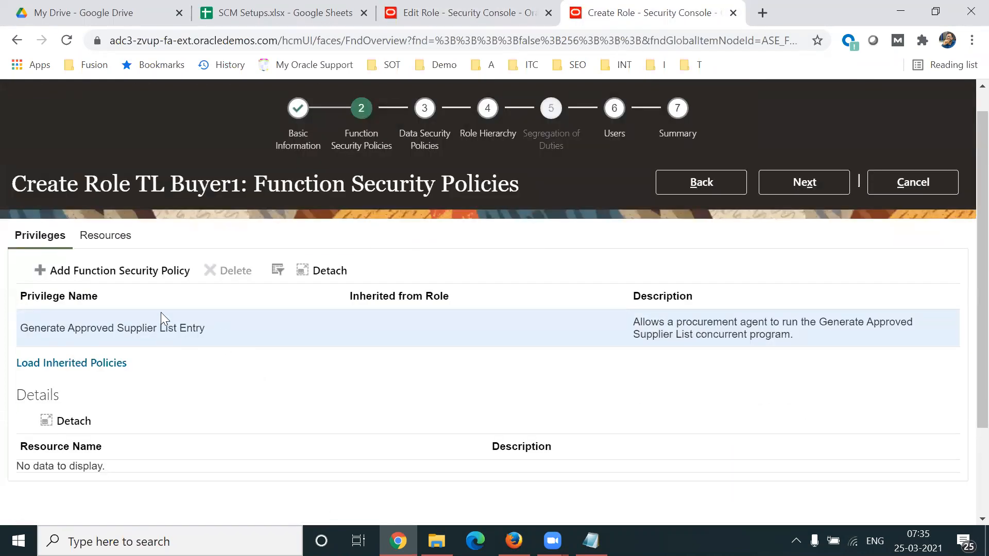
left_click(124, 271)
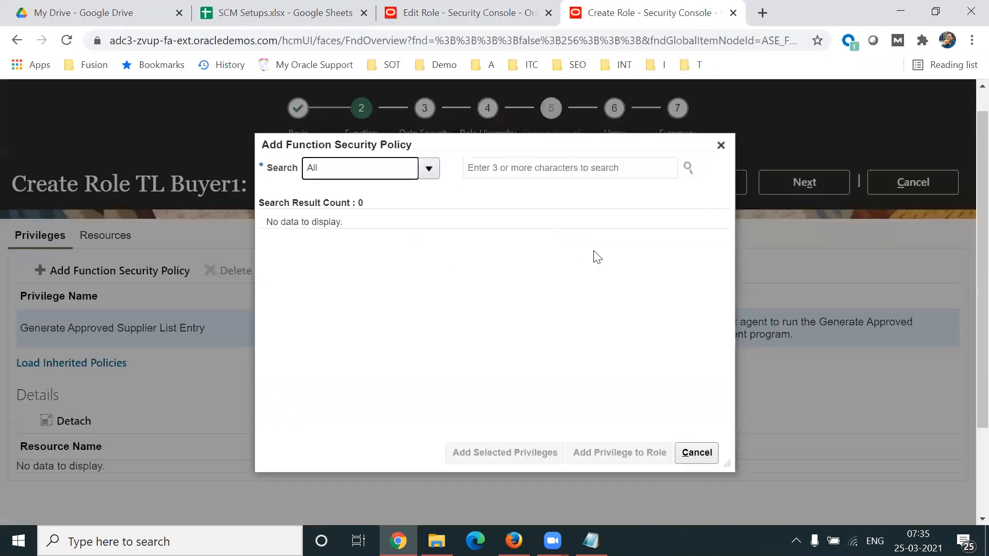
left_click(556, 169)
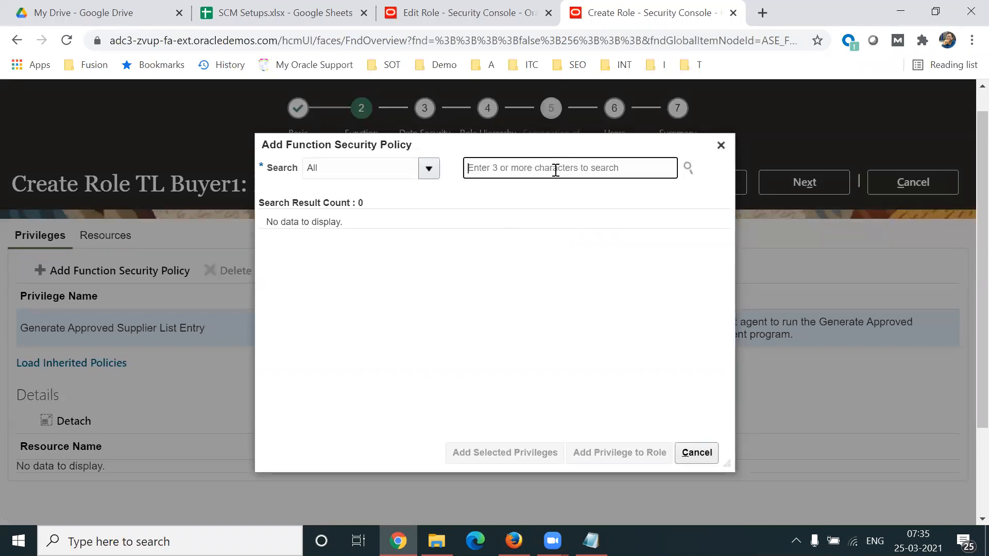
type("P")
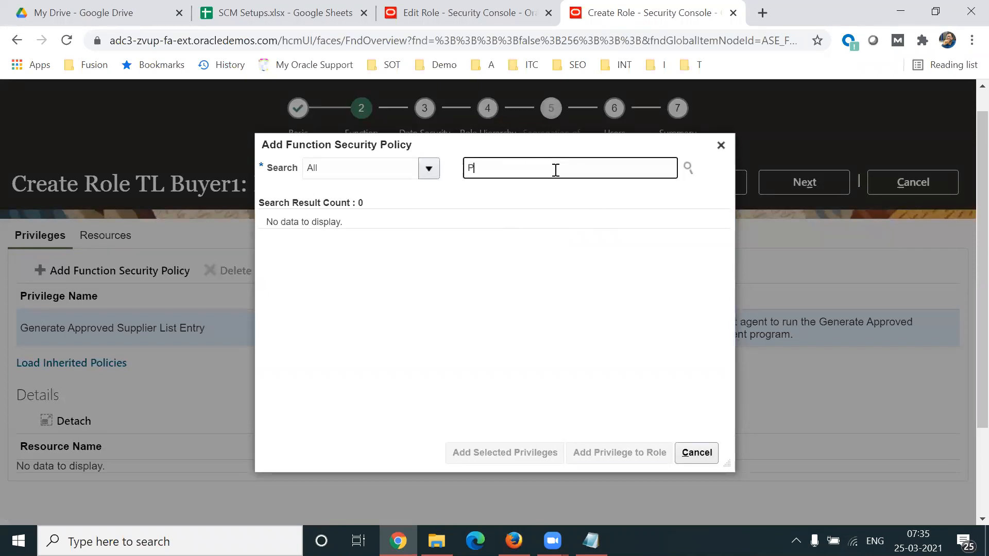
type("urchase Order")
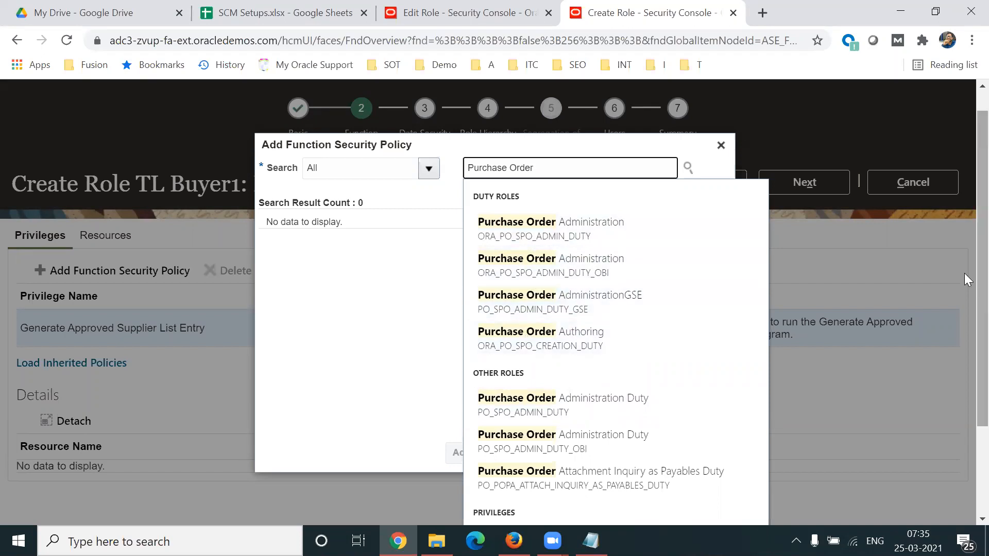
scroll(964, 306, "down", 1)
scroll(964, 305, "down", 1)
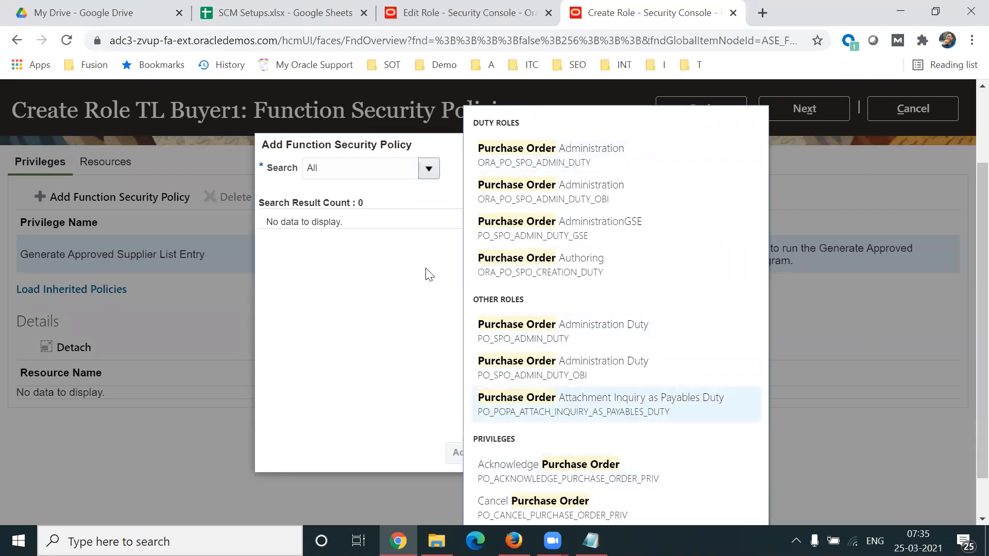
Step: Add the privileges of the Purchase Order Authoring duty role, ORA_PO_SPO_CREATION_DUTY, to TL Buyer1
left_click(403, 262)
triple_click(550, 167)
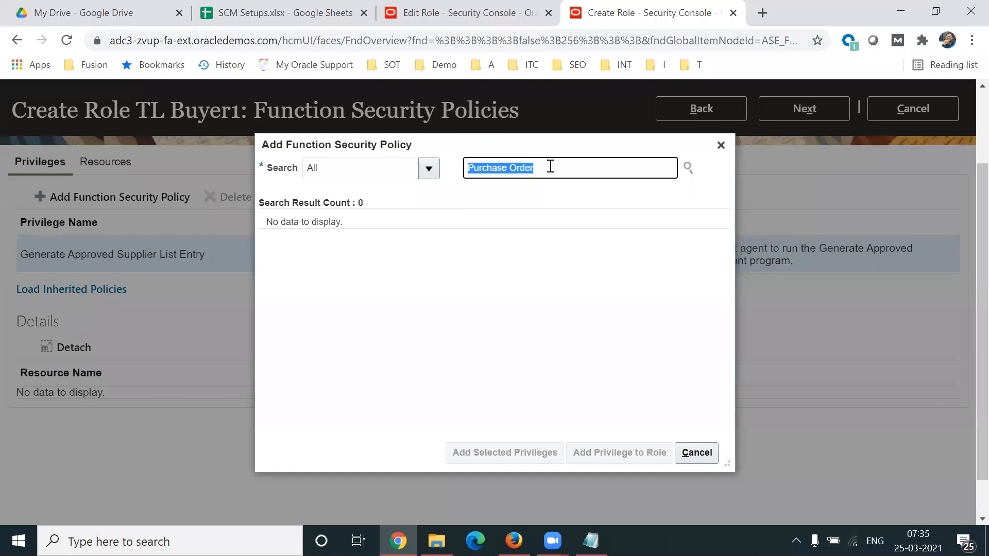
scroll(550, 166, "down", 1)
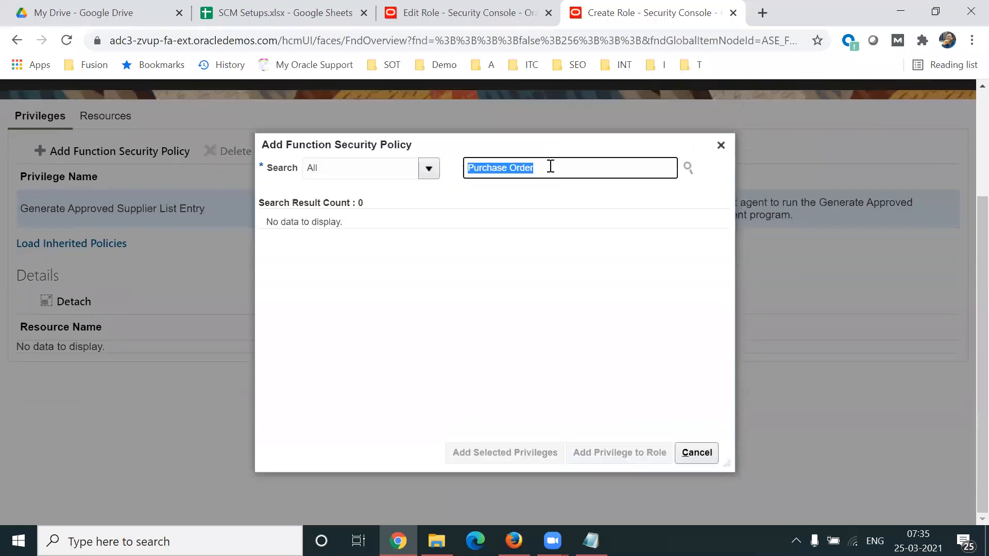
left_click(569, 175)
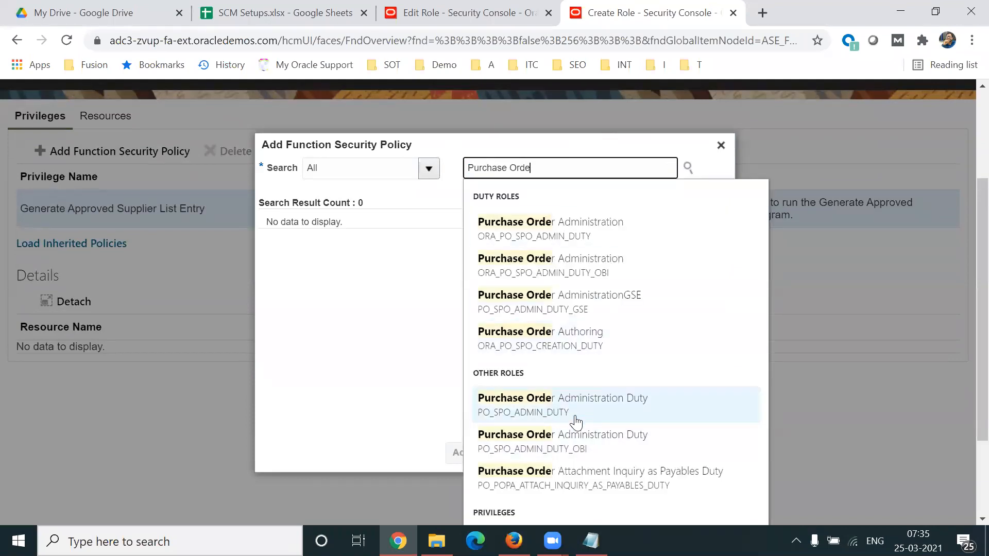
left_click(525, 338)
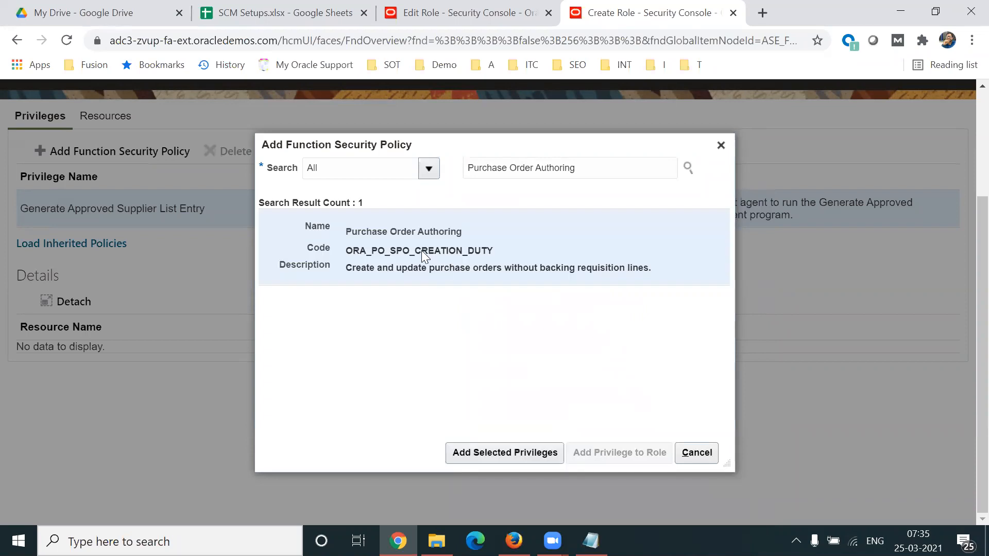
left_click(503, 452)
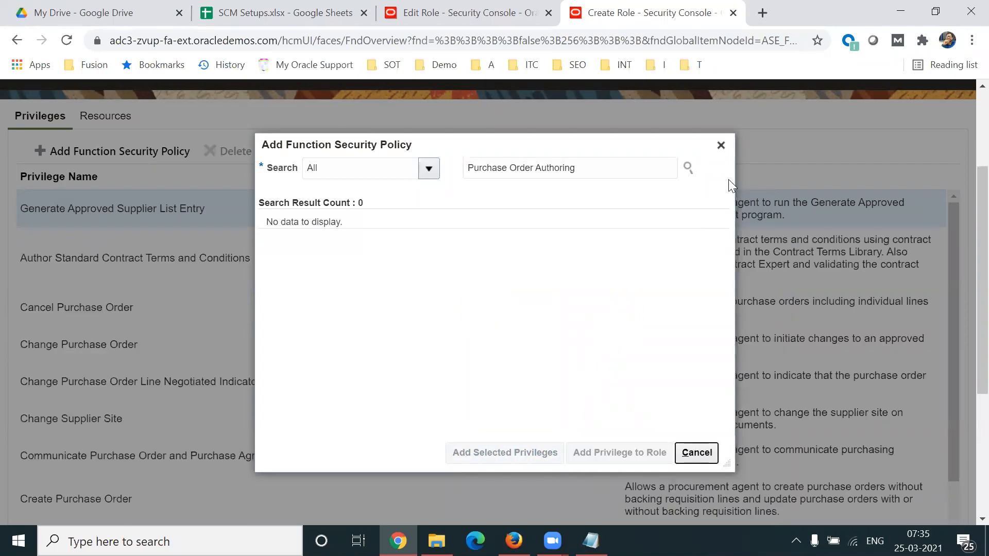
left_click(721, 145)
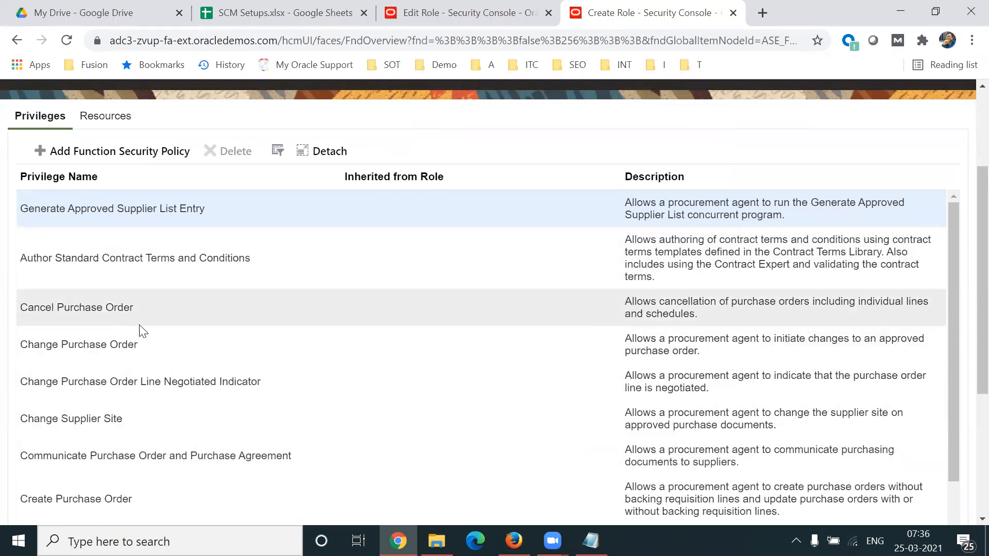
Step: Proceed to the data security policies of the TL Buyer1 role
scroll(964, 309, "up", 2)
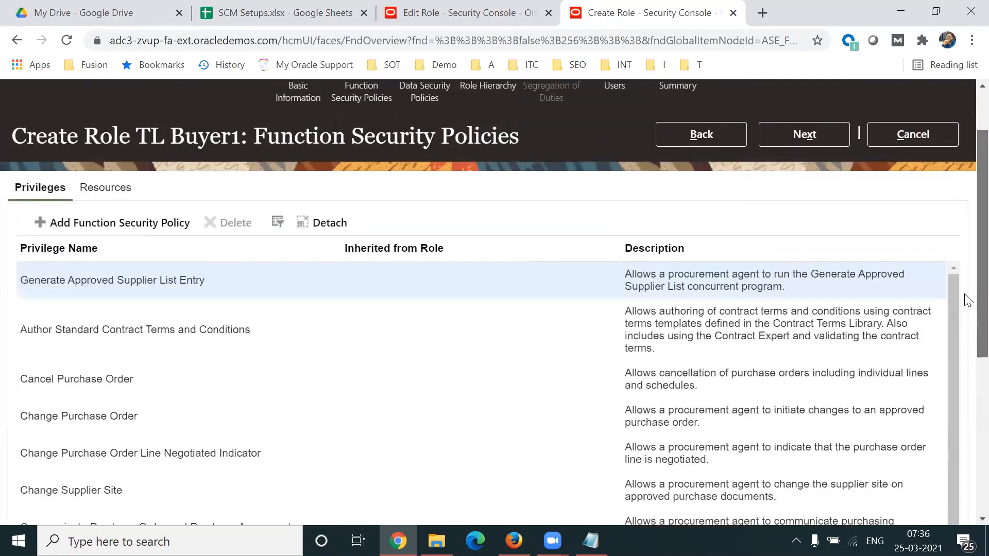
scroll(966, 296, "up", 1)
left_click(426, 141)
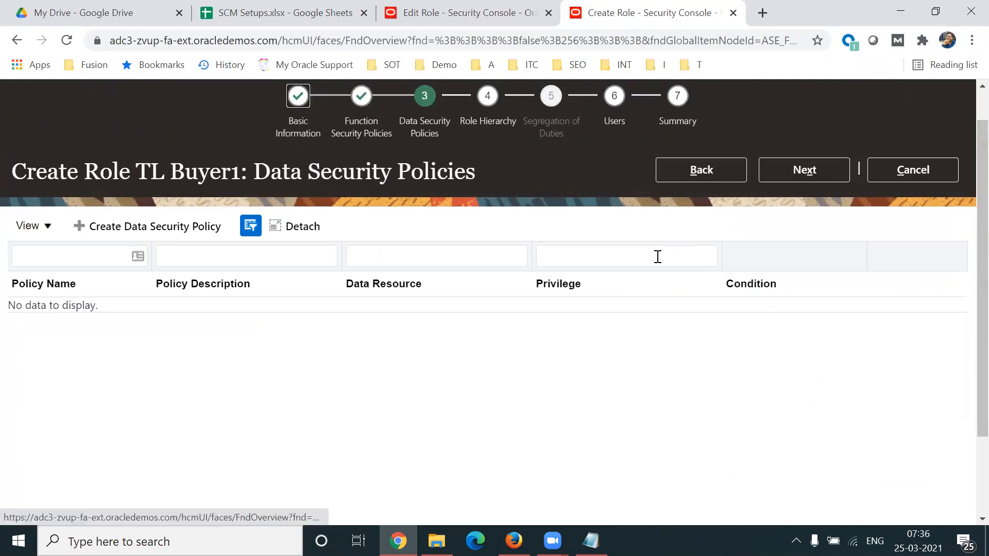
Step: Start a data security policy named Grant access to purchase order header and open the search for its database resource
left_click(155, 232)
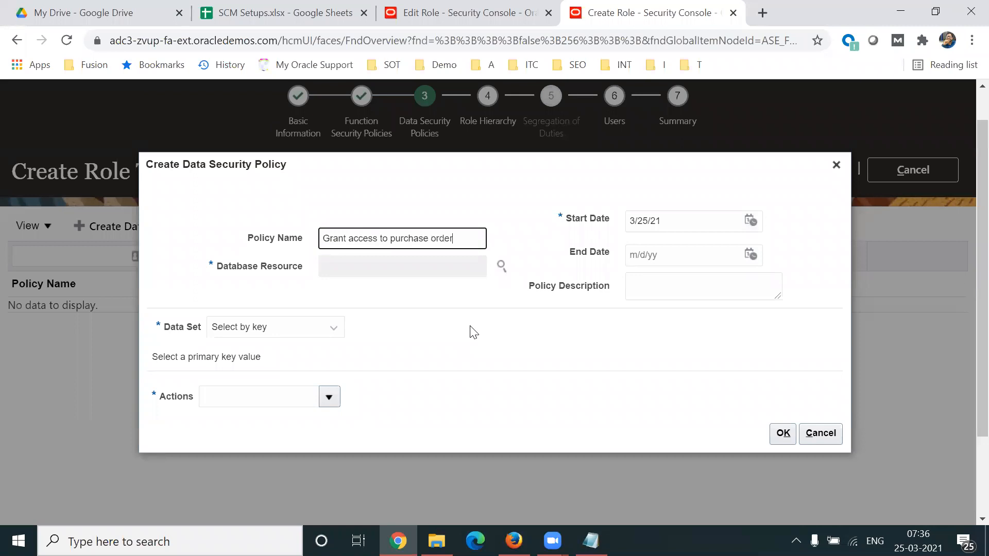
type("der")
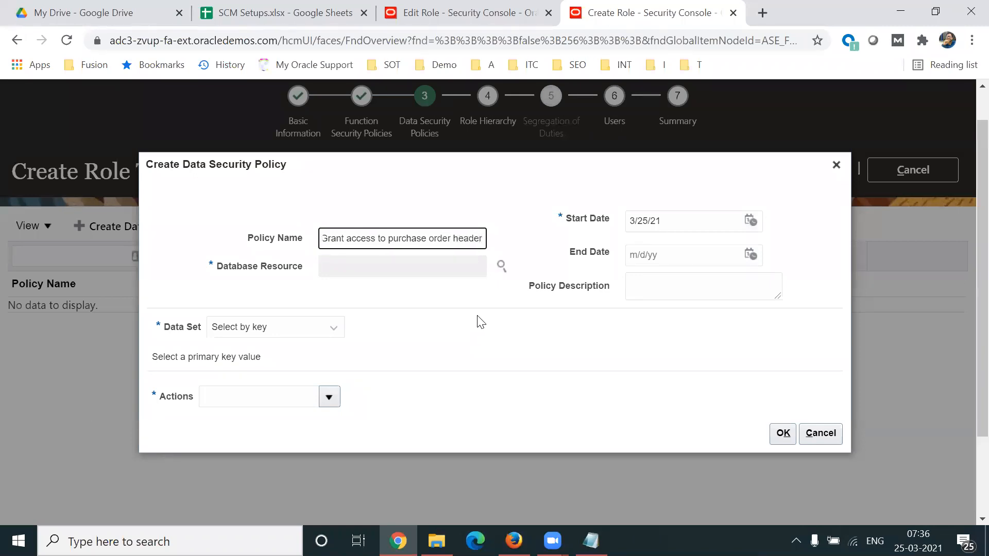
left_click(501, 265)
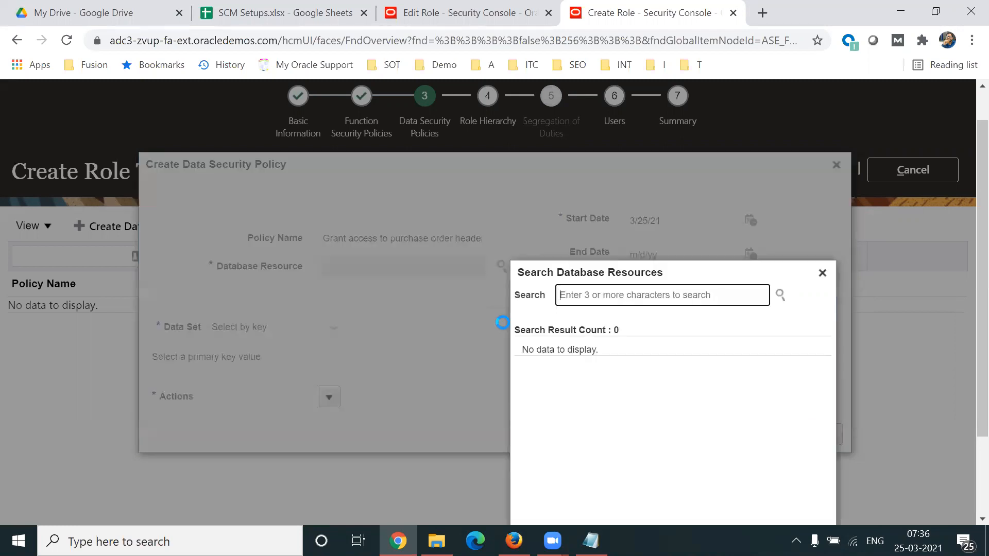
left_click_drag(673, 273, 662, 211)
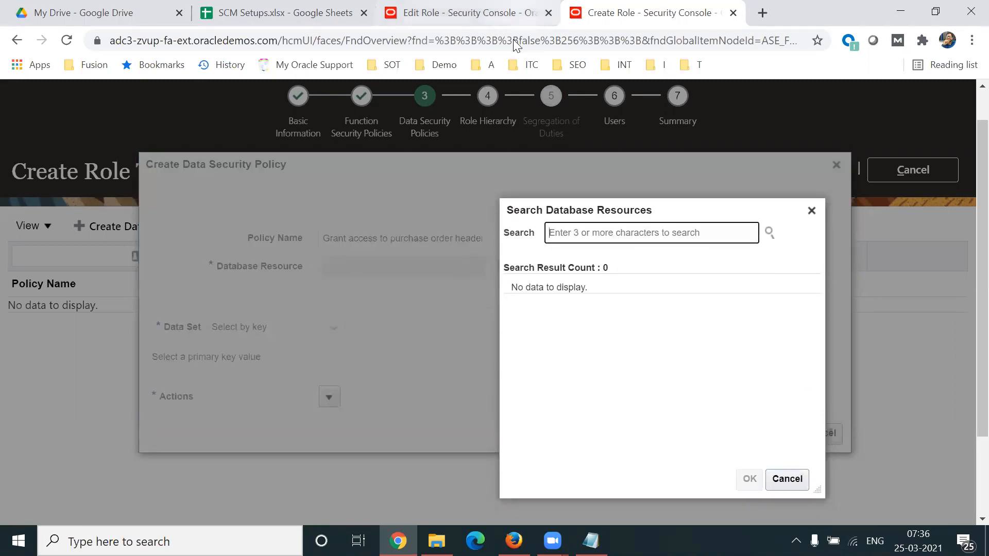
Step: Copy the Purchasing Document Header resource name from the predefined Buyer role's data security policies and search the database resources for it
left_click(510, 14)
scroll(967, 266, "up", 2)
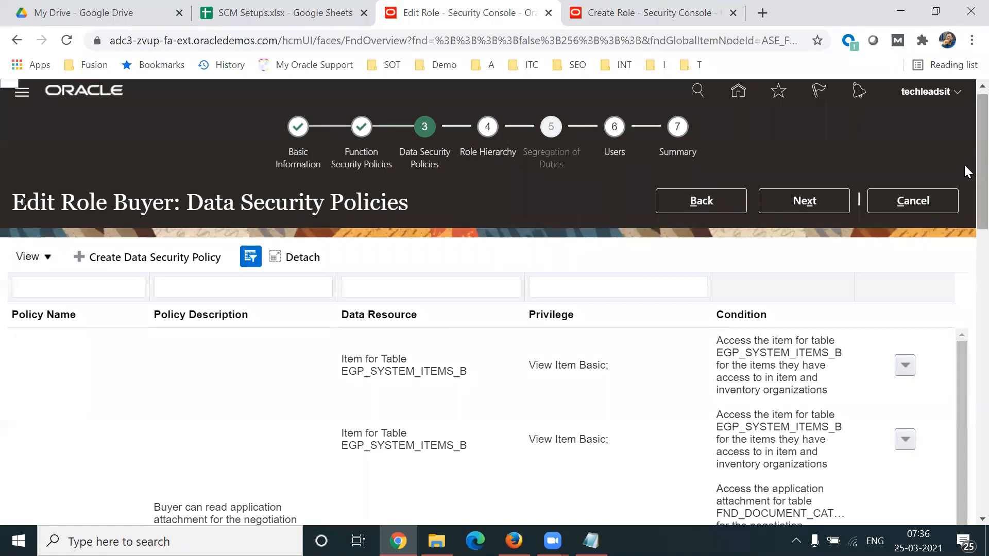
scroll(964, 199, "down", 2)
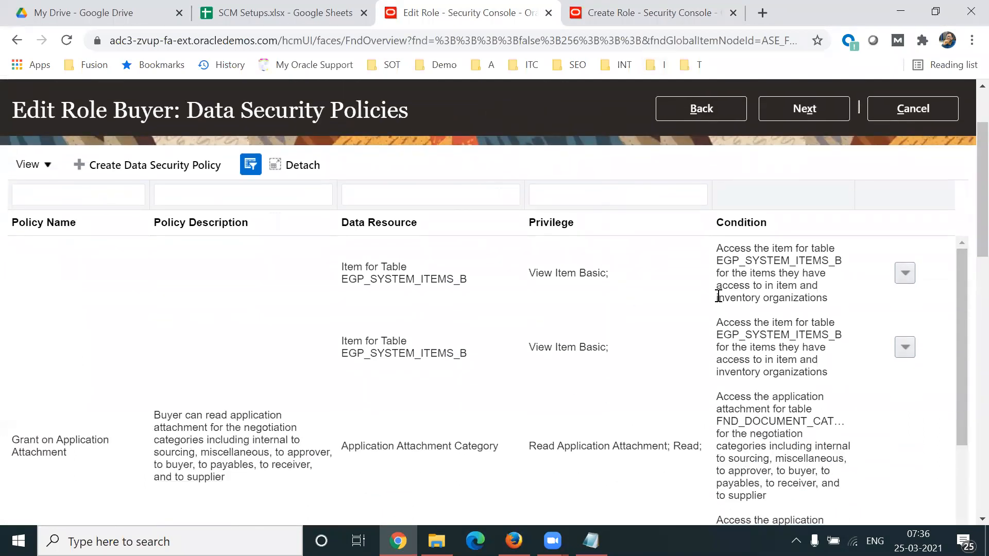
scroll(965, 285, "down", 5)
scroll(967, 341, "down", 5)
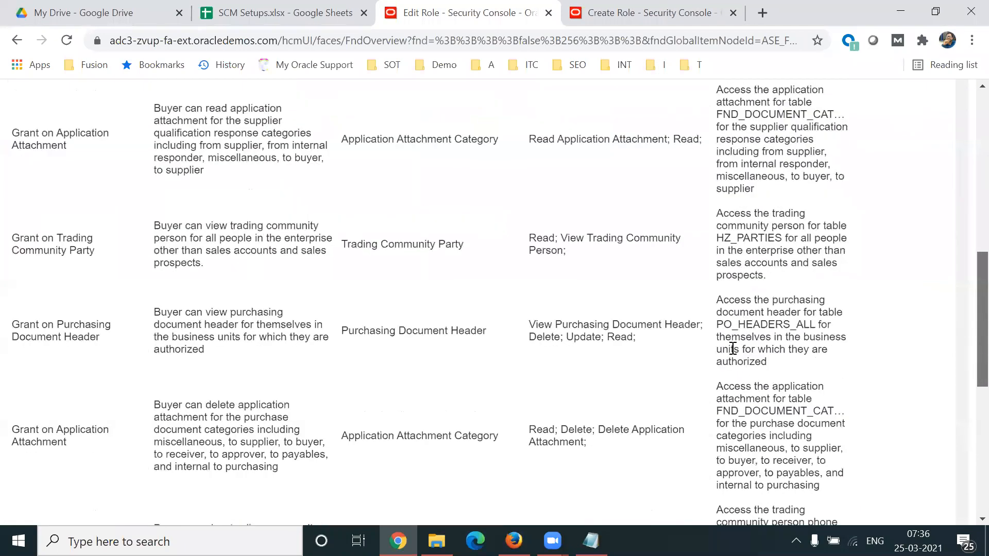
triple_click(442, 319)
key("ctrl+c")
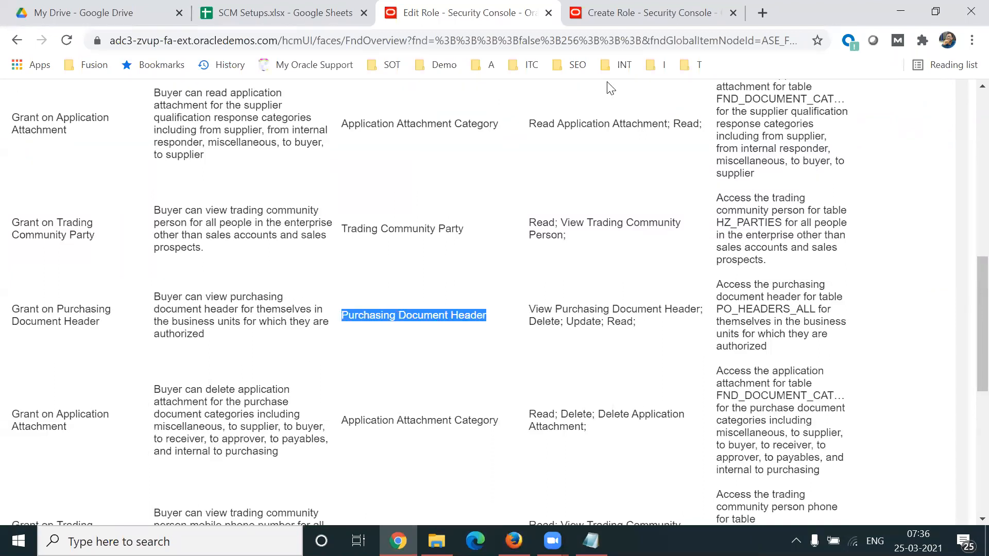
left_click(633, 13)
key("ctrl+v")
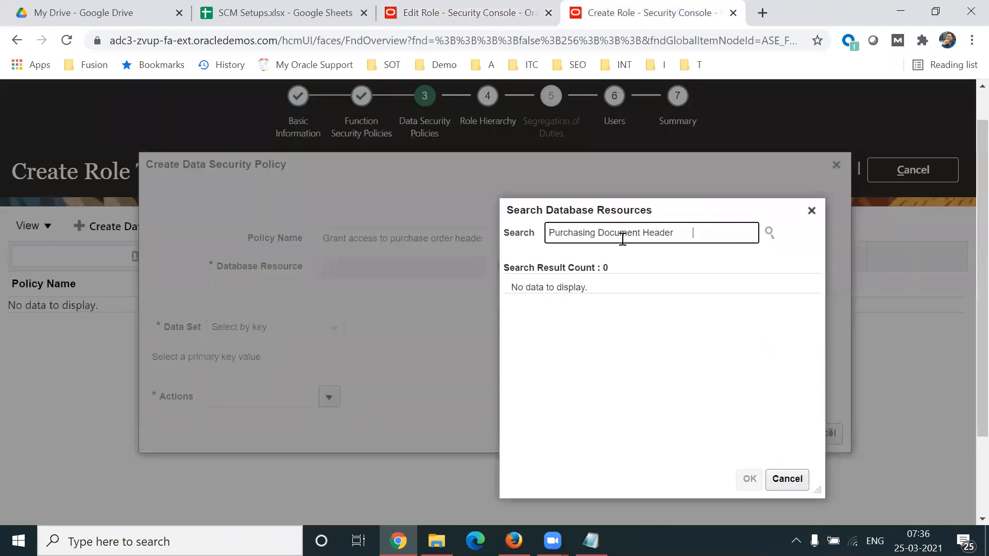
left_click(621, 255)
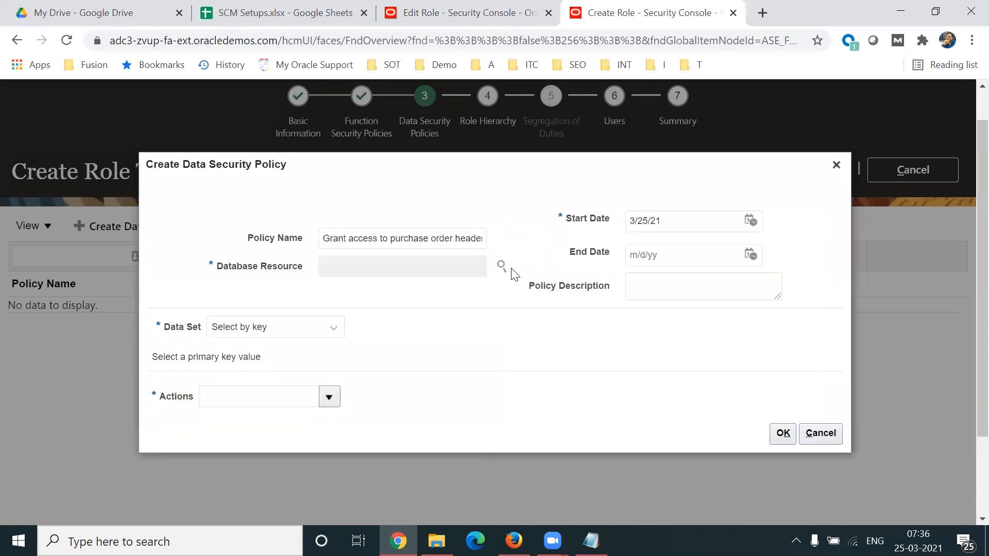
Step: Try to assign Purchasing Document Header as the database resource of the new policy
left_click(500, 267)
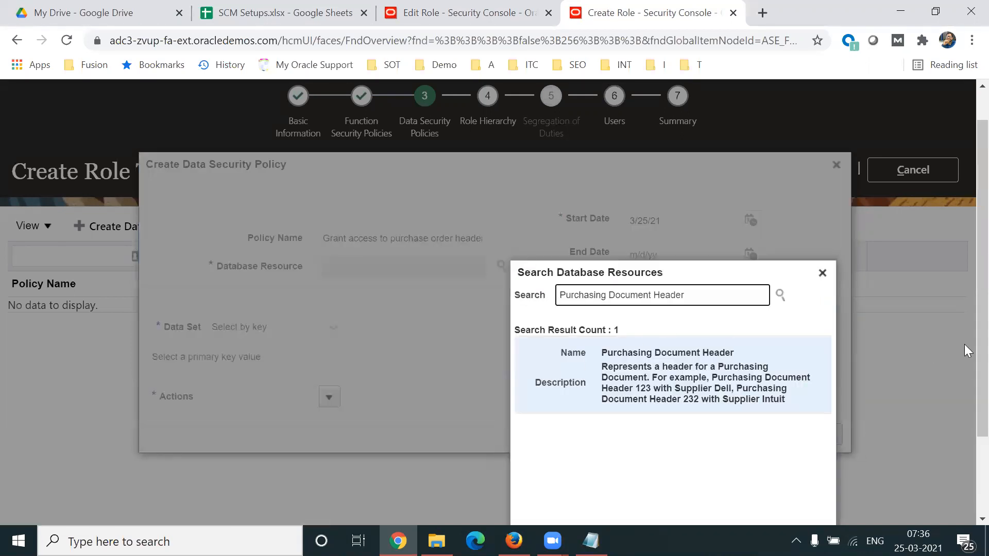
scroll(964, 317, "down", 1)
left_click(732, 315)
left_click(759, 492)
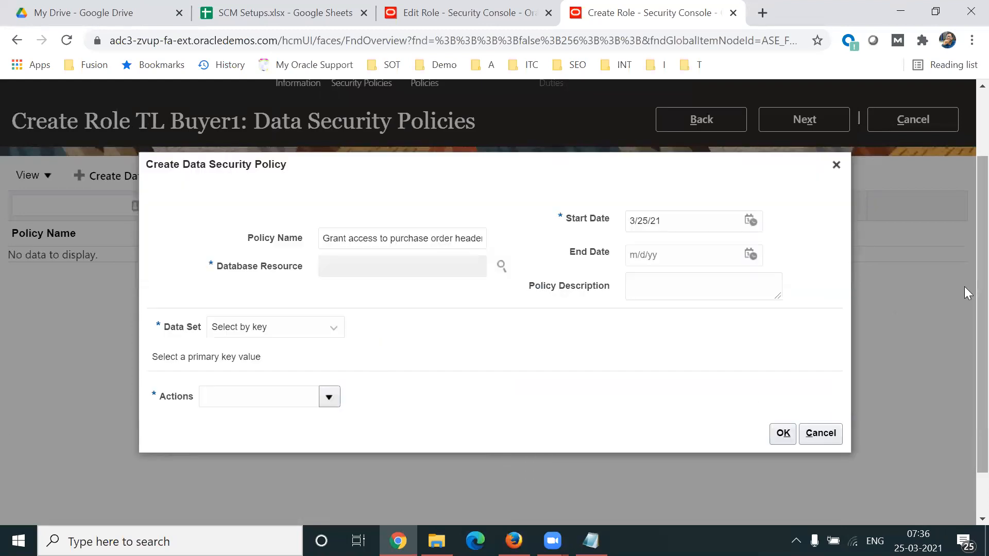
scroll(967, 327, "down", 1)
scroll(967, 327, "up", 1)
Step: Try Select by instance set as the policy's data set, and replace it with All values
left_click(300, 328)
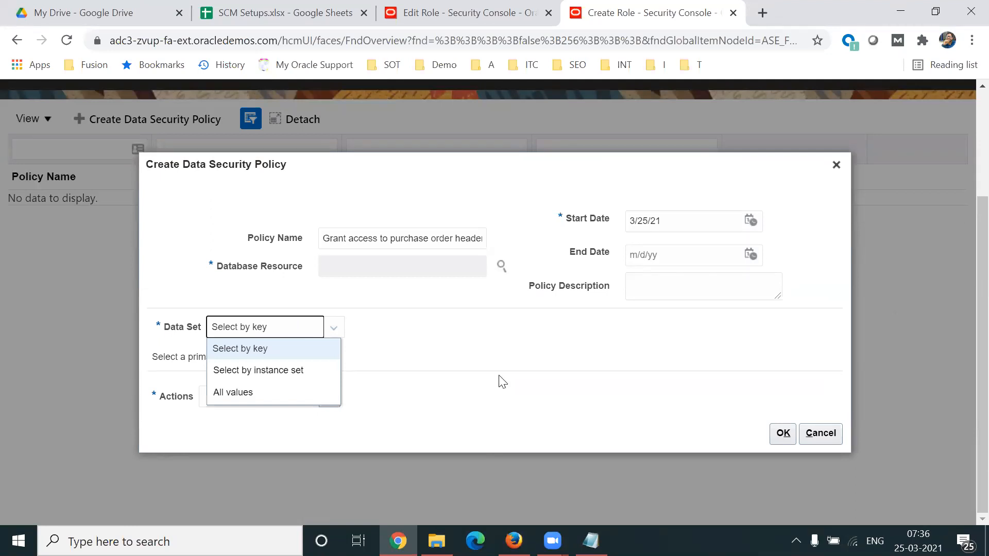
left_click(293, 369)
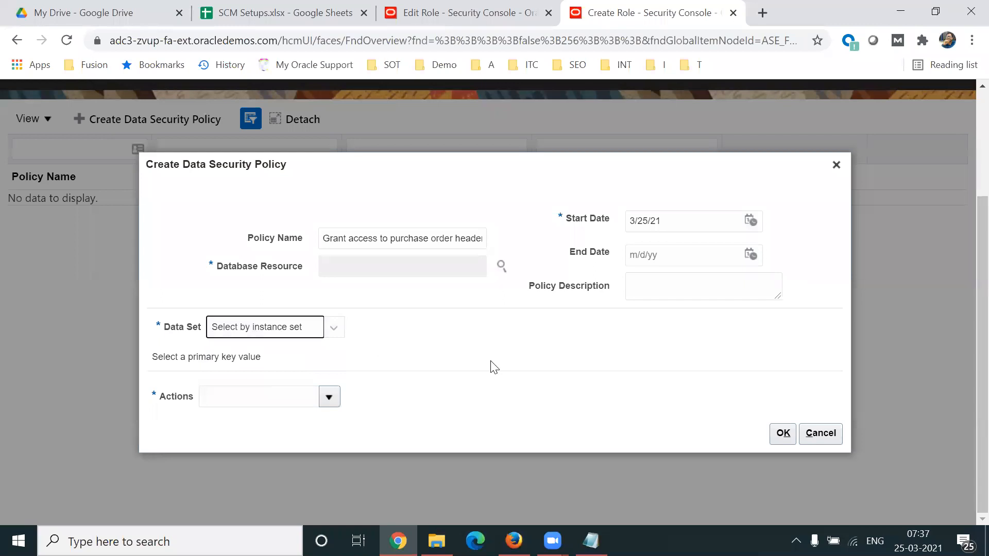
left_click(330, 402)
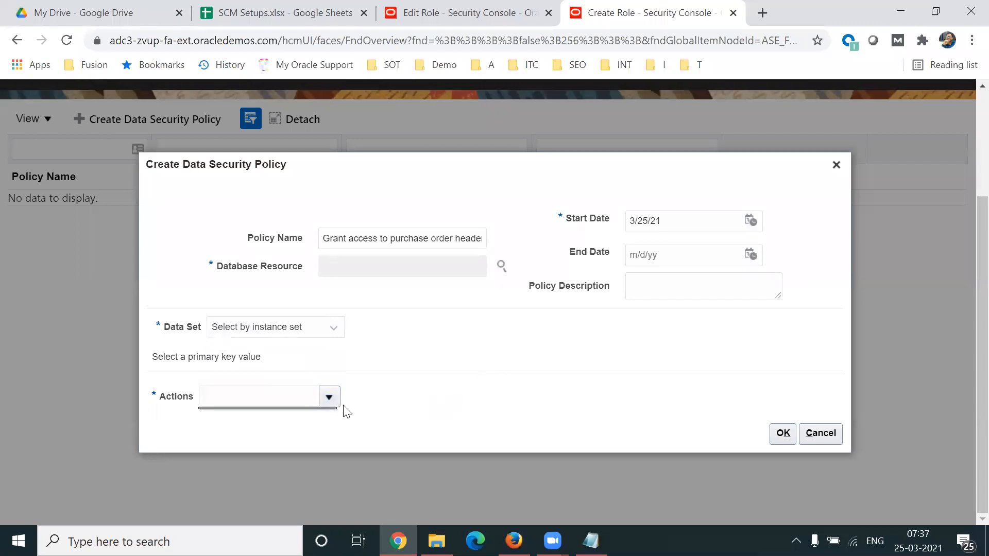
left_click(289, 332)
left_click(266, 387)
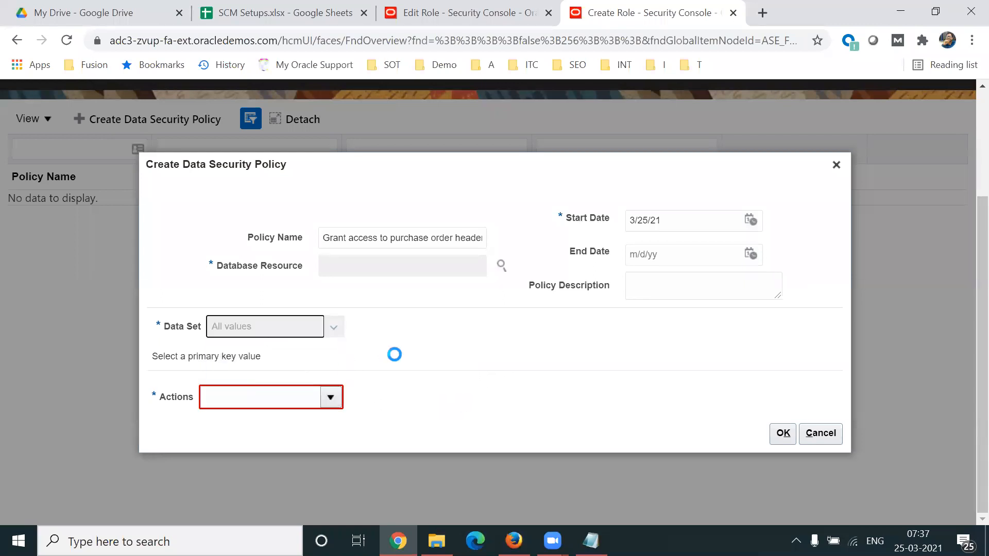
Step: Search again for Purchasing Document Header and try to apply it to the policy with the All values data set
left_click(501, 265)
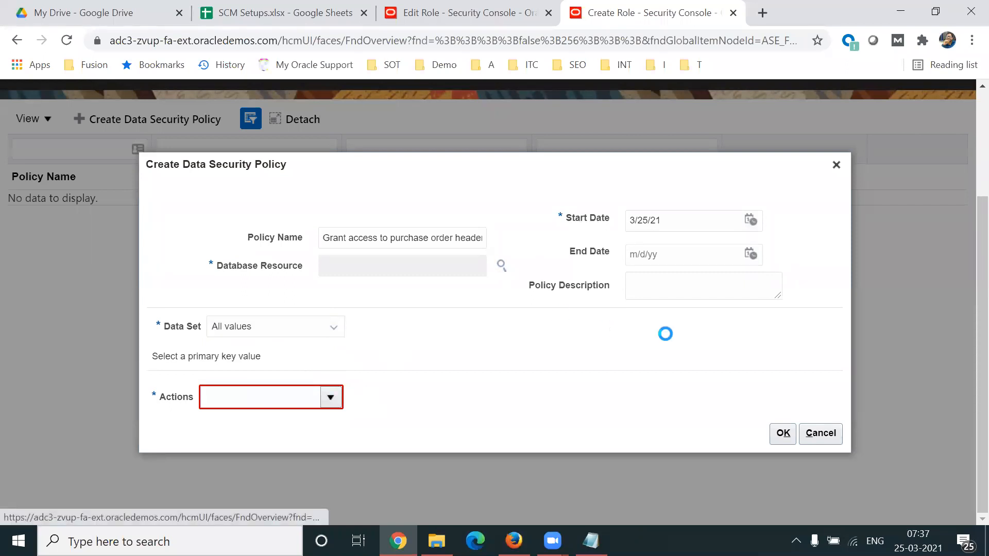
key("ctrl+v")
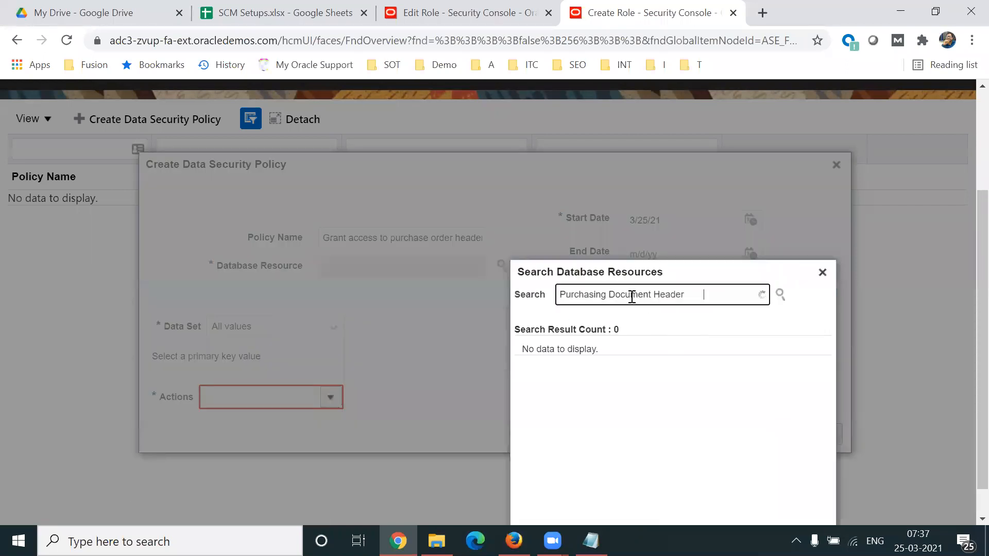
key("BackSpace")
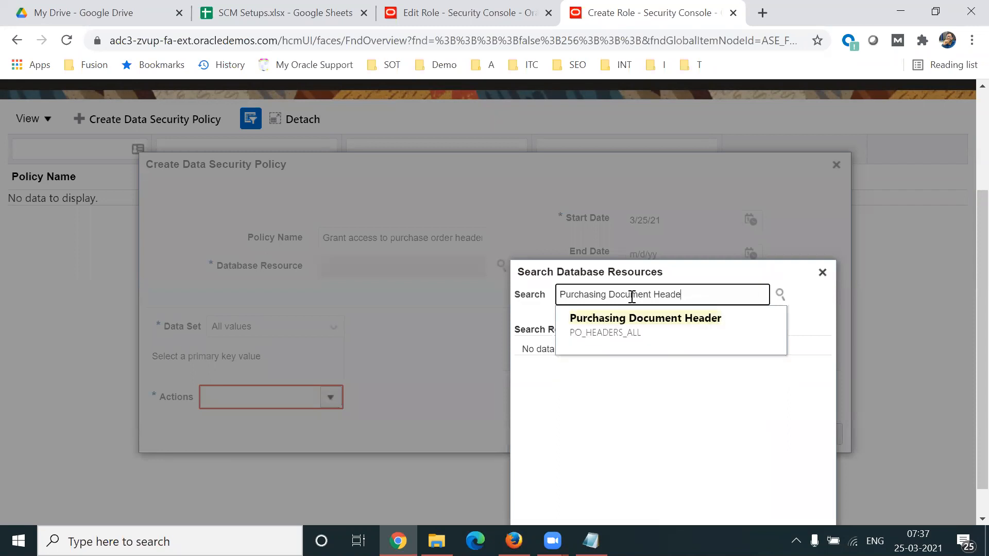
left_click(607, 330)
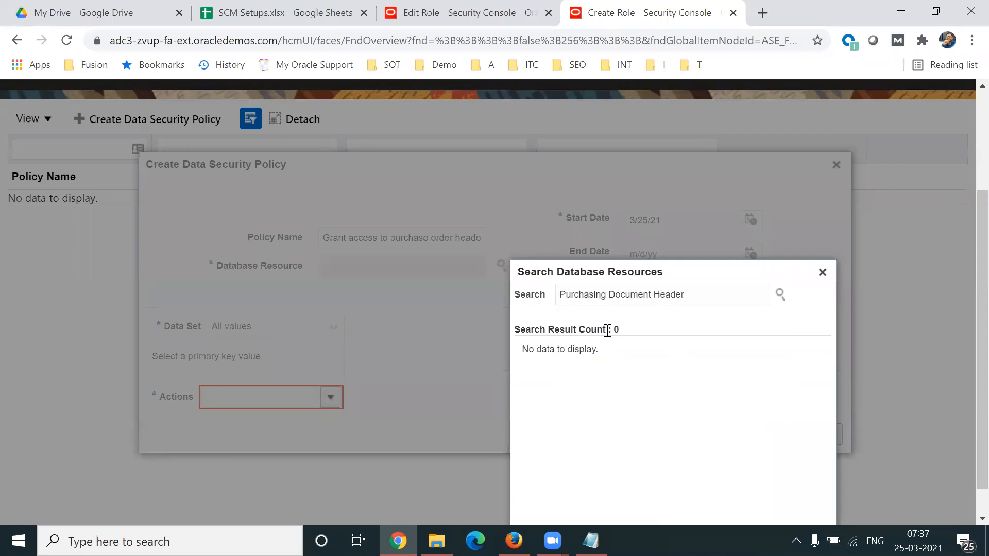
scroll(964, 396, "down", 1)
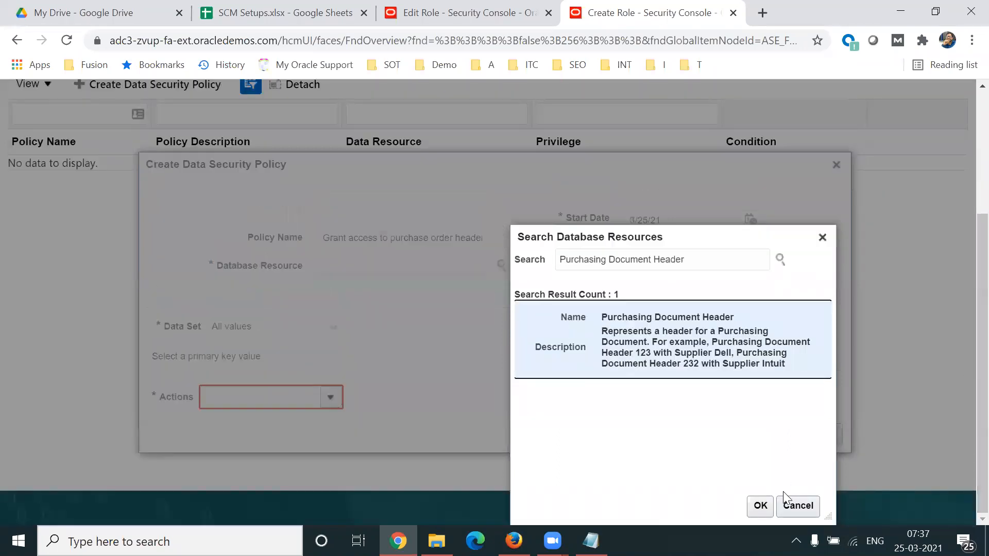
left_click(761, 506)
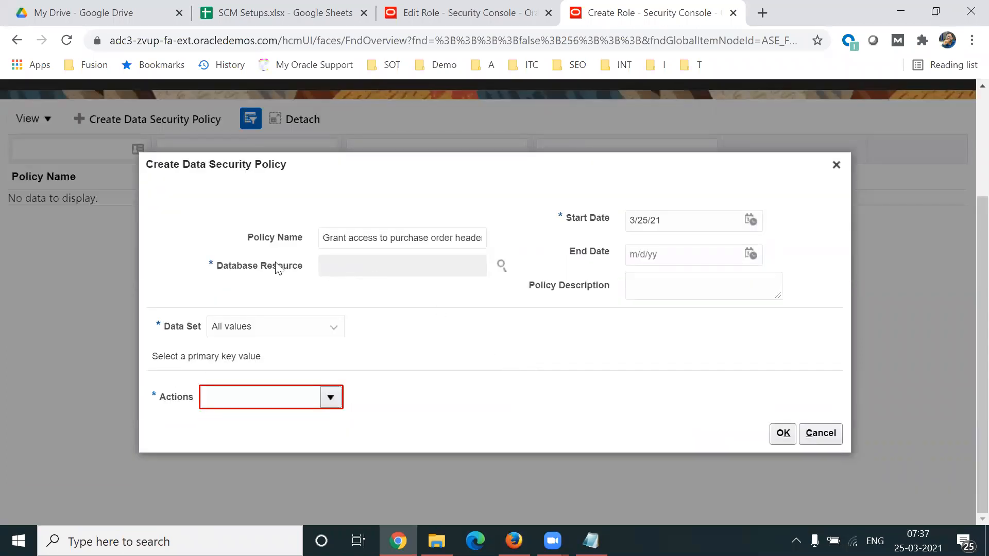
Step: Retry assigning the Purchasing Document Header resource from the search suggestions, and discard the policy draft
left_click(506, 267)
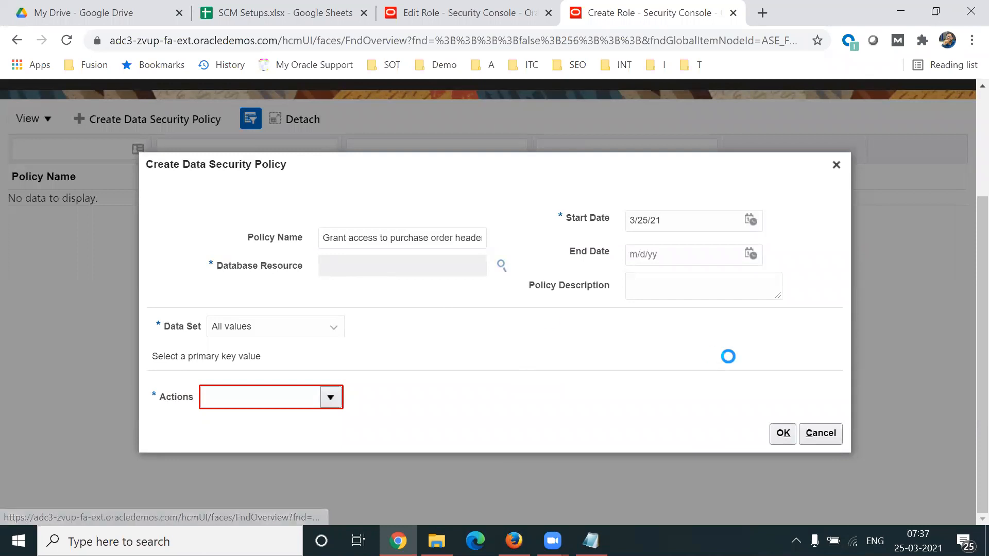
key("ctrl+v")
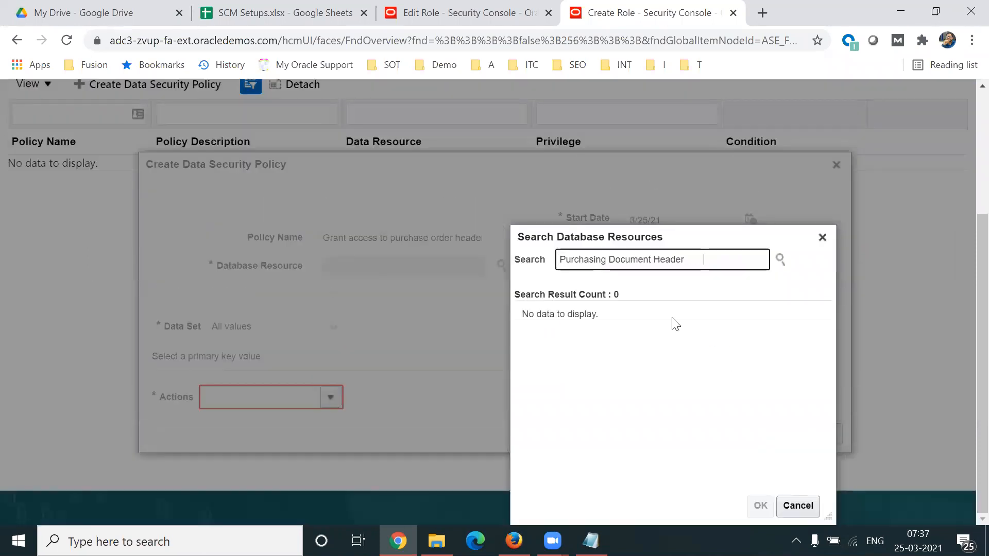
key("BackSpace")
key("BackSpace")
key("BackSpace")
key("BackSpace")
key("BackSpace")
key("BackSpace")
key("BackSpace")
key("BackSpace")
key("BackSpace")
key("BackSpace")
key("BackSpace")
key("BackSpace")
key("BackSpace")
key("BackSpace")
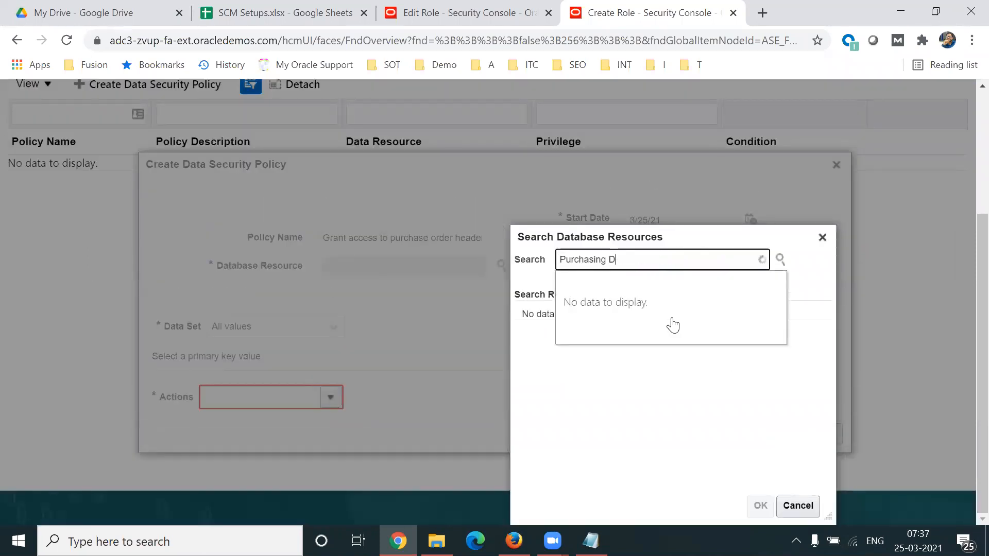
left_click(638, 298)
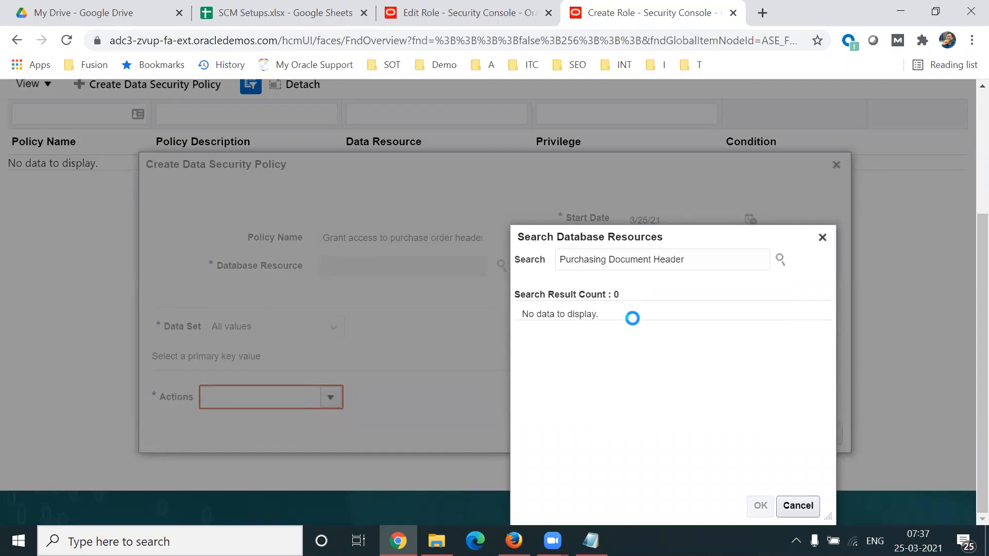
double_click(578, 363)
left_click_drag(599, 269, 578, 164)
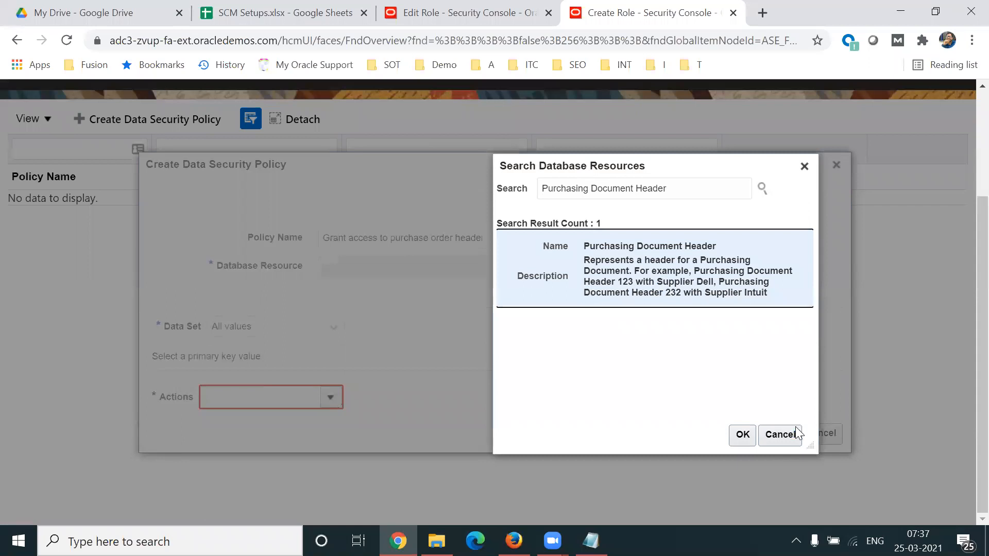
left_click(743, 435)
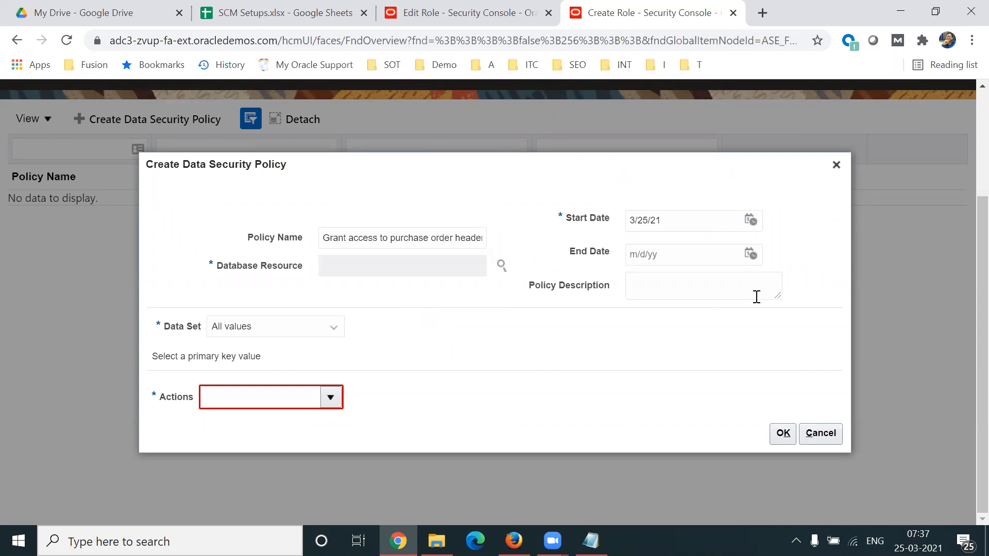
left_click(836, 165)
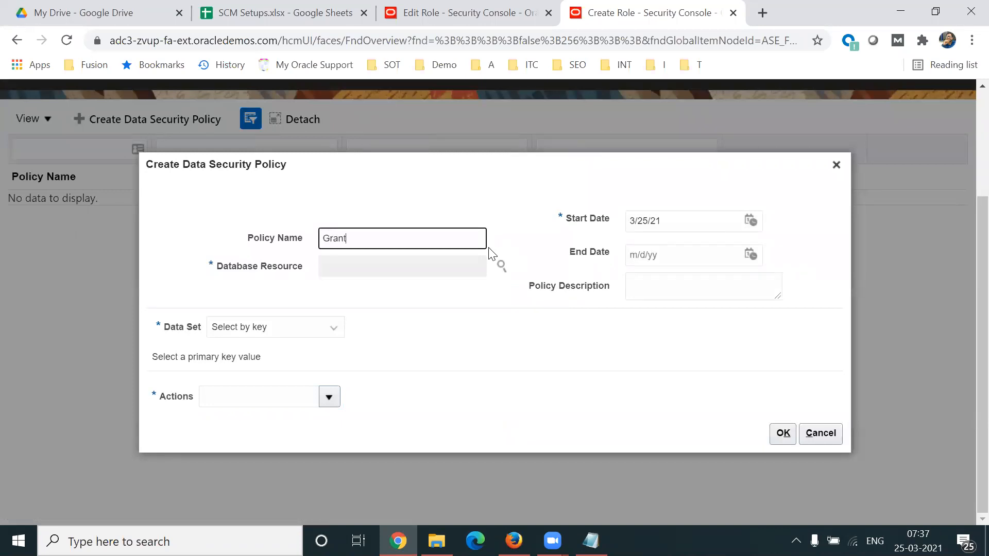
Step: Search for Purchas and assign Purchasing Document Header as the database resource of the new data security policy named Grant
left_click(502, 266)
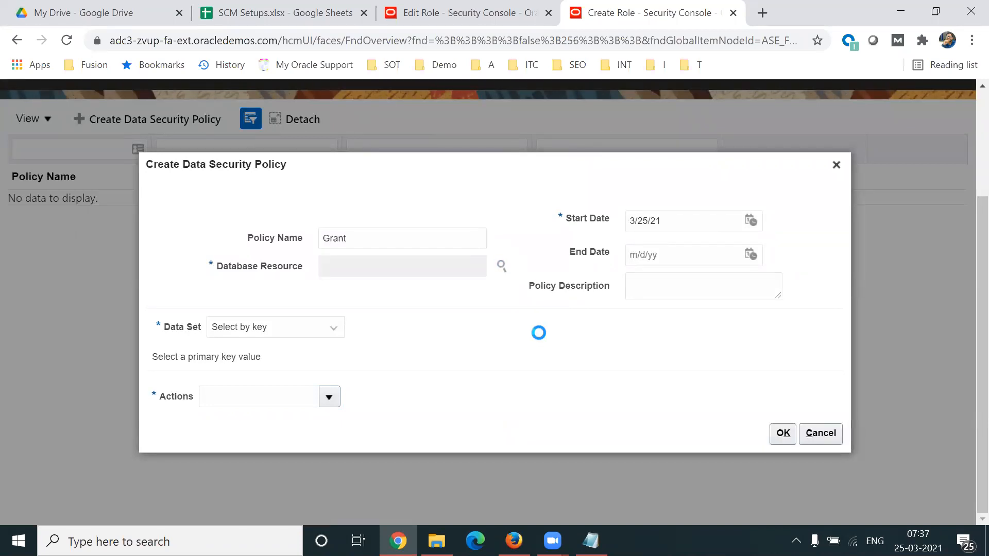
type("Pur")
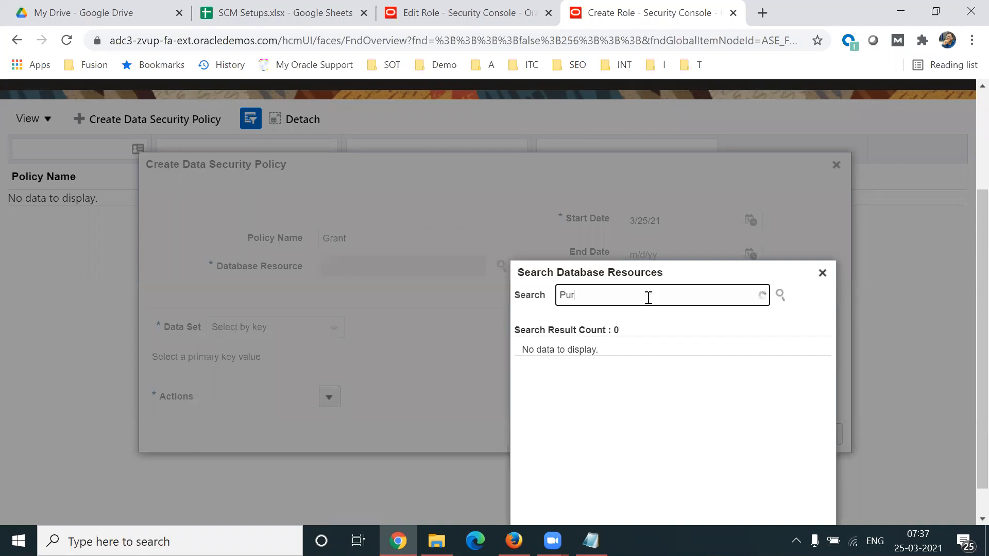
type("chas")
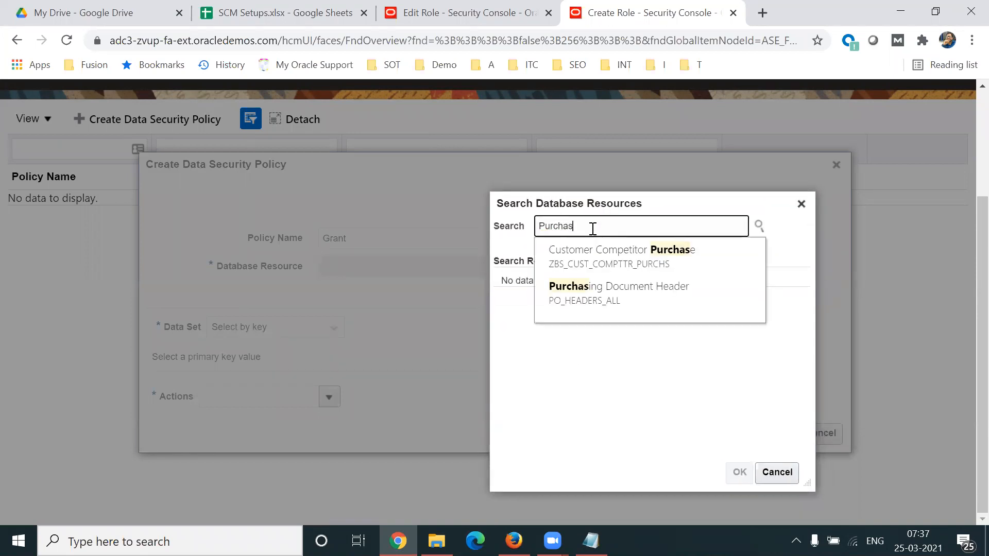
left_click(578, 288)
double_click(548, 308)
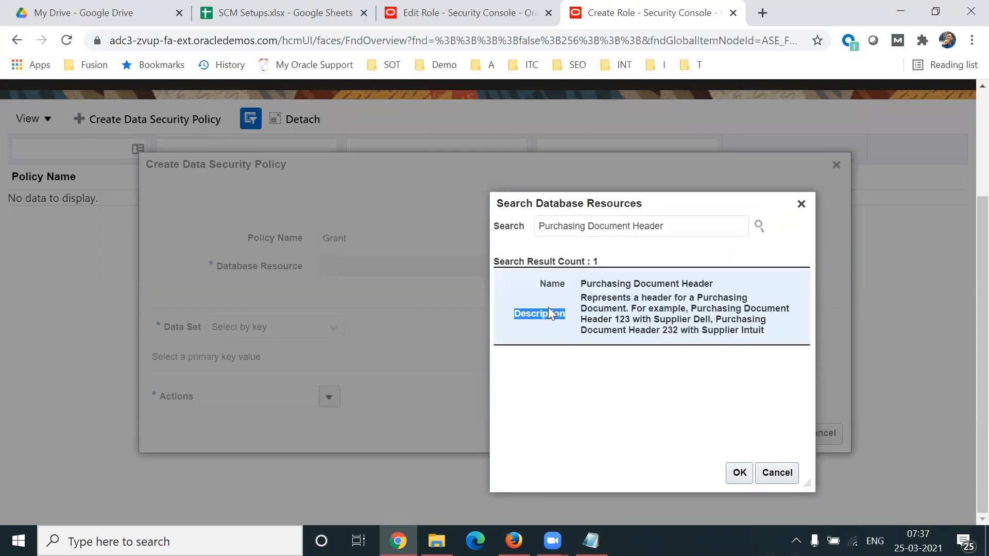
left_click(739, 472)
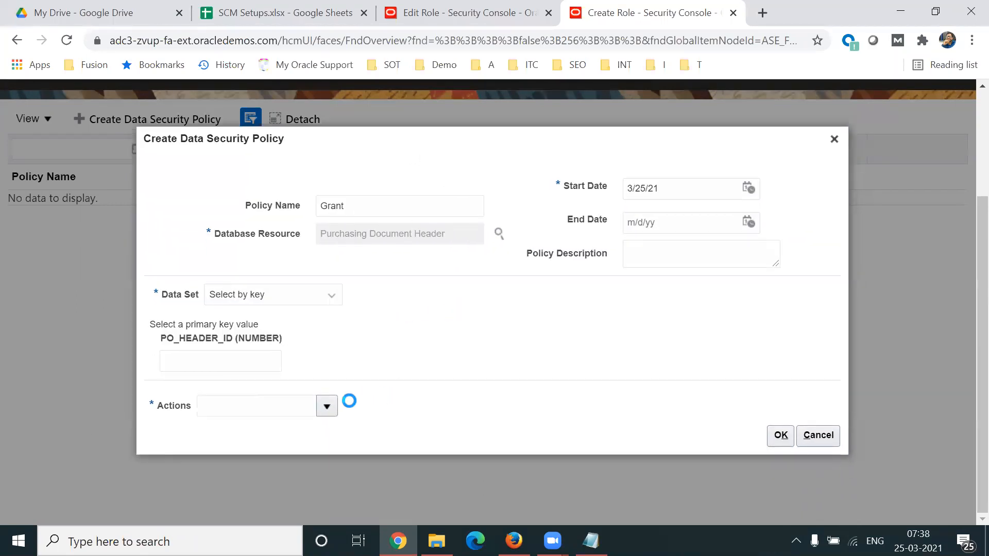
Step: Allow the actions View Purchasing Document Header, Delete, Read and Update in the Grant data security policy
left_click(326, 407)
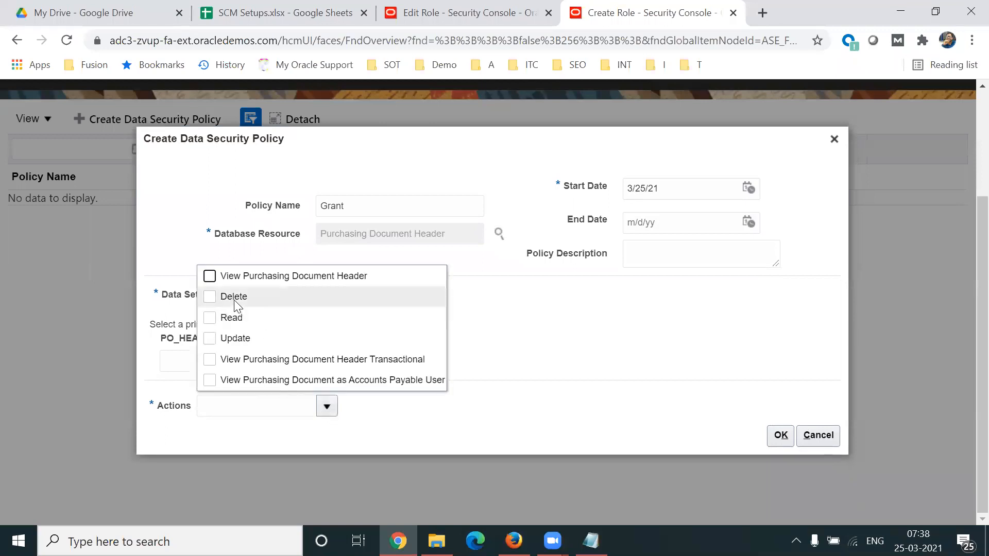
left_click(209, 338)
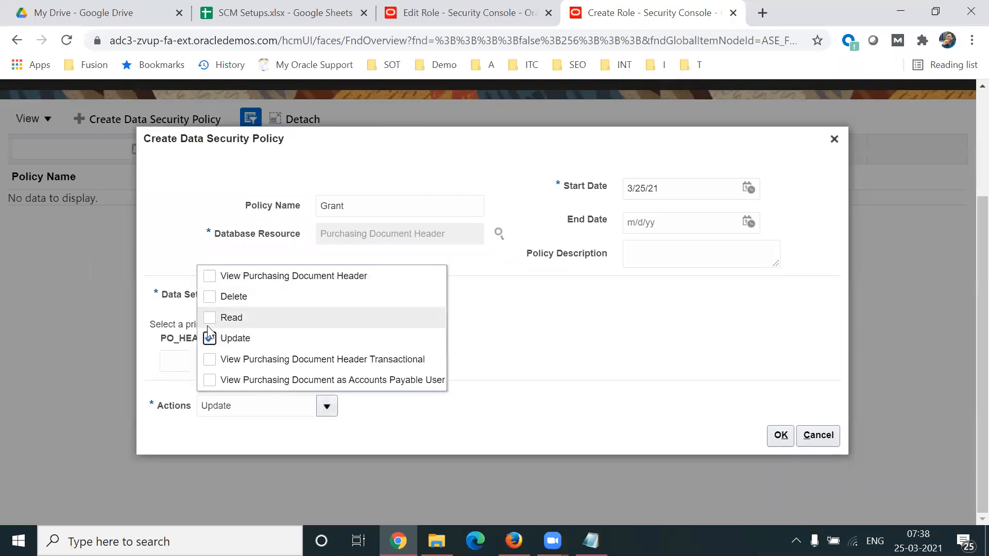
left_click(209, 318)
left_click(209, 297)
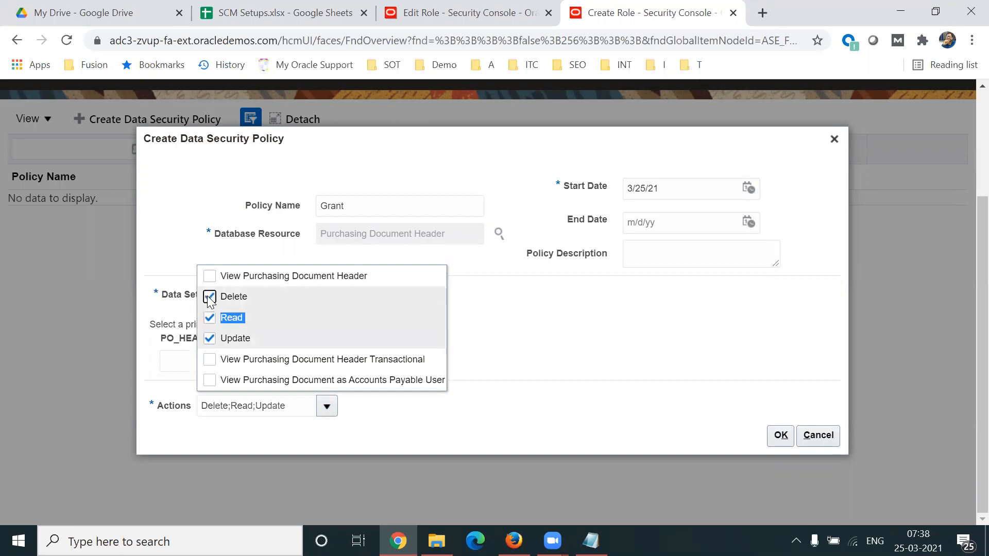
left_click(209, 276)
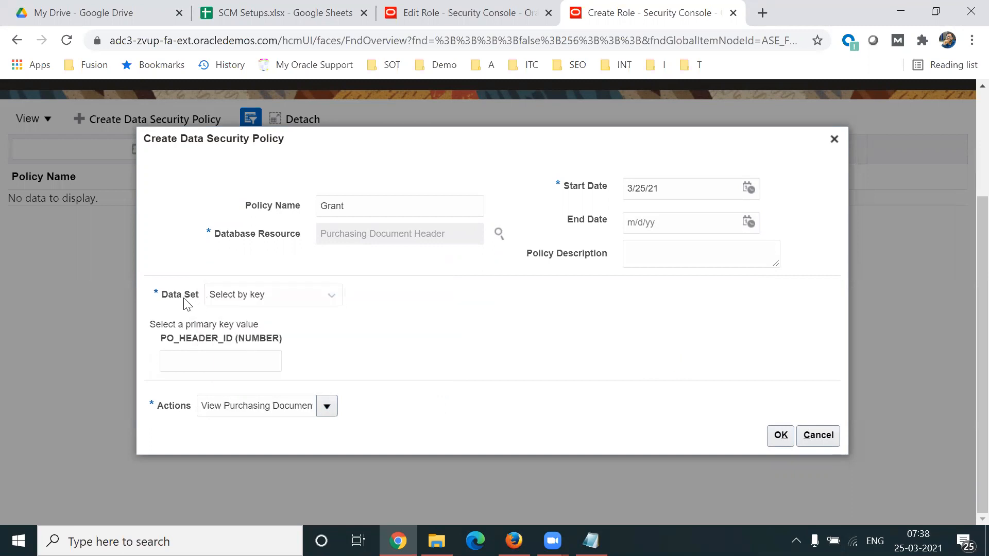
left_click_drag(161, 298, 245, 302)
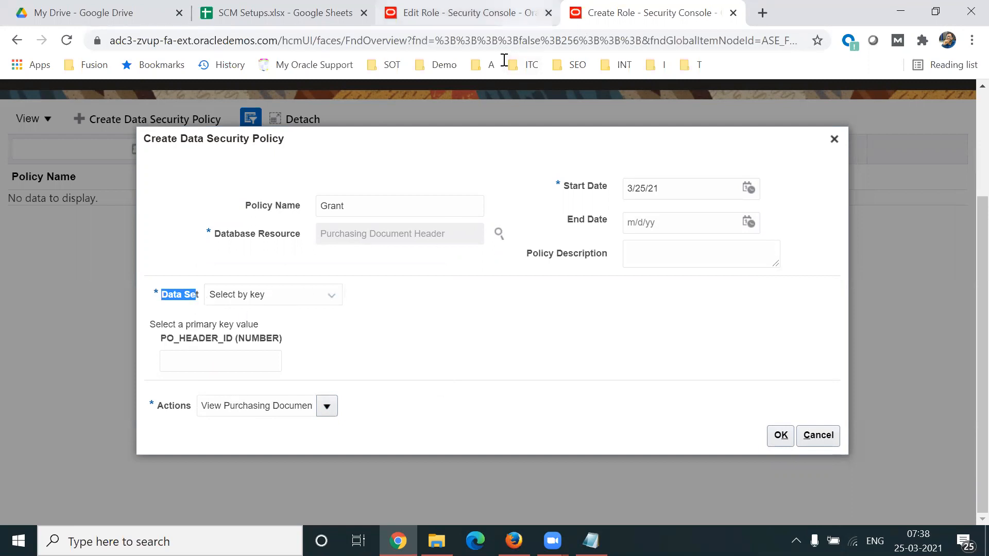
Step: Examine the resources, privileges and conditions of the standard Buyer role's data security policies, especially Purchasing Document Header and Item for Table EGP_SYSTEM_ITEMS_B
left_click(497, 14)
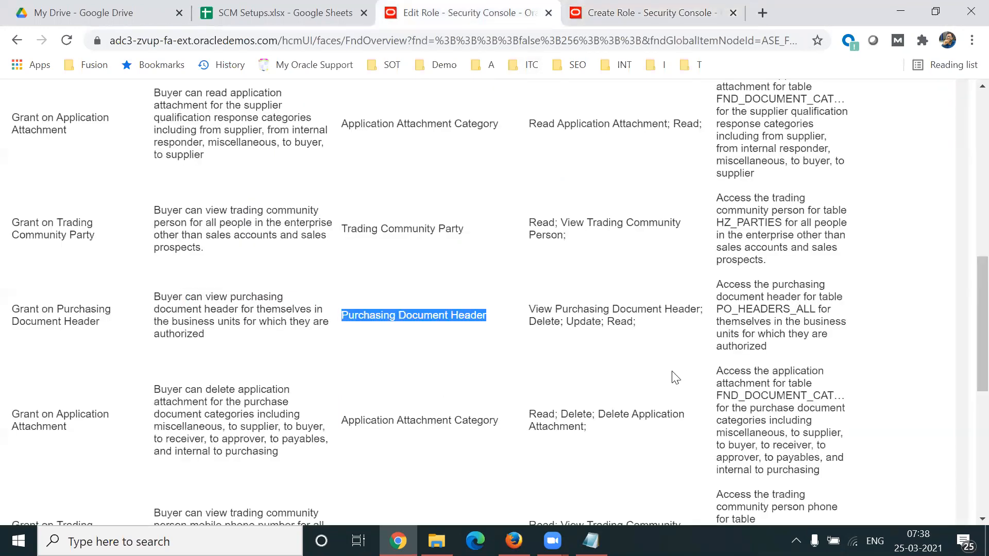
left_click(847, 309)
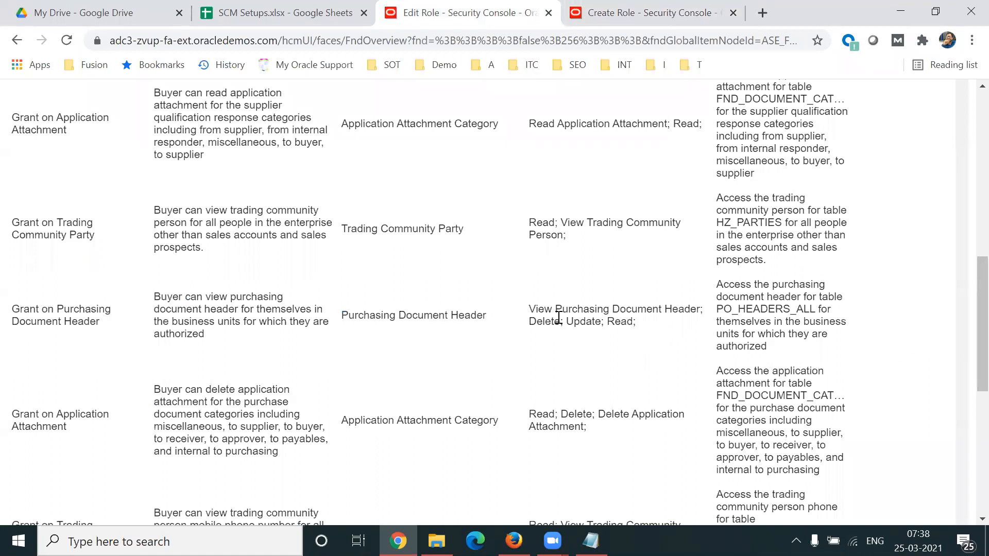
left_click_drag(366, 313, 482, 313)
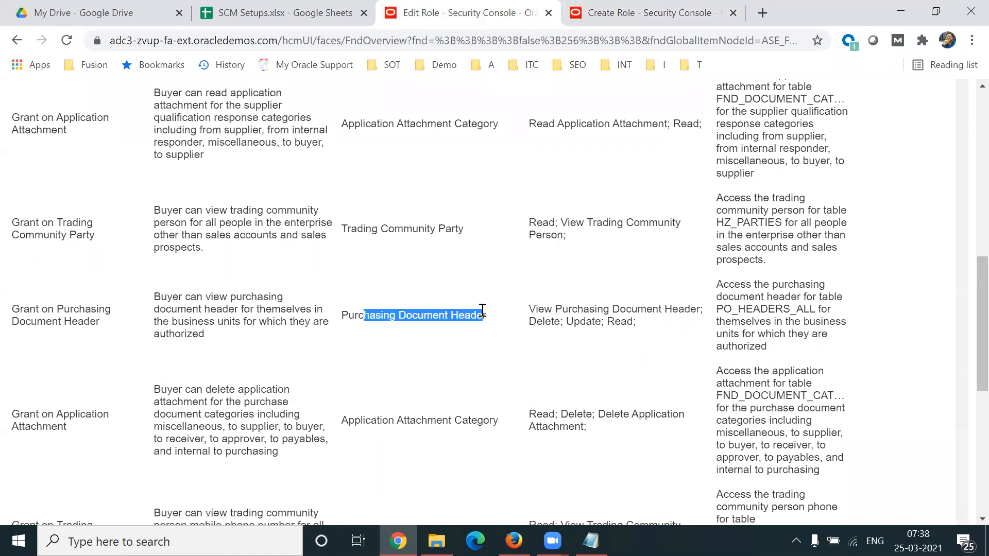
left_click_drag(740, 298, 776, 323)
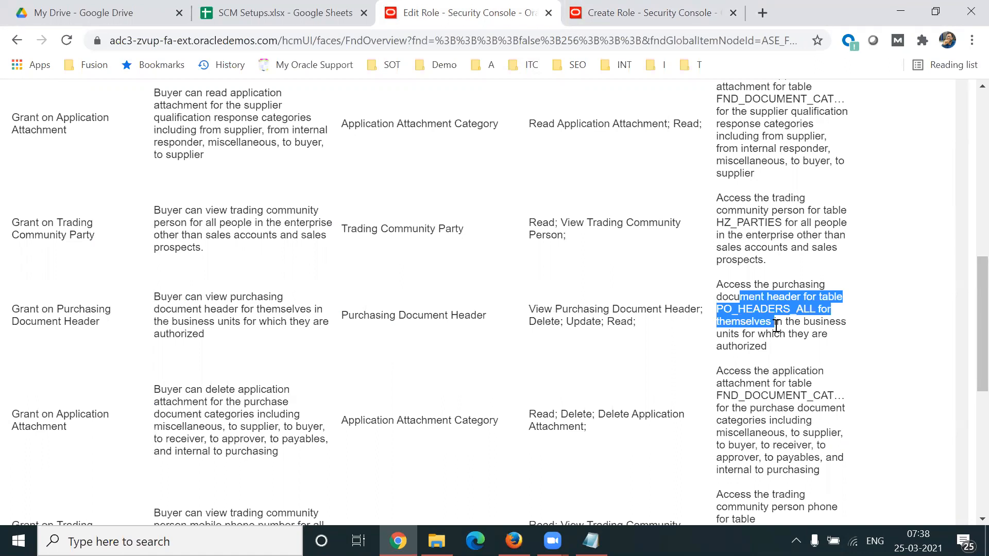
scroll(964, 376, "down", 2)
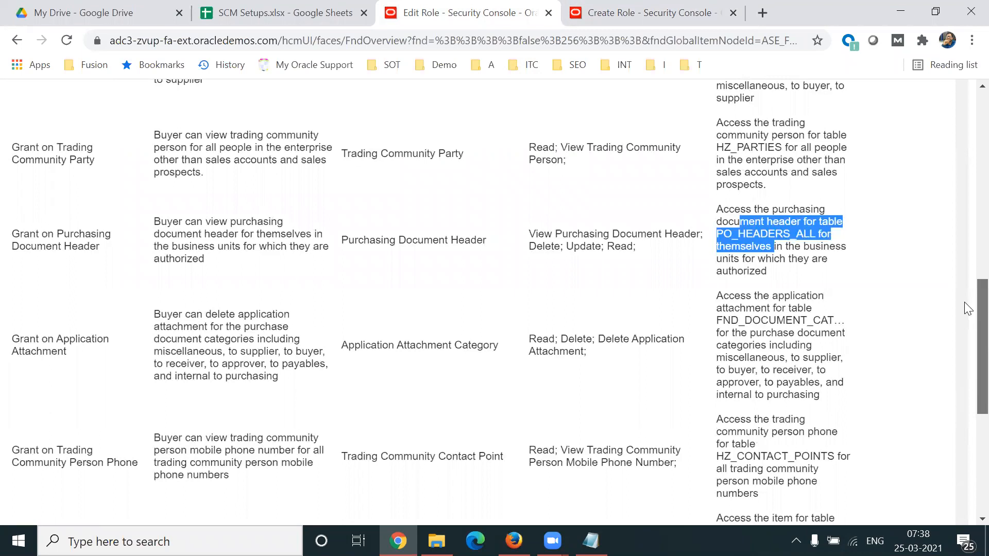
scroll(963, 302, "up", 10)
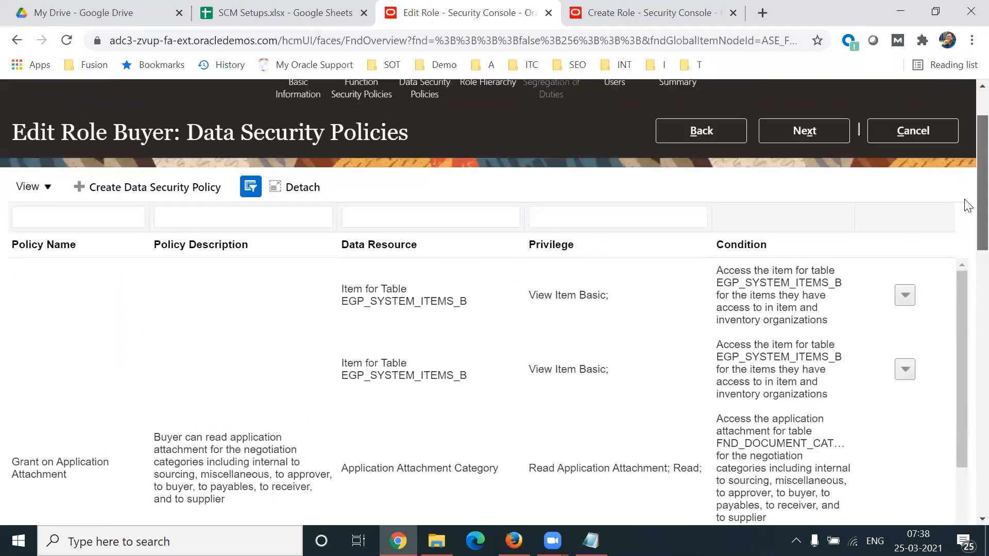
scroll(967, 206, "up", 2)
scroll(965, 268, "down", 15)
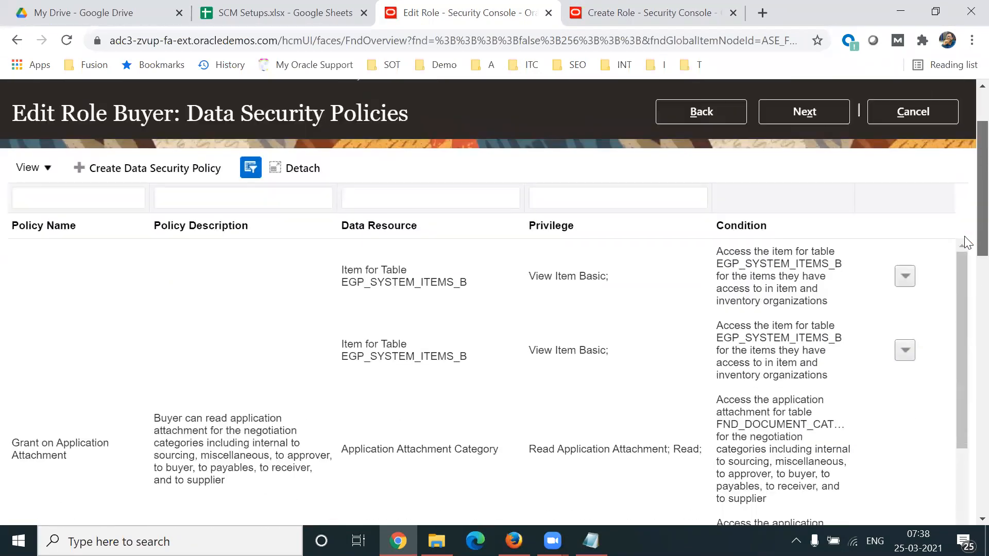
left_click_drag(384, 354, 476, 352)
left_click_drag(572, 343, 598, 344)
double_click(538, 349)
left_click(567, 358)
Step: Return to the TL Buyer1 role, set the Grant policy's data set to All values, and confirm the policy
left_click(639, 13)
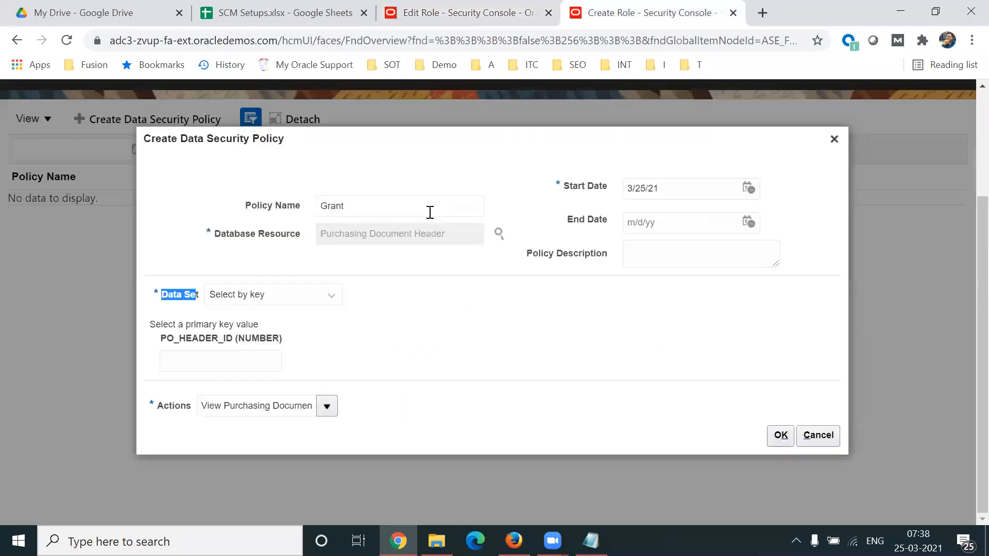
left_click(315, 301)
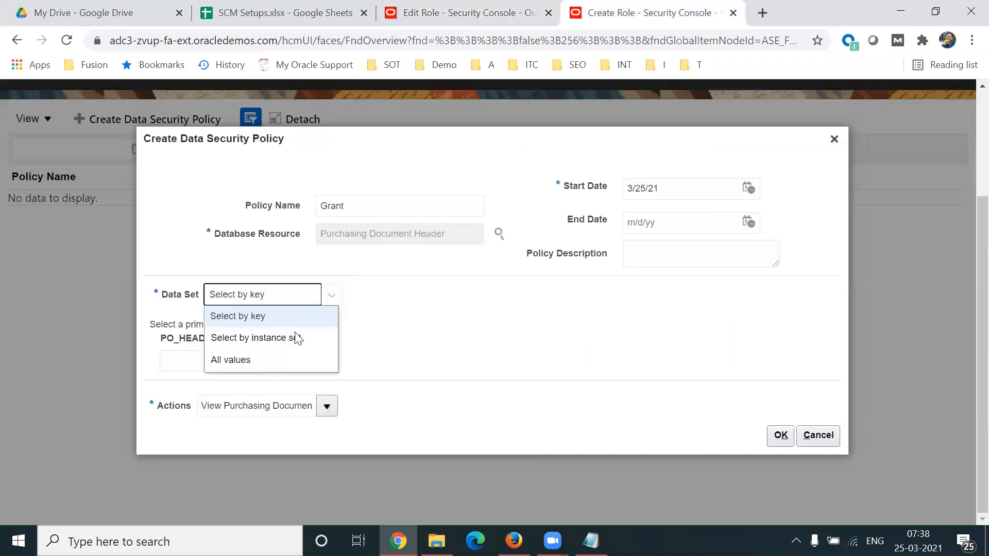
left_click(262, 358)
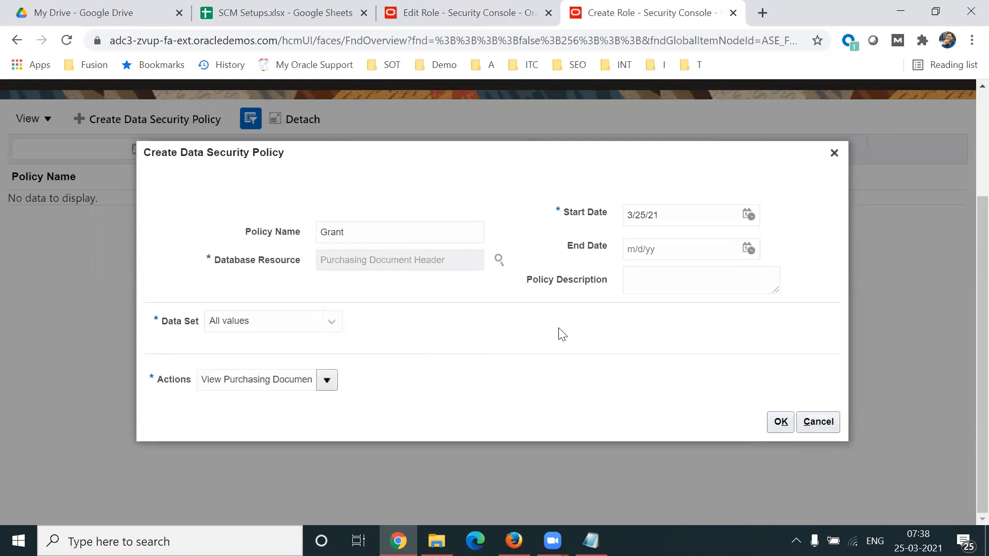
left_click(781, 421)
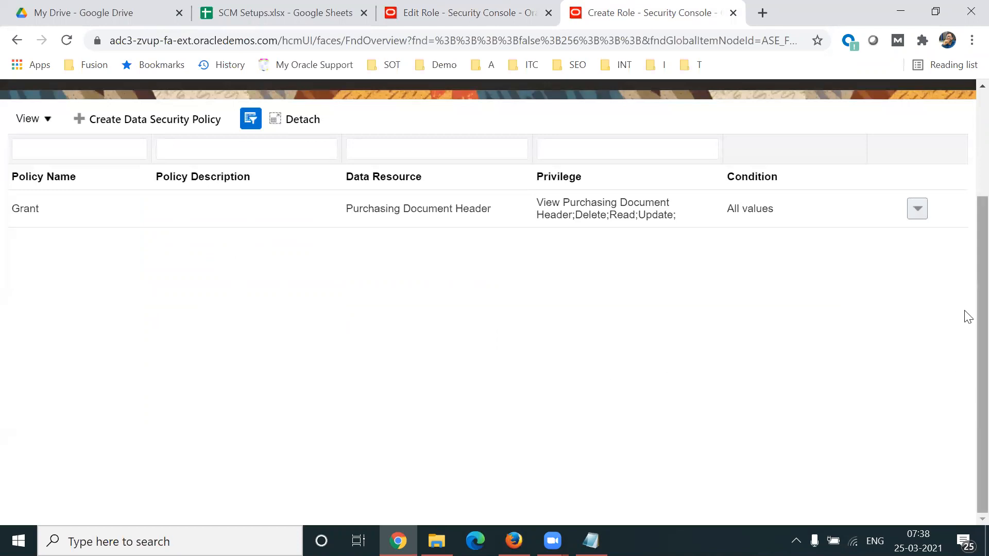
Step: Continue past the data security policies and role hierarchy of TL Buyer1 to its user assignment
scroll(964, 307, "up", 1)
scroll(967, 259, "up", 1)
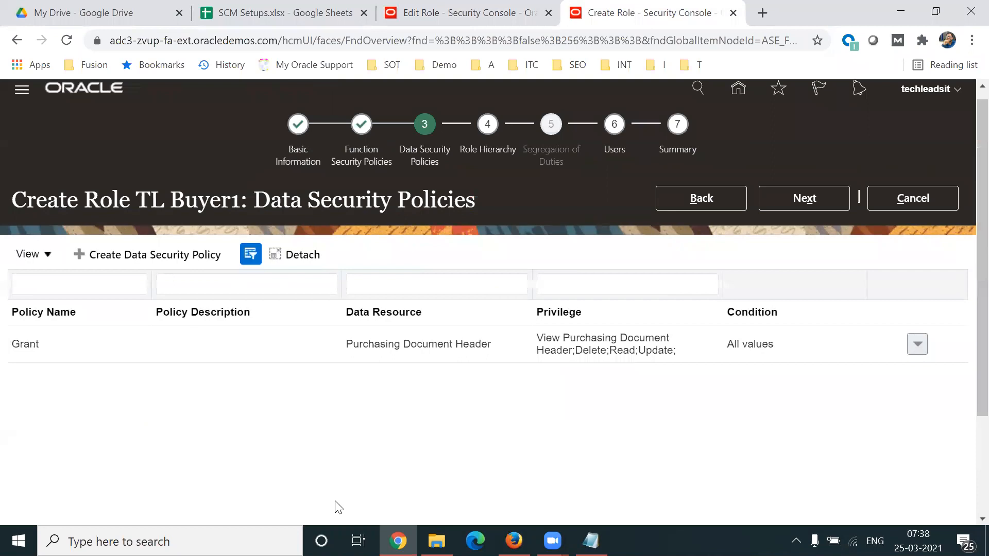
left_click(802, 199)
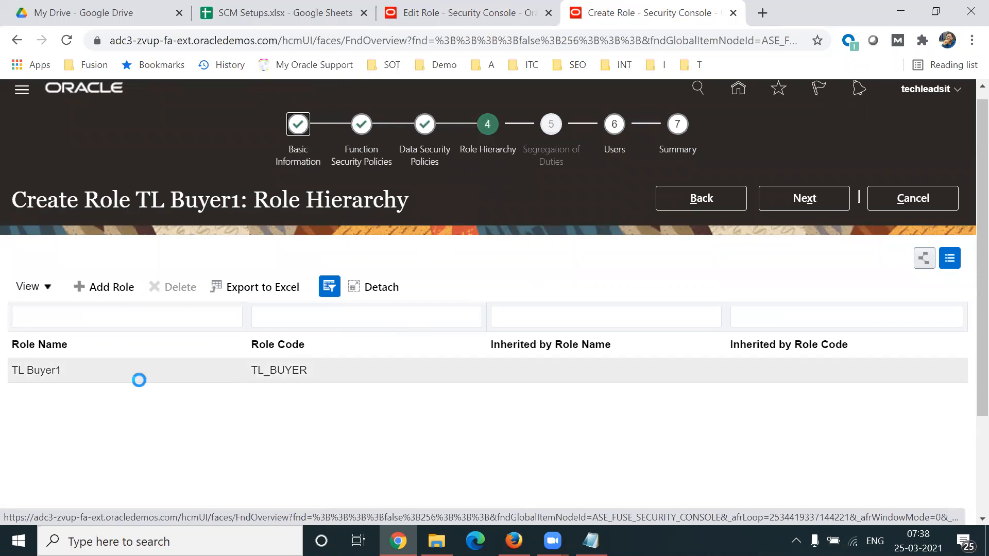
left_click(164, 380)
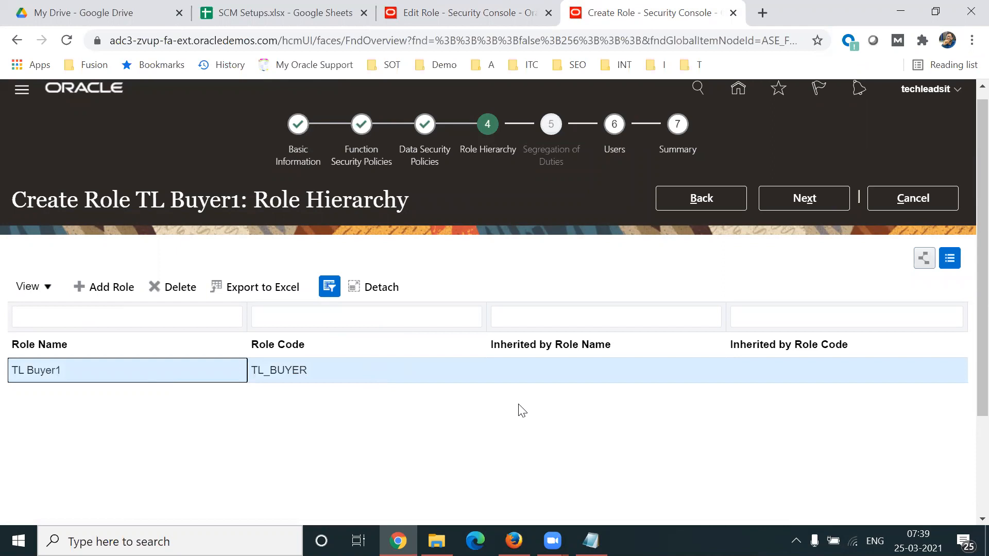
left_click(565, 309)
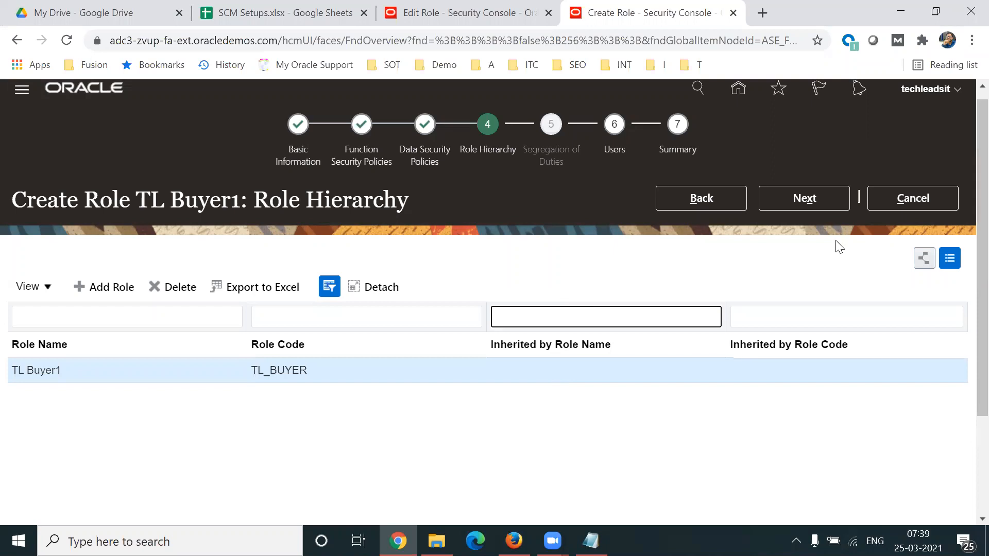
left_click(816, 206)
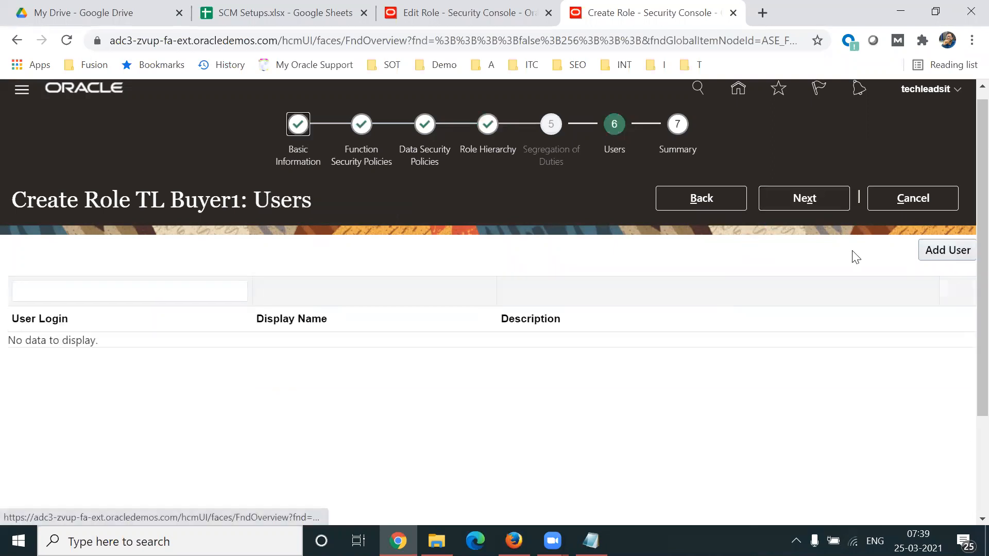
Step: Skip adding users to TL Buyer1, and save and close the new role from its summary
left_click(944, 249)
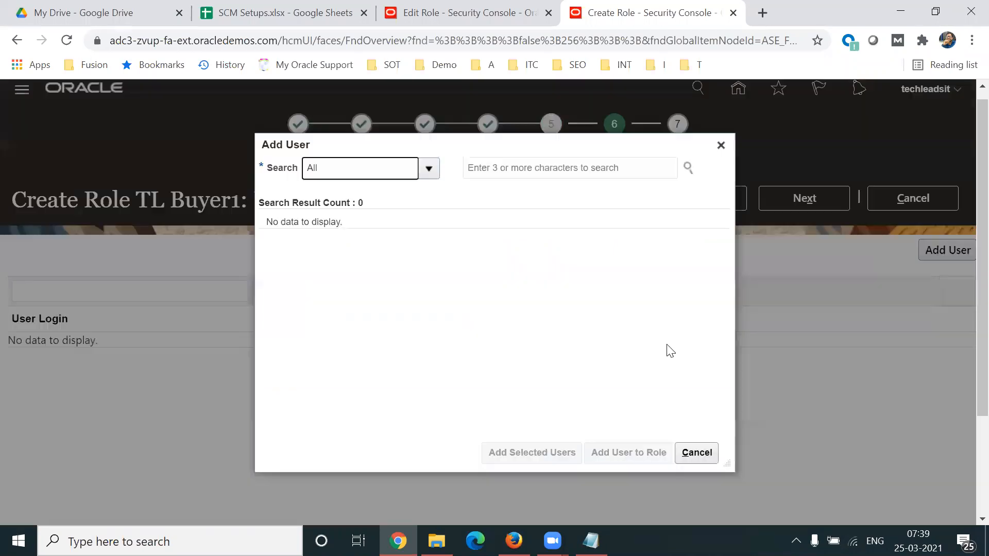
left_click(718, 144)
left_click(834, 196)
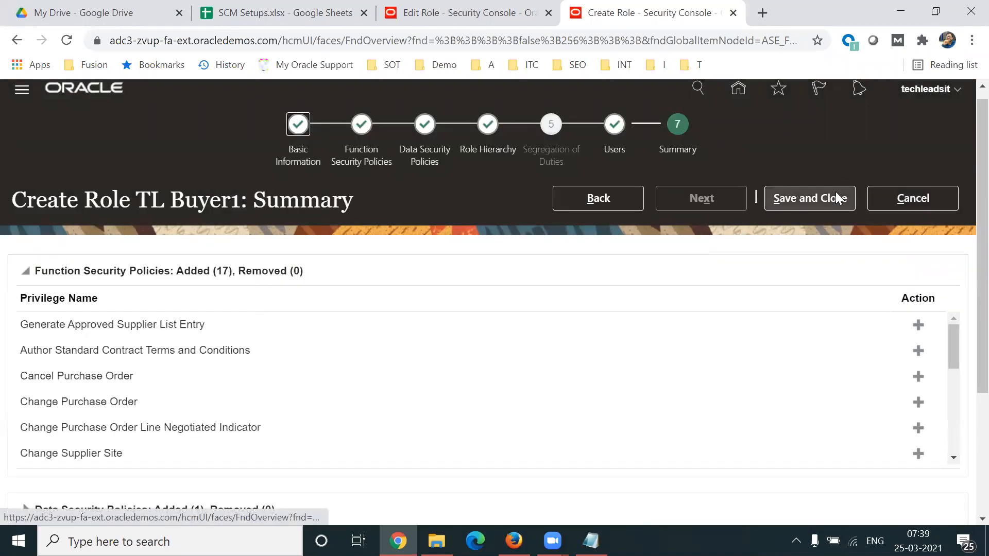
left_click(836, 199)
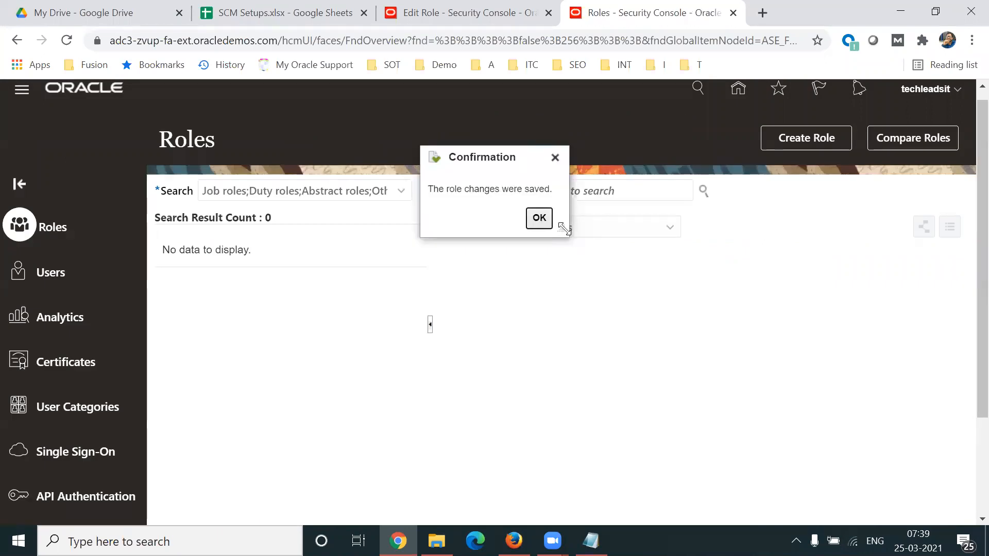
left_click(539, 217)
Step: Search the roles for TL Buyer and open the job role with code TL_PO_BUYER_JOB
left_click(535, 195)
type("TL ")
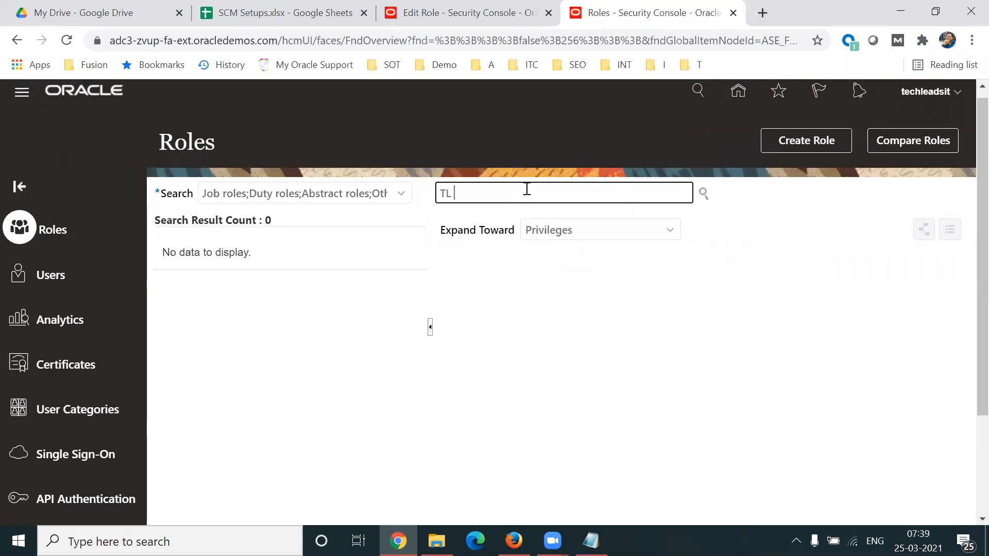
type("Buyer")
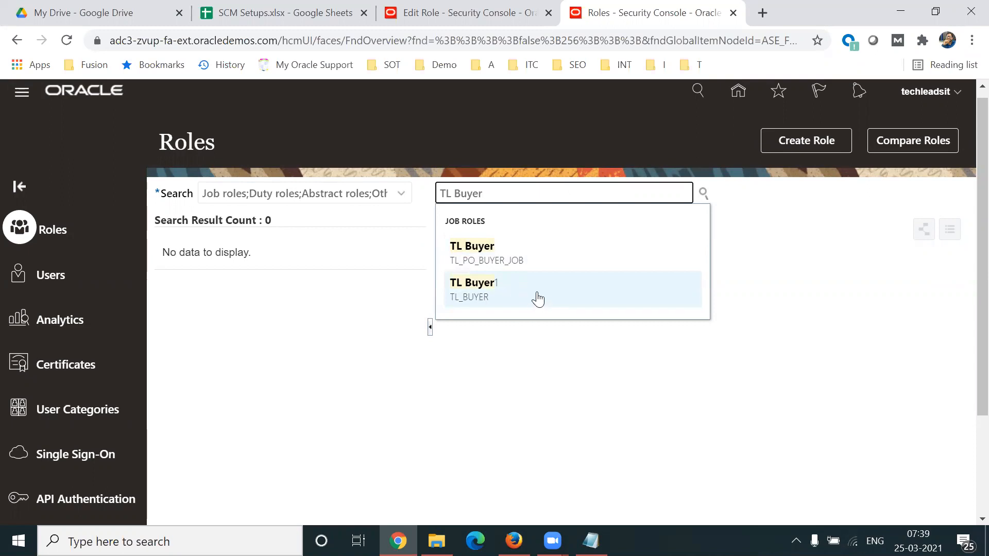
left_click(503, 265)
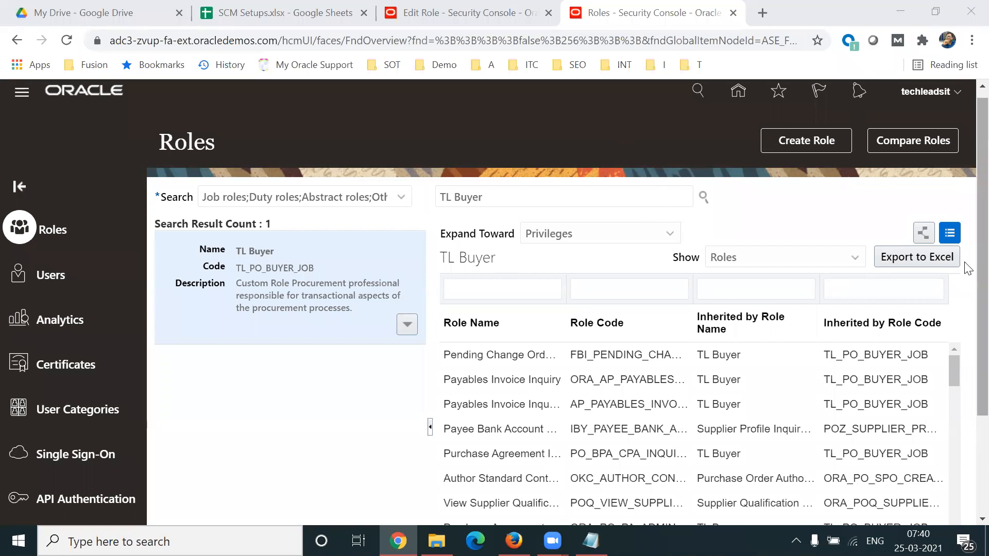
Step: Review the copy options offered for the TL Buyer role, and cancel the copy
scroll(965, 263, "down", 1)
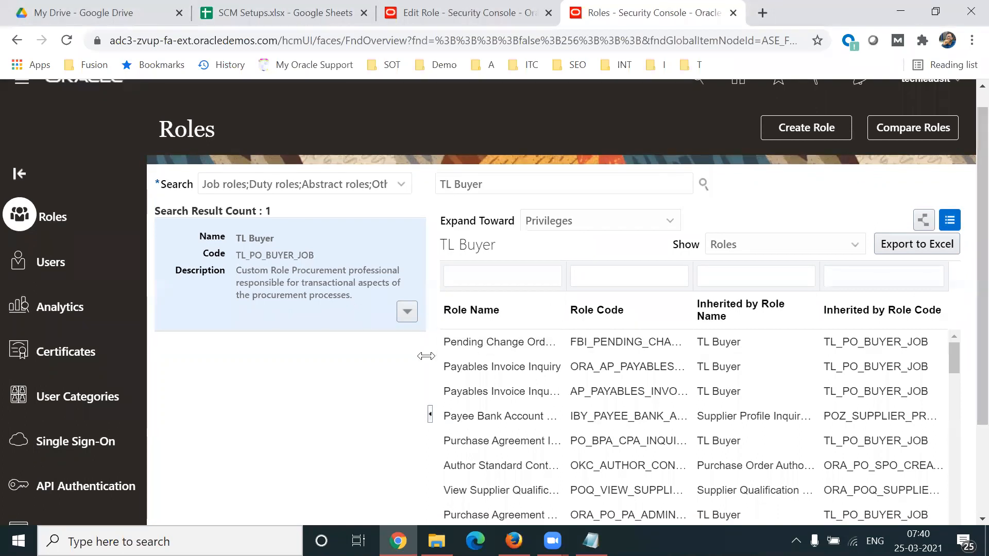
left_click(406, 312)
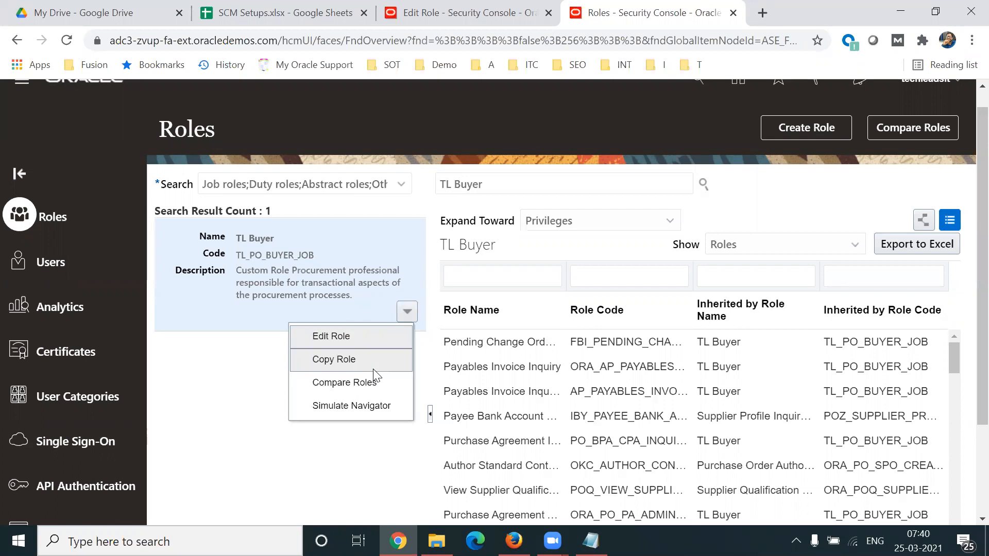
left_click(348, 362)
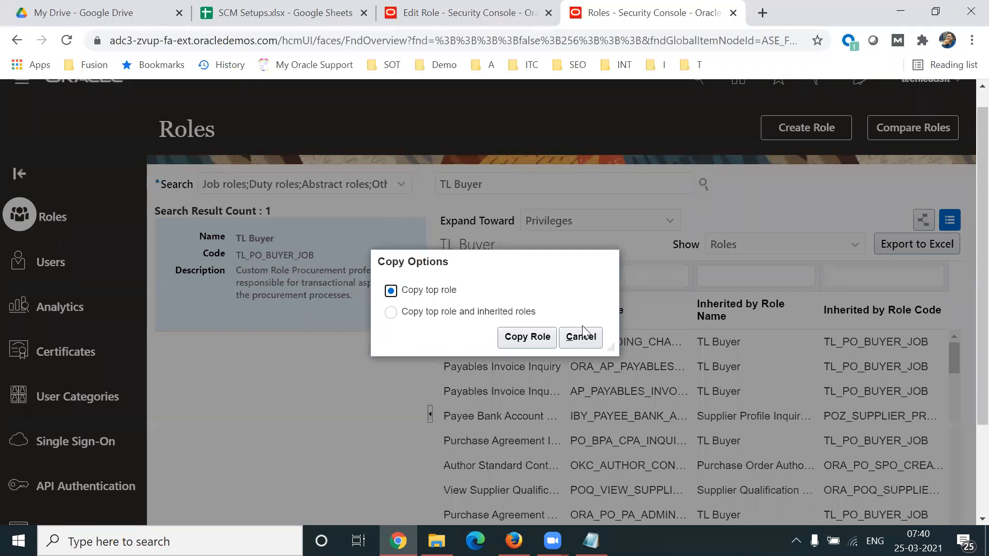
left_click(585, 341)
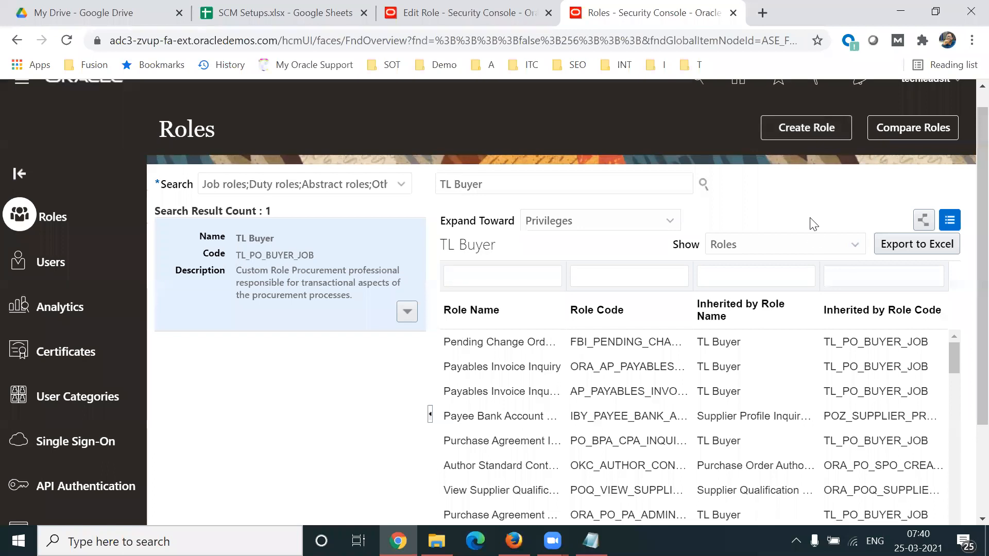
left_click_drag(981, 226, 980, 223)
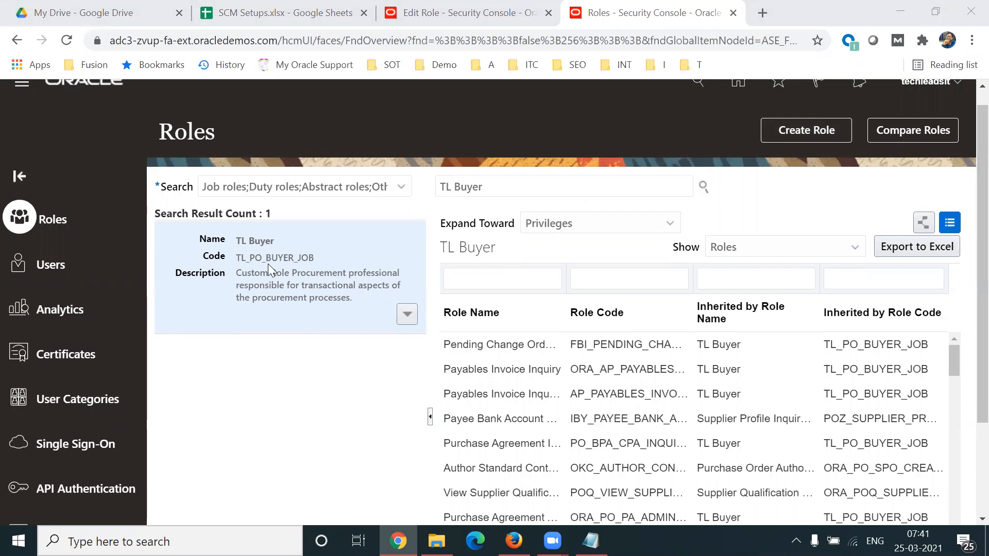
double_click(251, 242)
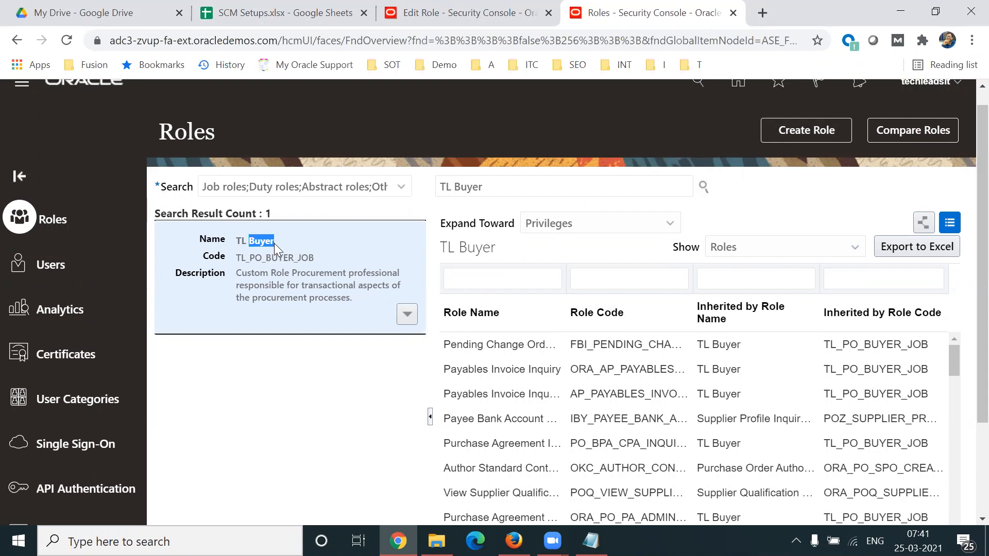
left_click(407, 314)
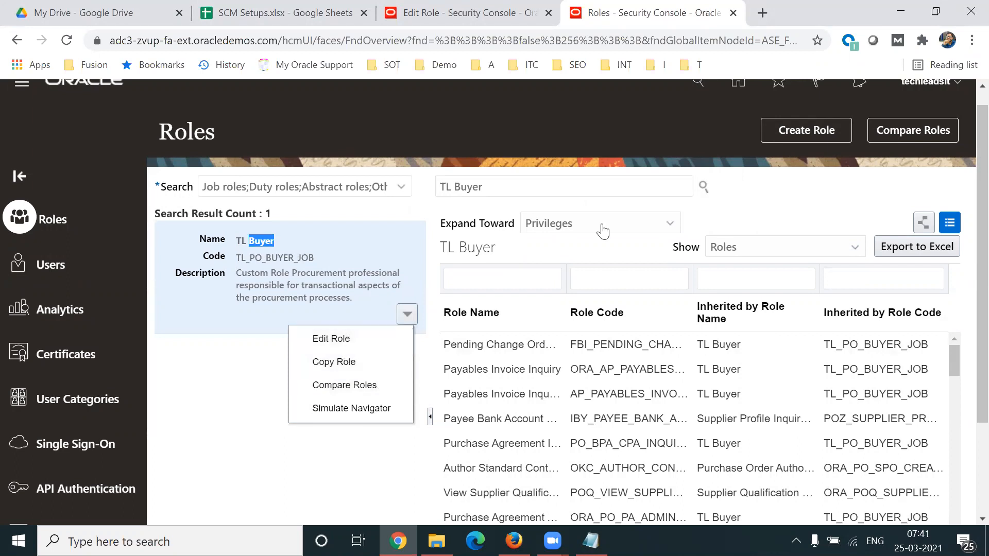
Step: Search the roles for Buyer and select the job role with code ORA_PO_BUYER_JOB
double_click(569, 184)
triple_click(568, 185)
type("Buyer")
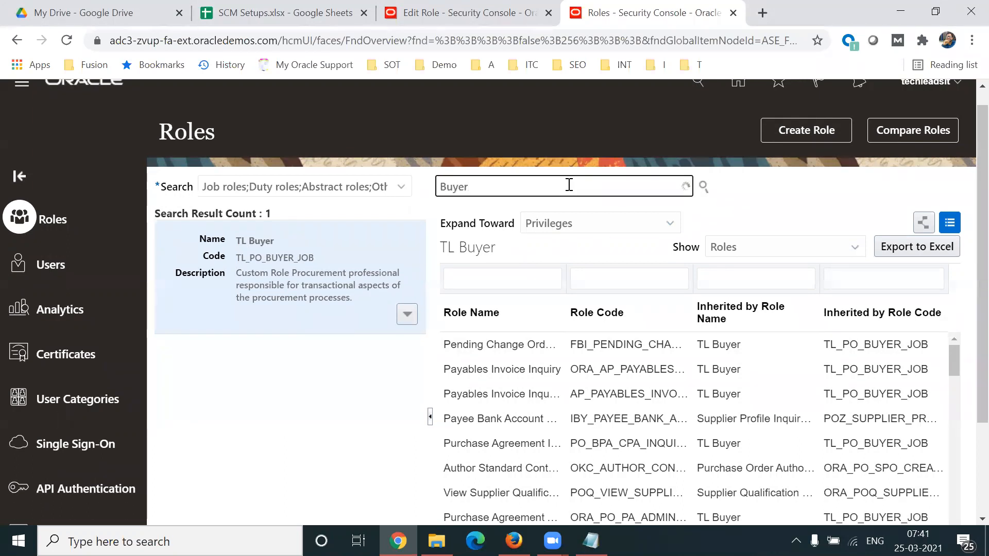
left_click(515, 250)
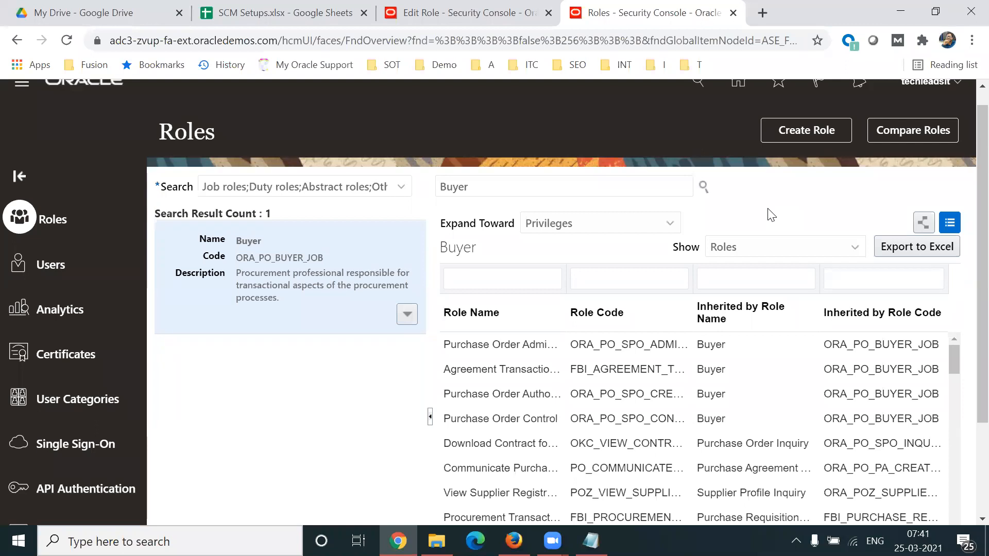
Step: Open the Buyer role for editing and go to its role hierarchy
left_click(405, 315)
left_click(338, 341)
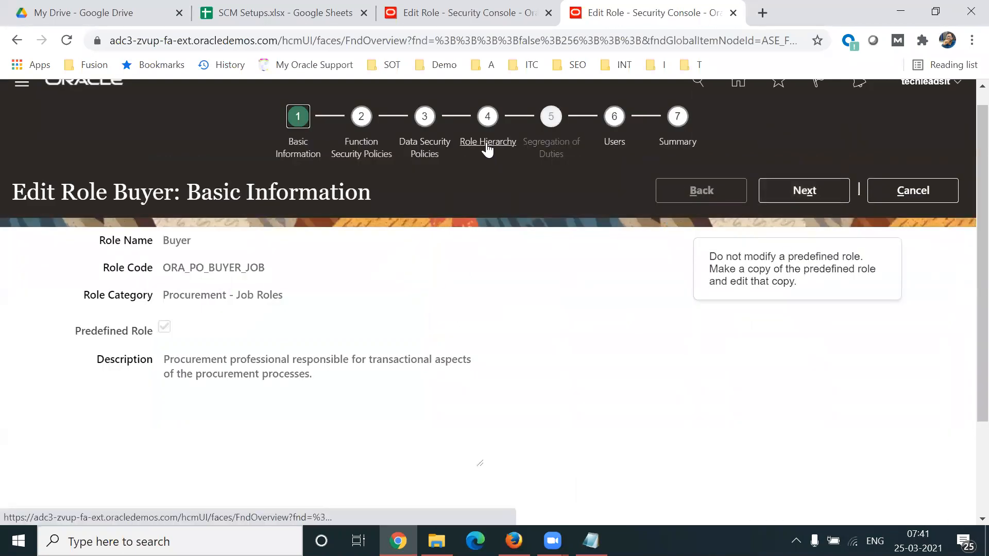
left_click(487, 144)
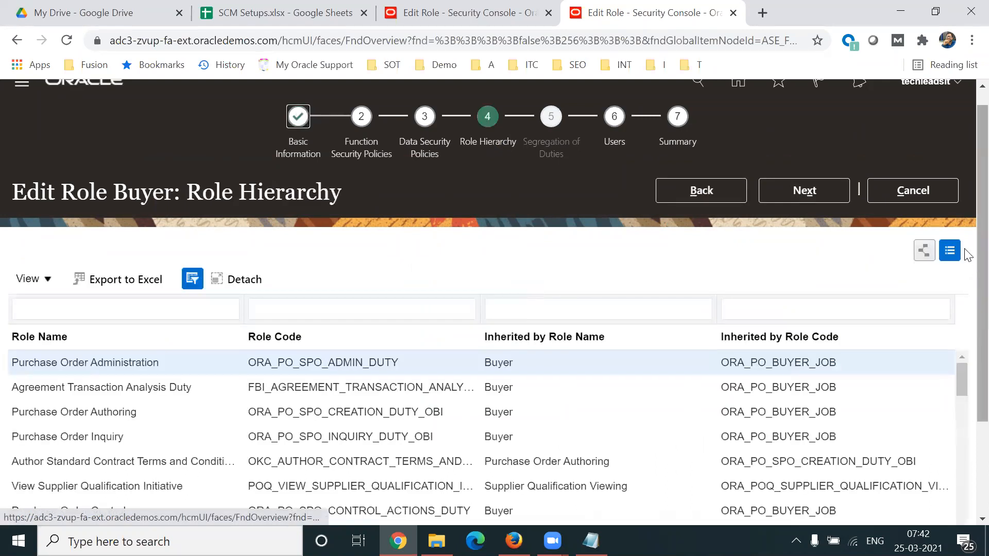
Step: Examine the Buyer role hierarchy, highlighting the Item Inquiry and Supplier Profile Inquiry entries among the inherited-by role names
scroll(967, 347, "down", 1)
scroll(967, 347, "down", 1)
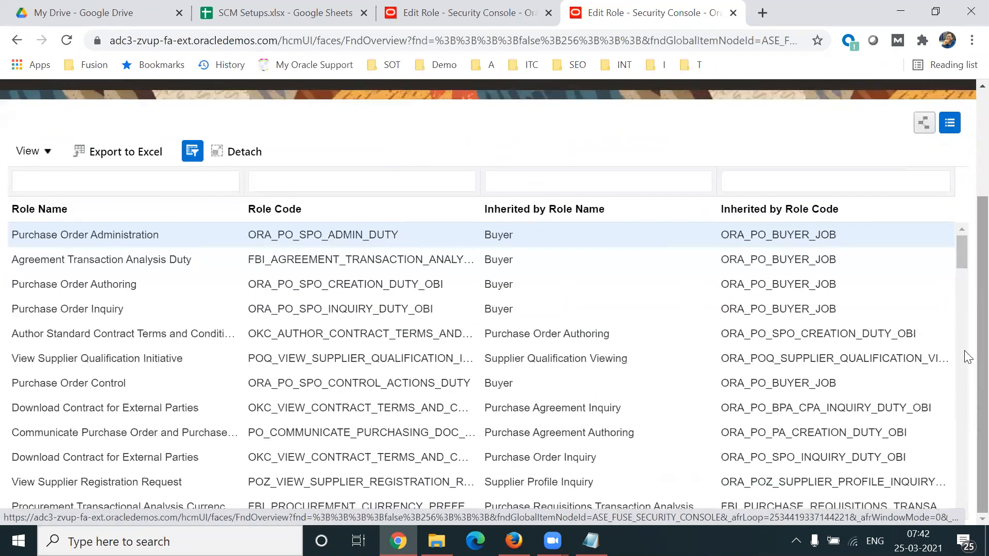
left_click_drag(960, 262, 964, 344)
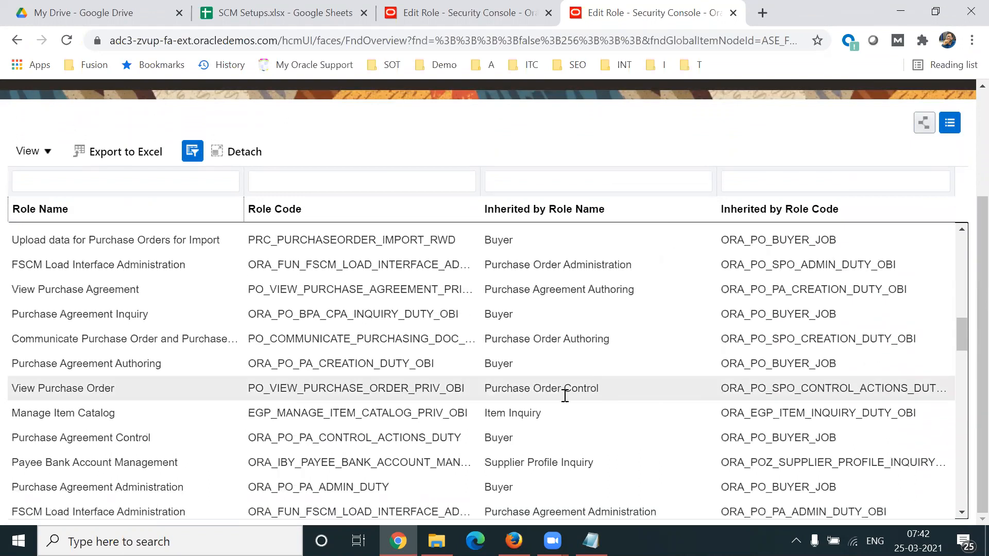
left_click(503, 415)
triple_click(515, 414)
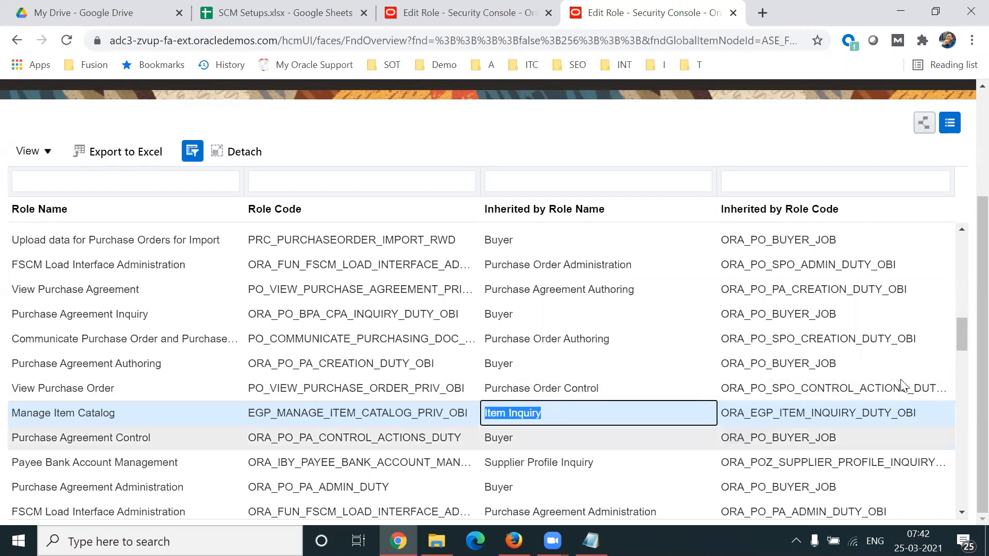
left_click_drag(964, 336, 964, 346)
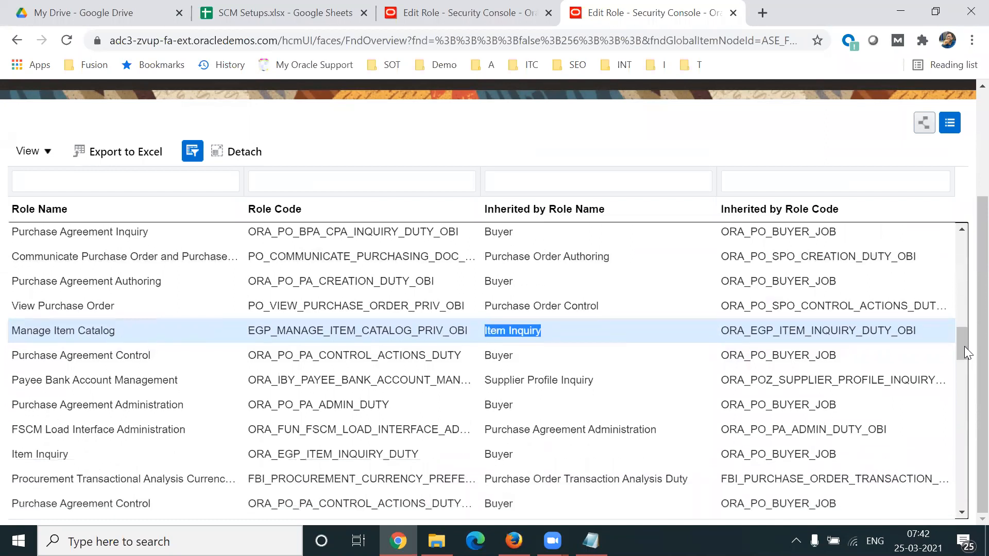
left_click(556, 379)
triple_click(557, 379)
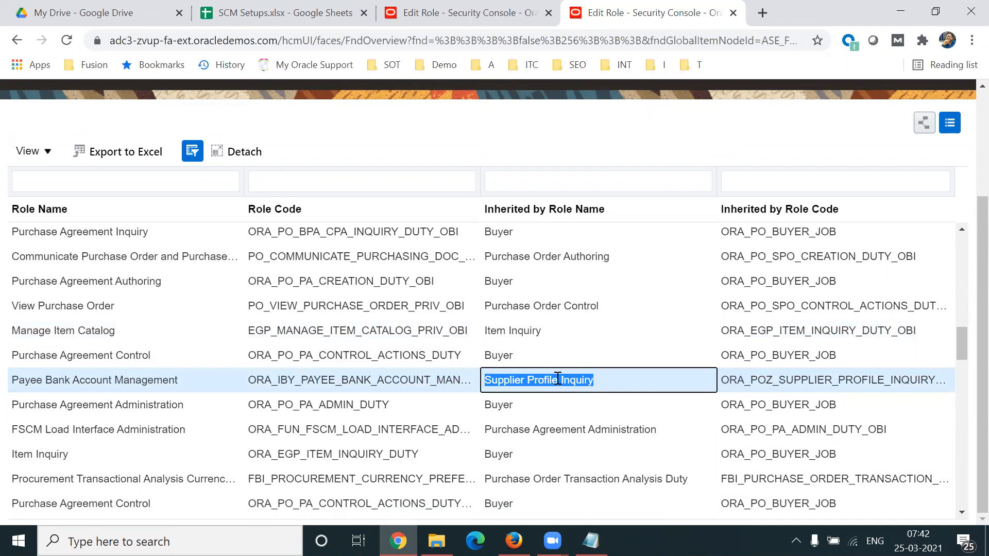
triple_click(557, 378)
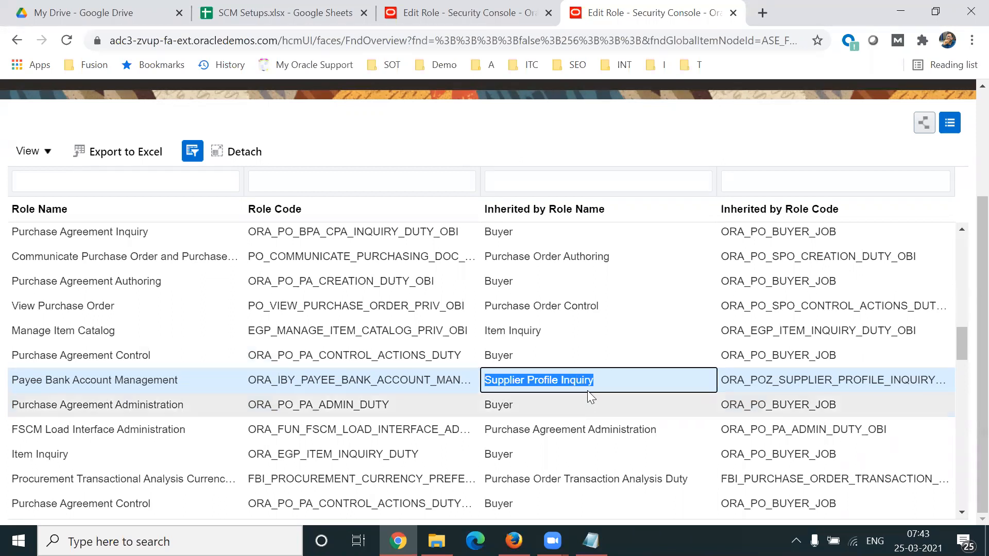
triple_click(568, 379)
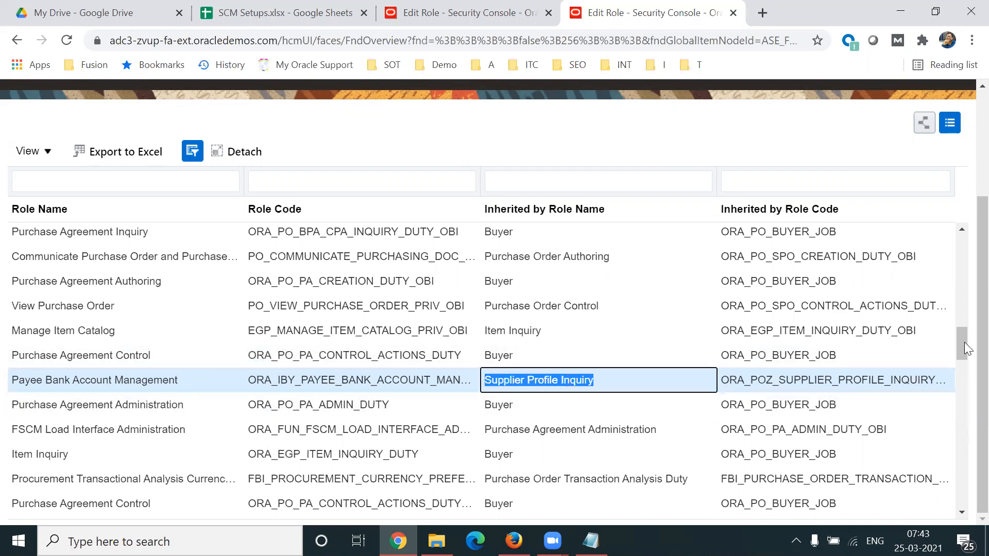
scroll(964, 340, "up", 2)
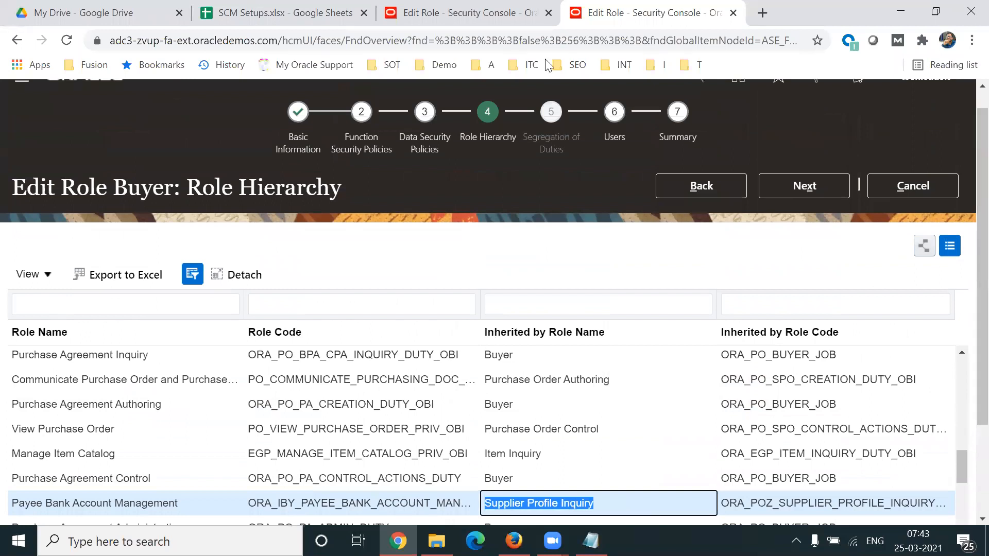
left_click(672, 160)
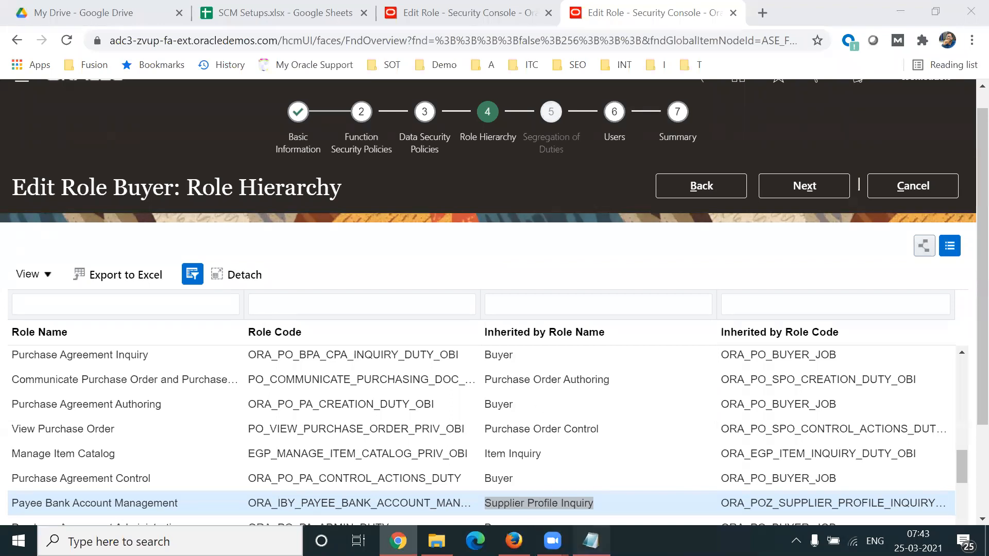
Step: Switch to the Notepad notes and review the Buyer Role outline with its Create, Edit, Close and Cancel actions
left_click(590, 540)
left_click_drag(197, 253, 132, 250)
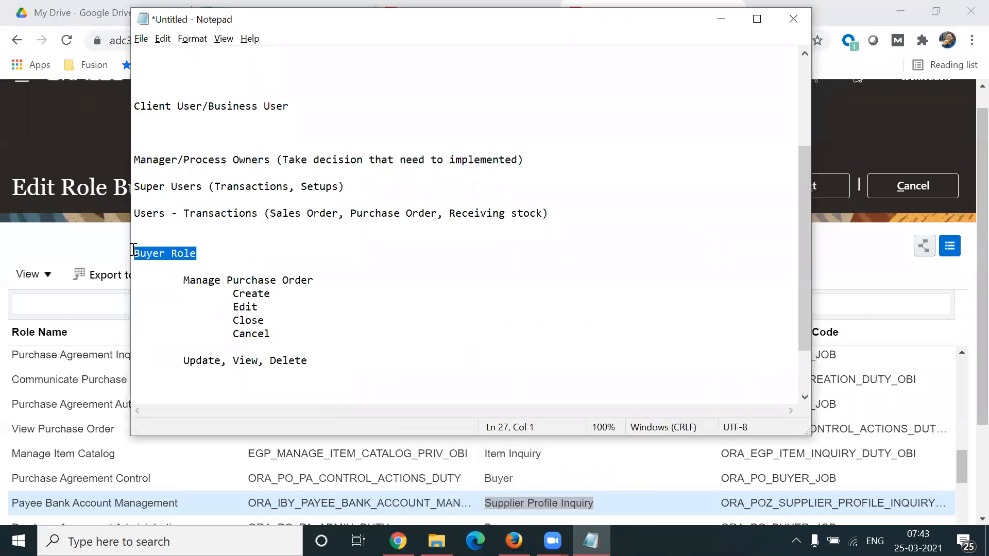
left_click(219, 257)
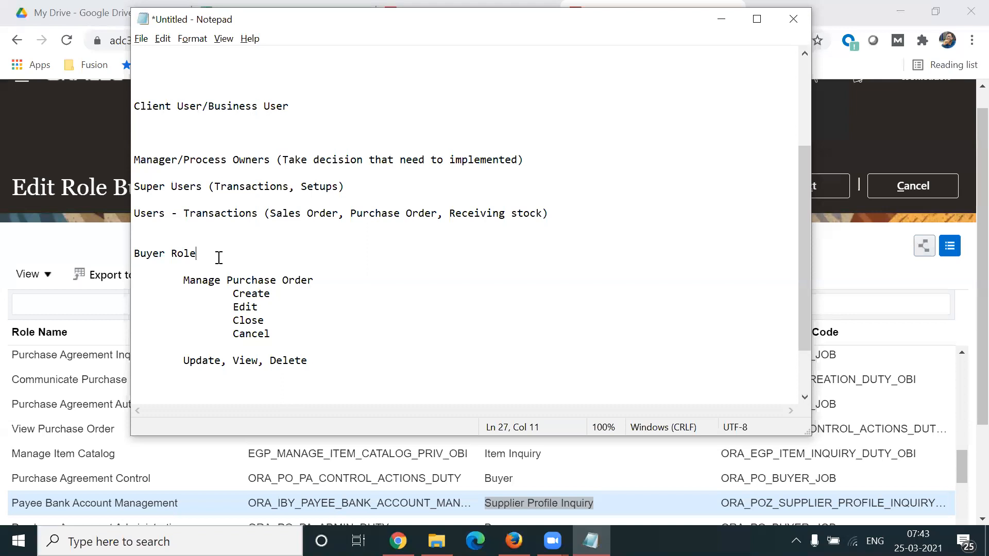
left_click(142, 254, "shift")
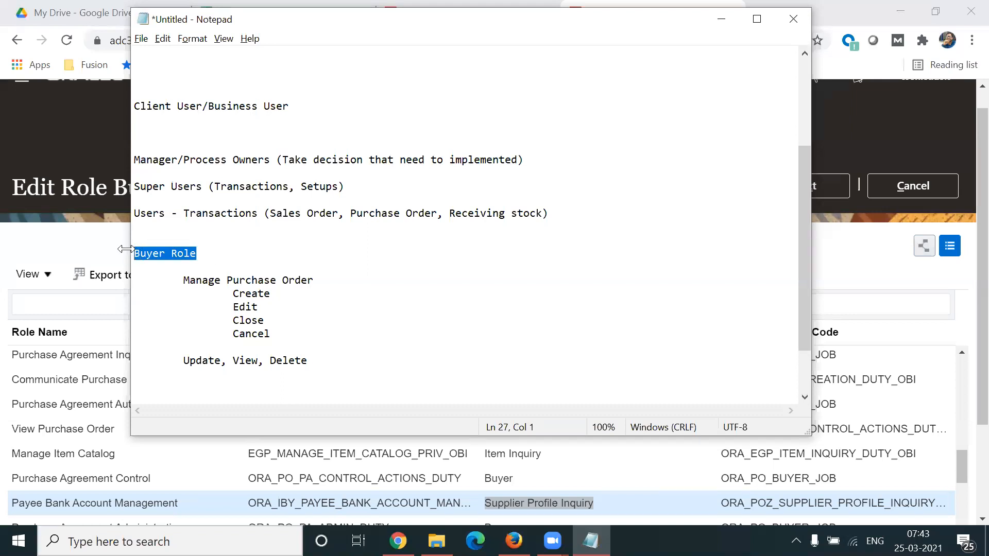
left_click(231, 293)
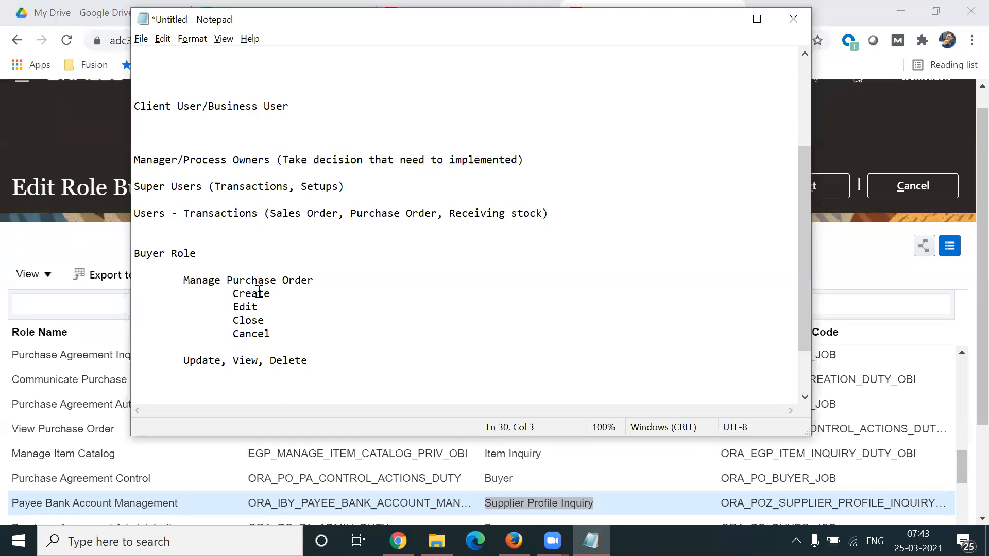
left_click(279, 293, "shift")
left_click(233, 321)
left_click(272, 321, "shift")
left_click_drag(233, 295, 289, 329)
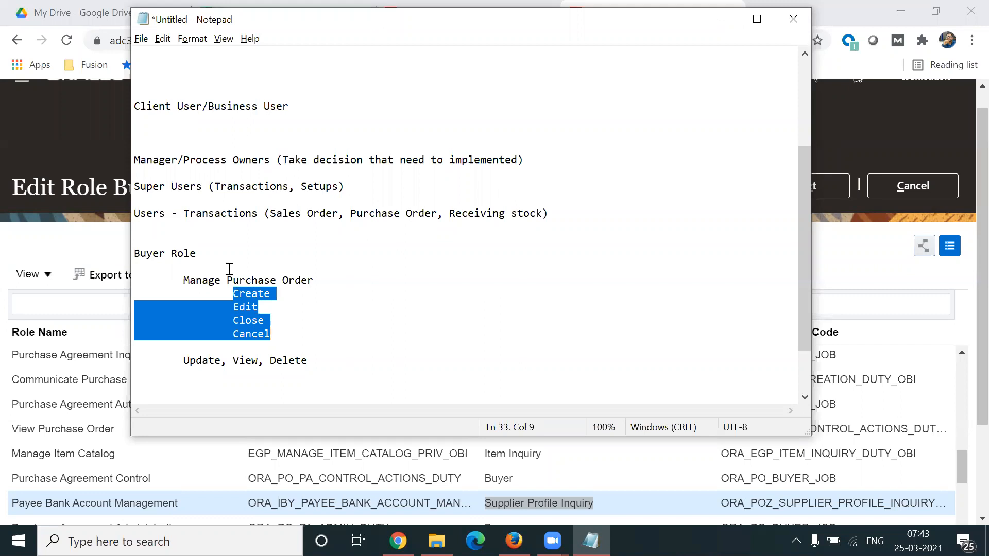
triple_click(137, 252)
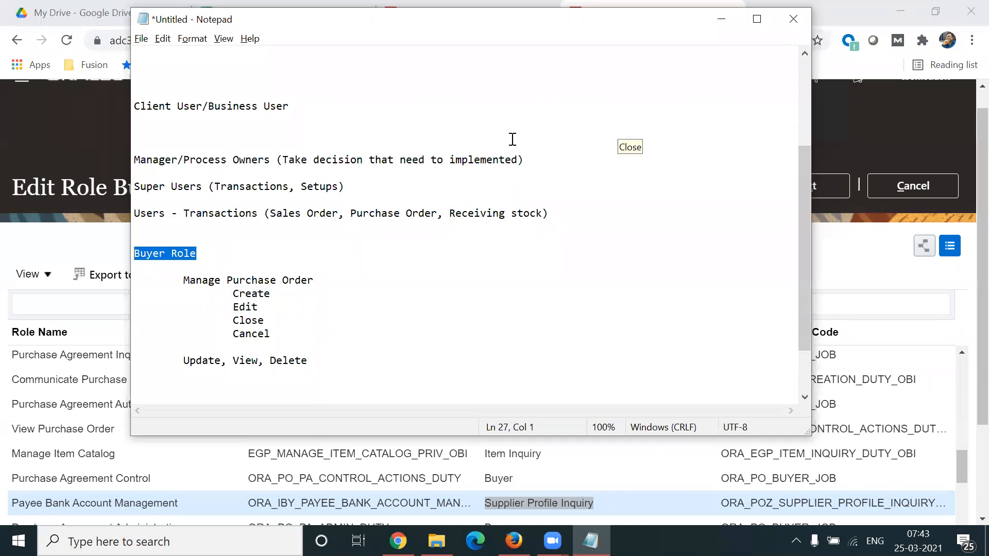
left_click(618, 126)
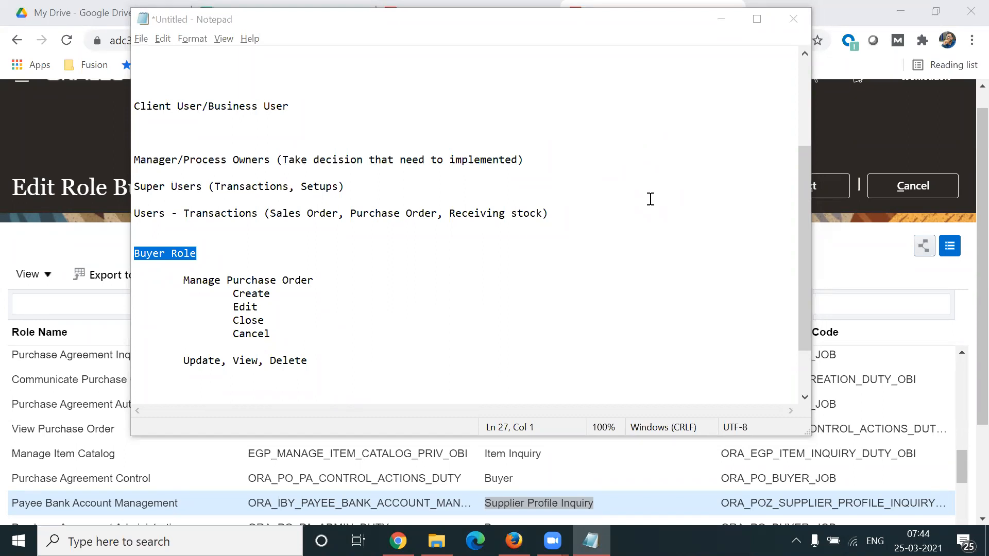
Step: Set the computer's speaker volume to 100
left_click(796, 541)
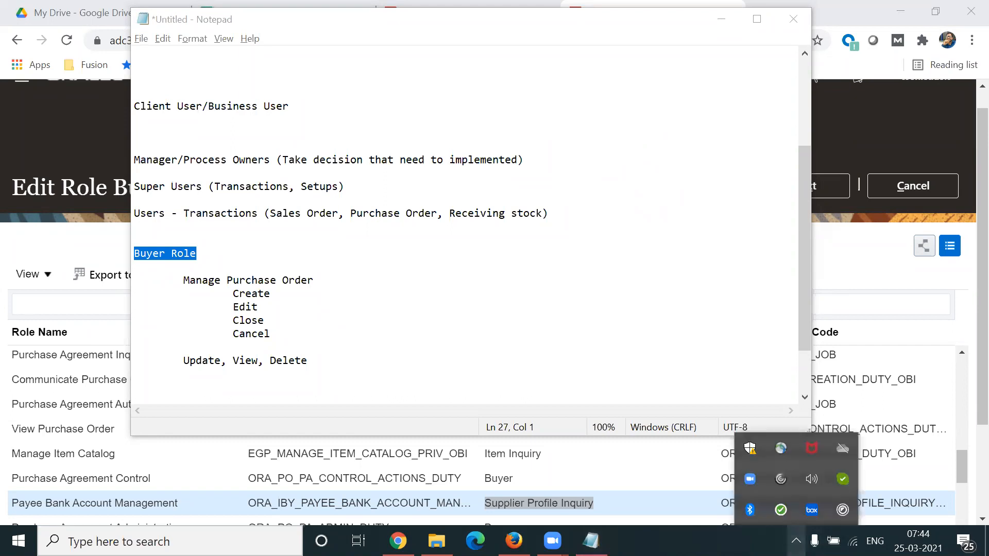
left_click(818, 488)
left_click_drag(930, 506, 947, 509)
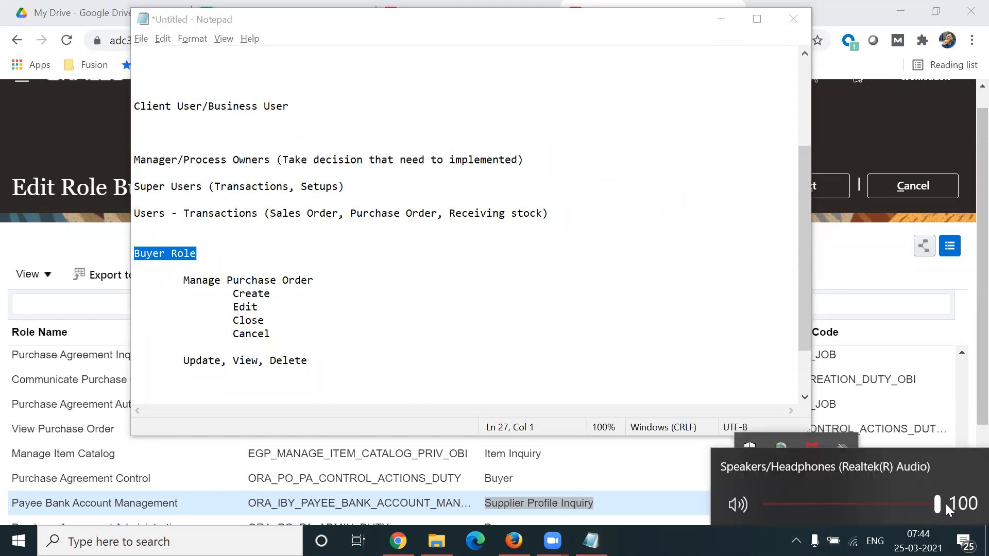
left_click(672, 274)
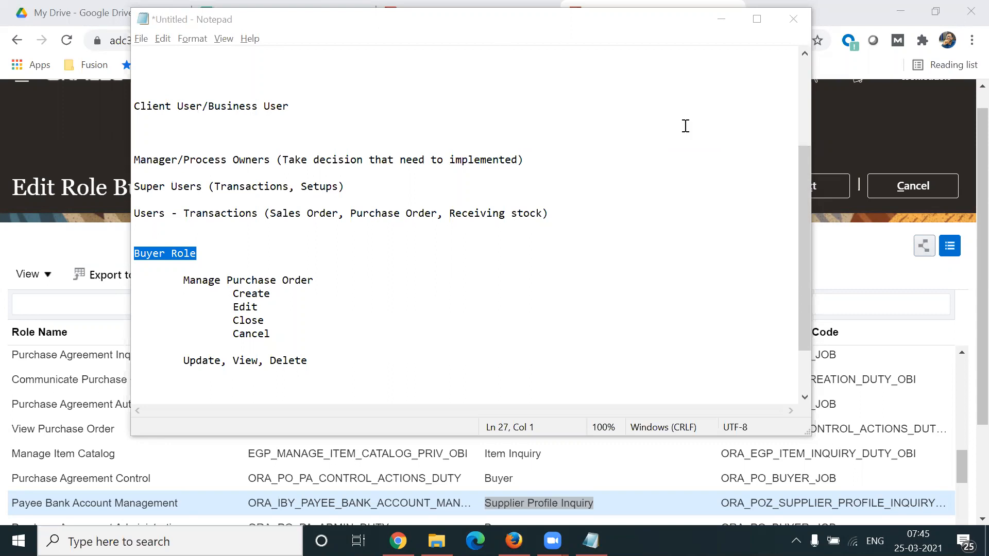
Step: Highlight the Manage Purchase Order entry and the Buyer Role heading in the notes, and return to the browser
left_click_drag(183, 280, 251, 293)
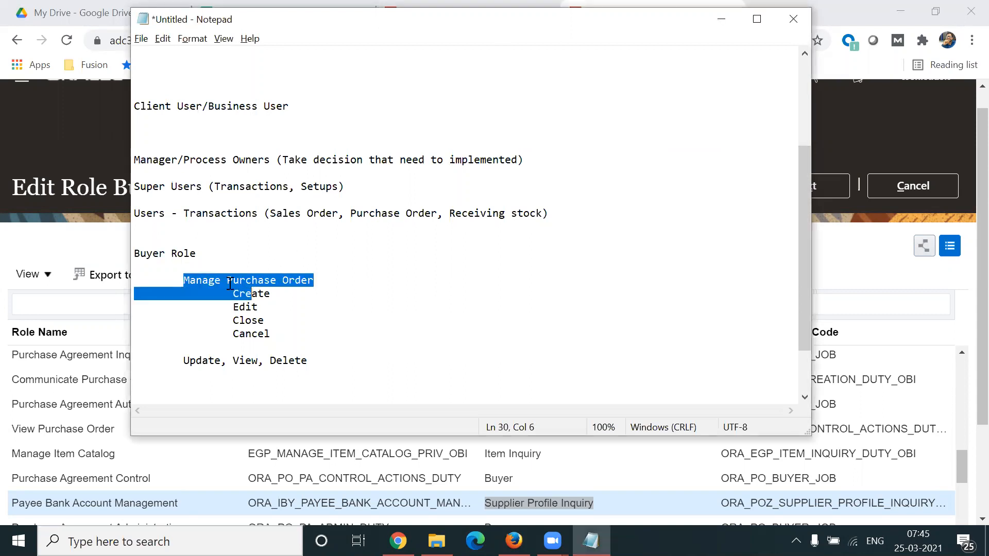
left_click_drag(216, 253, 132, 253)
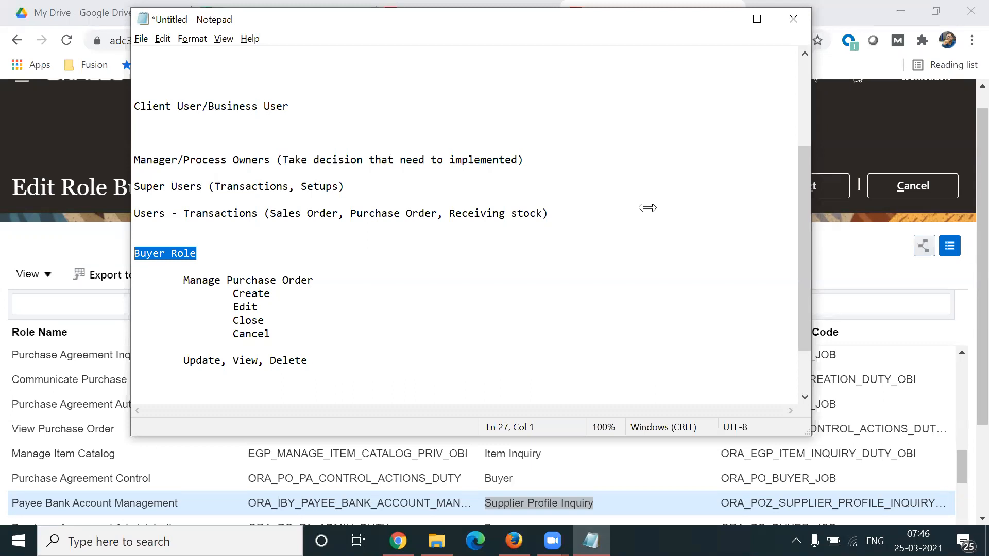
left_click(79, 154)
Step: Switch to the SCM Setups spreadsheet and open its Procurement Suite sheet
left_click(291, 23)
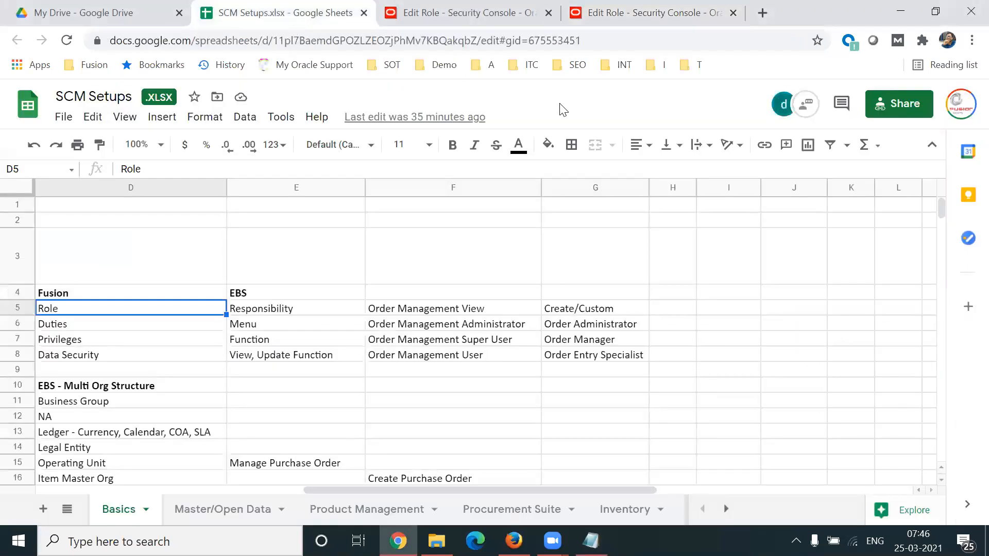
left_click(517, 510)
left_click(476, 409)
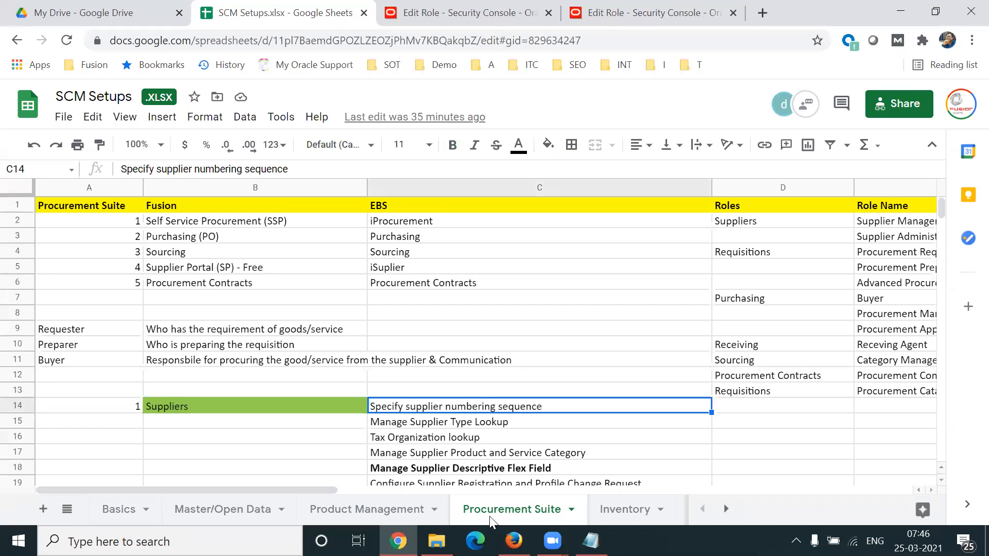
Step: Look through column C of the Procurement Suite sheet for the Supervisor Hierarchy section
left_click(575, 454)
key("Down")
key("Down")
key("Down")
key("Down")
key("Down")
key("Down")
key("Down")
key("Down")
key("Down")
key("Down")
key("Down")
key("Down")
key("Down")
key("Down")
key("Down")
key("Down")
key("Down")
key("Down")
key("Down")
key("Down")
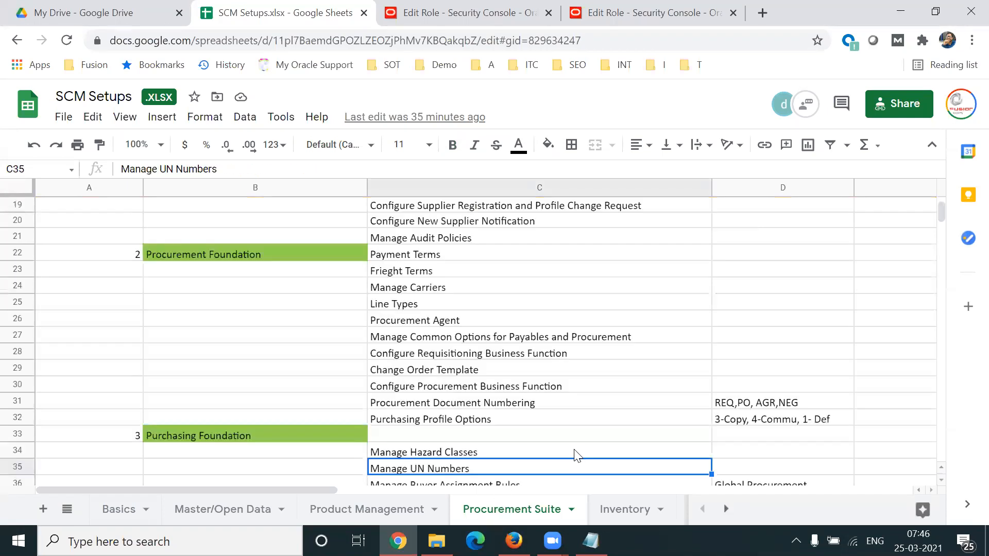
key("Down")
key("Down")
key("Down")
key("Down")
key("Down")
key("Down")
key("Down")
key("Down")
key("Down")
key("Down")
key("Down")
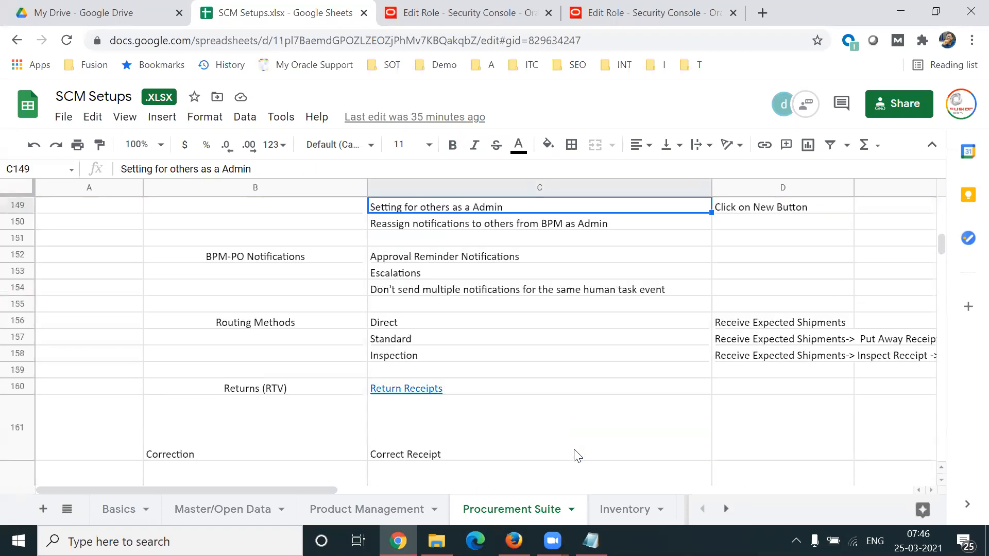
key("Down")
key("Down")
key("Down")
key("Down")
key("Down")
key("Down")
key("Down")
key("Down")
key("Down")
key("Down")
key("Down")
key("Down")
key("Down")
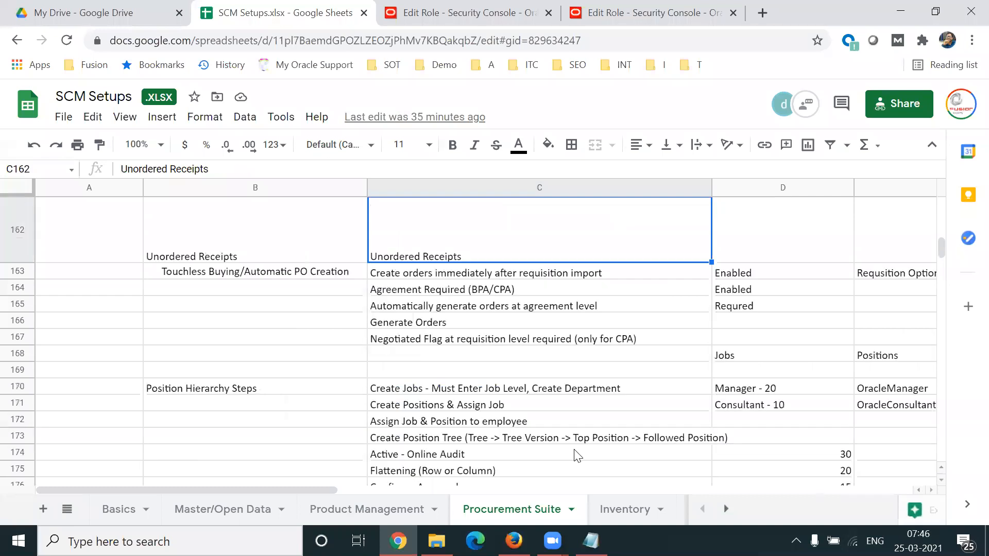
key("Down")
key("Down")
key("Down")
key("Down")
key("Down")
key("Down")
key("Up")
key("Up")
key("Up")
key("Up")
key("Up")
key("Up")
key("Up")
key("Up")
key("Up")
key("Up")
key("Up")
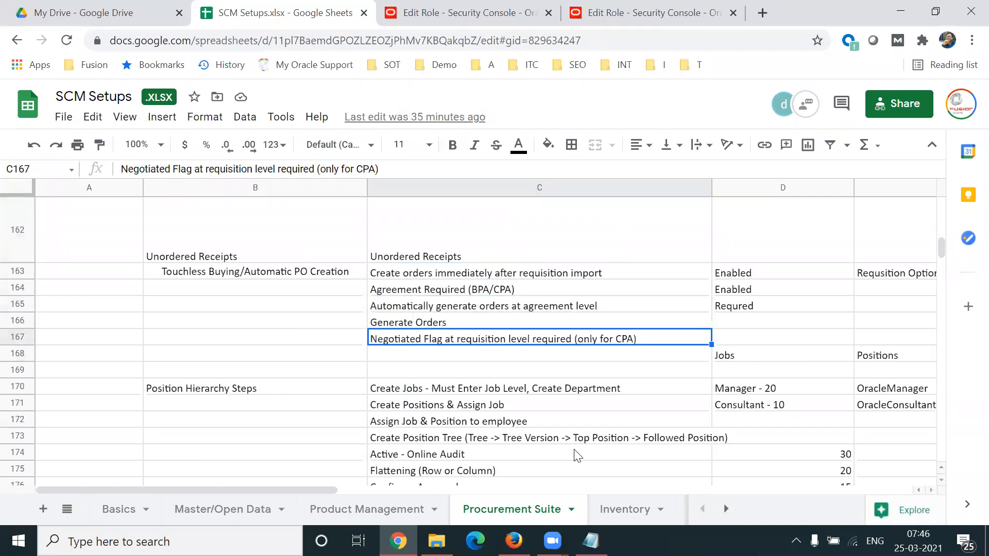
key("Up")
key("Up")
key("Up")
key("Up")
key("Up")
key("Down")
key("Down")
key("Down")
key("Down")
key("Down")
key("Down")
key("Down")
key("Down")
key("Down")
key("Down")
key("Down")
key("Down")
key("Down")
key("Down")
key("Down")
key("Down")
key("Down")
key("Down")
key("Down")
key("Down")
key("Down")
key("Down")
key("Down")
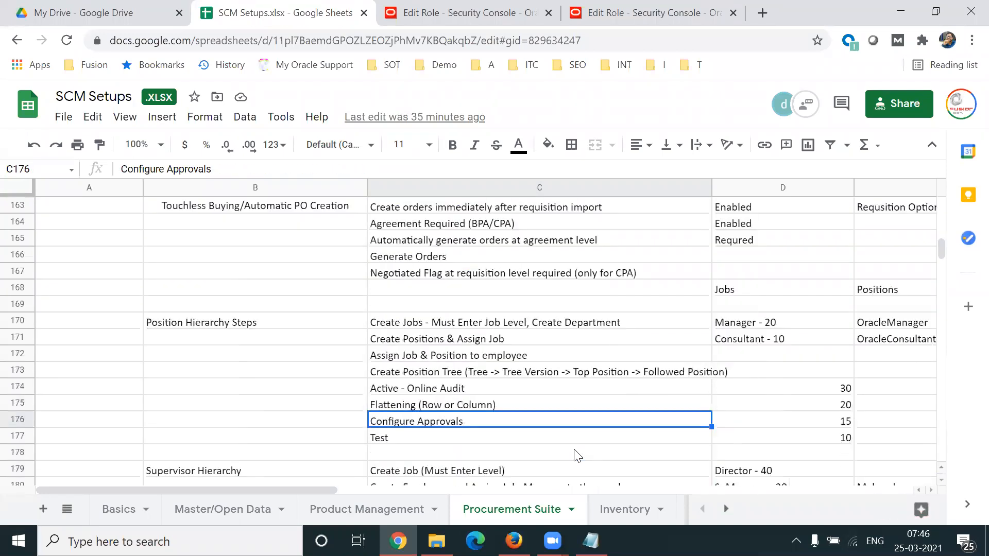
key("Down")
key("Down")
key("Down")
key("Down")
key("Down")
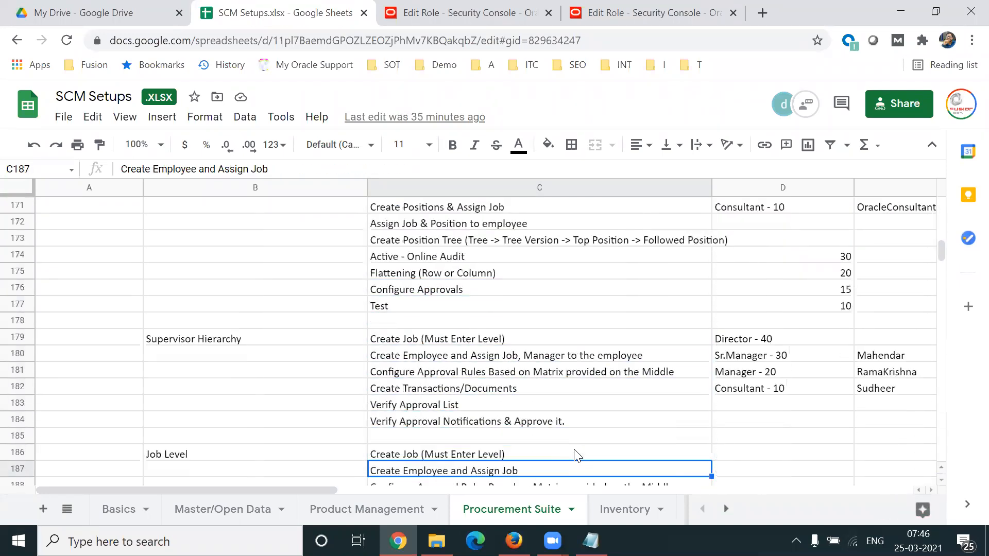
Step: Examine the Supervisor Hierarchy section and its Manager, Sr.Manager and Director job levels
left_click(259, 340)
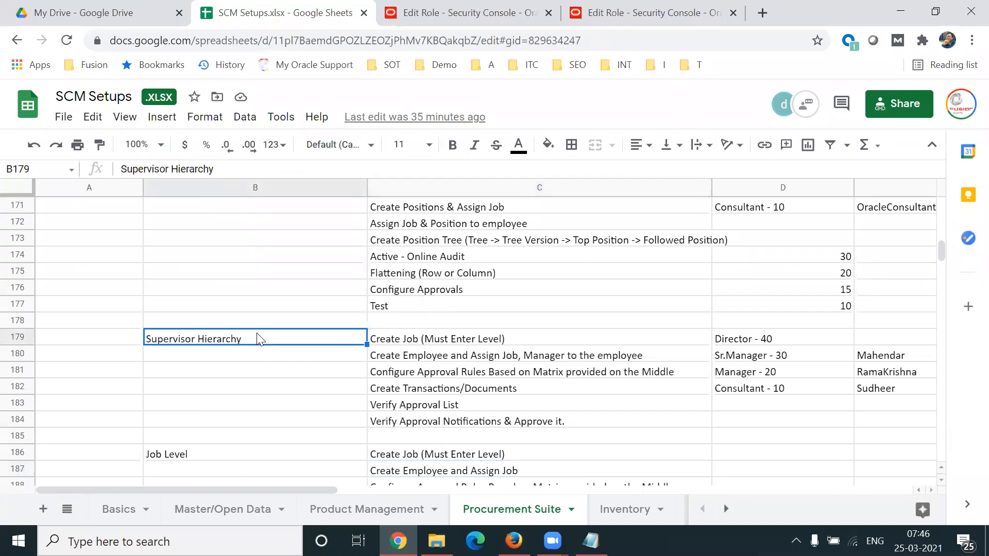
left_click(775, 368)
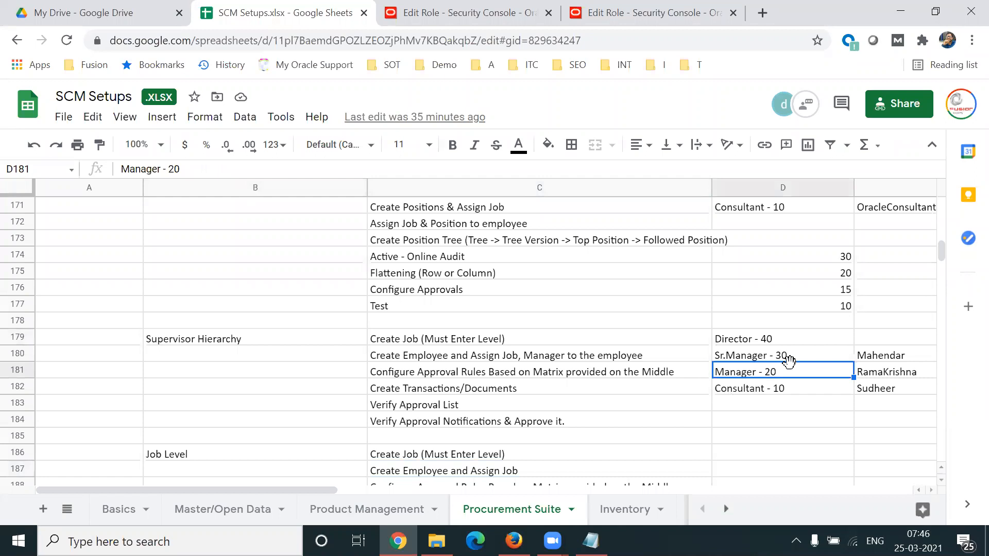
left_click(807, 357)
left_click(787, 340)
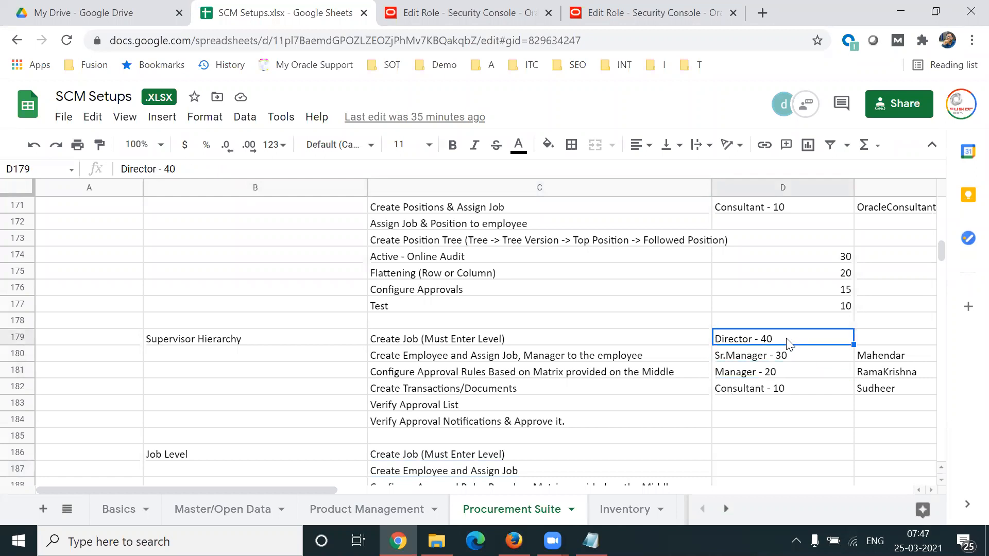
Step: Select the Supervisor Hierarchy job levels from Consultant - 10 up to Director - 40 in cells D179:D182
left_click(799, 393)
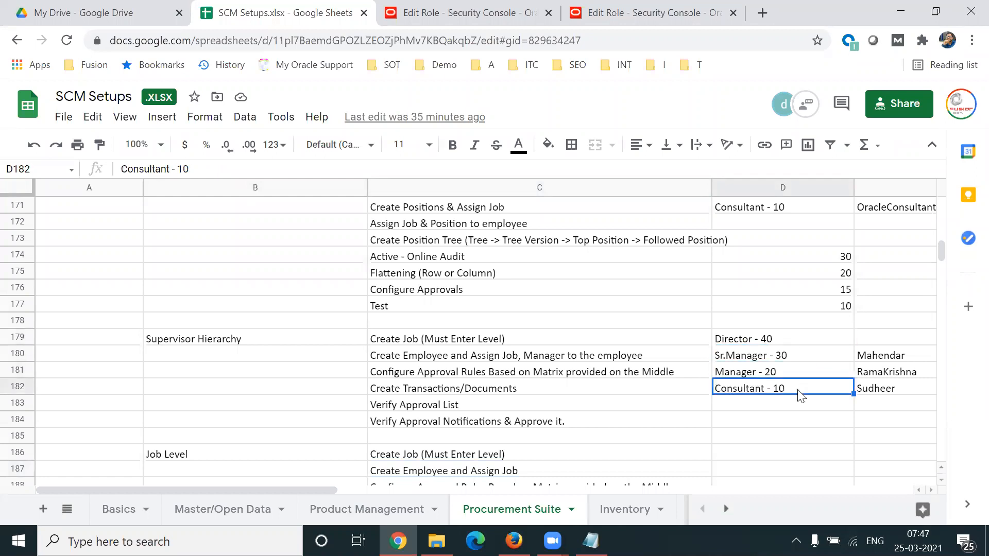
key("shift+Up")
key("shift+Up")
key("shift+Up")
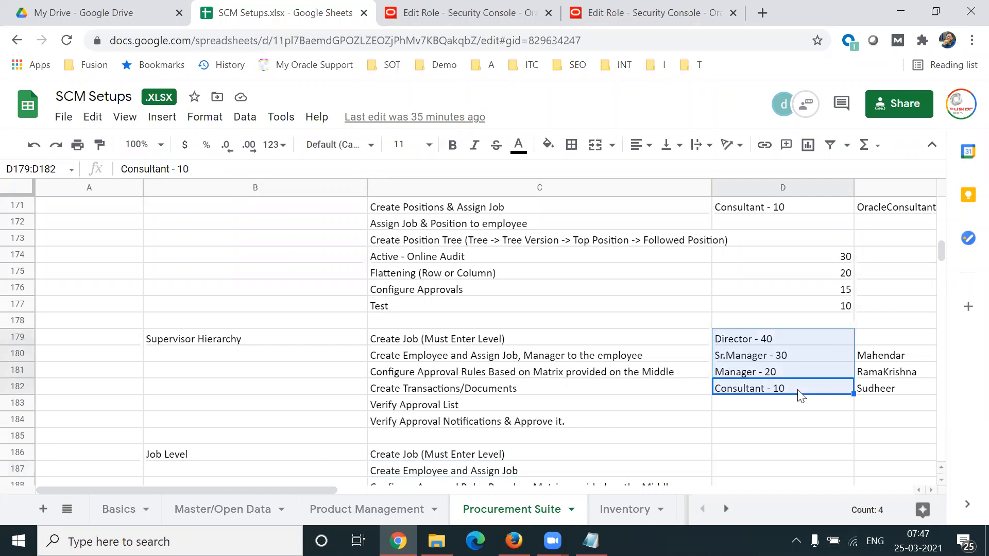
Step: Review the approval rule, approval list and approval notification entries in the Supervisor Hierarchy section, and reselect job levels D179:D182
left_click(469, 375)
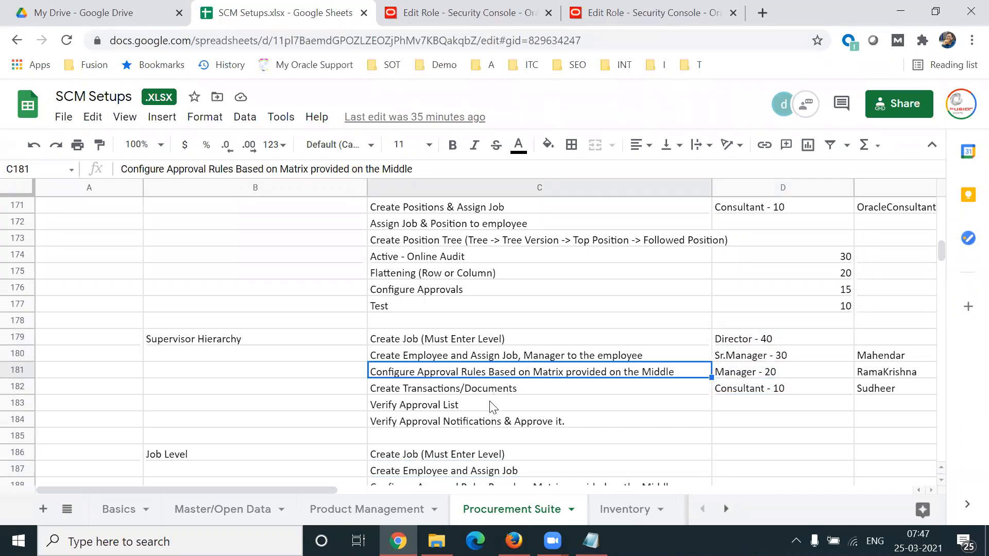
left_click(475, 411)
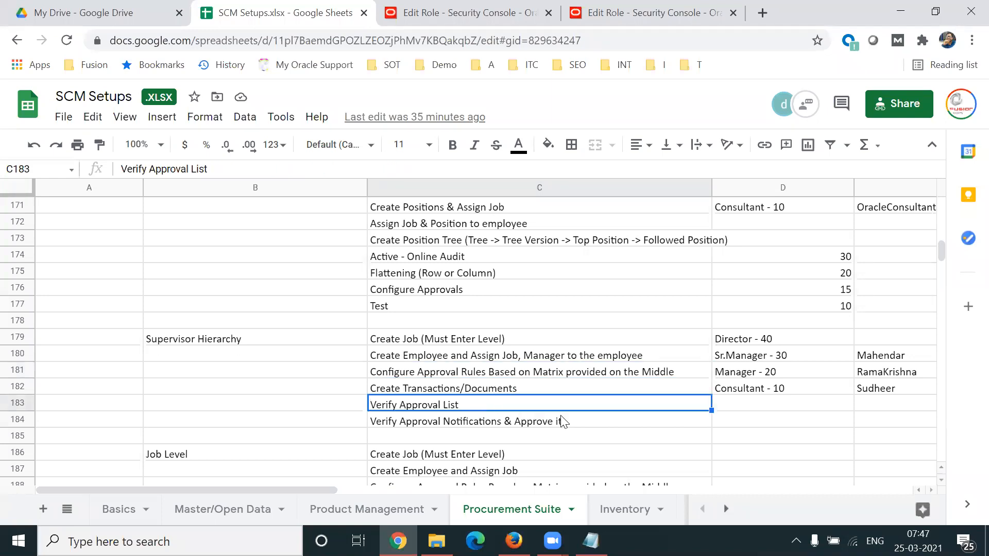
left_click(577, 425)
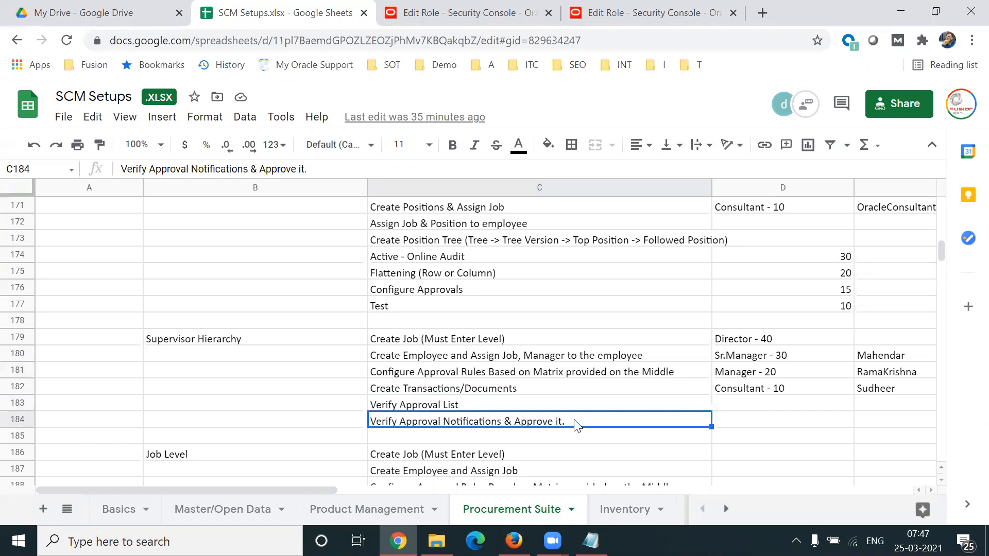
left_click_drag(785, 341, 786, 395)
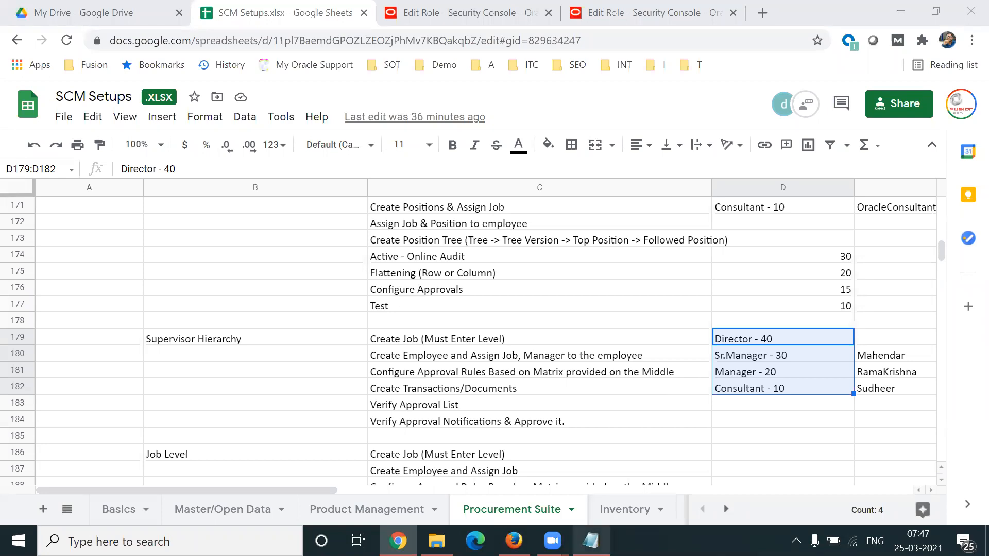
Step: Switch to the Notepad notes and highlight the Create, Edit, Close and Cancel actions under Manage Purchase Order
left_click(591, 540)
left_click_drag(230, 290, 291, 334)
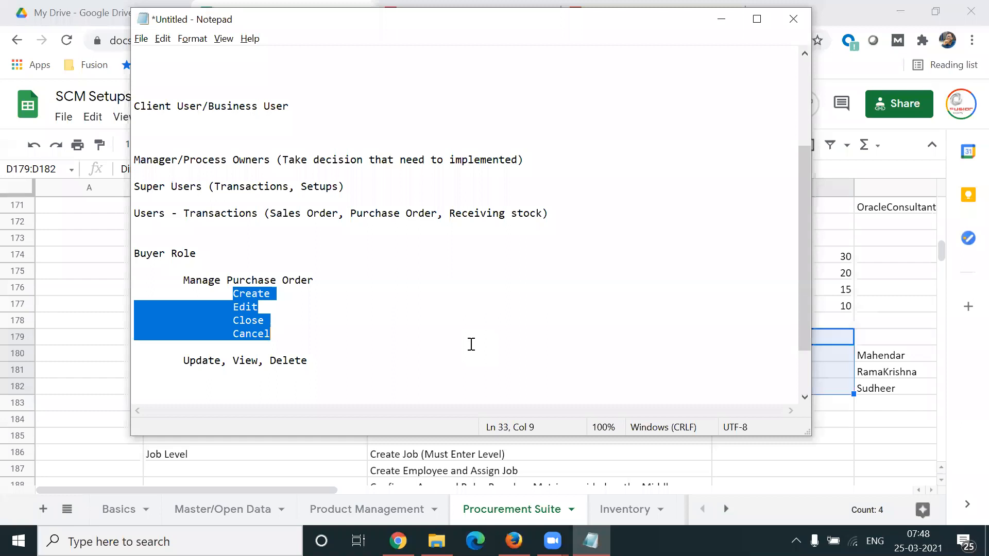
left_click(353, 344)
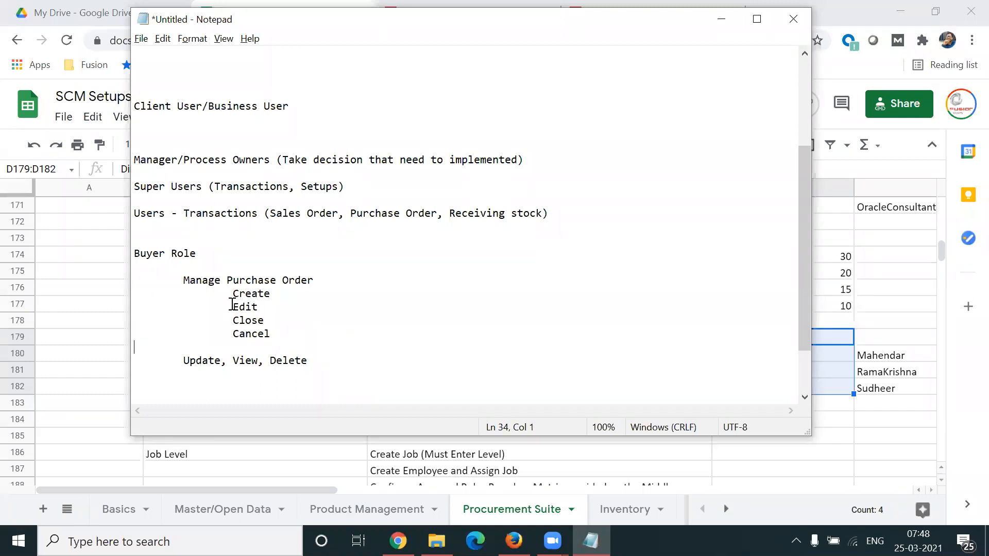
Step: Highlight the Cancel action in the notes, followed by the whole Manage Purchase Order block with its four actions
left_click_drag(229, 333, 276, 333)
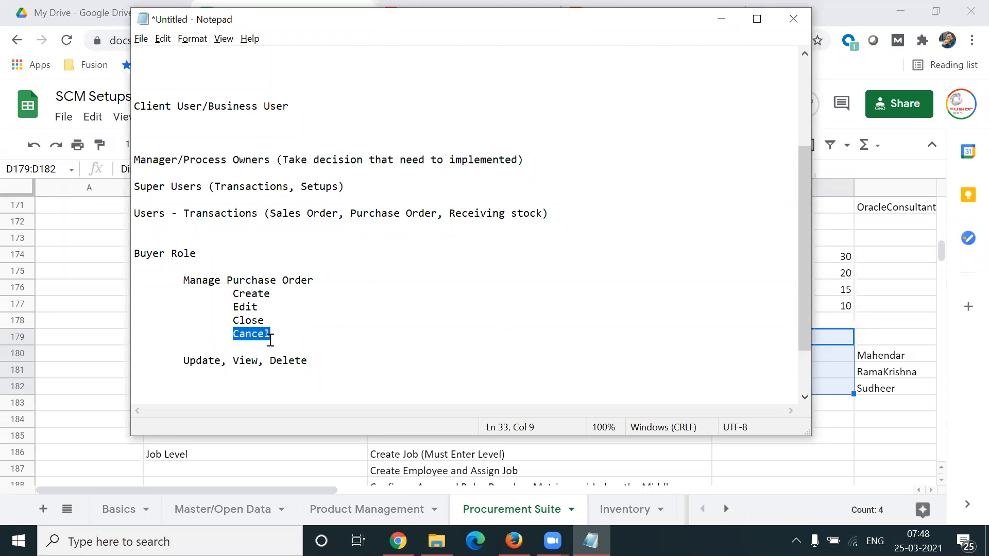
left_click(281, 332)
left_click(233, 334)
double_click(263, 334)
left_click_drag(184, 280, 306, 333)
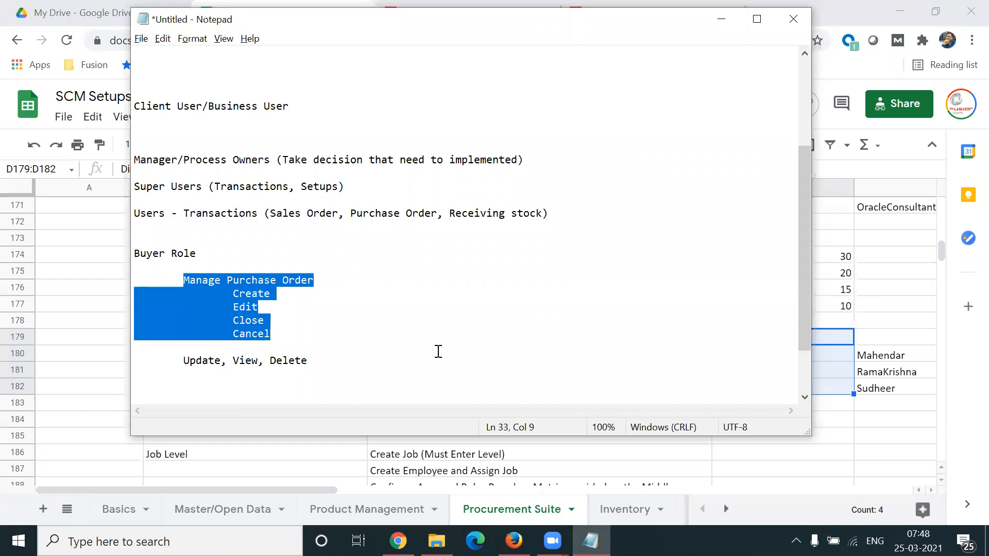
left_click(439, 43)
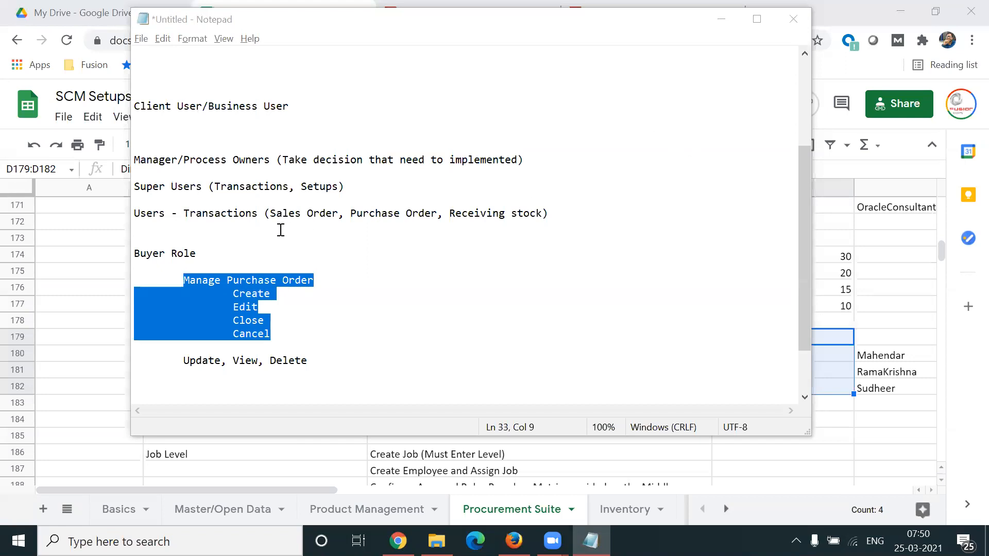
Step: Highlight the Buyer Role heading and the Manage Purchase Order block with its Create, Edit, Close and Cancel actions in the notes
left_click(223, 265)
left_click_drag(201, 253, 131, 253)
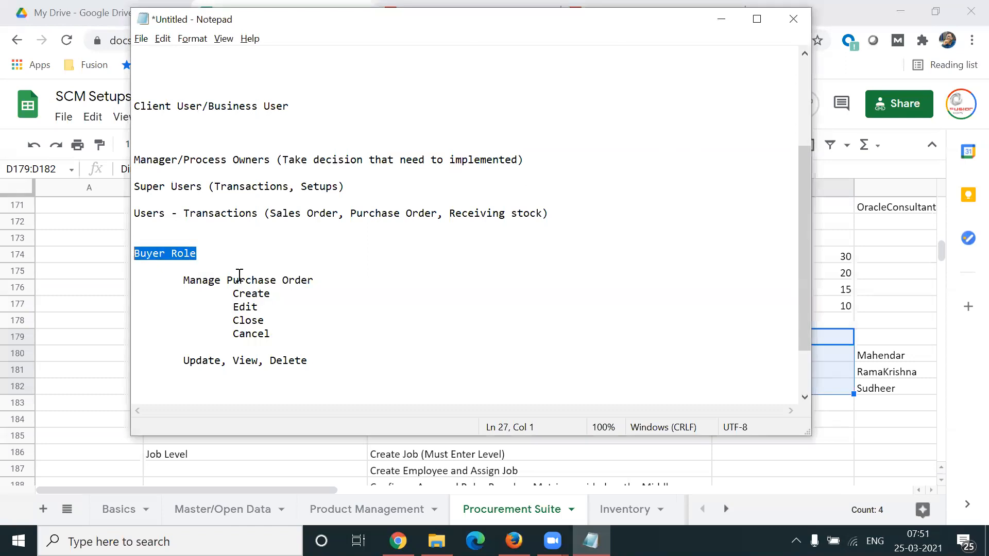
left_click_drag(185, 280, 283, 334)
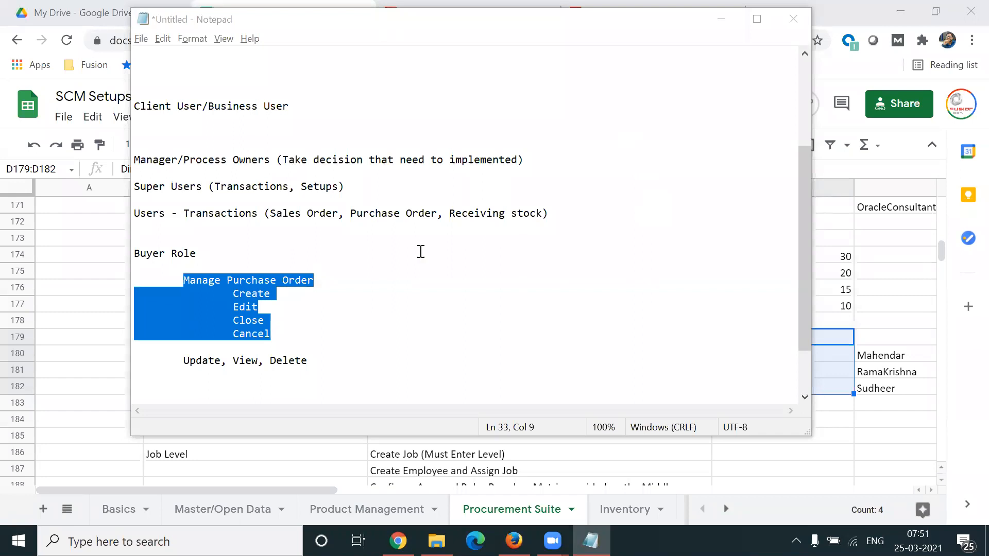
left_click(240, 263)
left_click_drag(201, 256, 123, 258)
left_click_drag(309, 332, 140, 247)
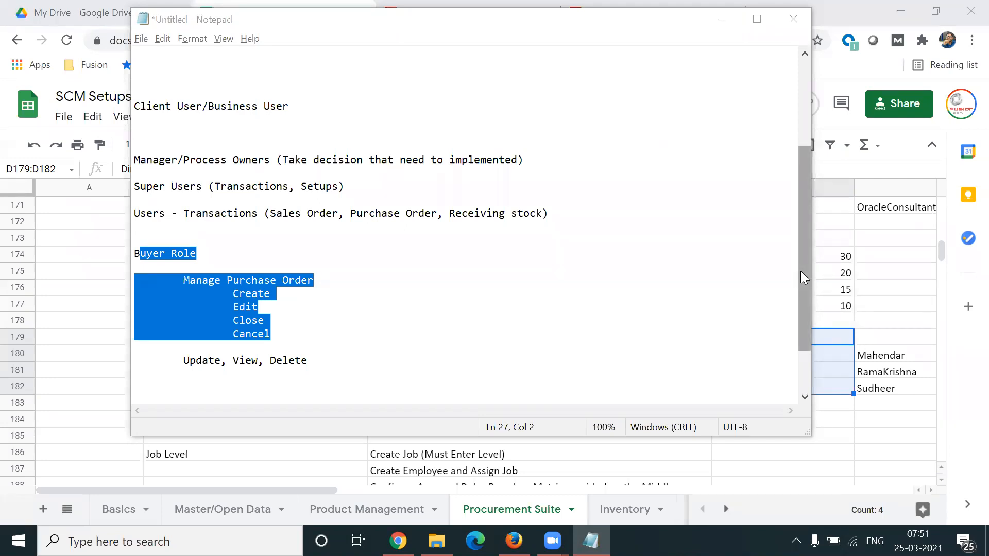
Step: Highlight the IT Team heading at the start of the notes, followed by the Buyer Role heading
left_click_drag(800, 271, 788, 177)
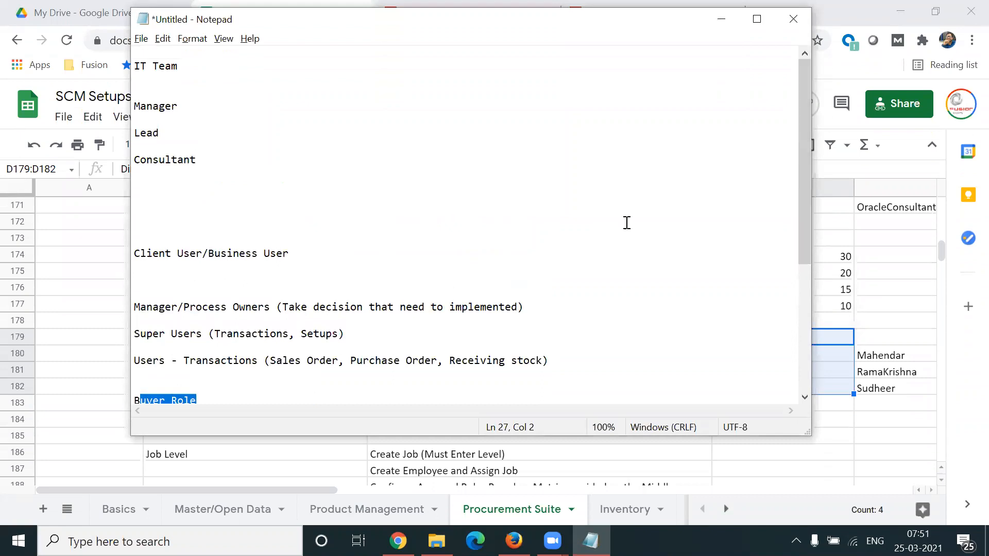
left_click_drag(177, 158, 134, 68)
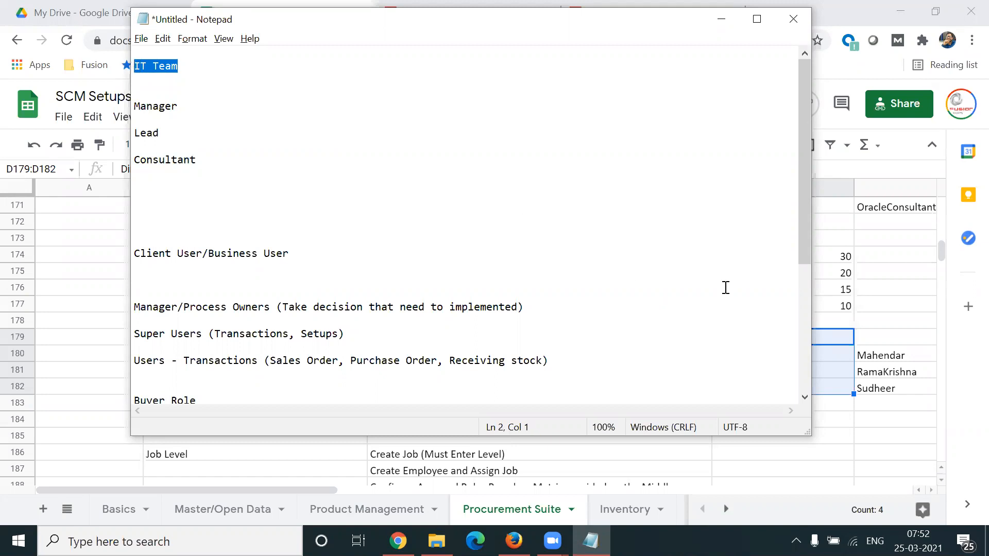
left_click_drag(805, 210, 805, 280)
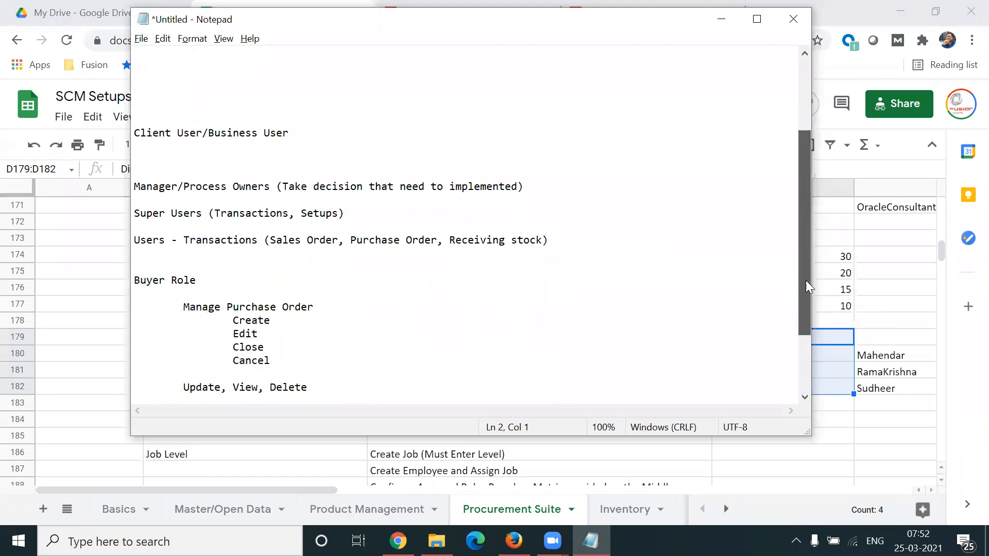
left_click(214, 285)
left_click_drag(214, 285, 132, 279)
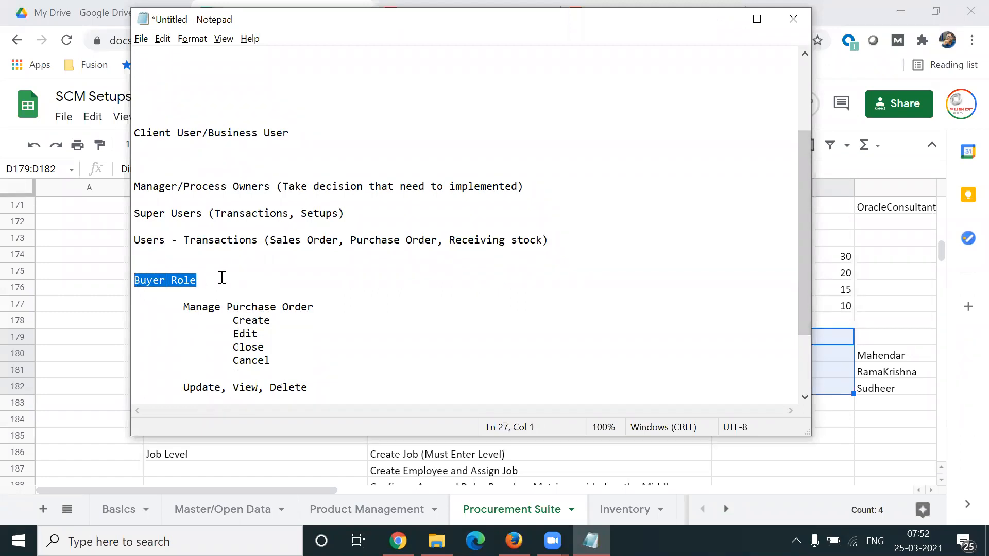
Step: Highlight Buyer Role, Manage Purchase Order and its four actions in turn, ending with the whole Manage Purchase Order block
left_click_drag(225, 278, 132, 283)
left_click_drag(183, 307, 315, 307)
left_click_drag(233, 320, 290, 359)
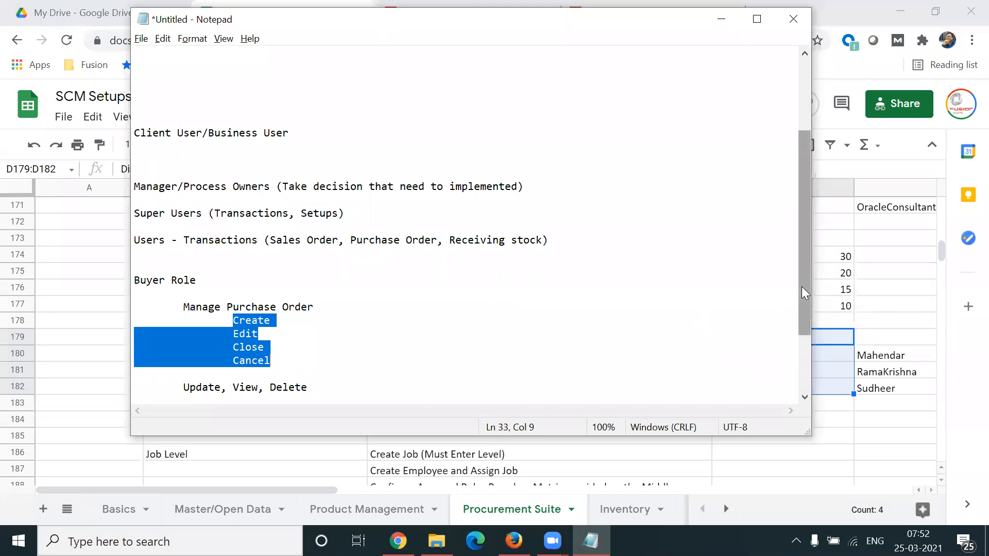
left_click(332, 329)
left_click_drag(184, 307, 305, 368)
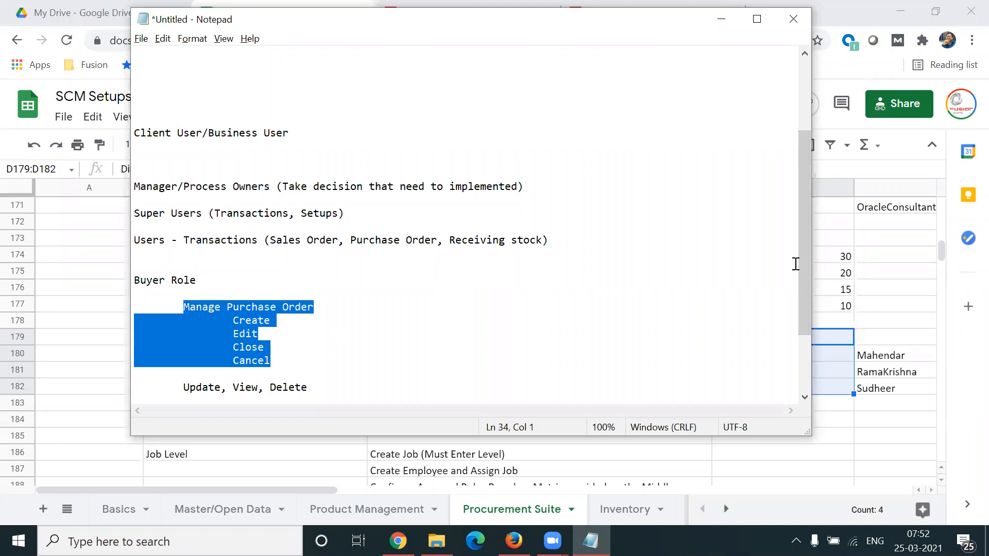
Step: Highlight the IT Team heading and its Manager, Lead and Consultant positions in the notes
left_click_drag(802, 254, 782, 164)
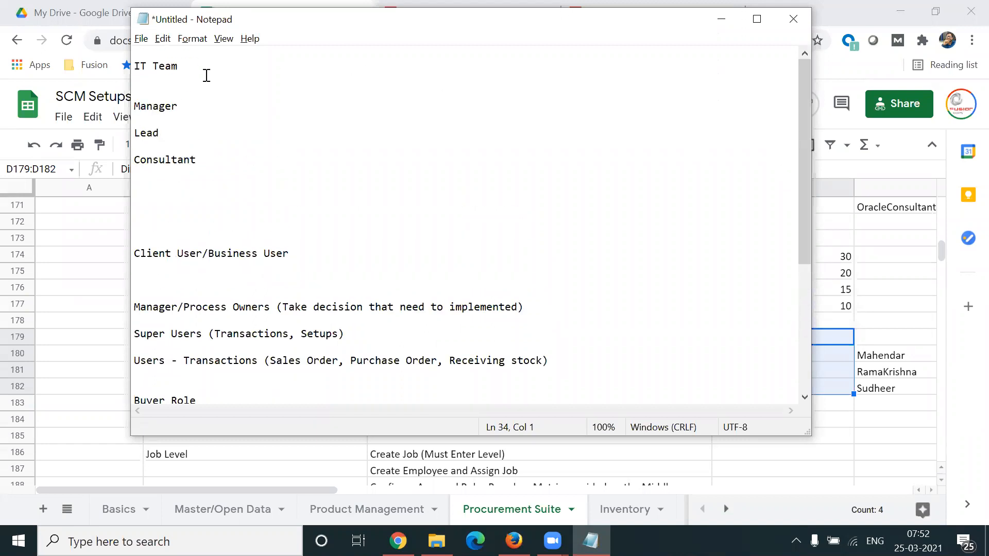
left_click_drag(205, 75, 126, 63)
left_click_drag(211, 152, 131, 107)
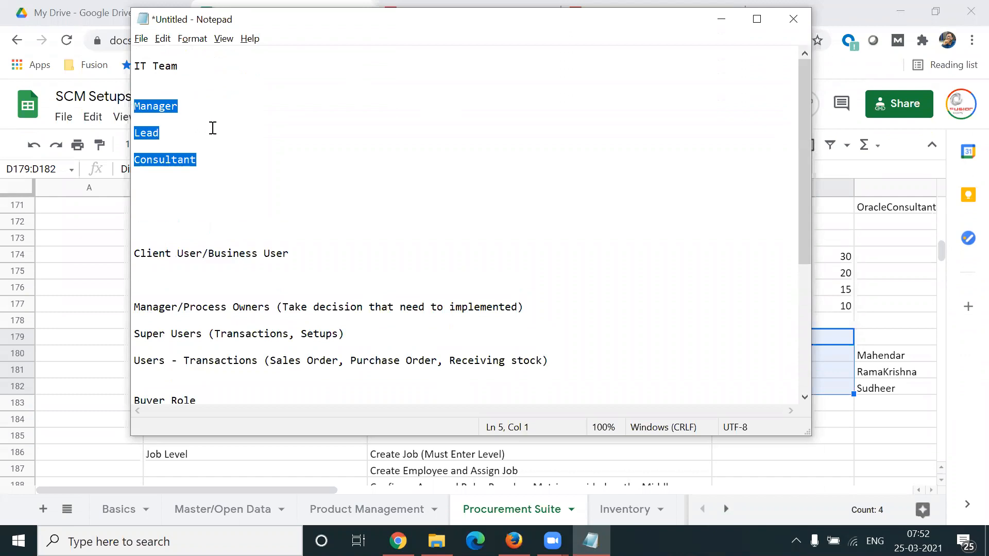
left_click(333, 29)
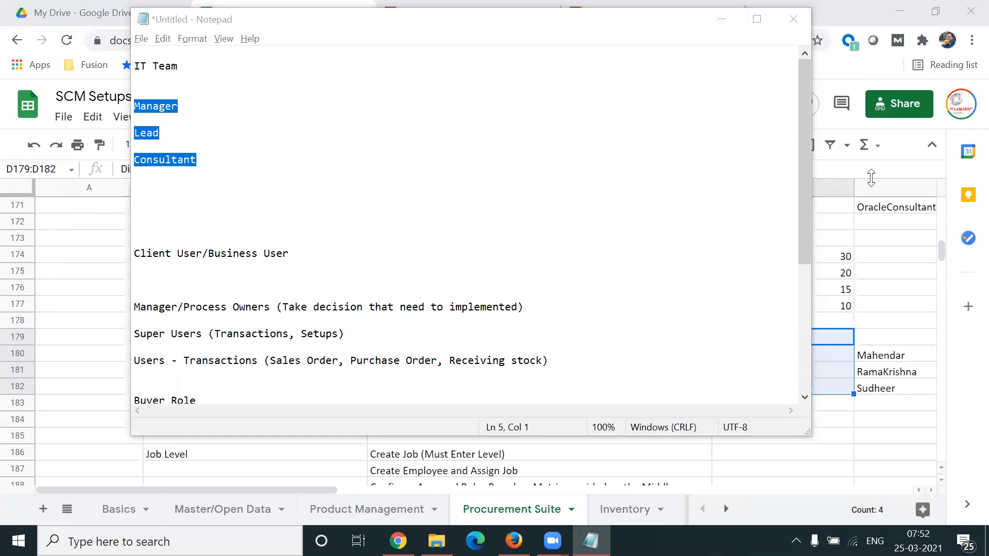
left_click_drag(806, 199, 790, 168)
left_click(243, 178)
left_click_drag(217, 165, 135, 105)
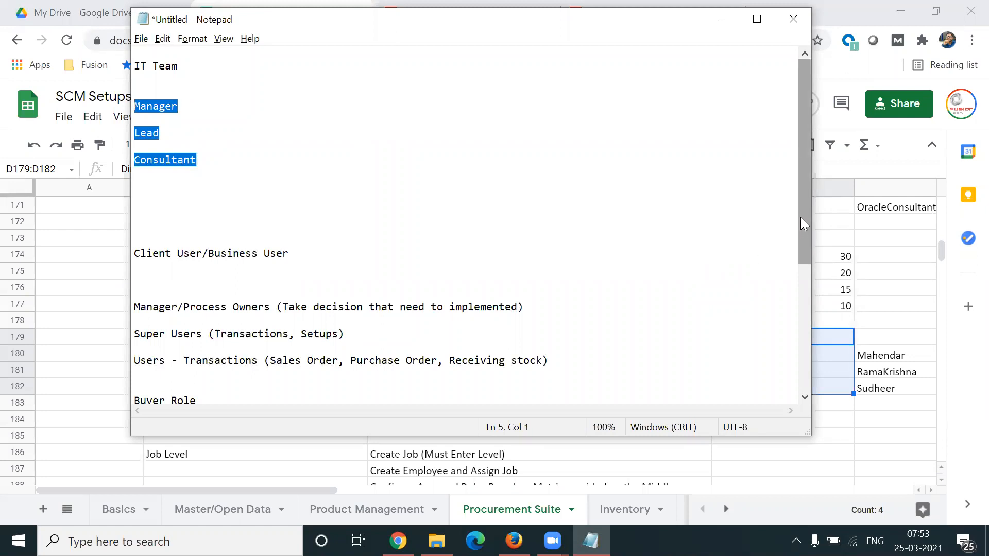
Step: Highlight the notes from Manage Purchase Order through Update, View, Delete, and return to the start of the notes
left_click_drag(803, 218, 803, 286)
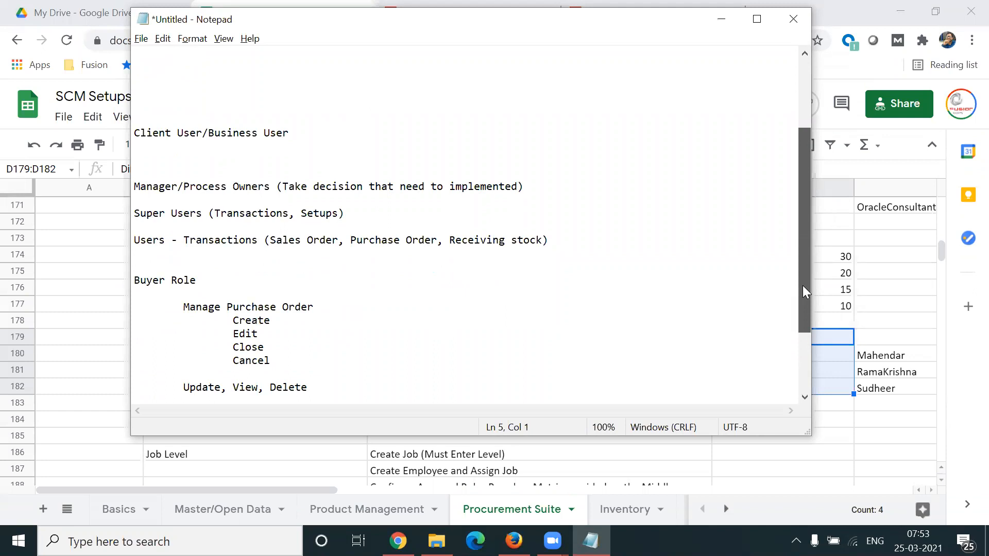
left_click_drag(803, 285, 803, 323)
left_click_drag(181, 253, 329, 334)
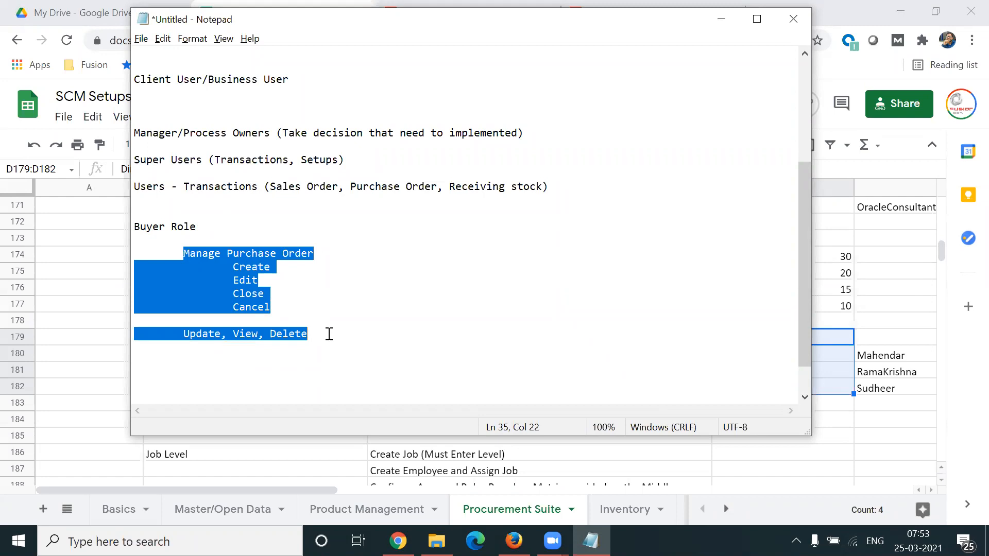
left_click_drag(802, 316, 474, 72)
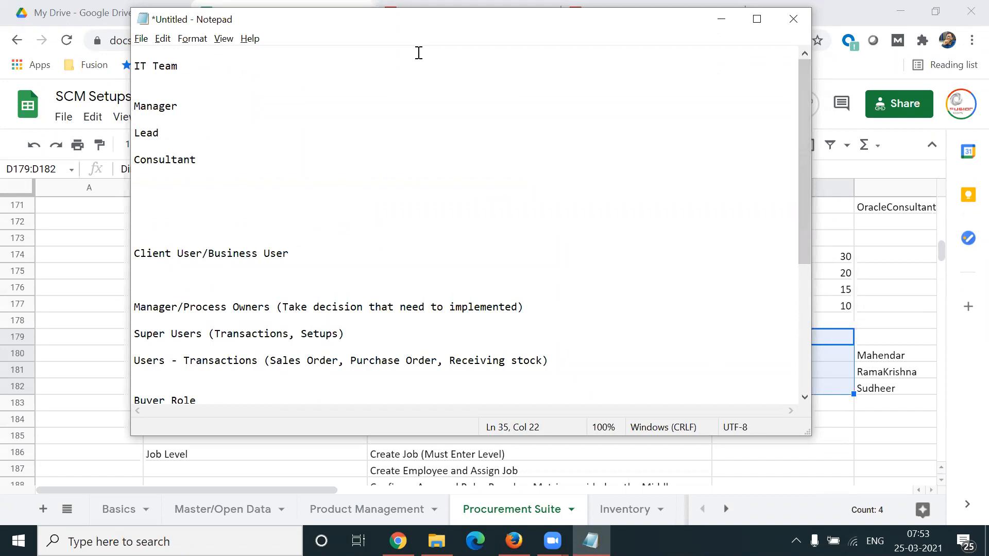
key("alt+Tab")
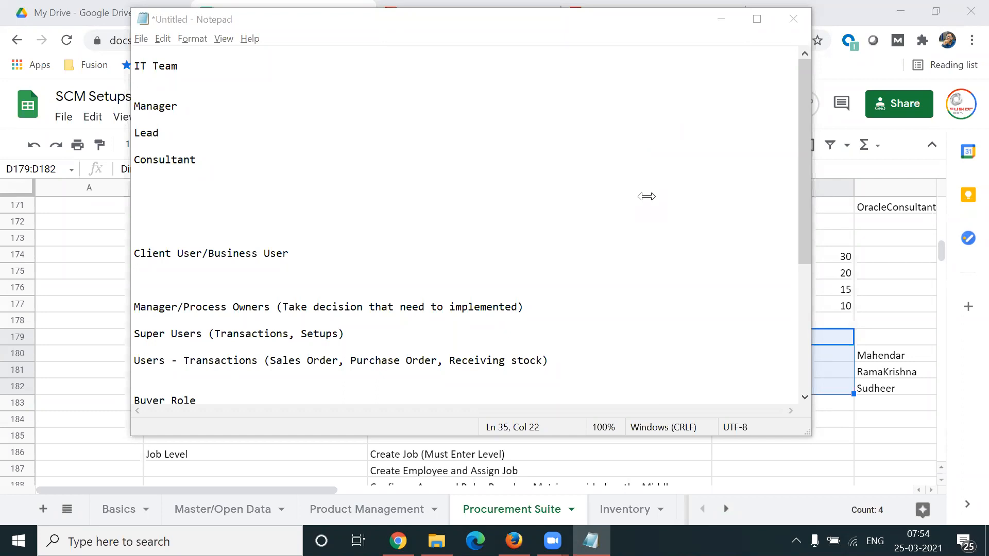
Step: Add two example user lines, A and B, separated by a blank line below the Buyer Role notes
left_click_drag(801, 193, 806, 276)
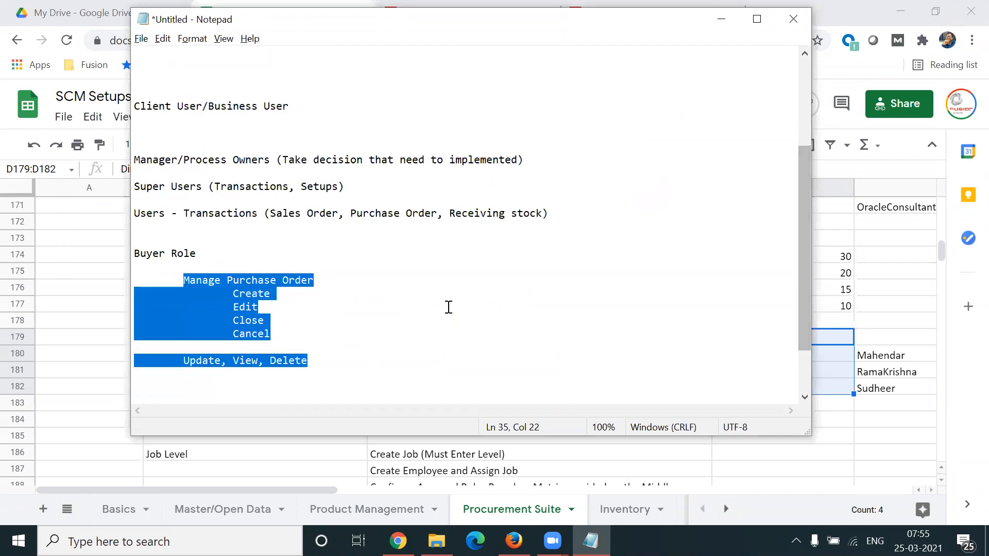
left_click(373, 289)
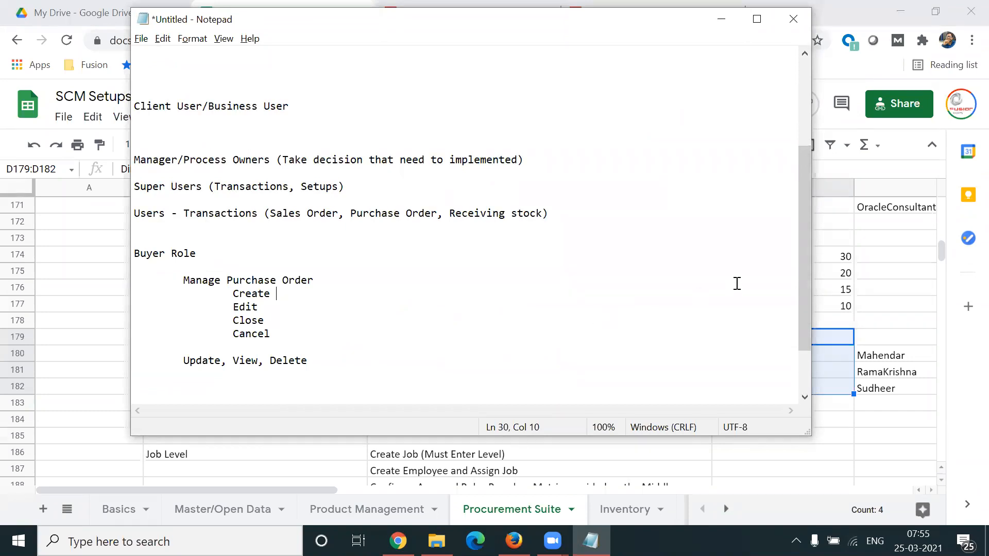
scroll(798, 338, "down", 2)
left_click(317, 343)
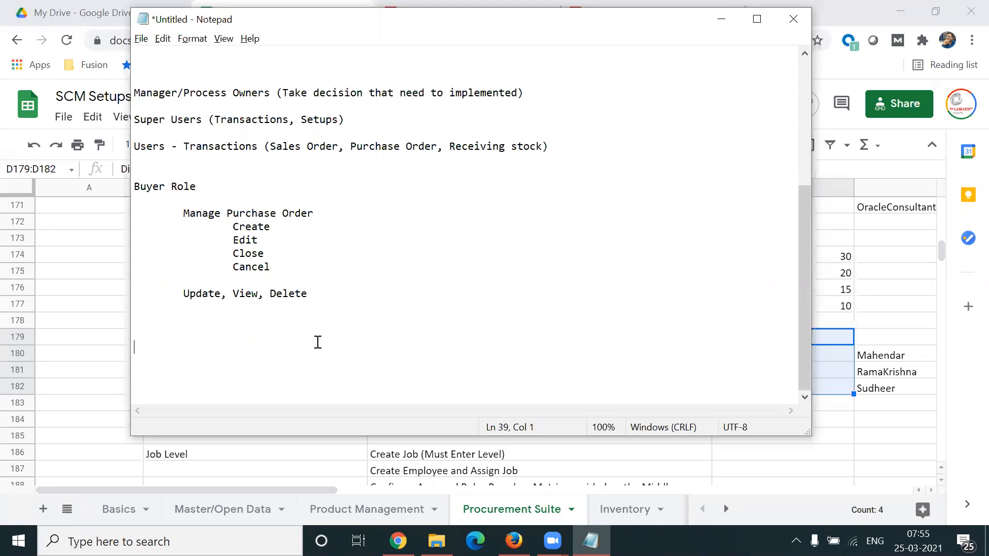
type("A")
key("Return")
key("Return")
type("B")
Step: Describe user A as "- purchase order" and user B as "- full access purchase order"
left_click_drag(158, 347, 110, 371)
left_click(168, 346)
key("Tab")
type("- purchase order")
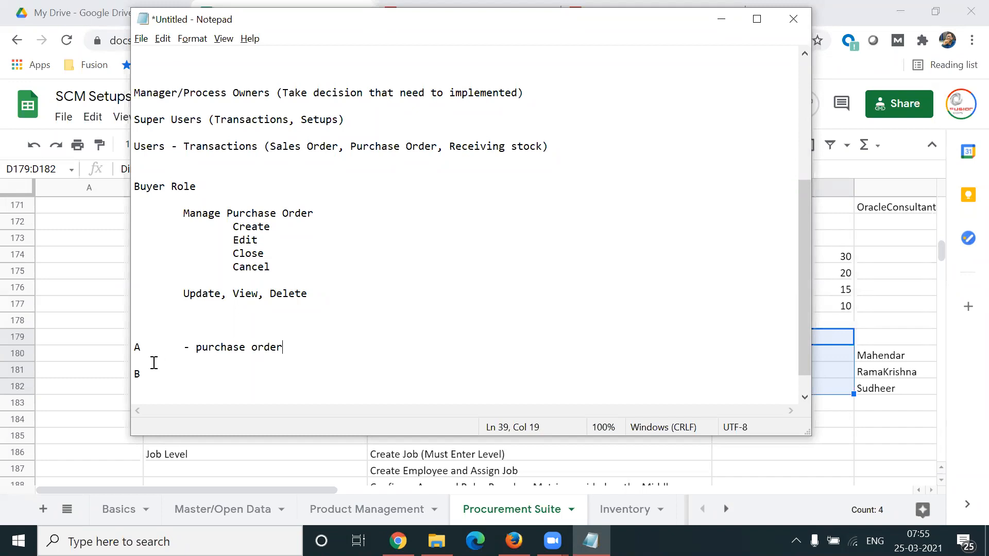
left_click(146, 380)
type("- full access purchase order")
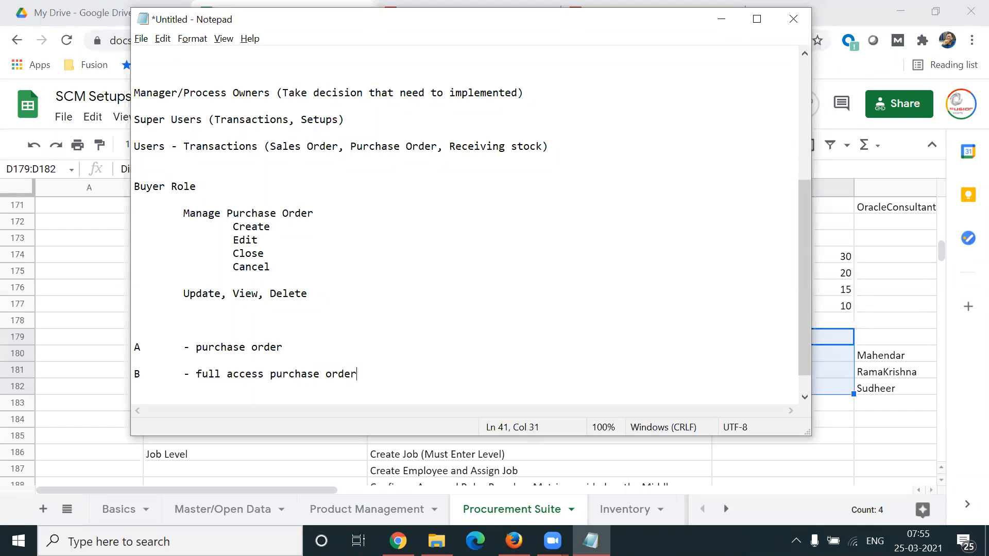
Step: Highlight the access descriptions of users A and B and the notes from Manage Purchase Order through Update, View, Delete
left_click_drag(197, 346, 281, 347)
left_click_drag(196, 372, 368, 372)
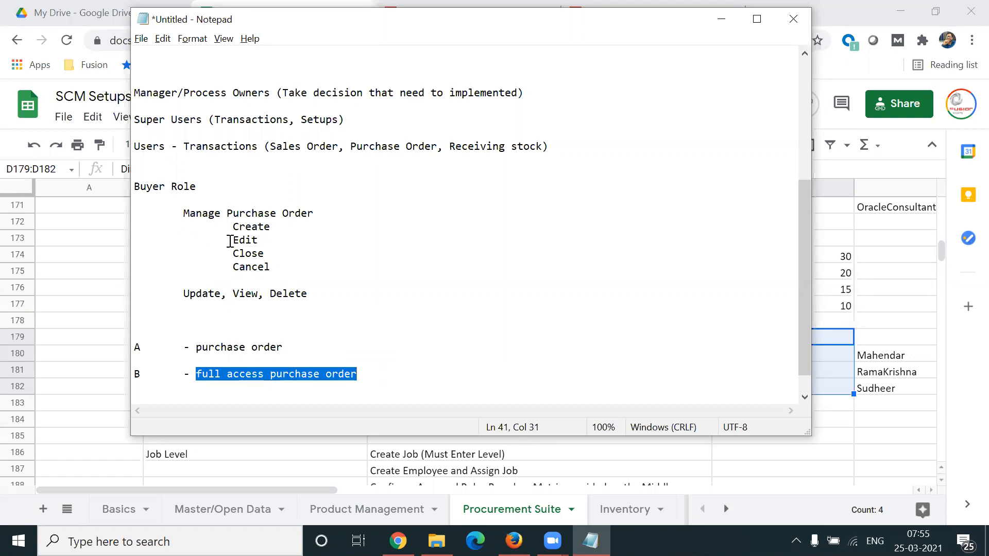
left_click_drag(189, 213, 333, 311)
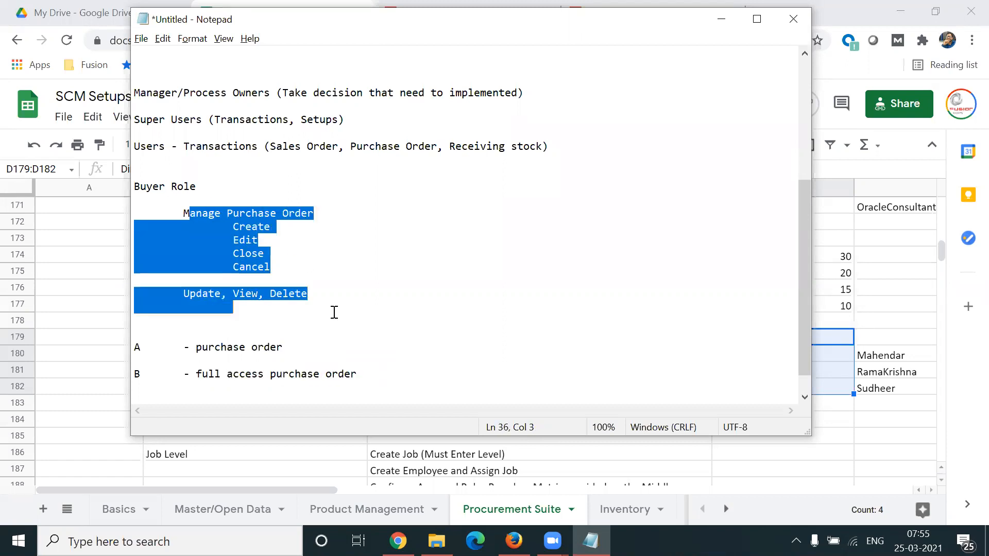
left_click(445, 310)
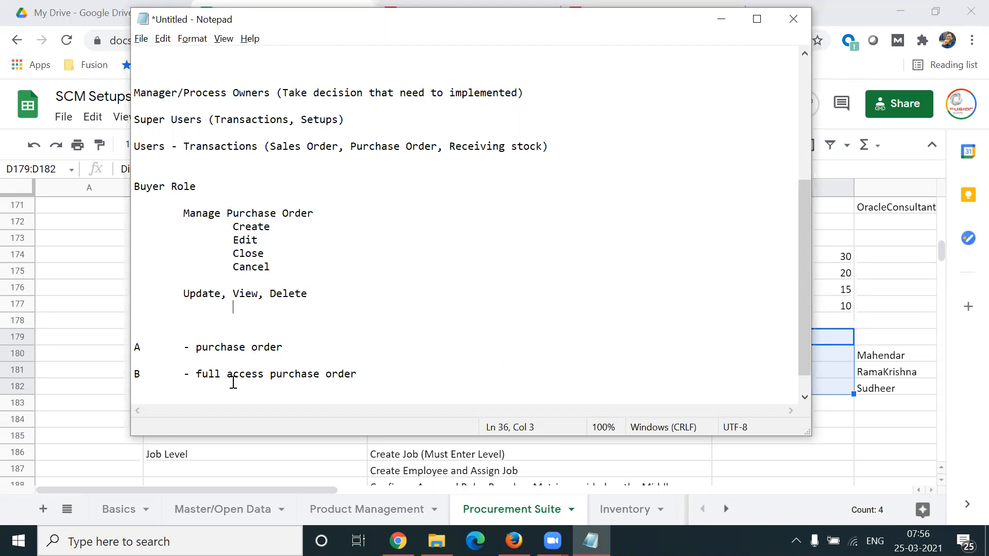
left_click_drag(202, 374, 374, 370)
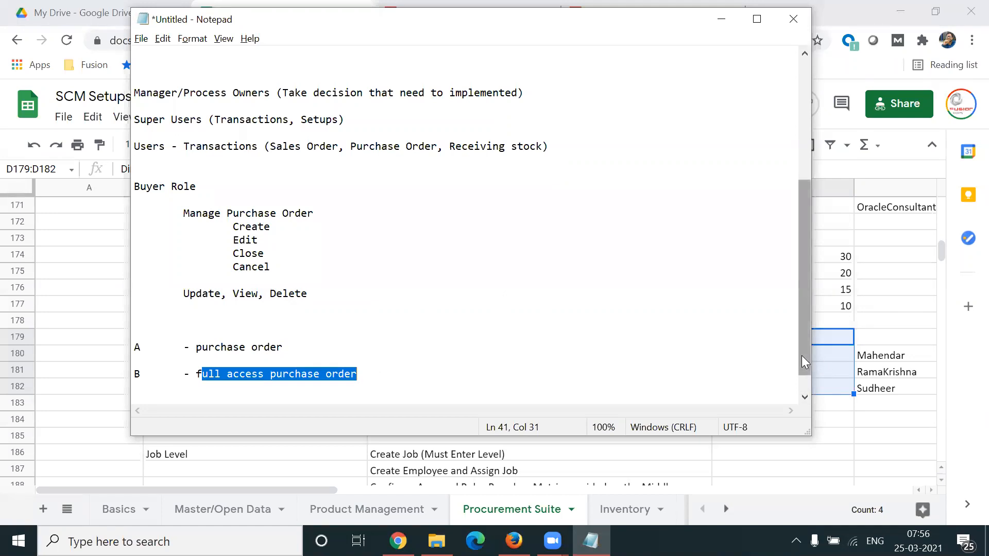
left_click_drag(801, 355, 809, 368)
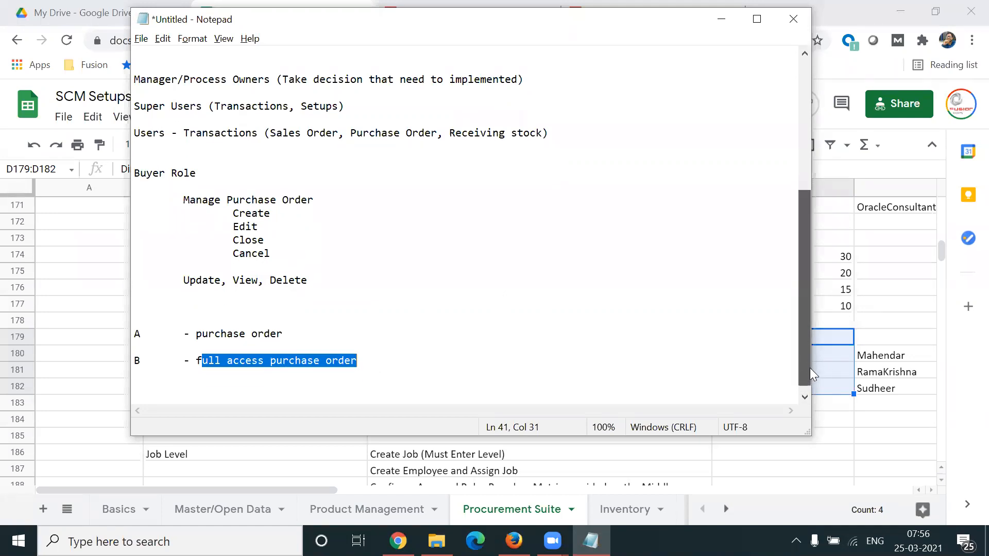
left_click(478, 371)
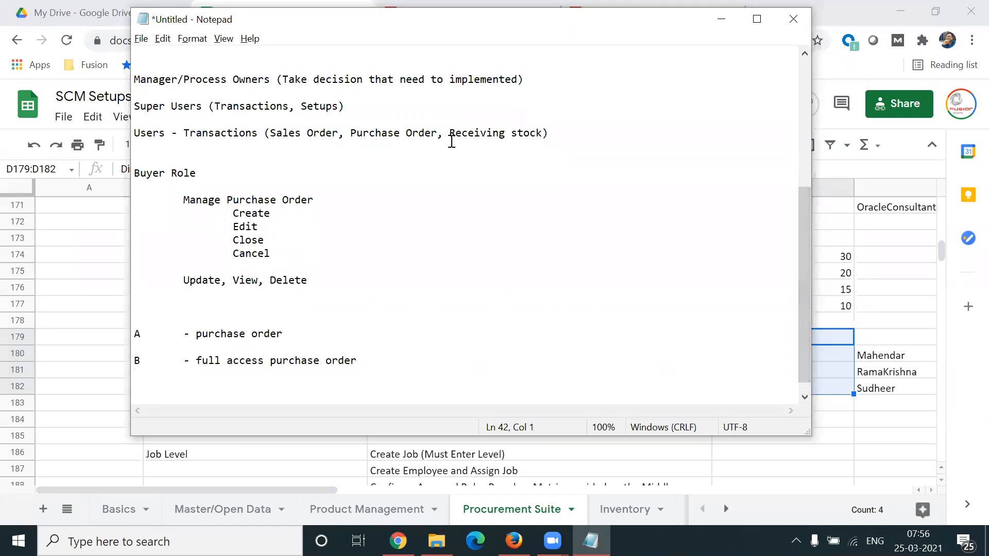
left_click(818, 188)
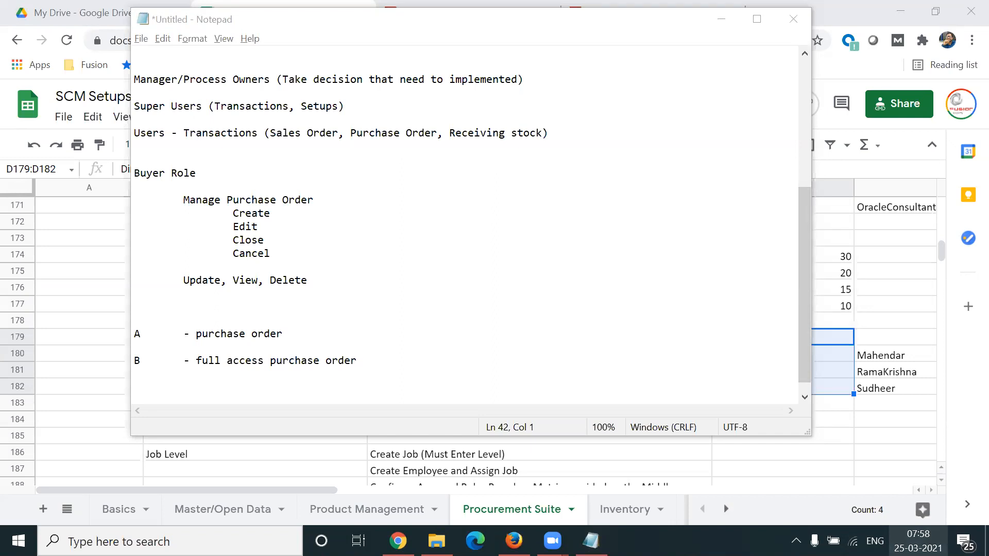
left_click(918, 541)
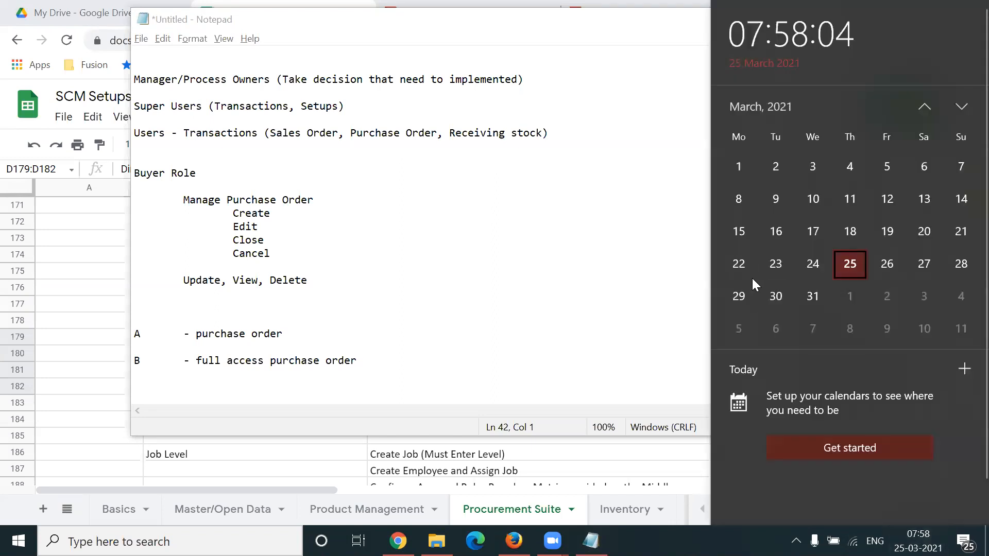
key("Escape")
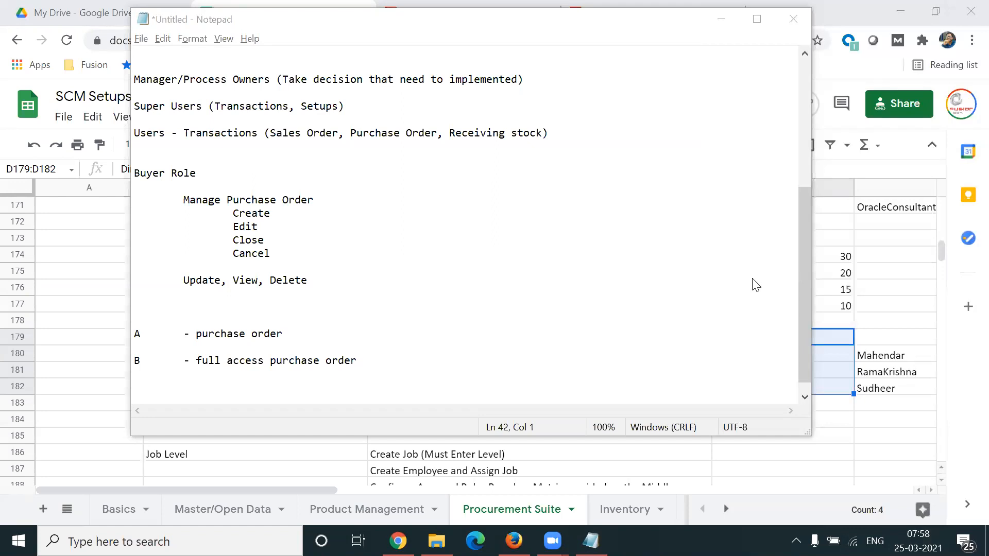